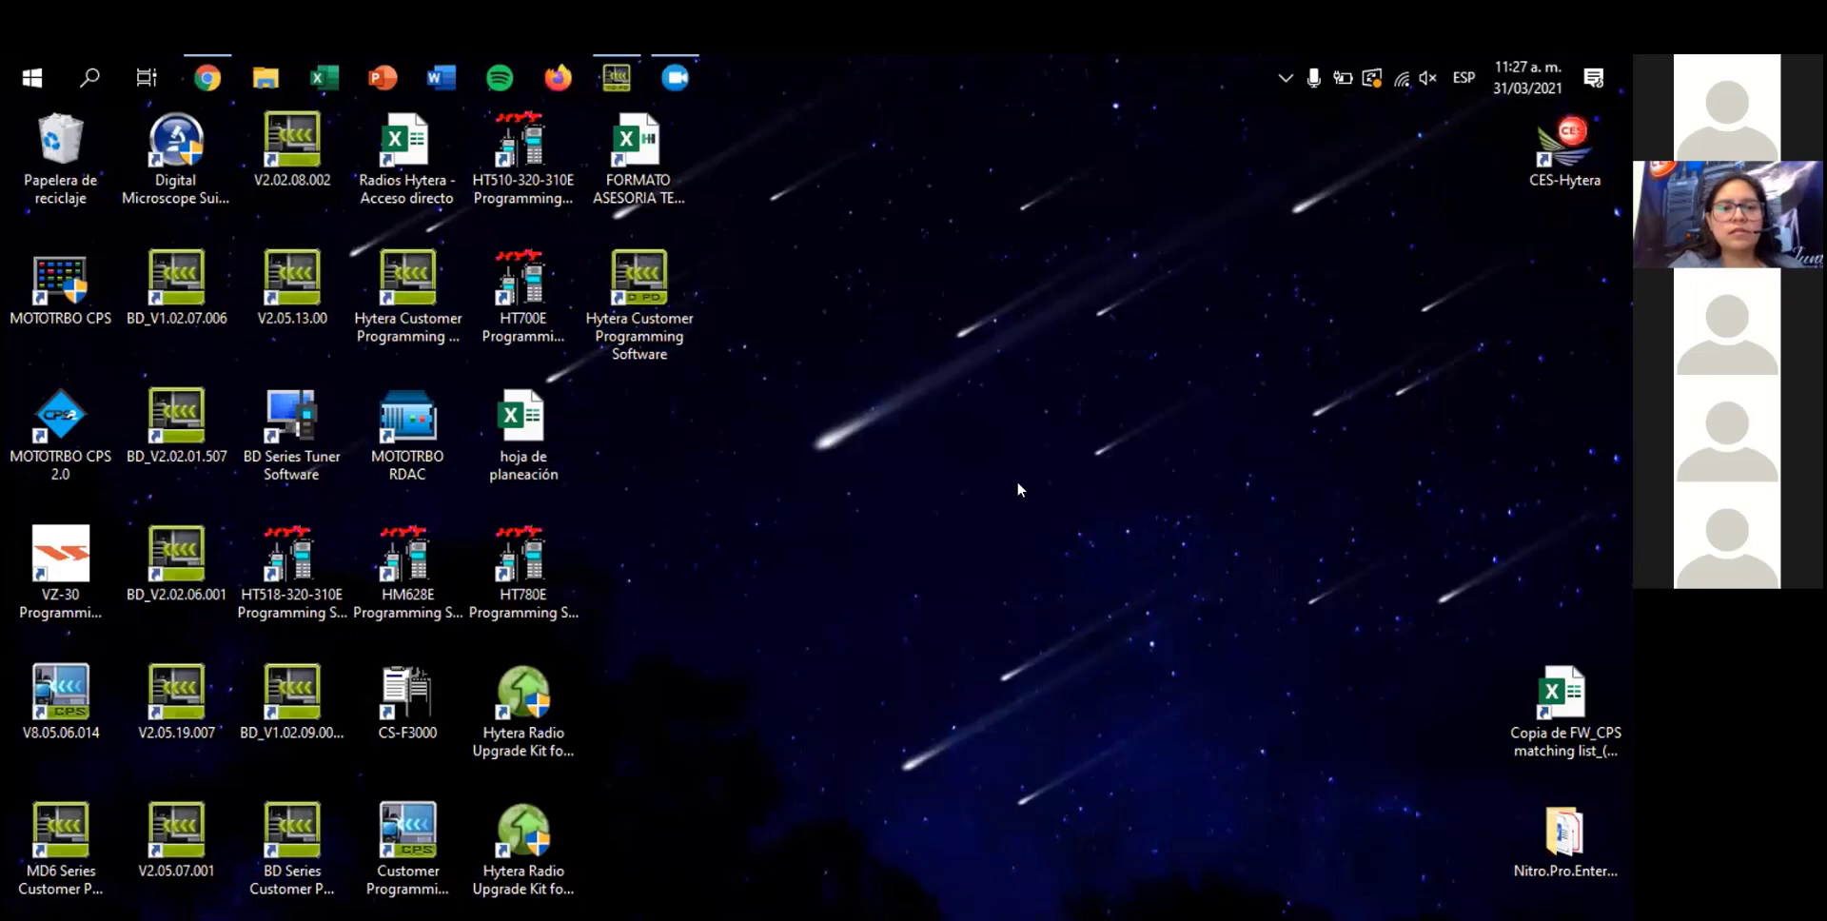
Step: Launch Hytera CPS and confirm under Help > About that the version is V2.01.06.004.NA2
{"action": "double_click", "coordinate": [640, 307]}
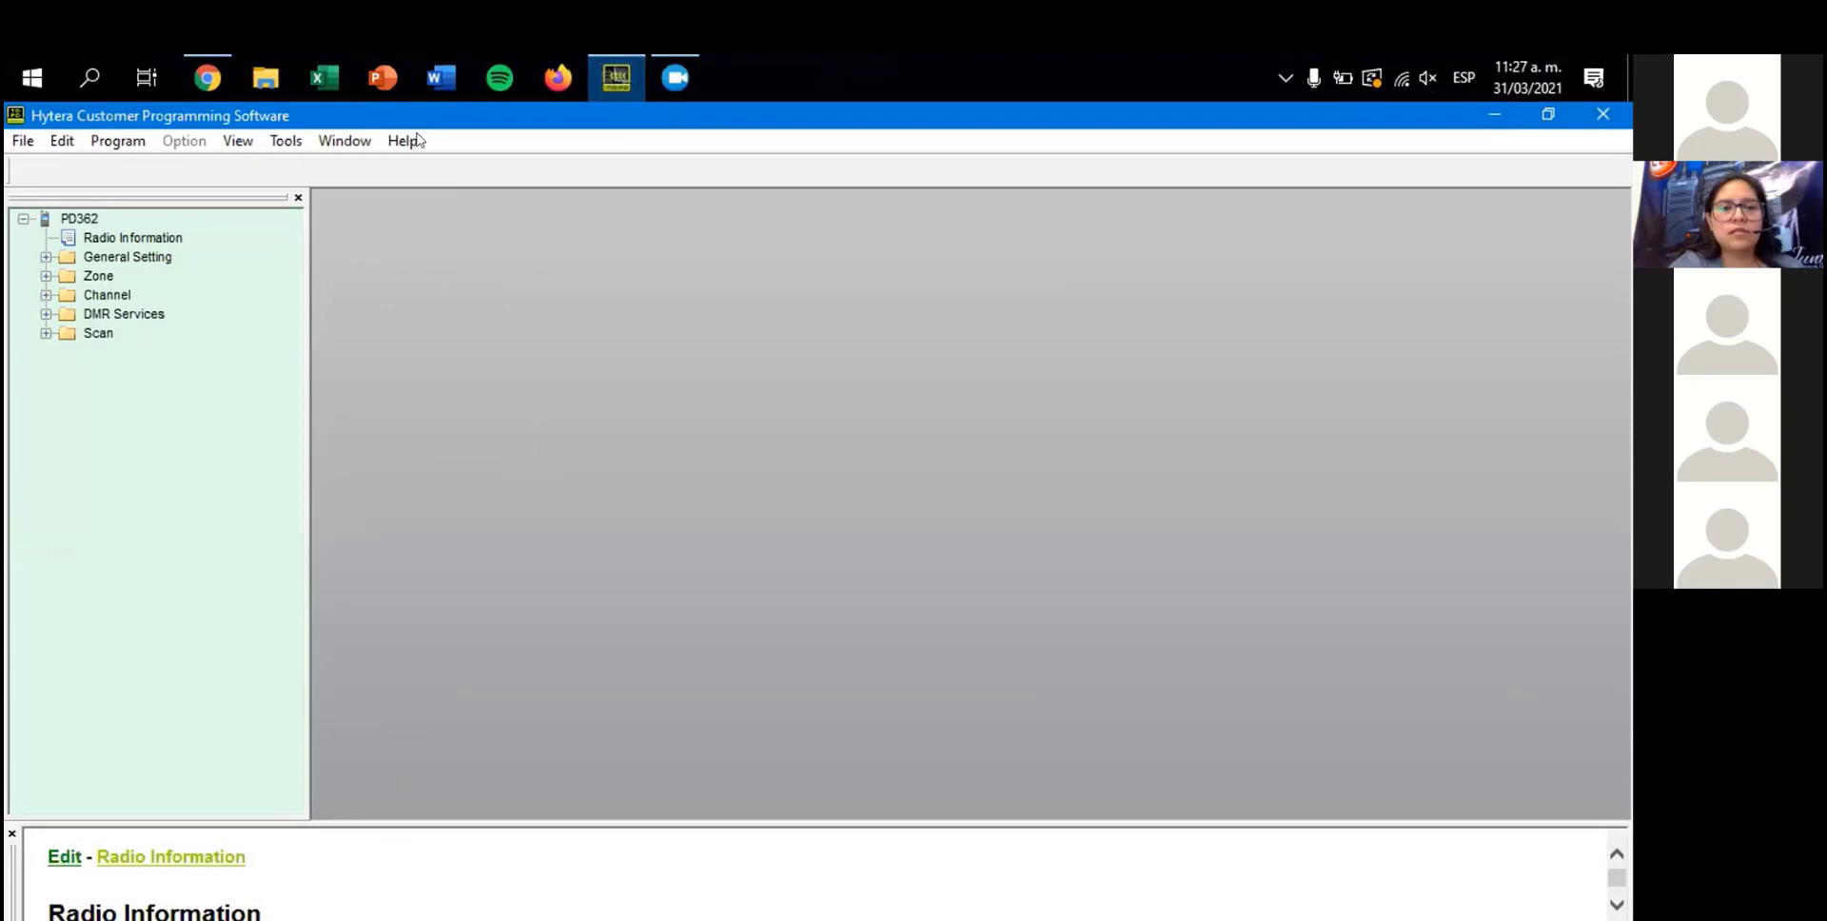
{"action": "left_click", "coordinate": [400, 140]}
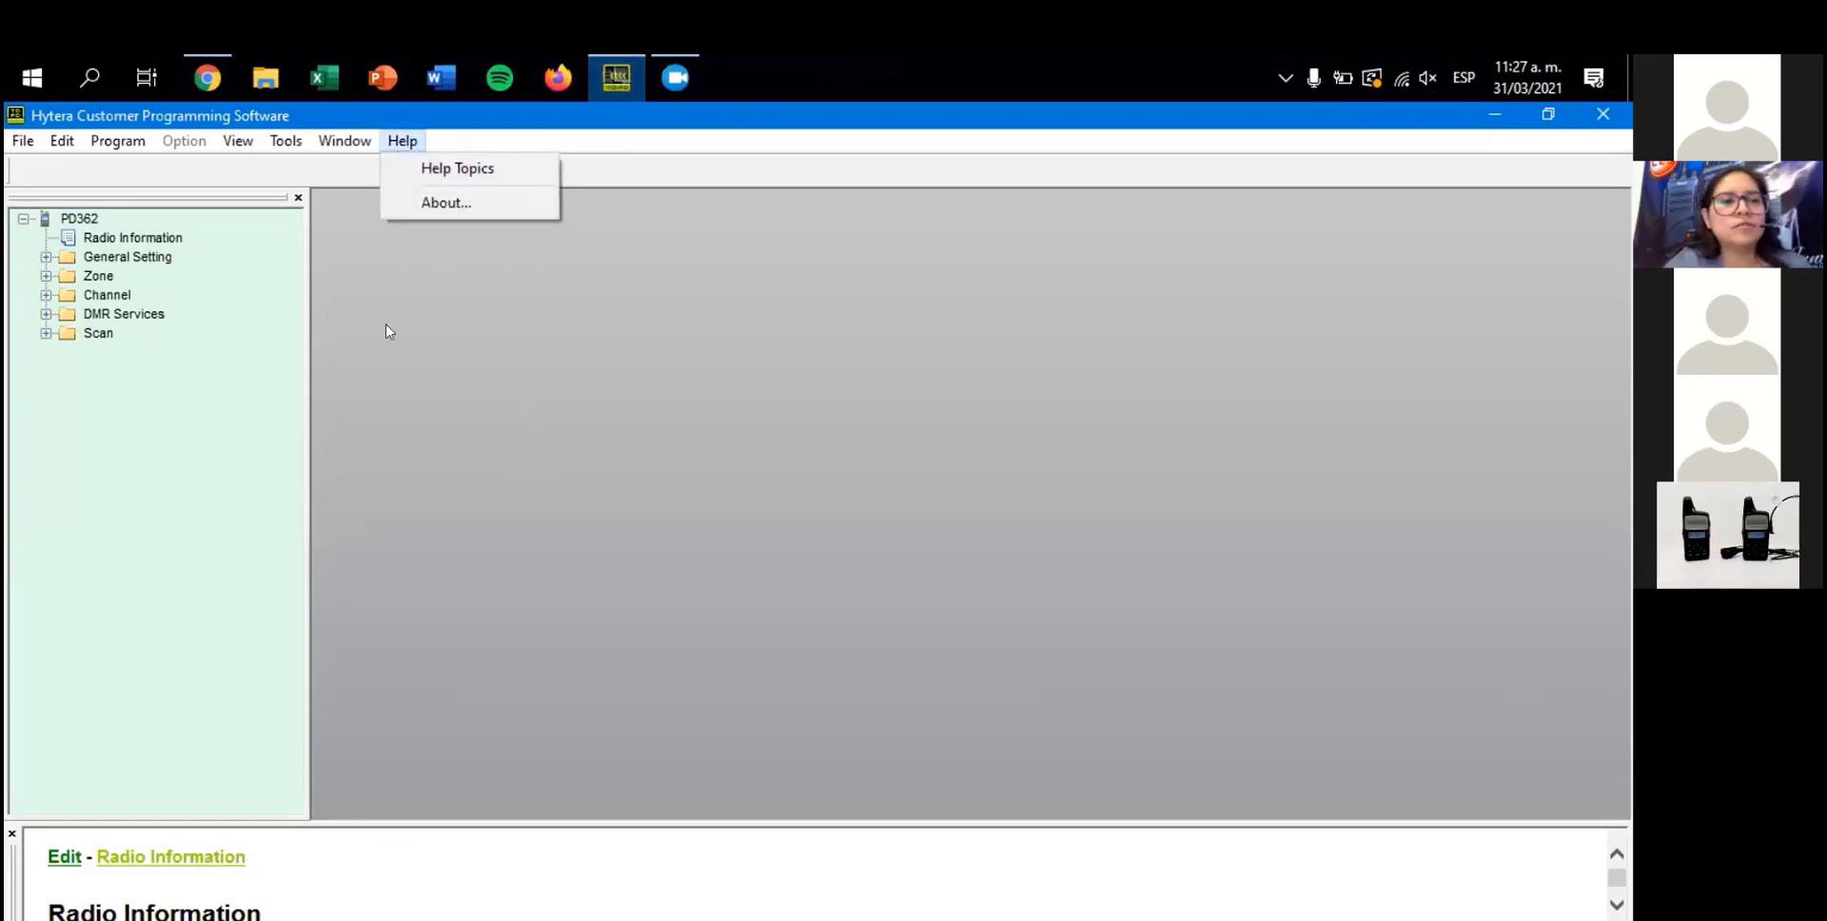
{"action": "left_click", "coordinate": [451, 202]}
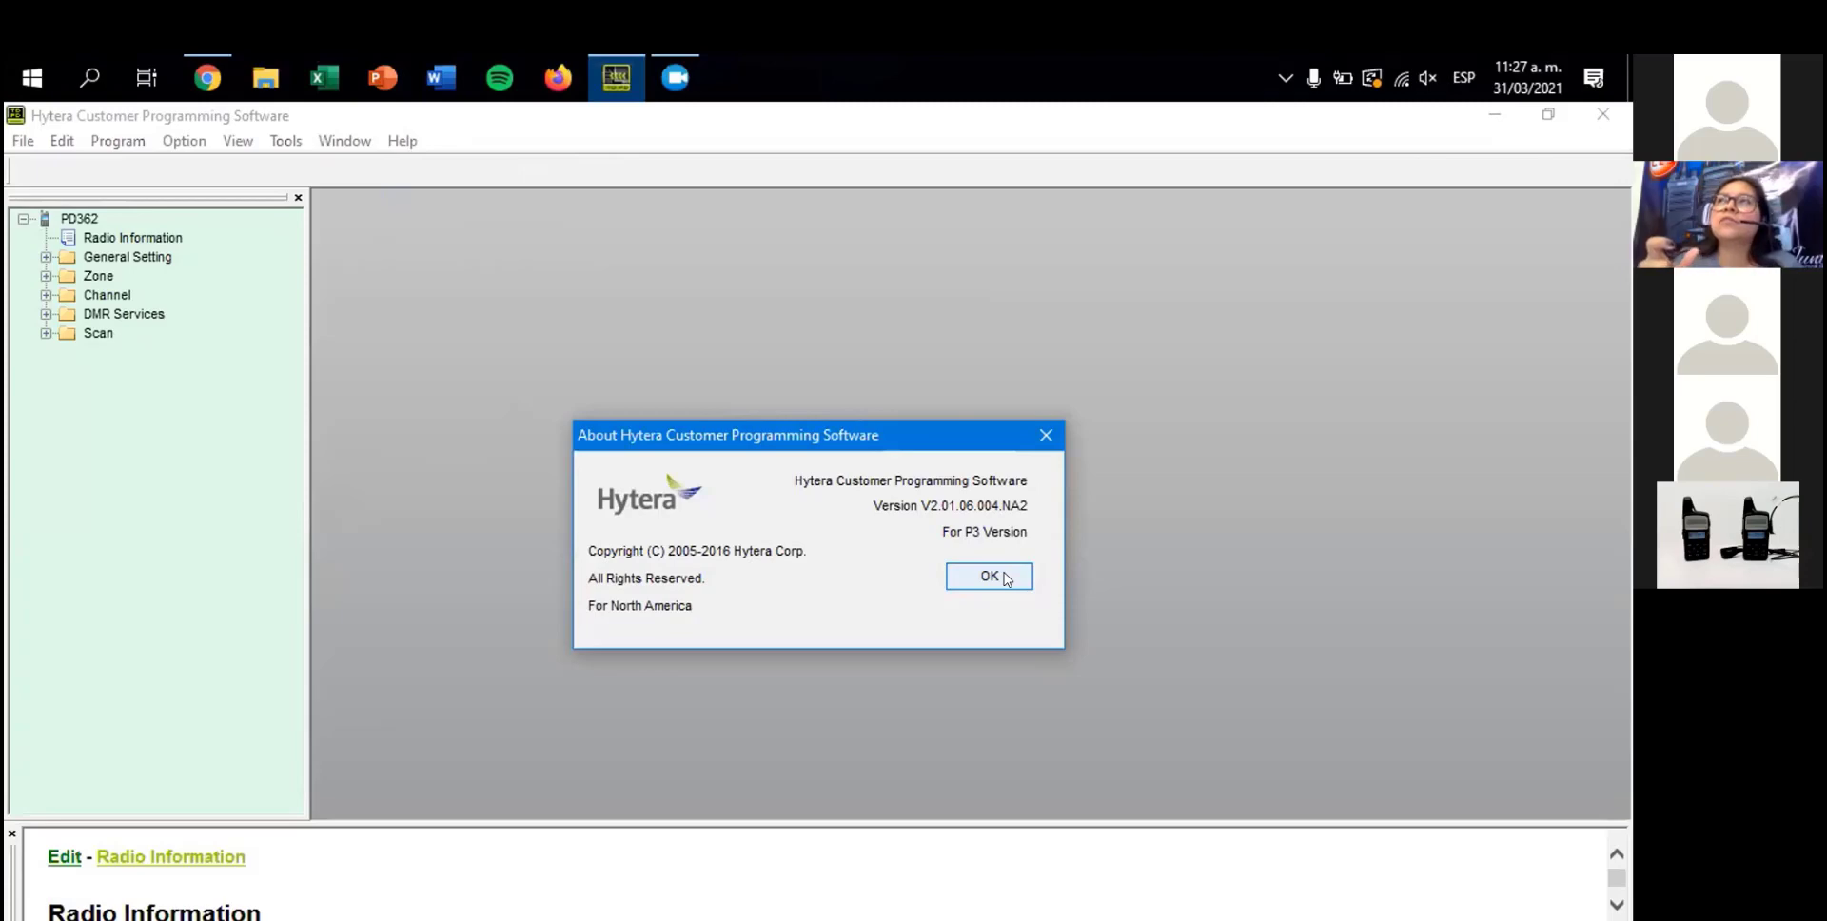
{"action": "left_click", "coordinate": [1007, 578]}
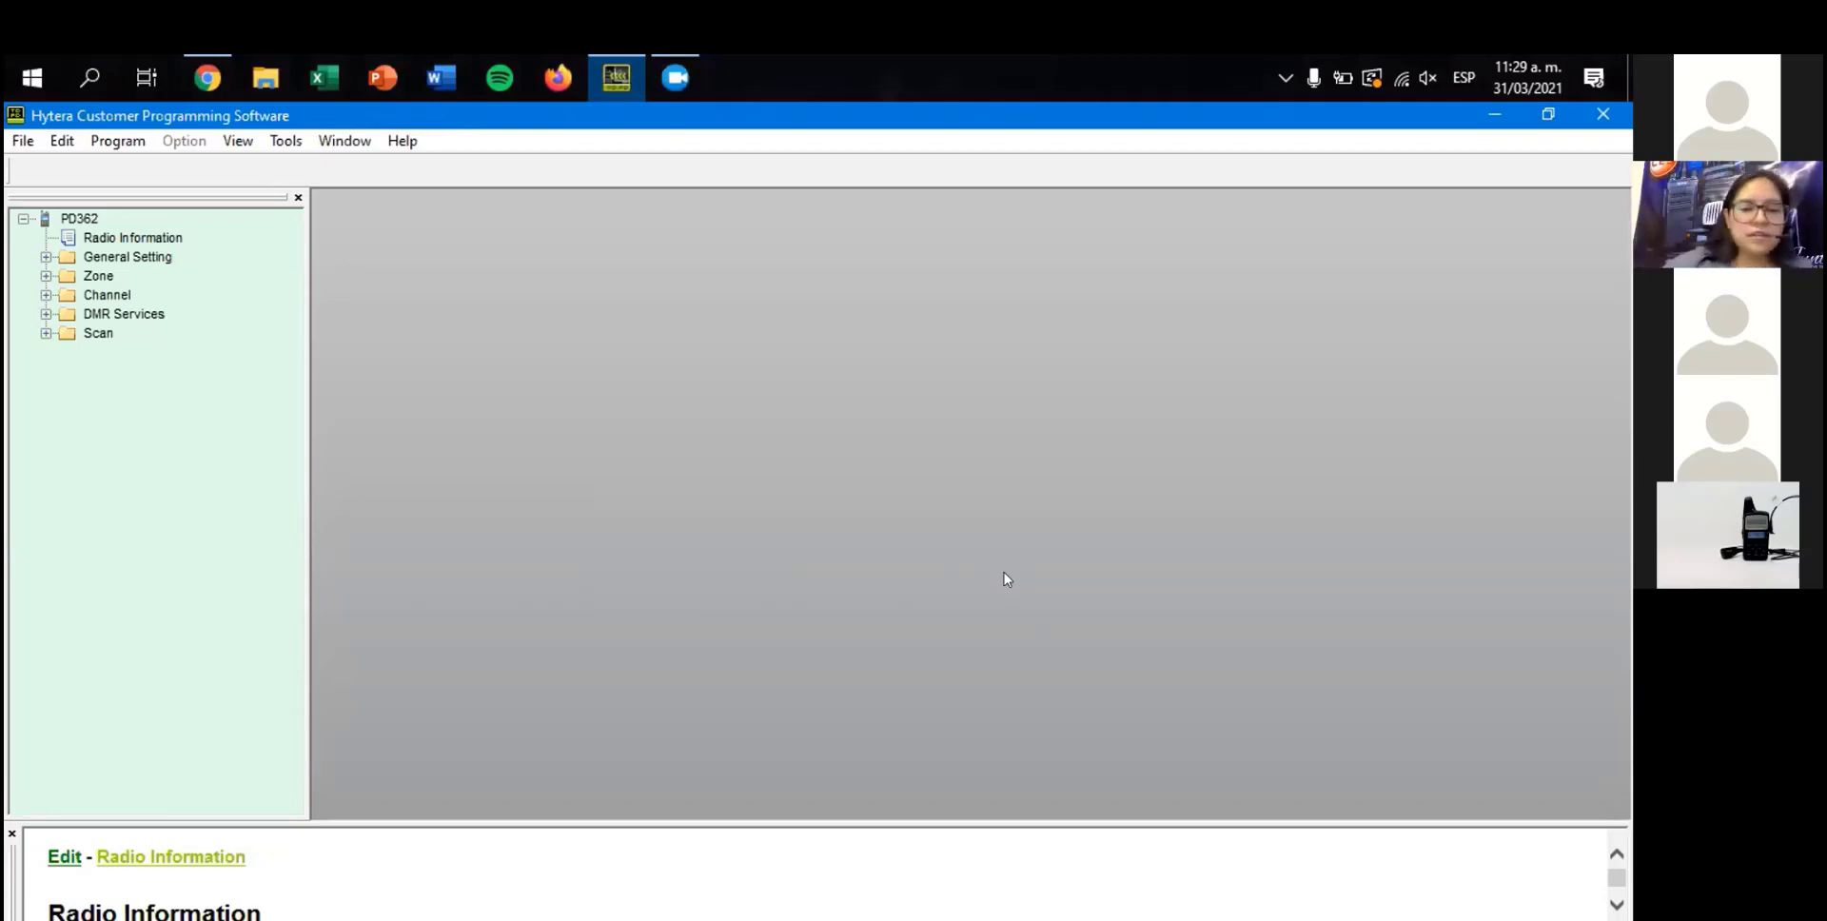
Step: View the PD362 Radio Information, then expand the General Setting, Zone, DMR Services and Scan folders
{"action": "double_click", "coordinate": [147, 245]}
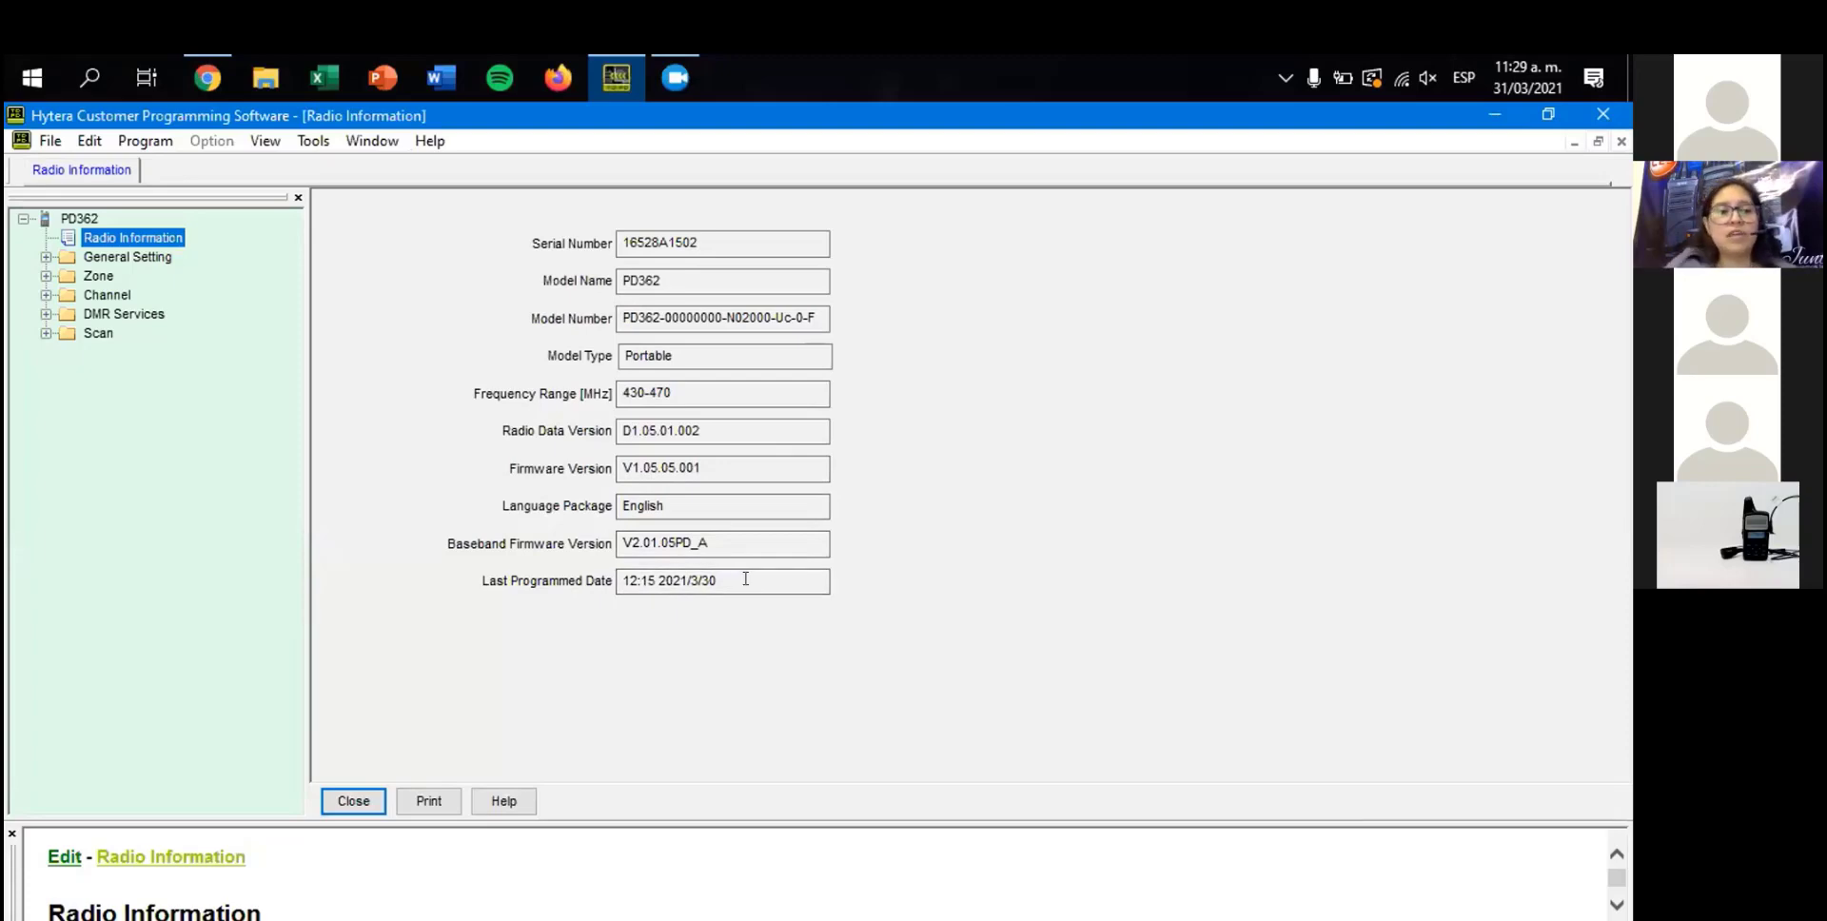
{"action": "left_click", "coordinate": [45, 258]}
{"action": "left_click", "coordinate": [45, 447]}
{"action": "left_click", "coordinate": [44, 504]}
{"action": "left_click", "coordinate": [45, 619]}
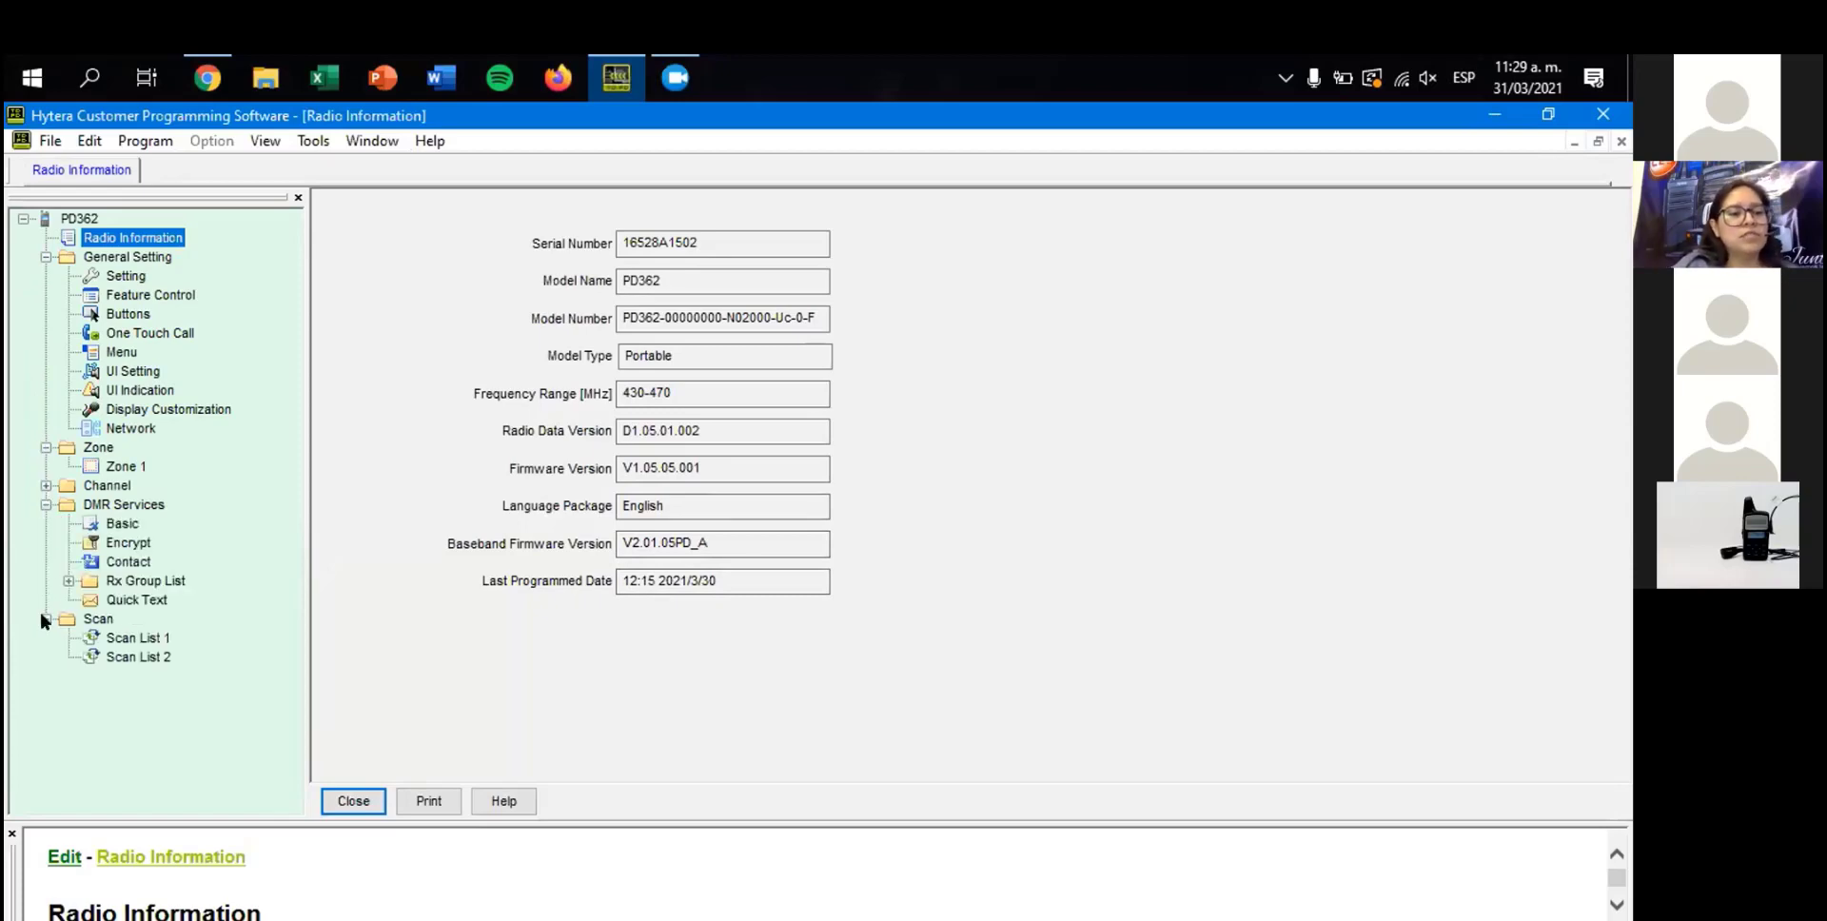
Step: Expand the channel groups and show the Buttons page: SK1 Short Adjust power level, P1 Keypad Lock, P3 Scan
{"action": "left_click", "coordinate": [44, 505]}
{"action": "left_click", "coordinate": [45, 485]}
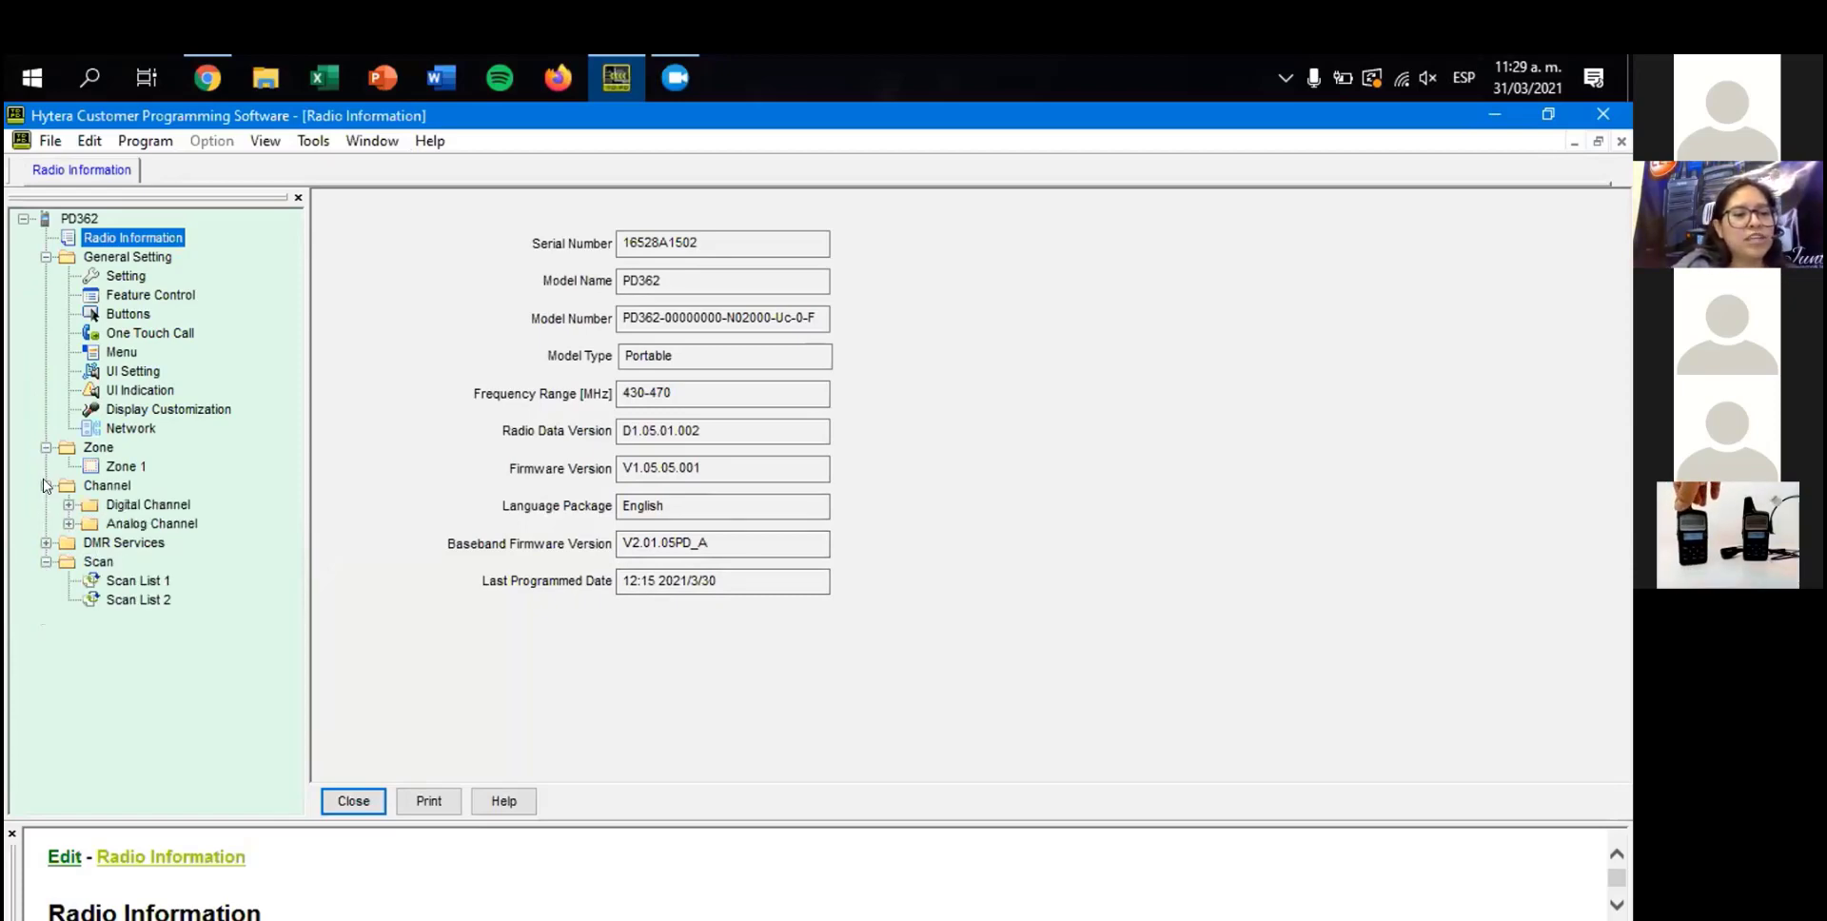
{"action": "left_click", "coordinate": [45, 542]}
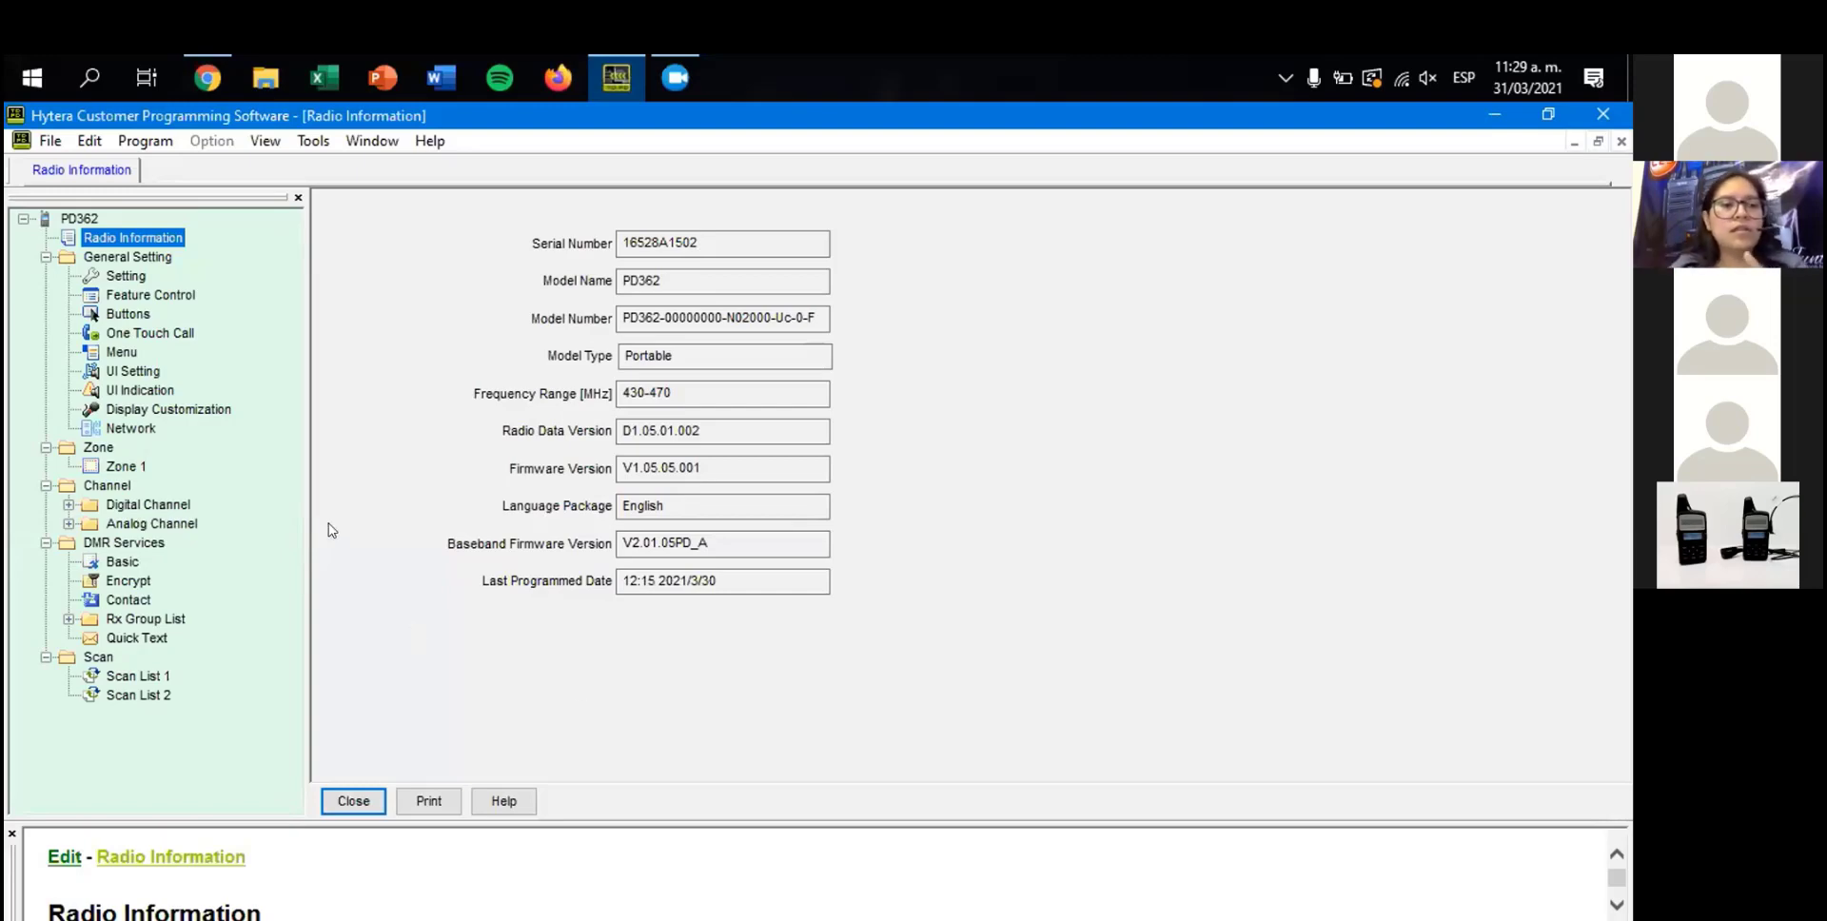
{"action": "left_click", "coordinate": [126, 313]}
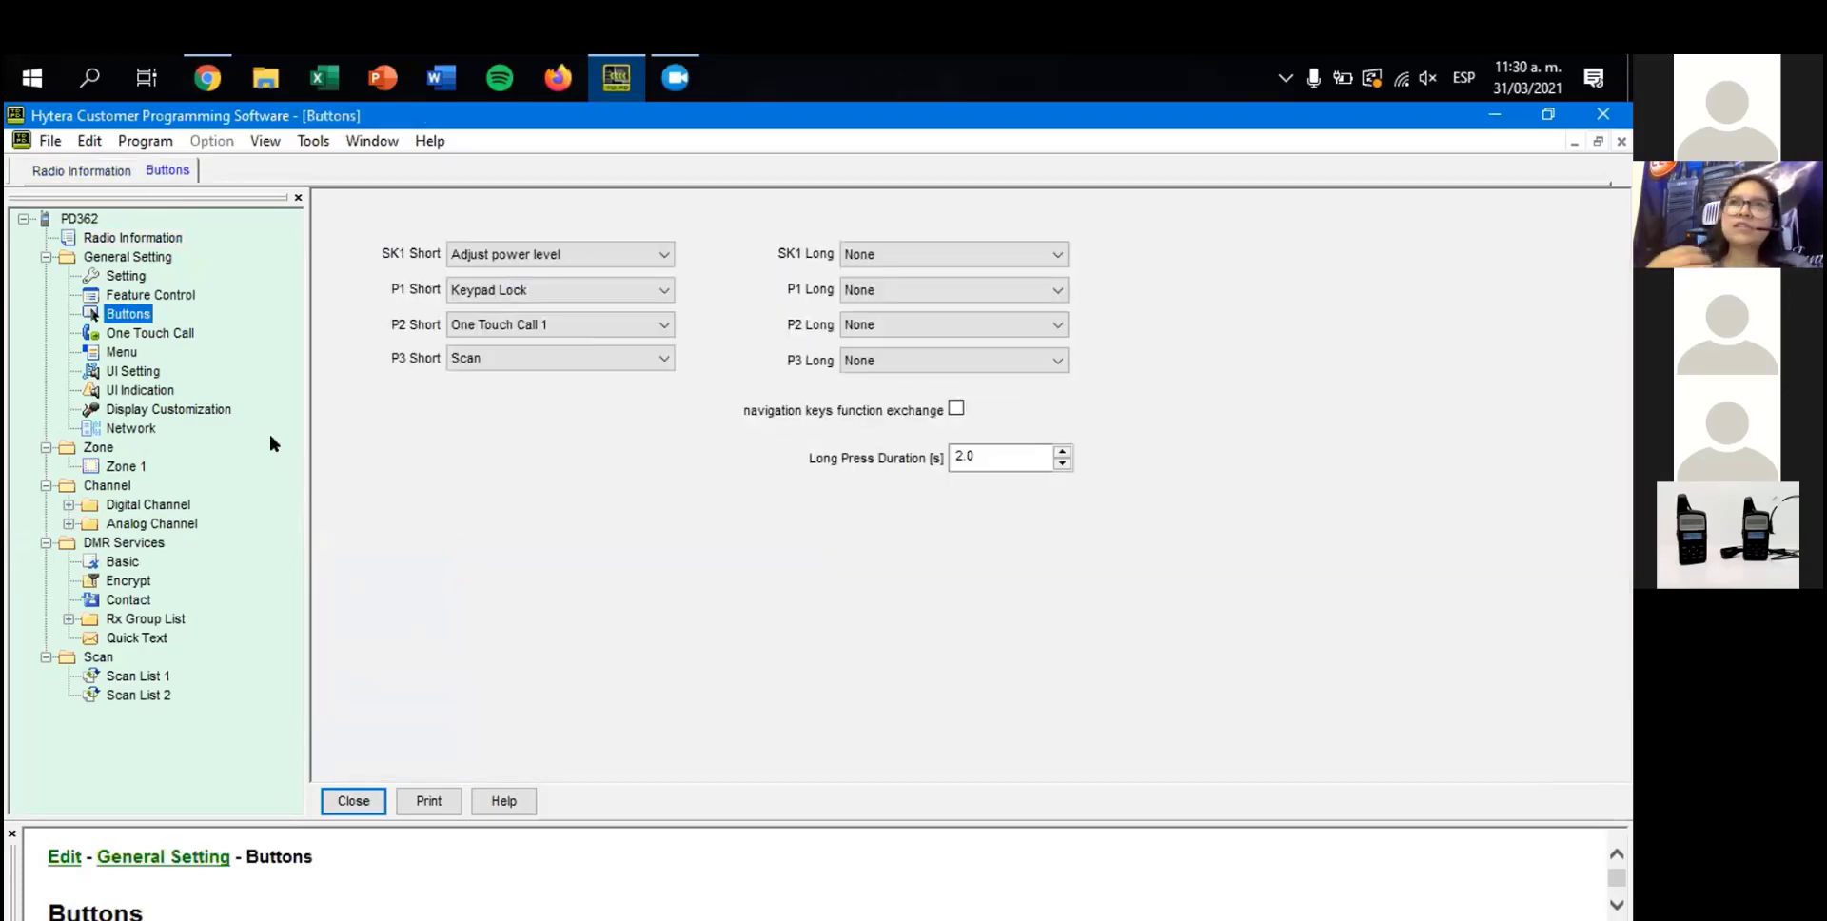
Step: Collapse the configuration tree so only the Zone folder is expanded, showing Zone 1
{"action": "left_click", "coordinate": [68, 505]}
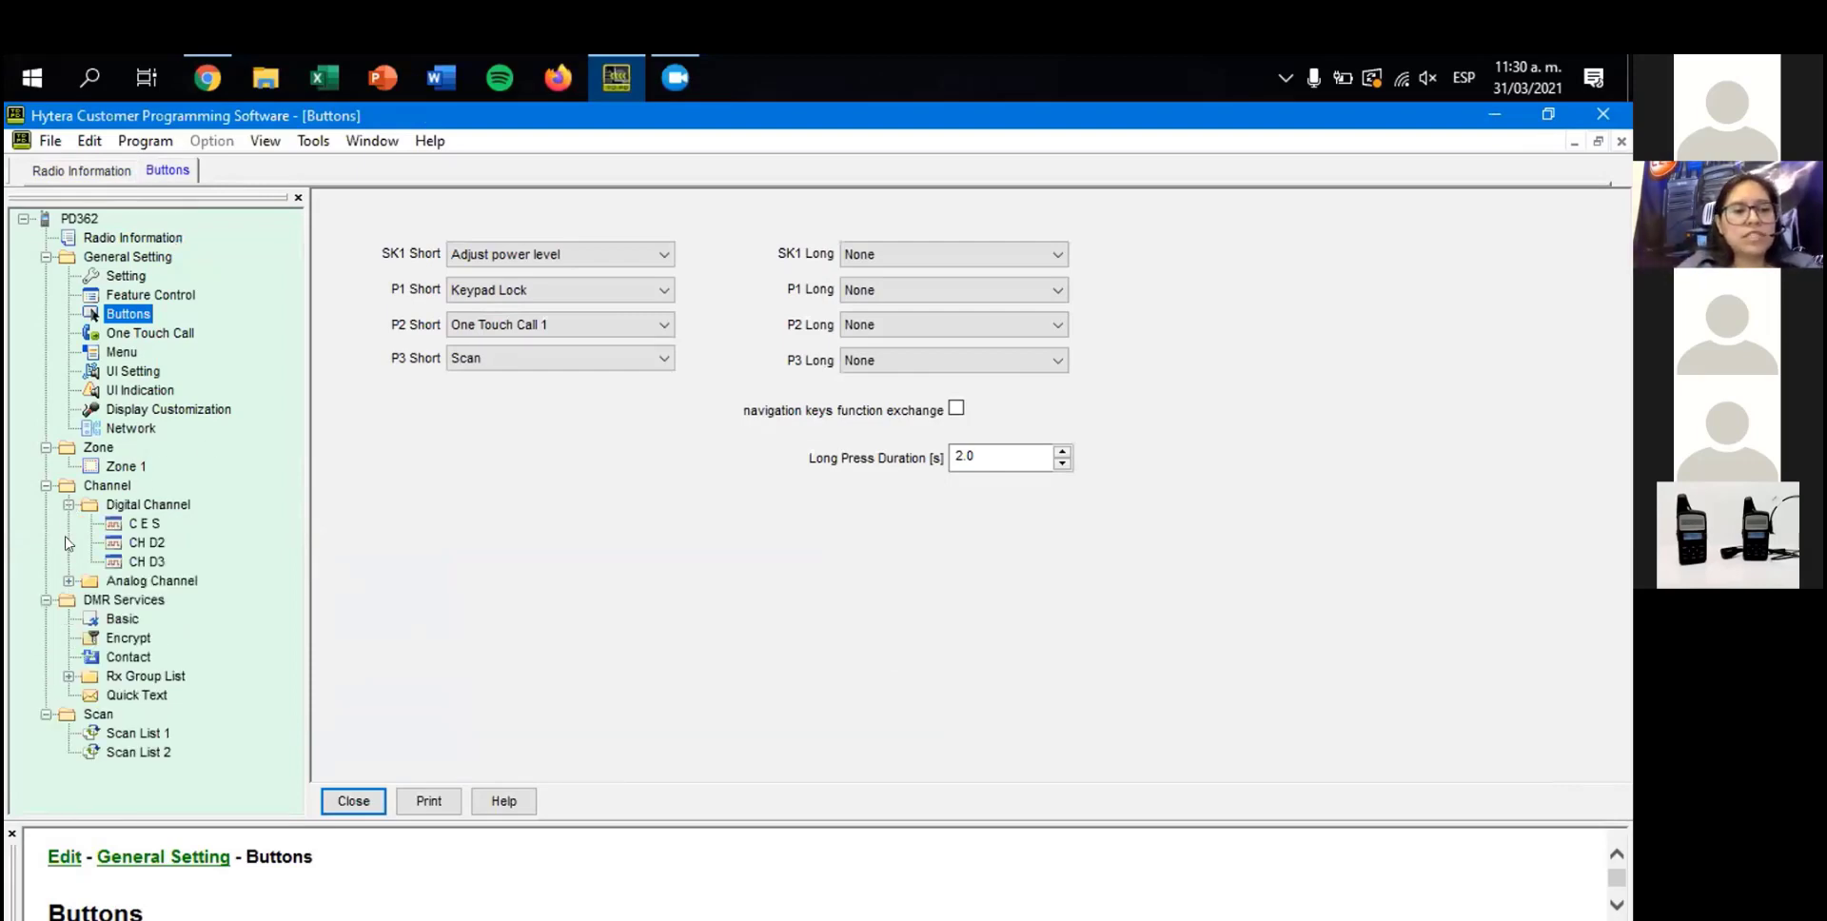
{"action": "left_click", "coordinate": [68, 582]}
{"action": "left_click", "coordinate": [45, 258]}
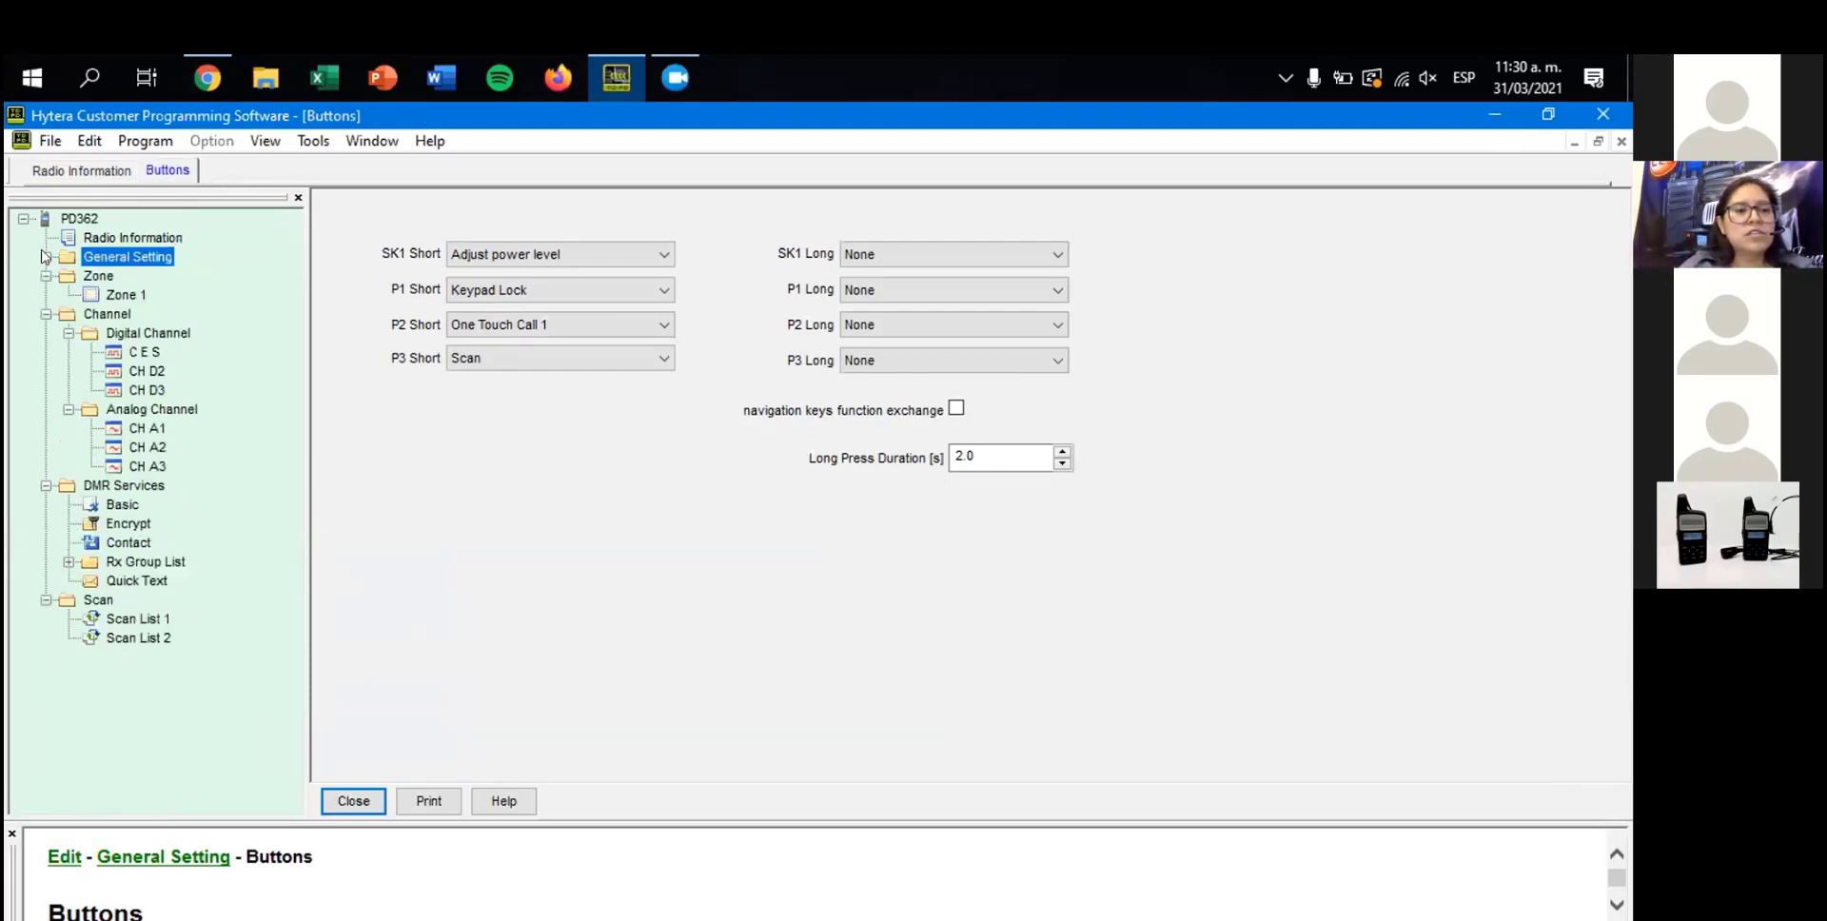
{"action": "left_click", "coordinate": [44, 276]}
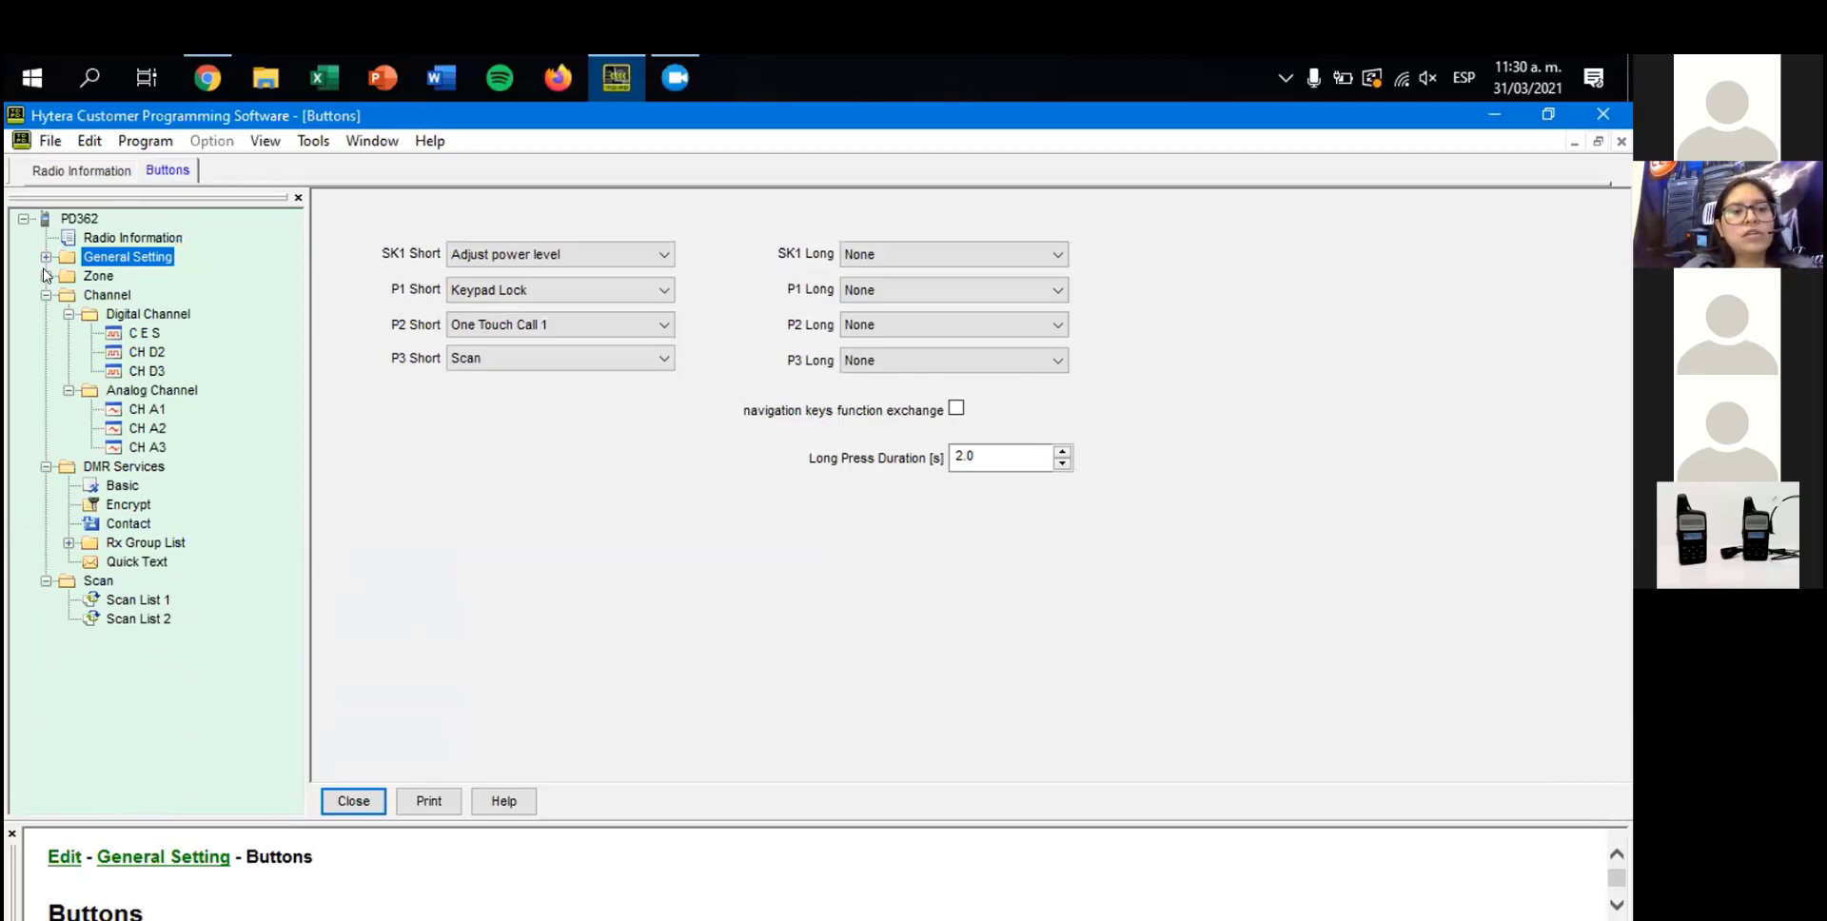
{"action": "left_click", "coordinate": [45, 295]}
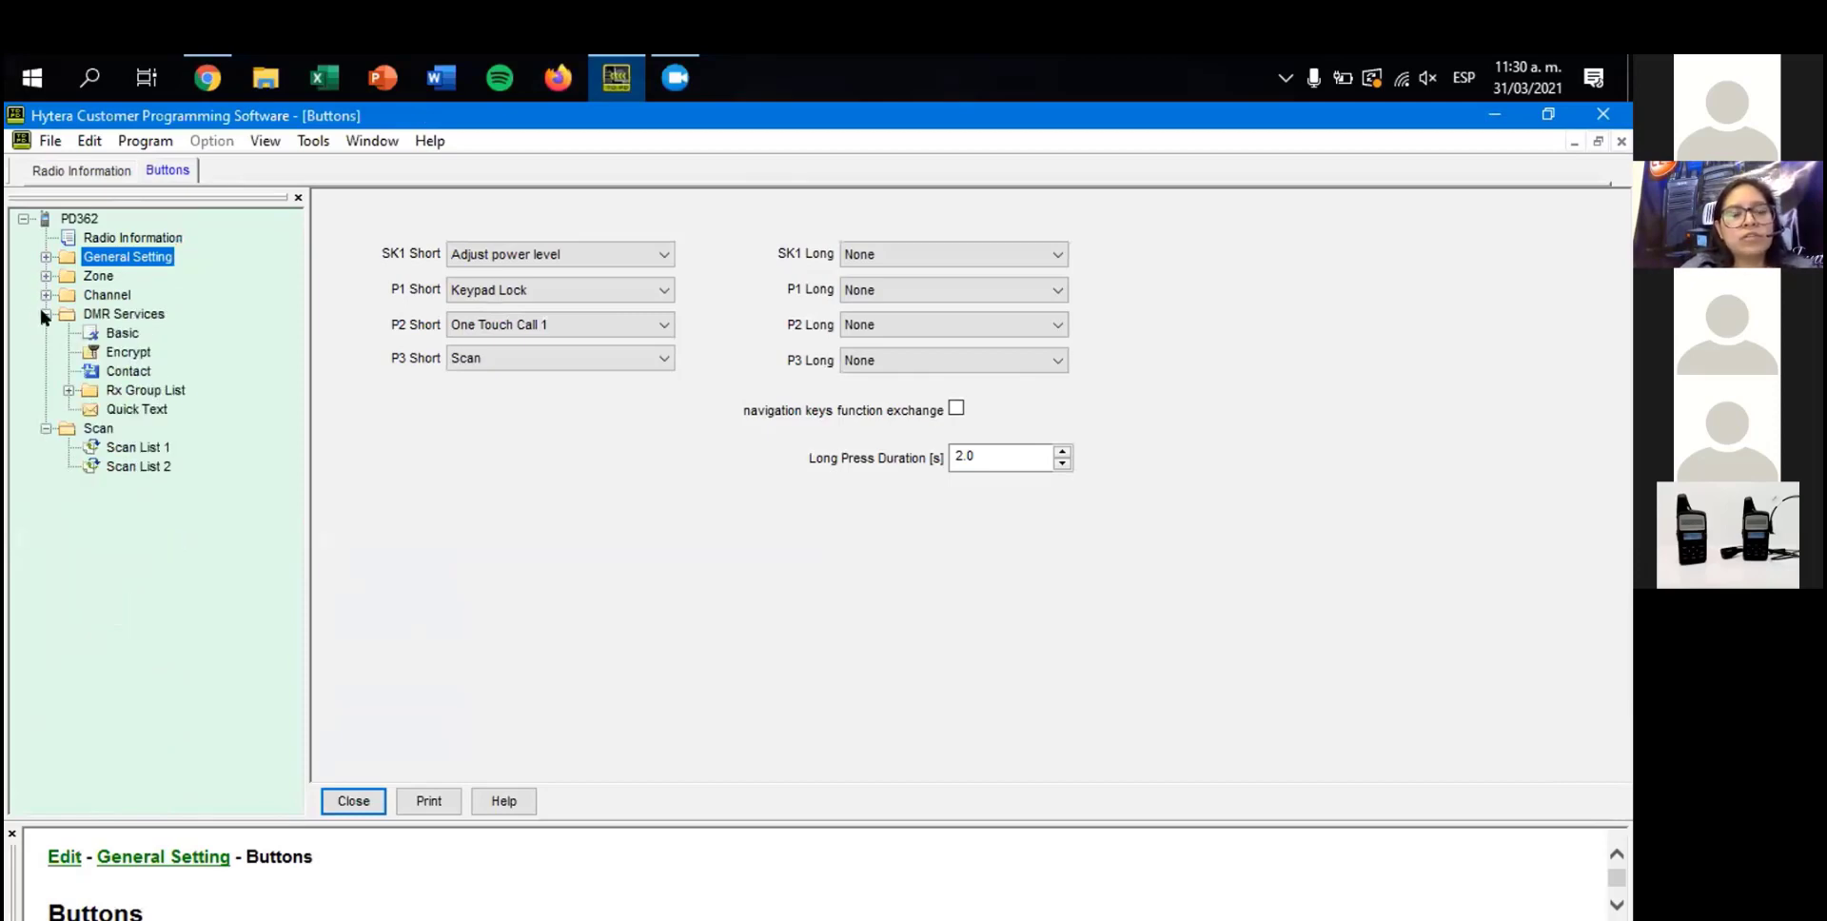
{"action": "left_click", "coordinate": [45, 314]}
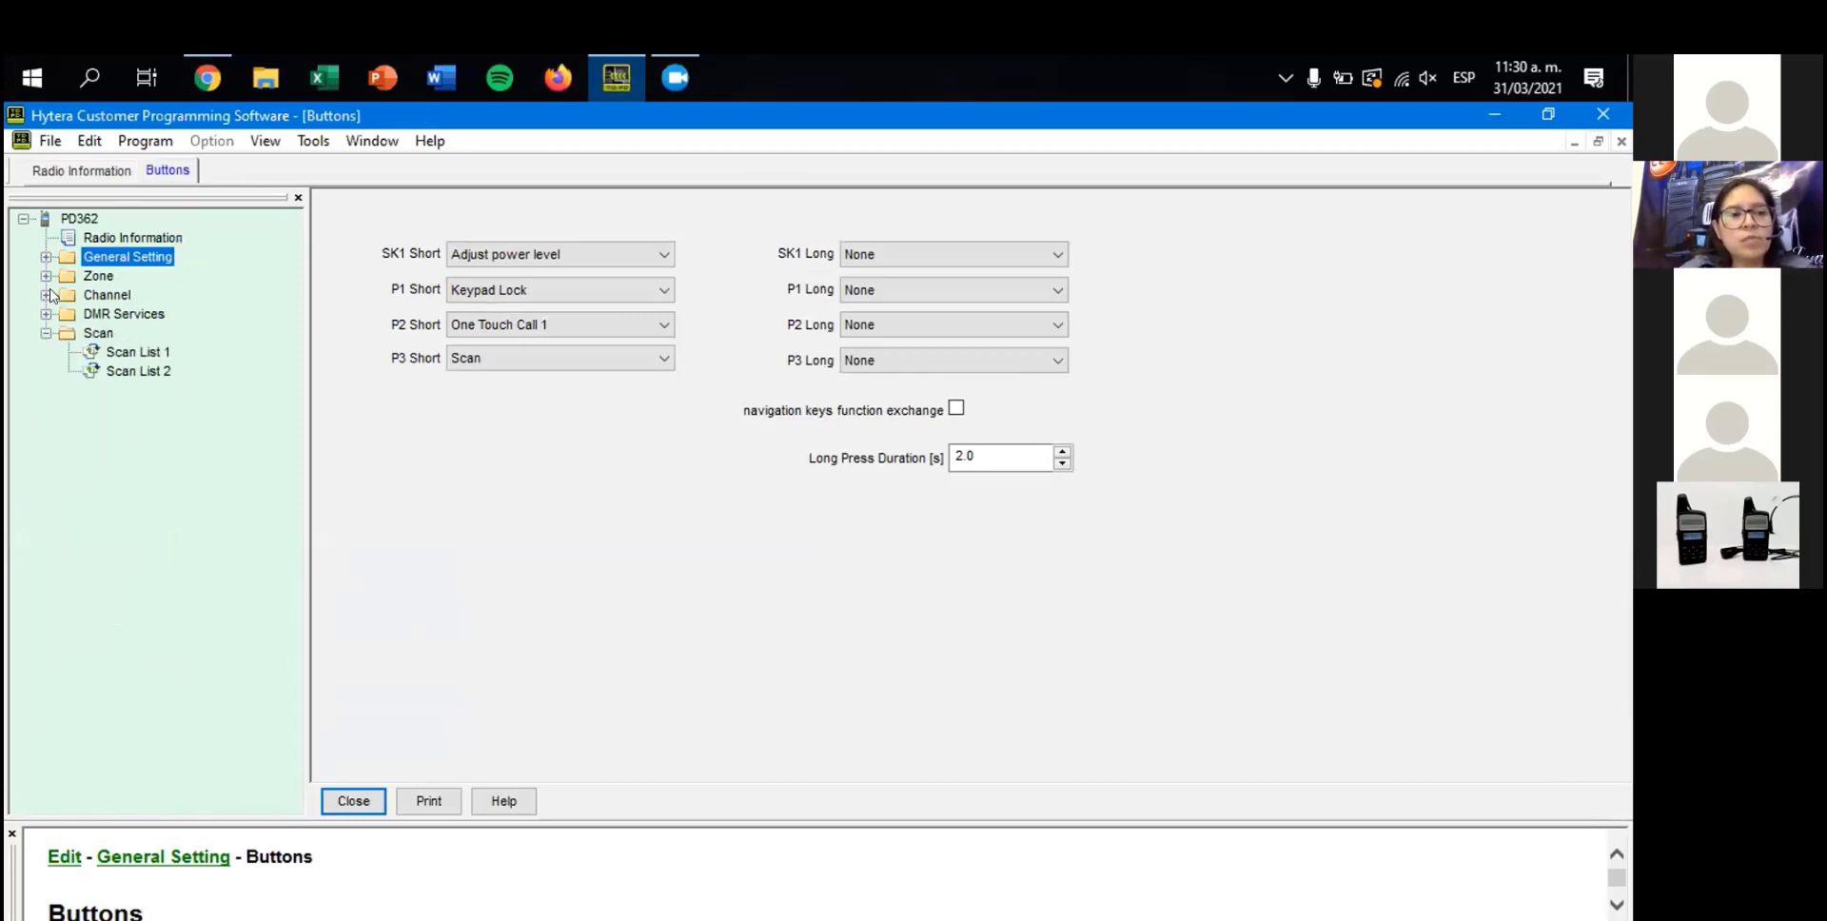
{"action": "left_click", "coordinate": [45, 276]}
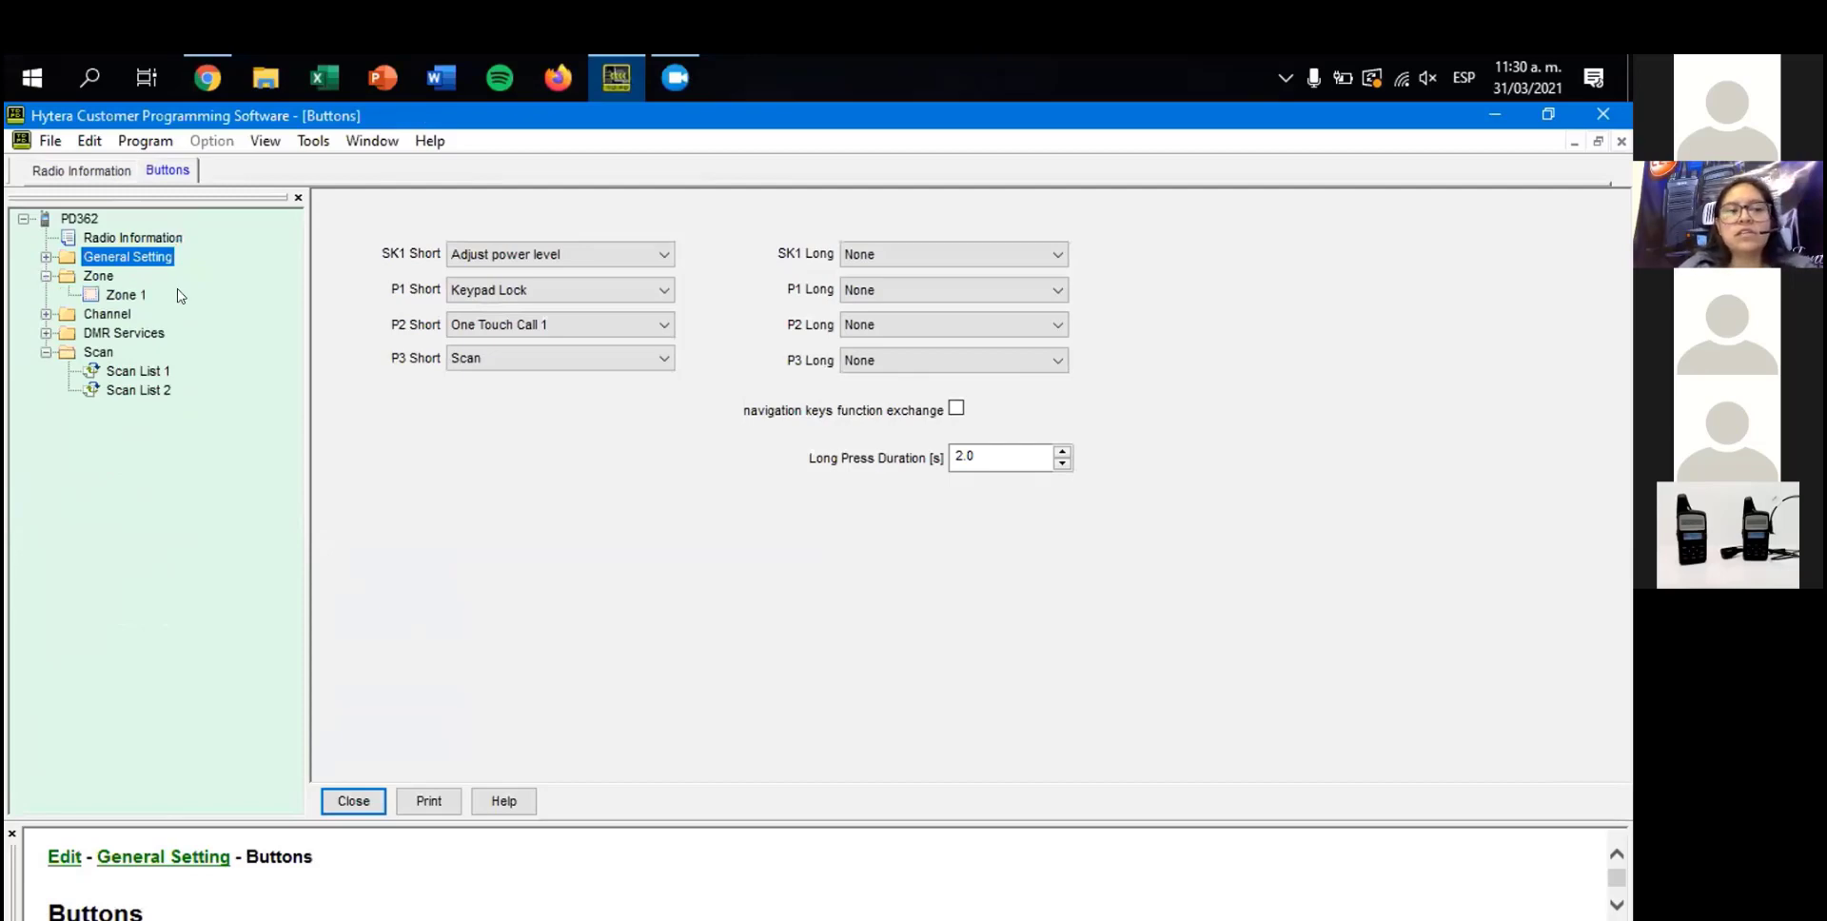
Step: Add Zone 2, Zone 3 and Zone 4, then re-expand Channel and DMR Services
{"action": "right_click", "coordinate": [102, 279]}
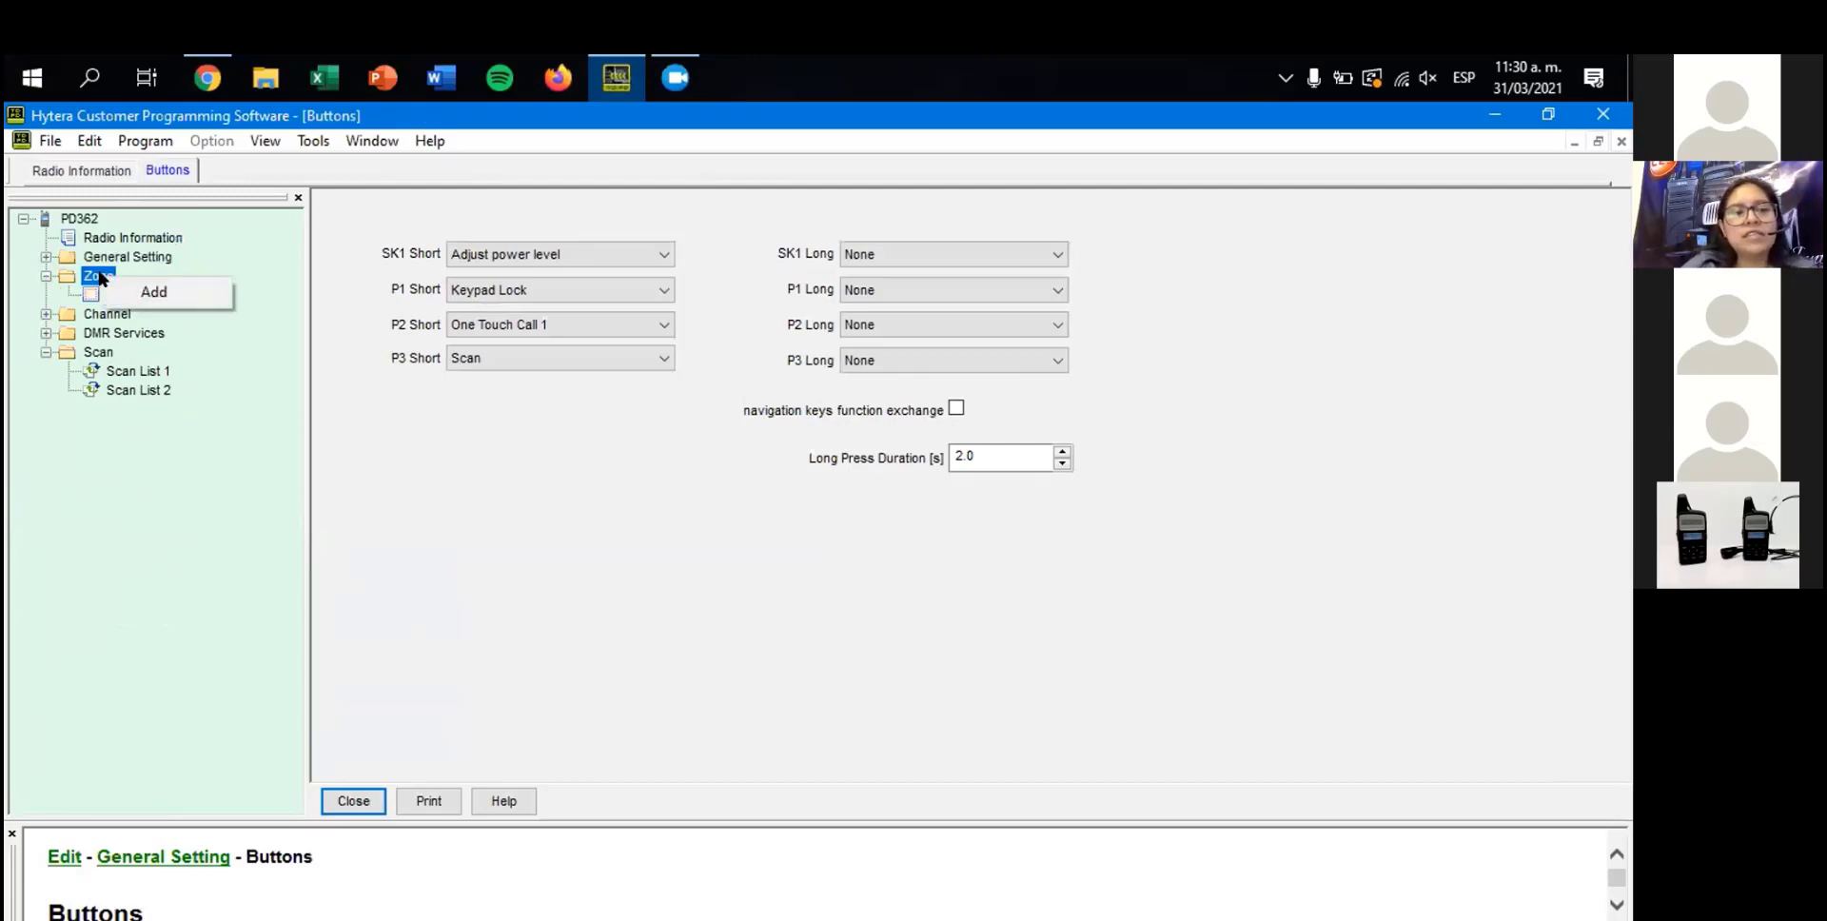
{"action": "left_click", "coordinate": [124, 292]}
{"action": "right_click", "coordinate": [109, 277]}
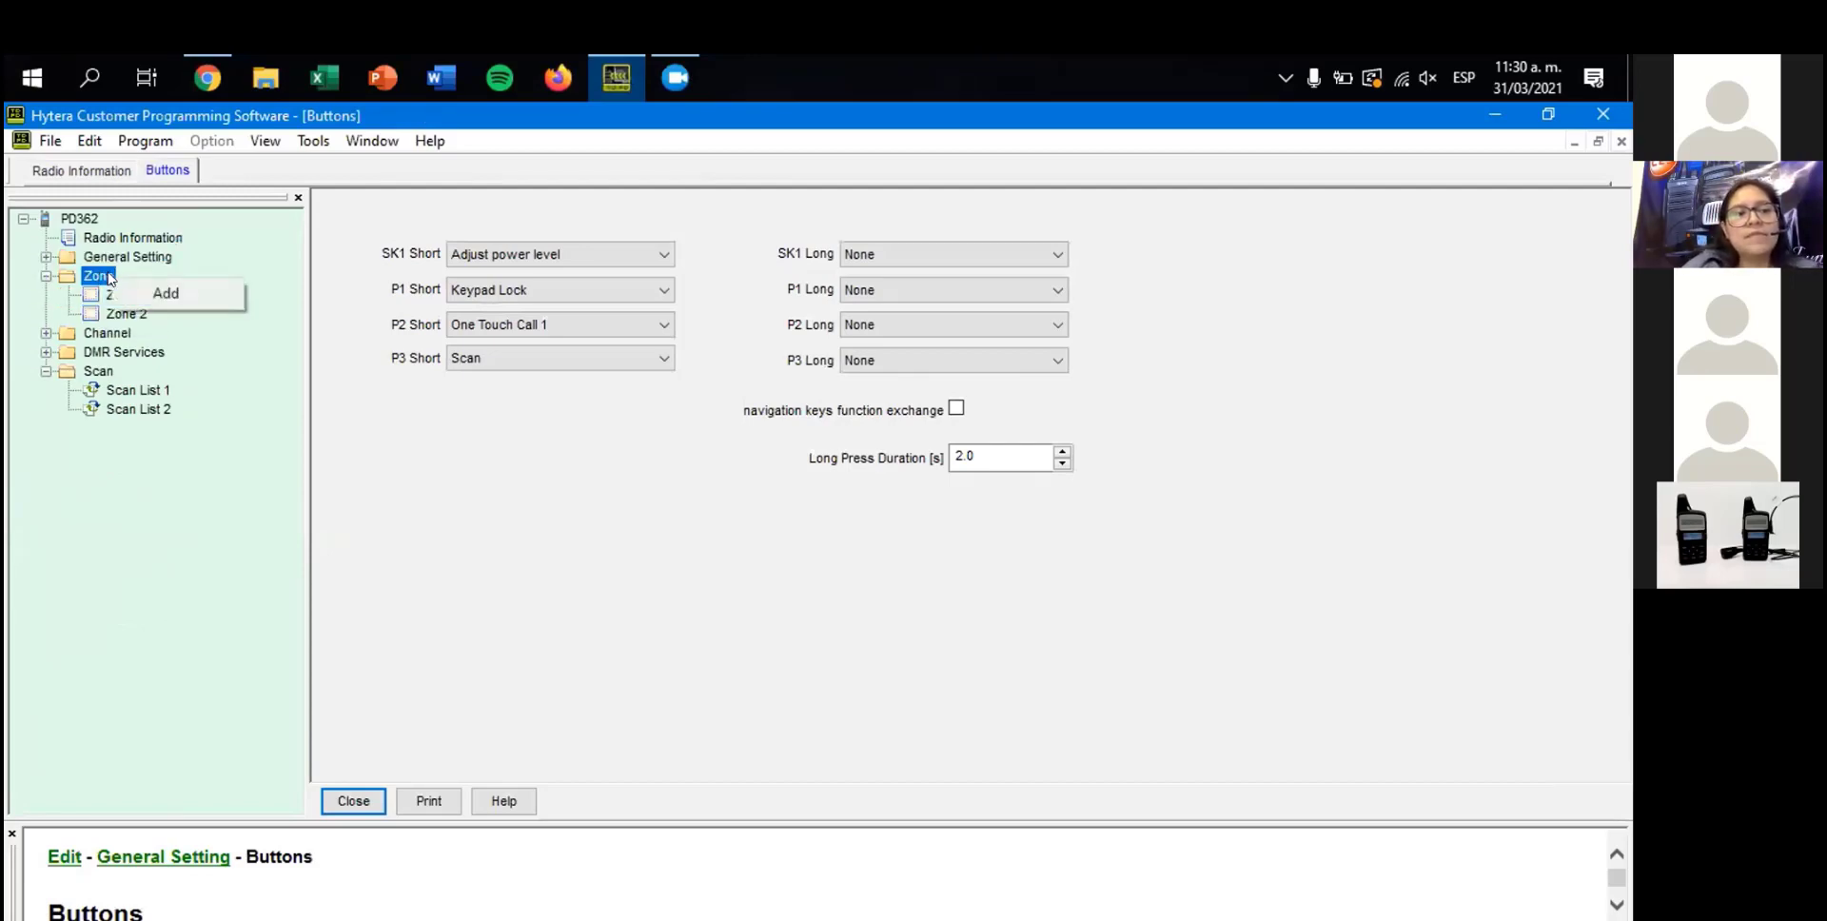
{"action": "left_click", "coordinate": [129, 291]}
{"action": "right_click", "coordinate": [104, 278]}
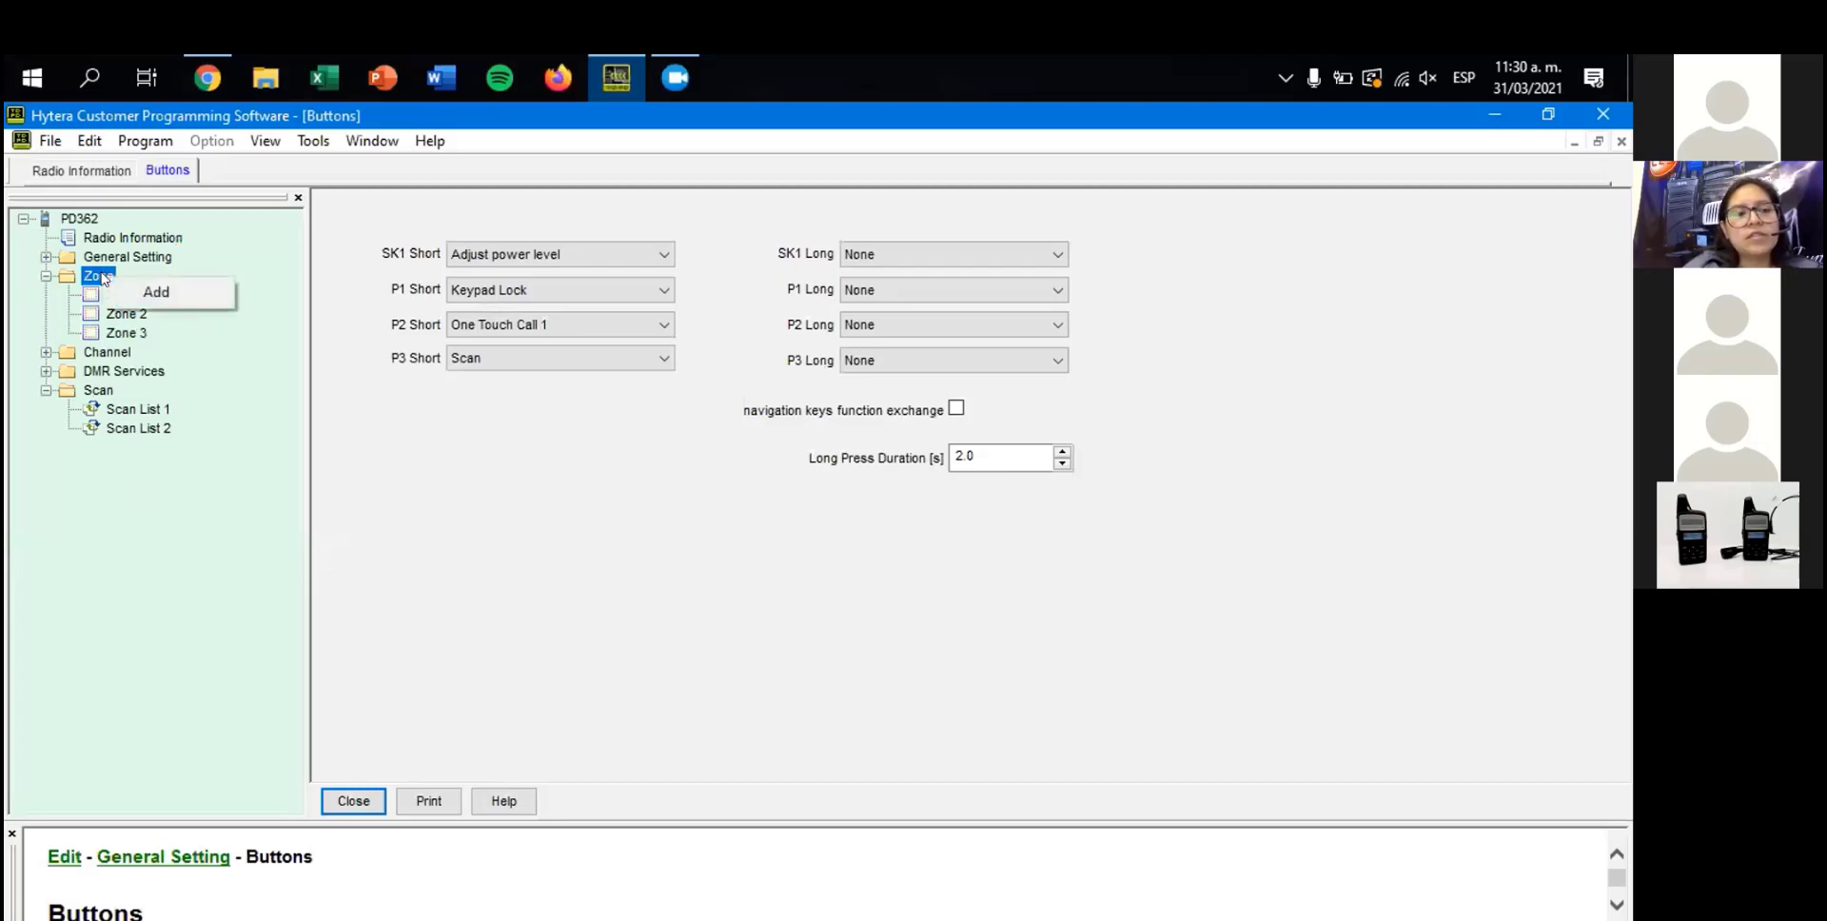
{"action": "left_click", "coordinate": [188, 295]}
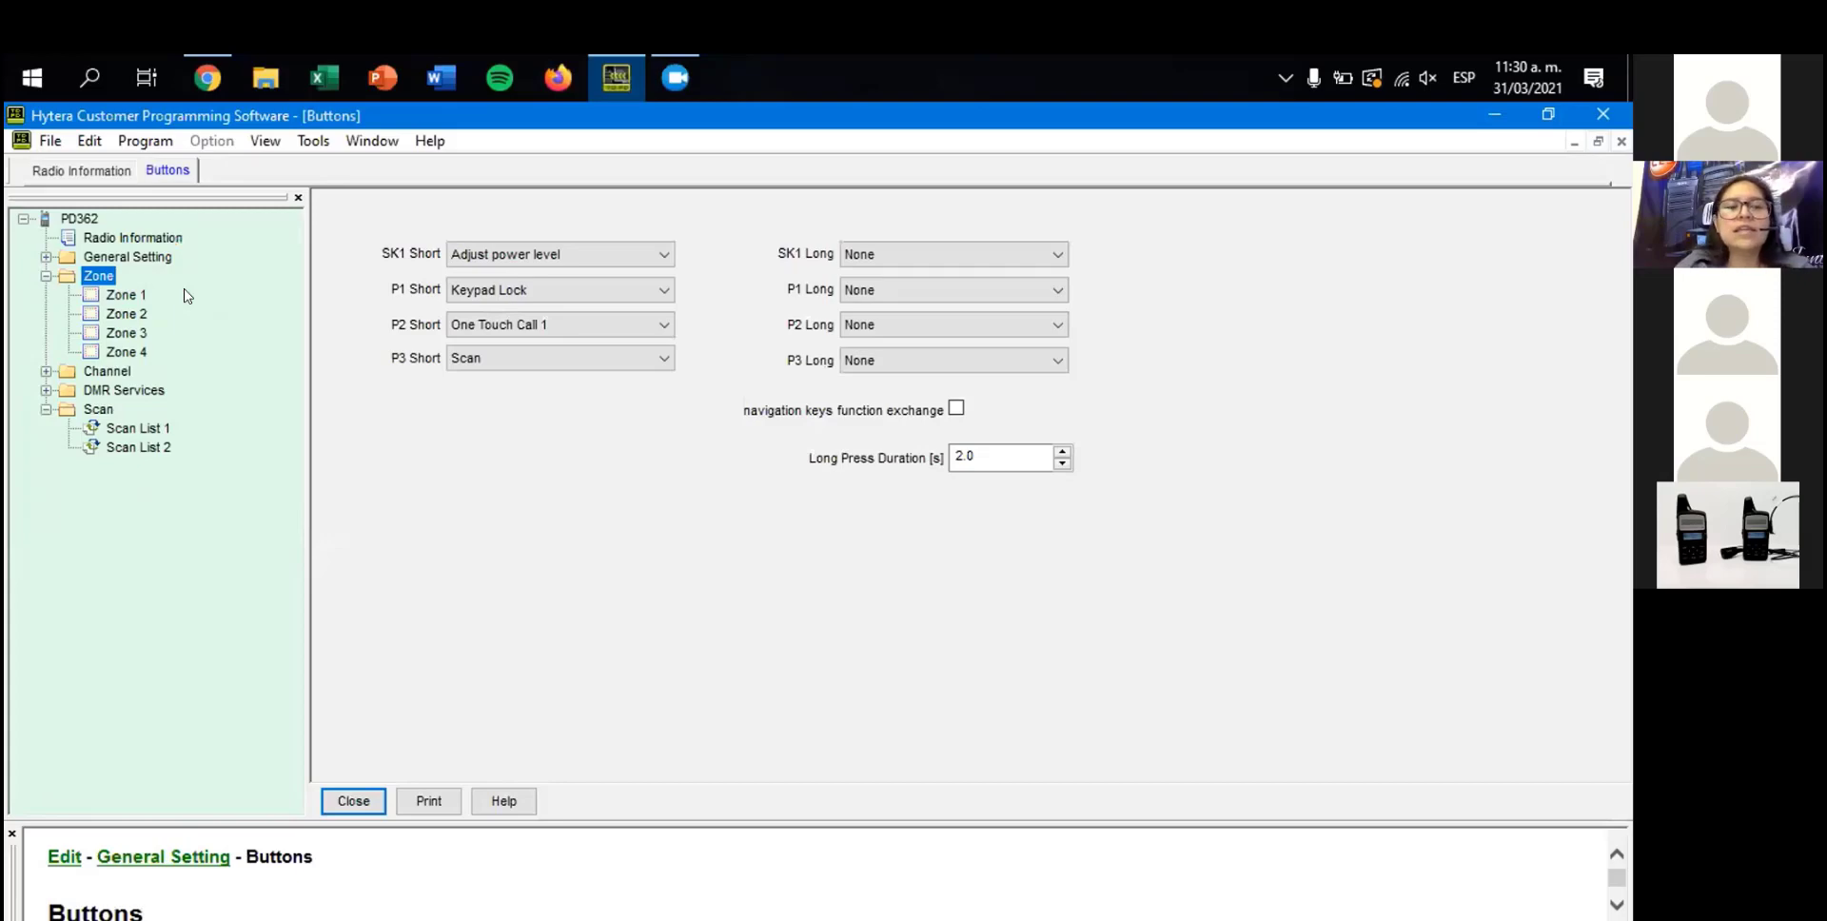
{"action": "left_click", "coordinate": [46, 372]}
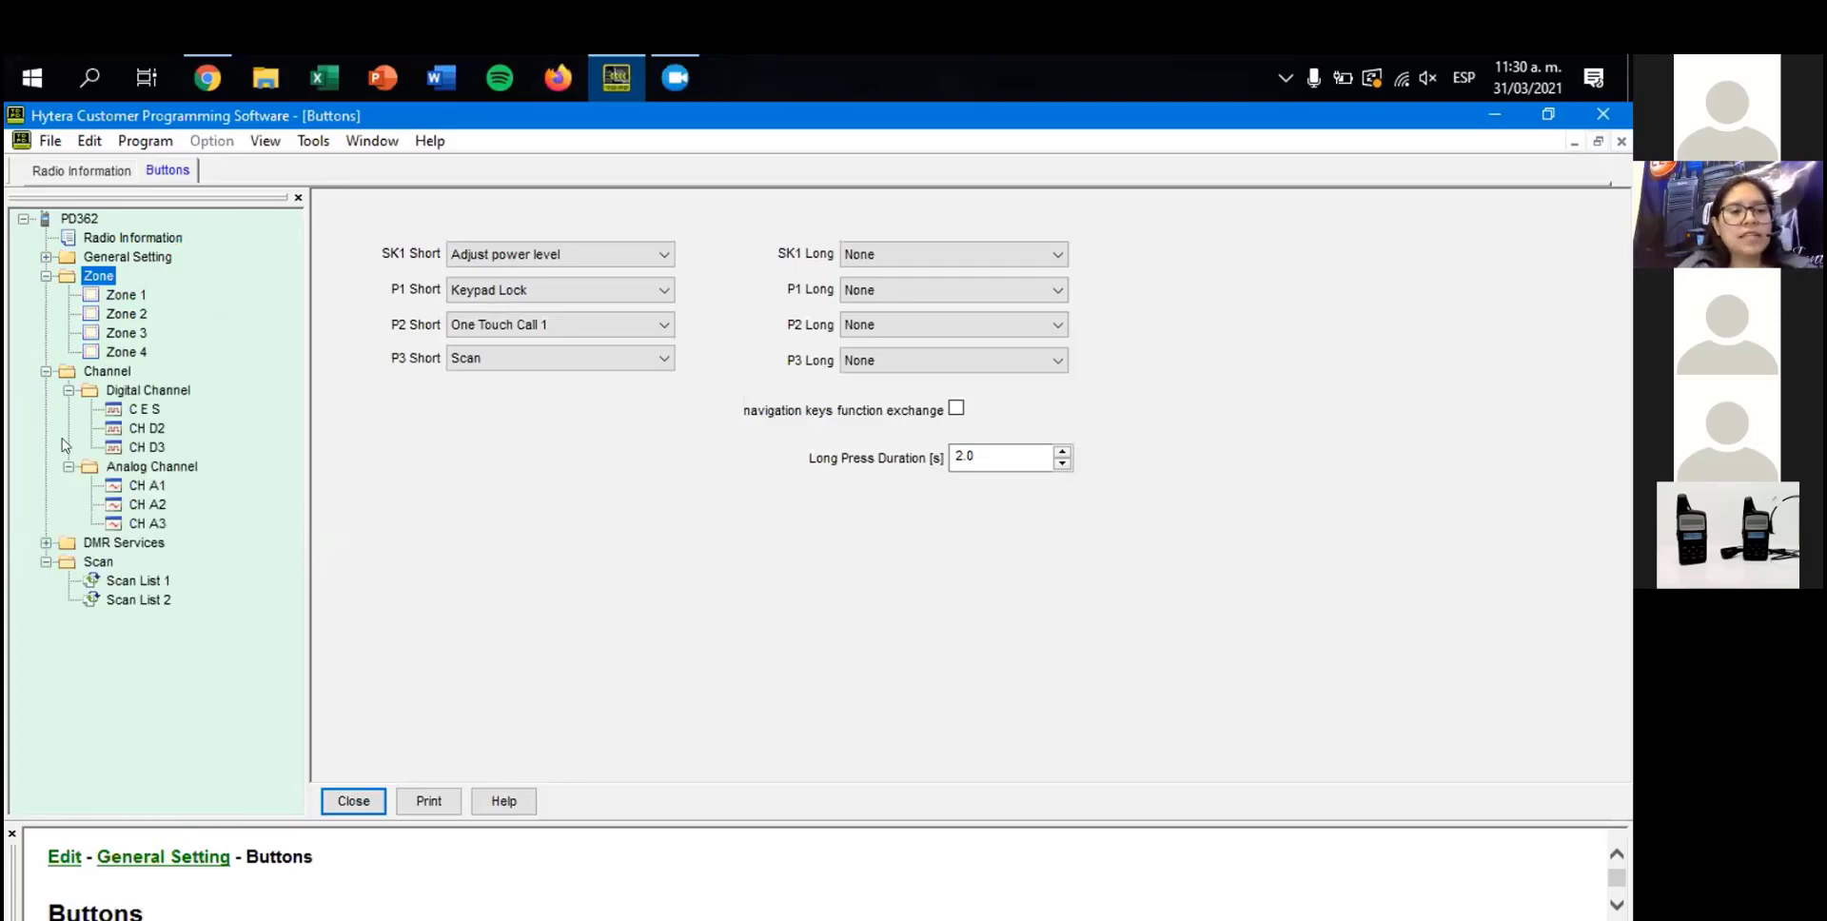
{"action": "left_click", "coordinate": [46, 542]}
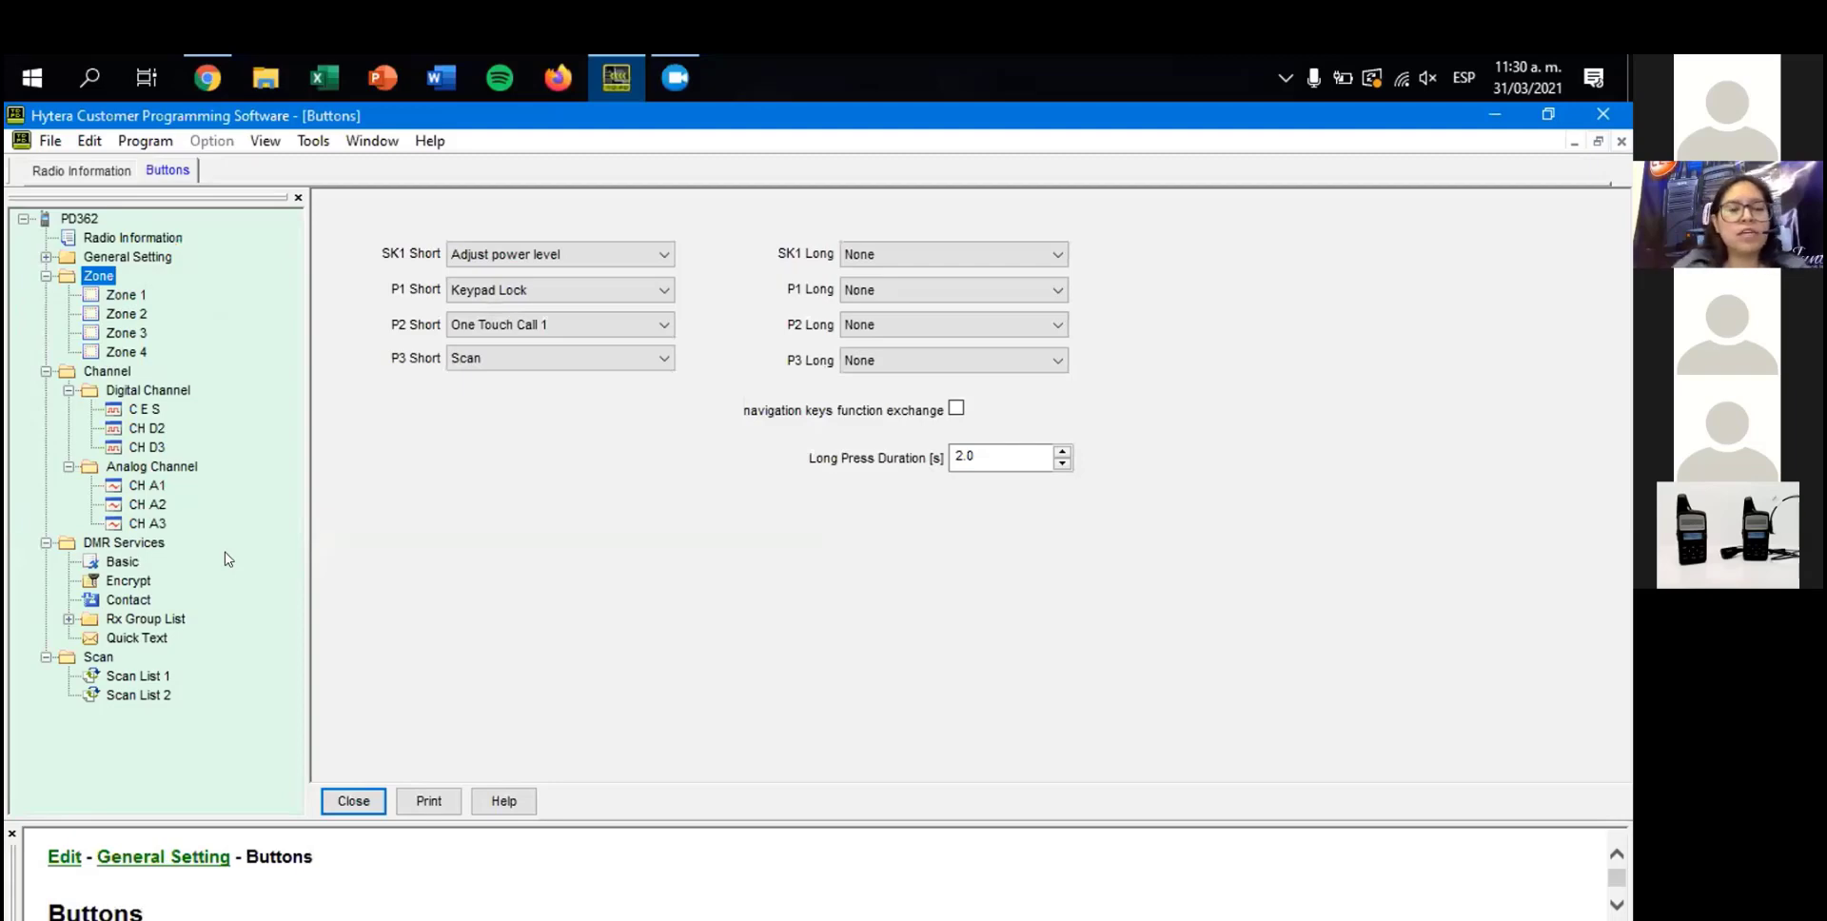
Step: Set the Slot Operation of digital channel CES to Slot 1
{"action": "double_click", "coordinate": [138, 409]}
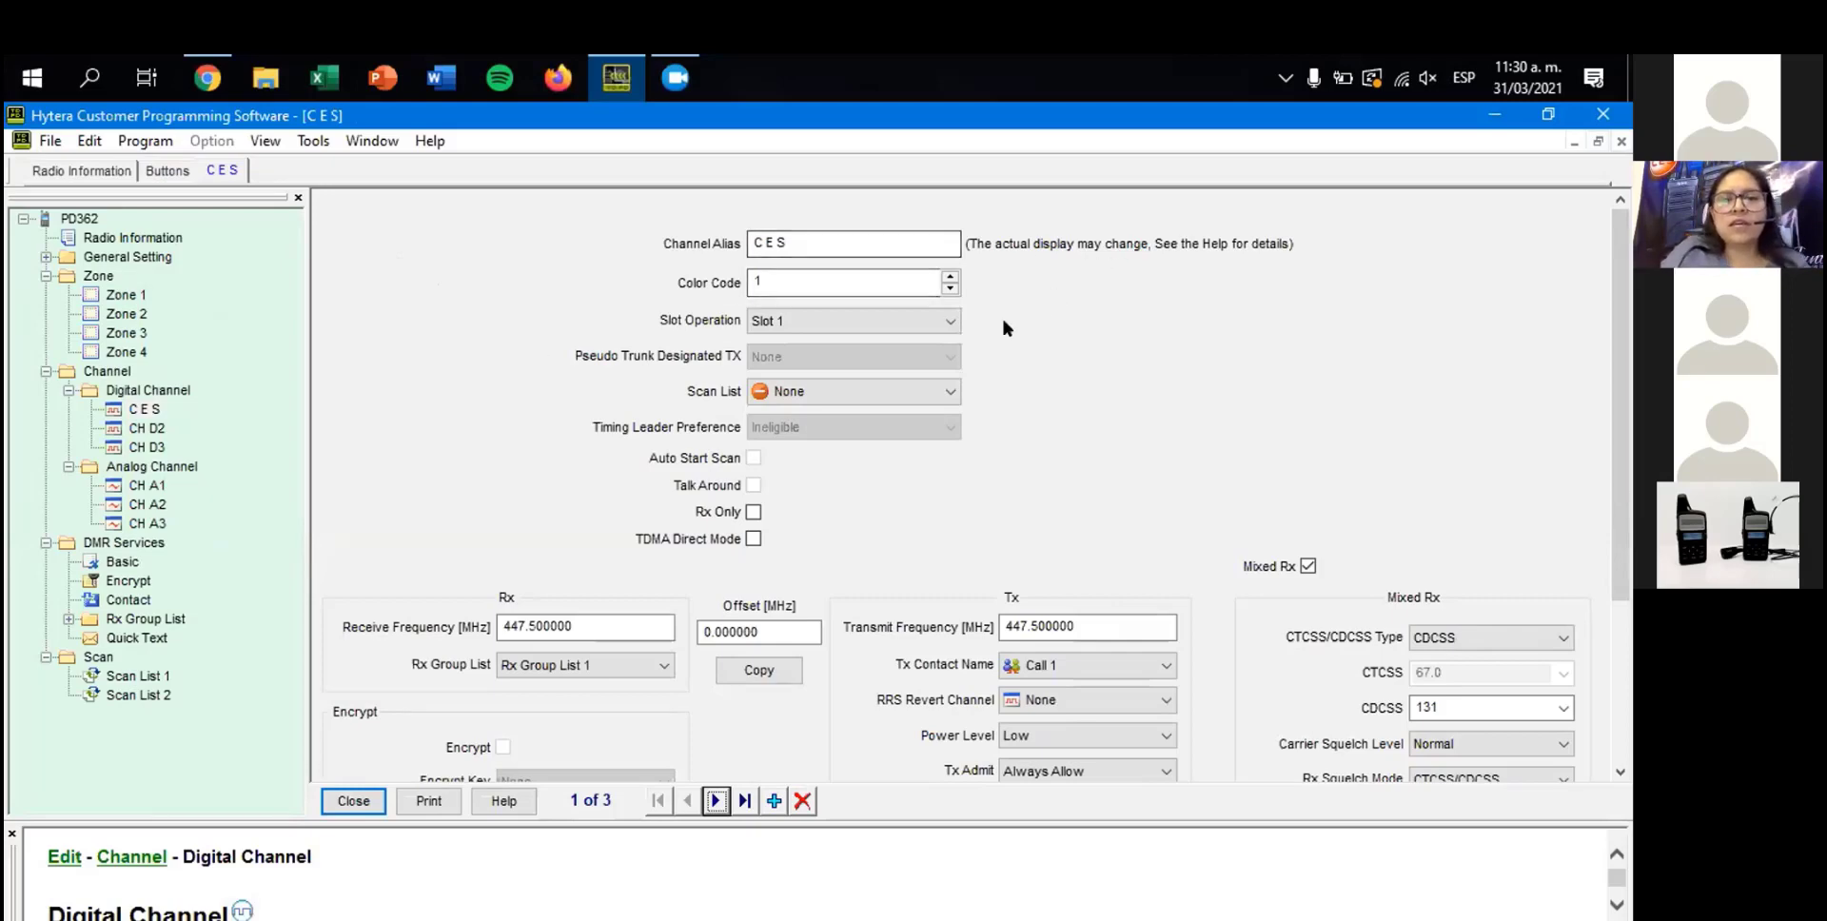
{"action": "left_click", "coordinate": [951, 320]}
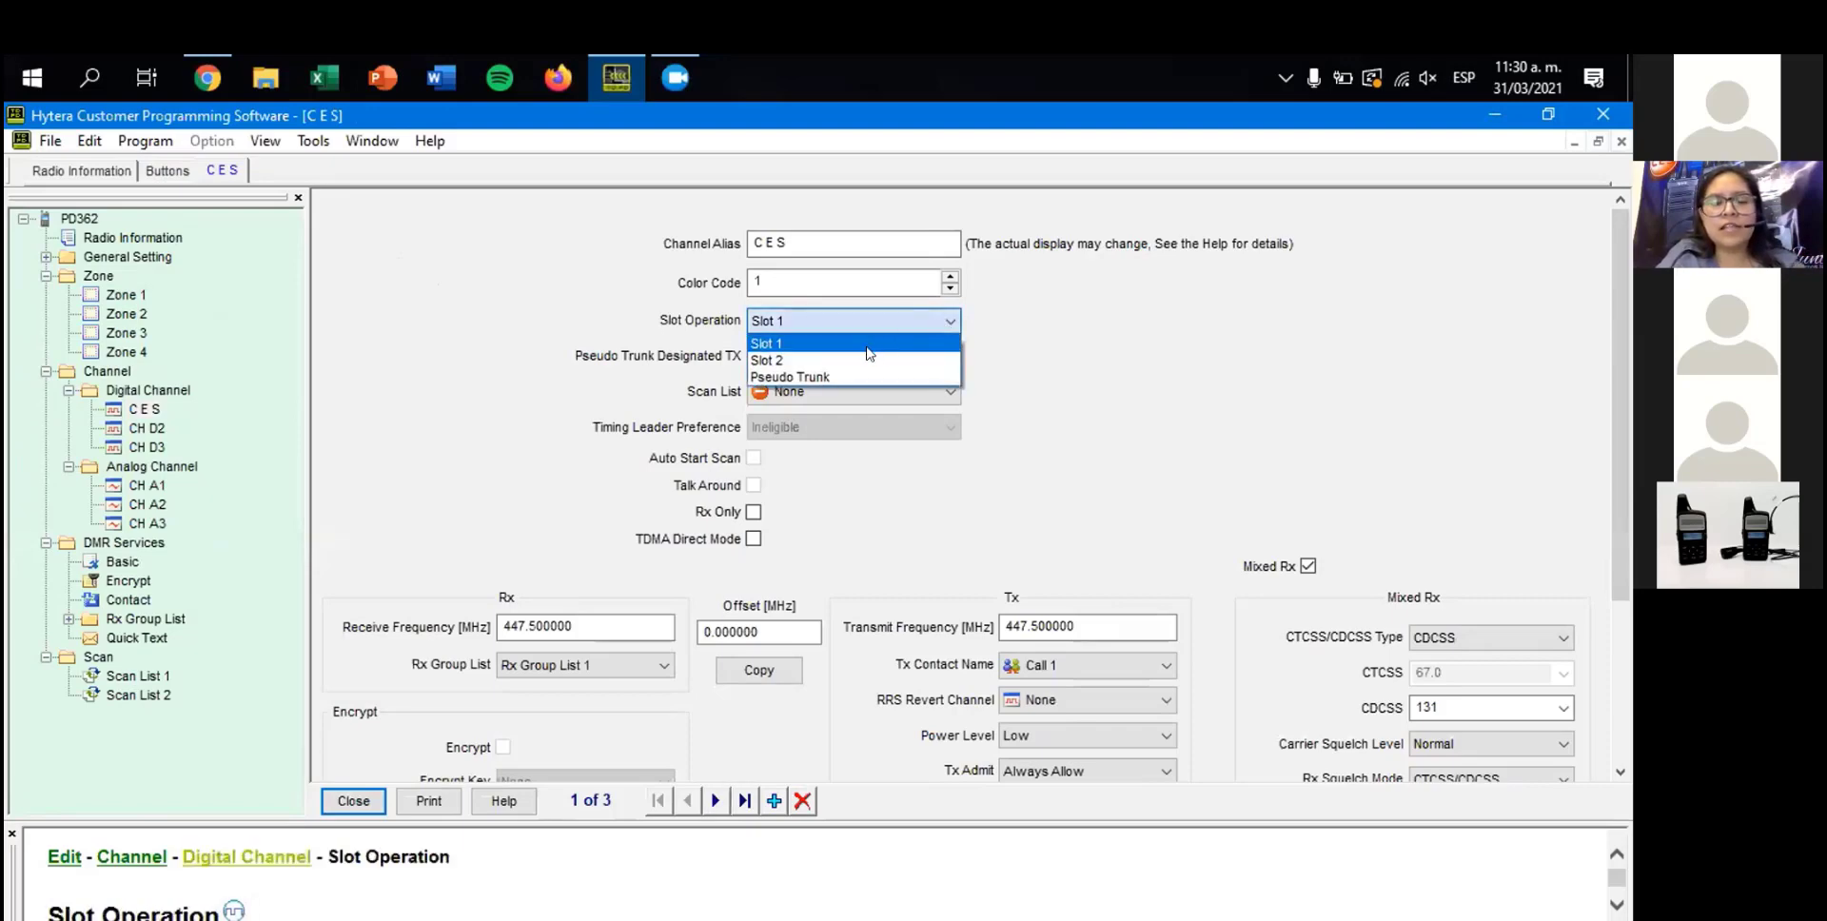
{"action": "left_click", "coordinate": [837, 376]}
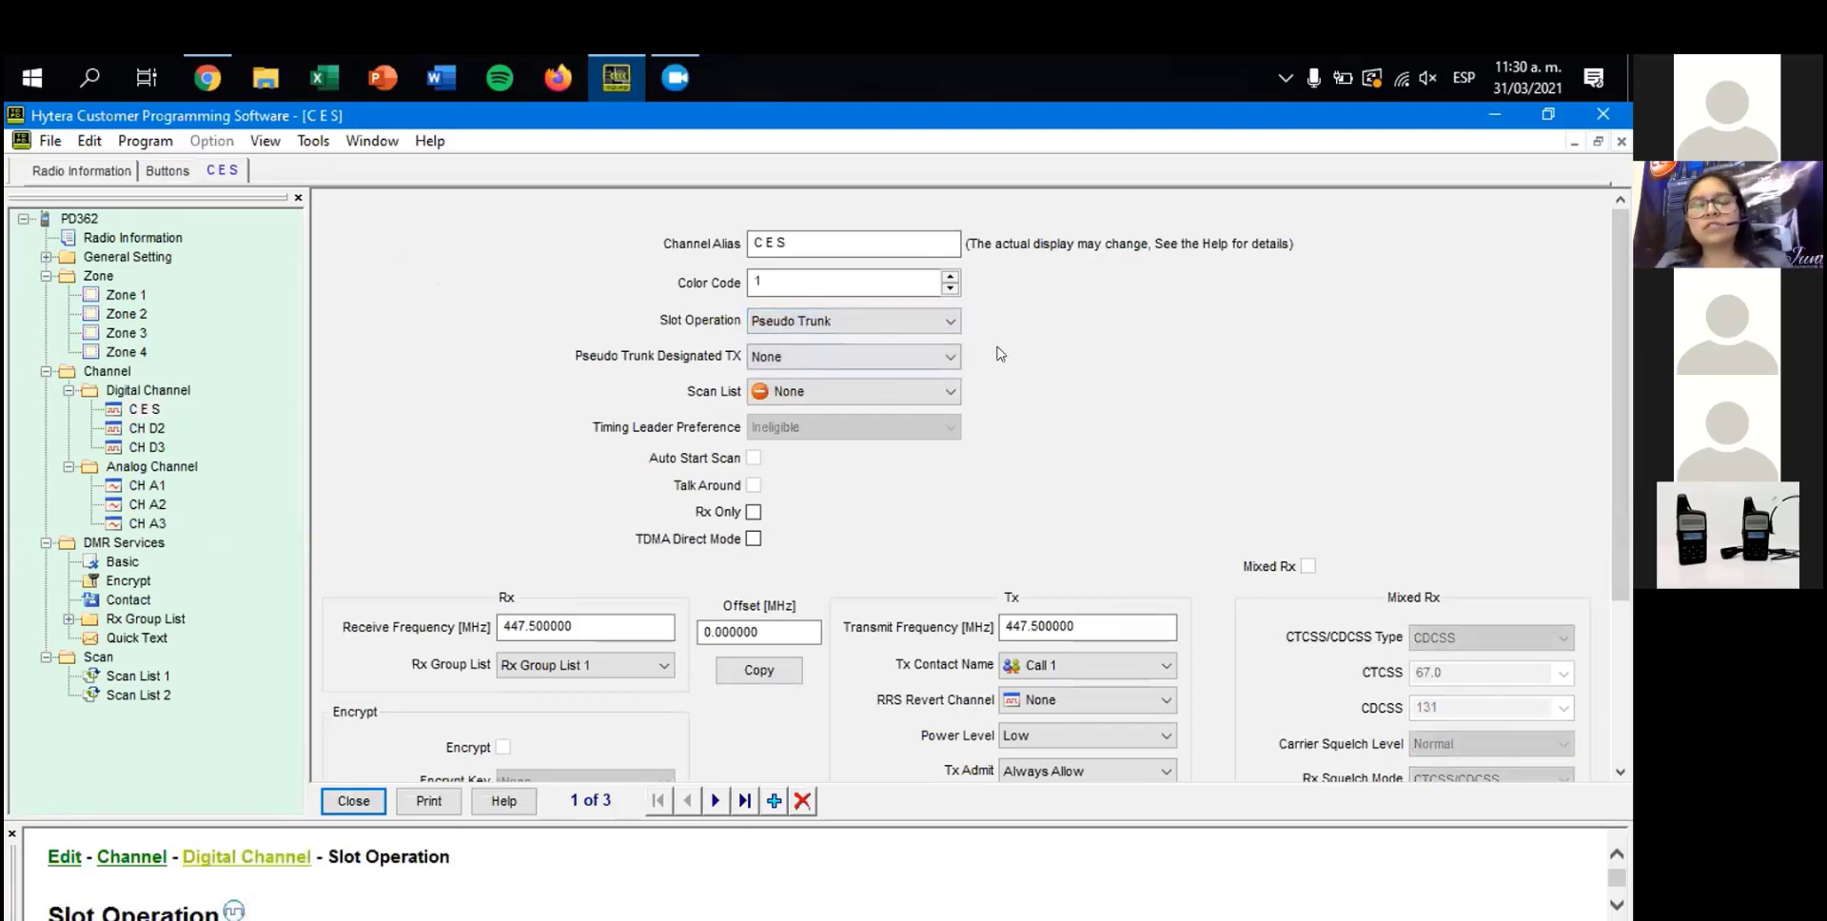
{"action": "left_click", "coordinate": [949, 324]}
{"action": "left_click", "coordinate": [894, 374]}
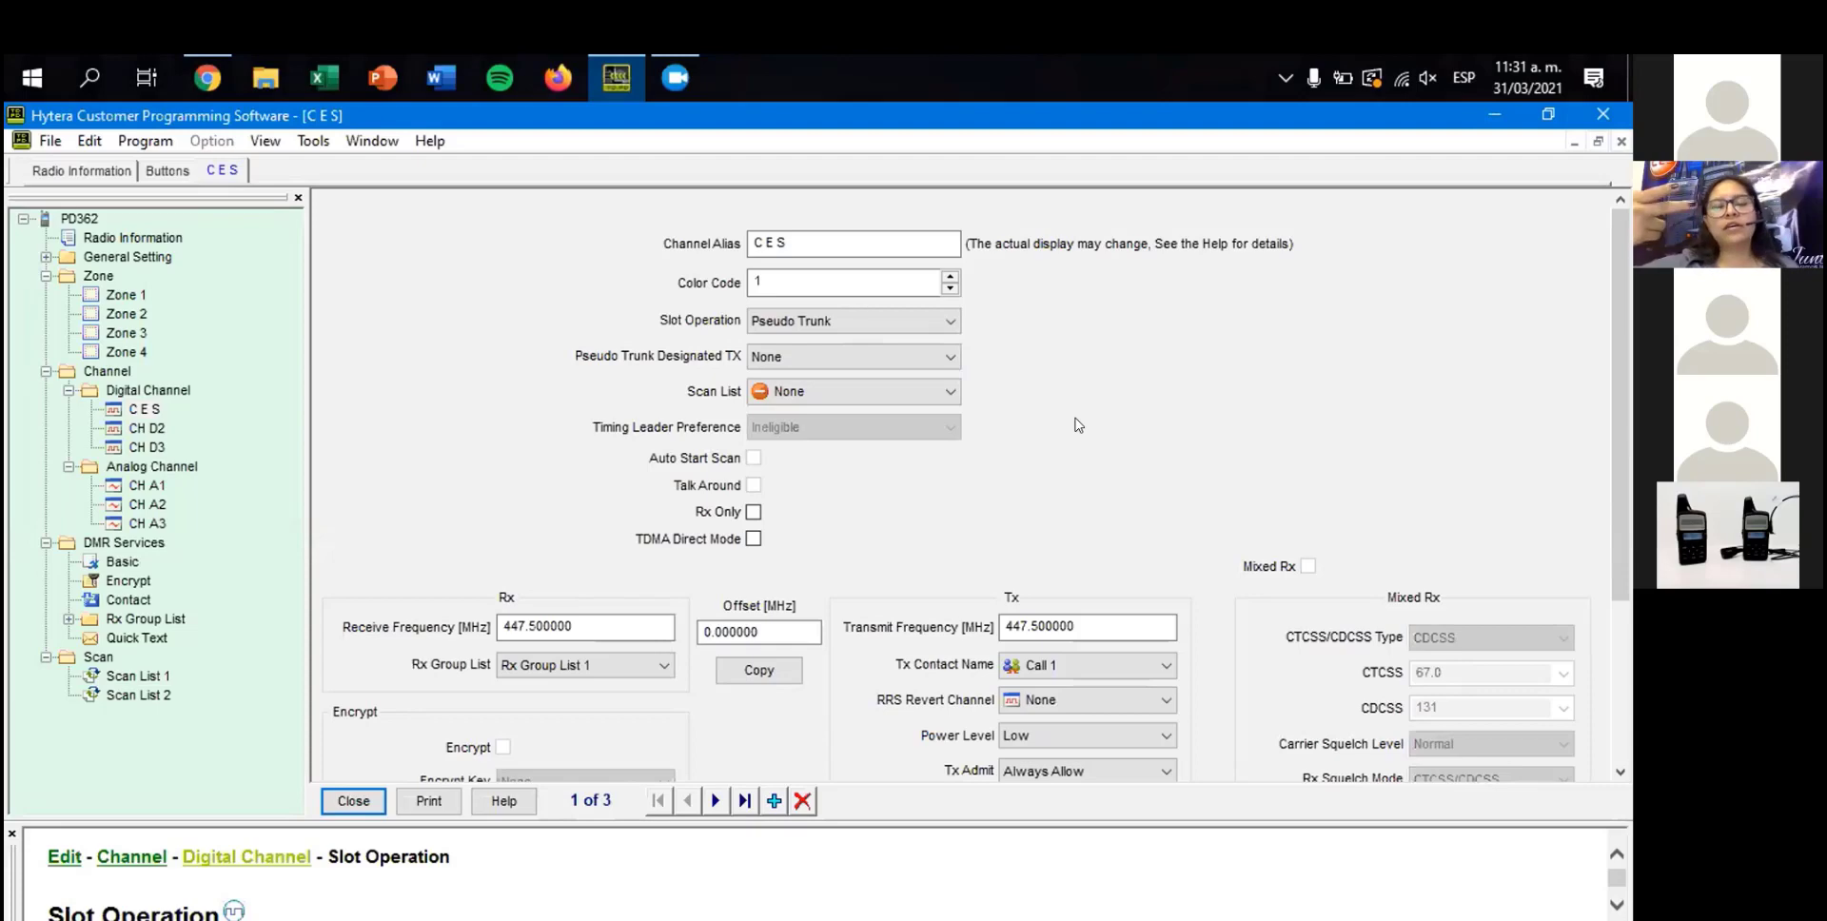
{"action": "left_click", "coordinate": [944, 324]}
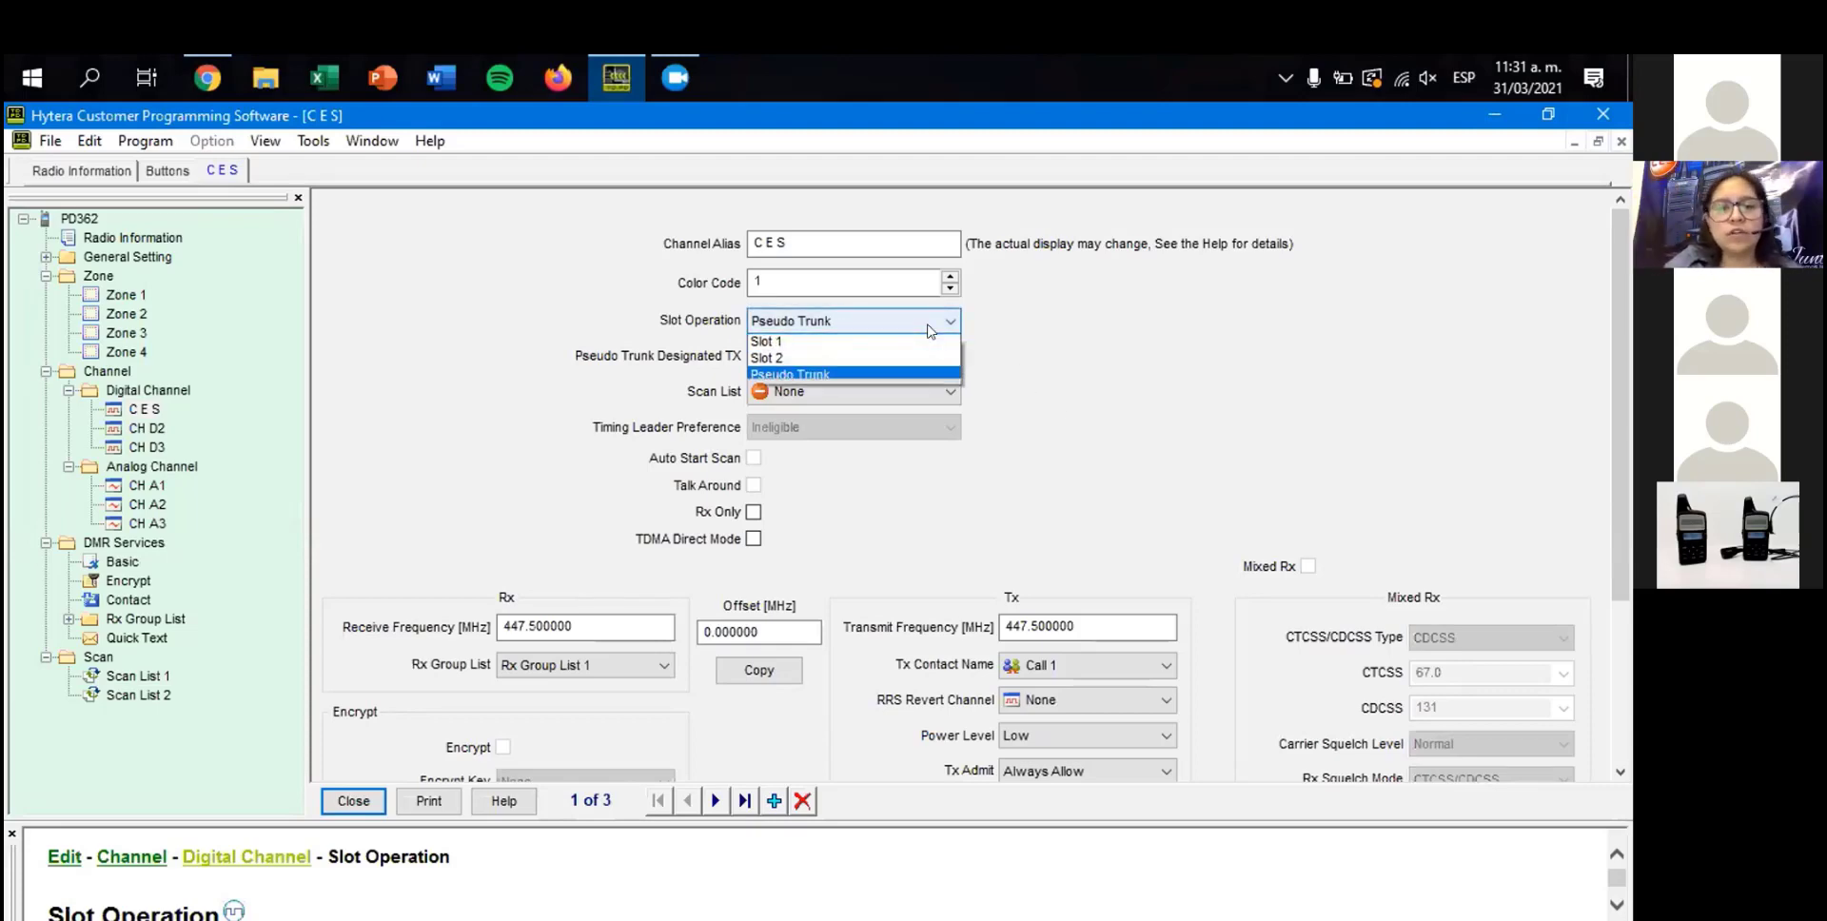
{"action": "left_click", "coordinate": [863, 345]}
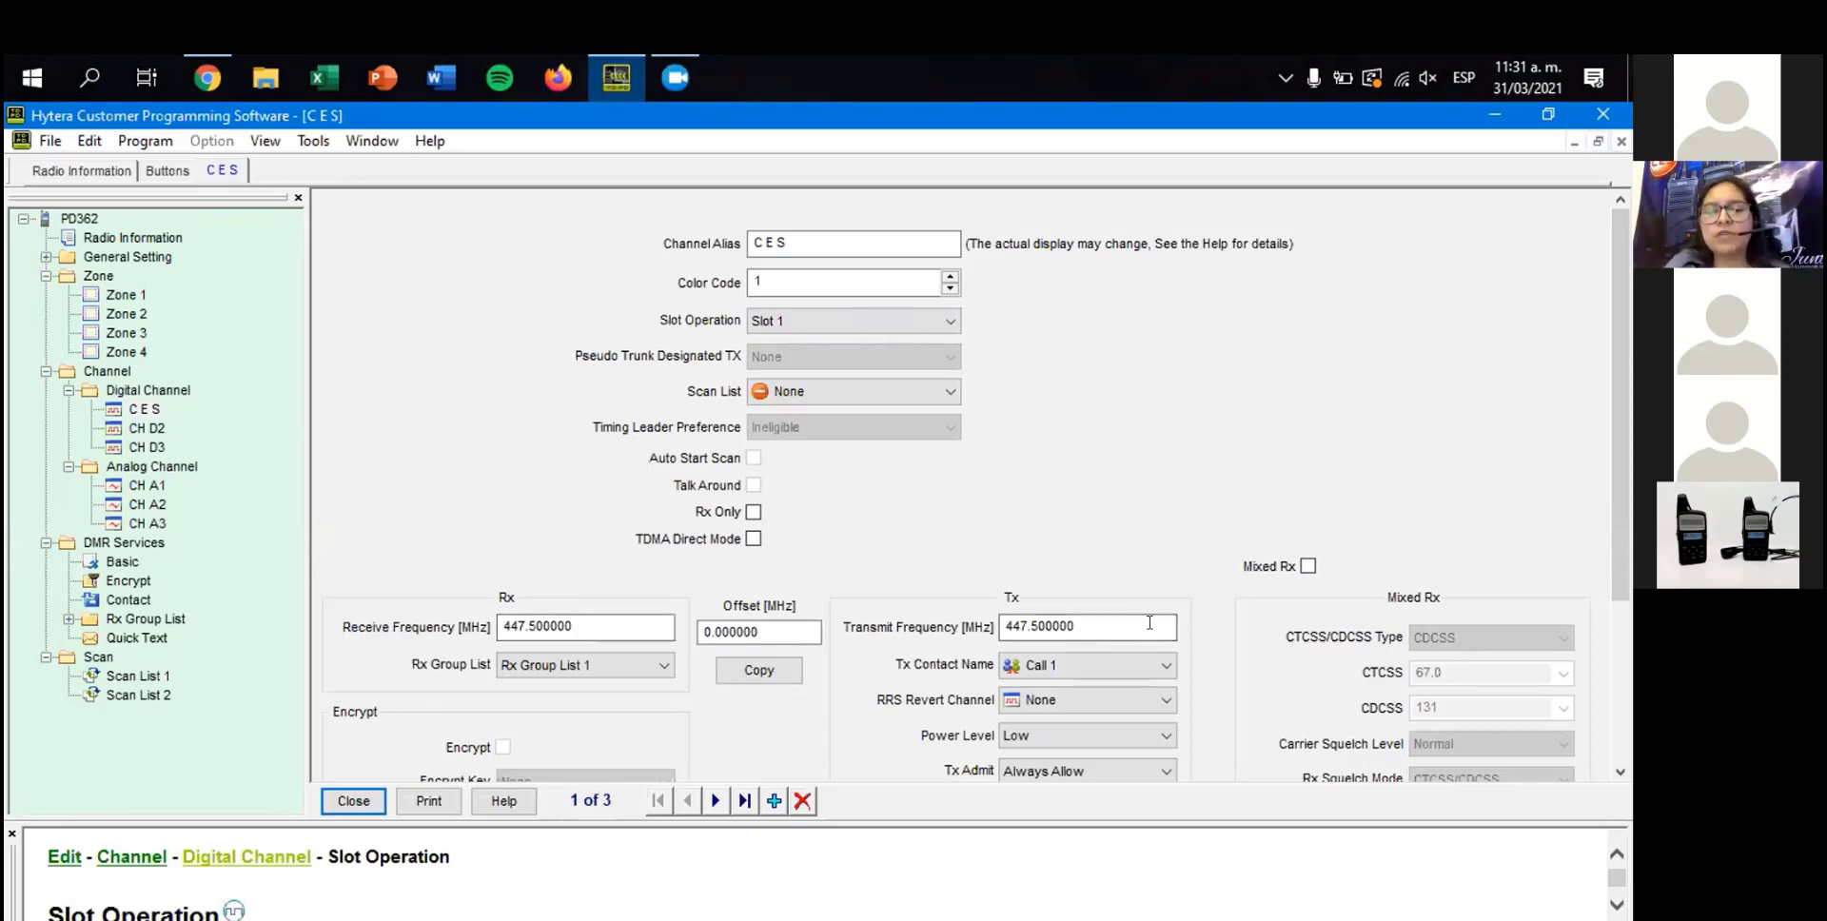
Step: Keep Rx Group List 1 and Tx Contact Call 1, then show the DMR Services Basic settings
{"action": "left_click_drag", "start_coordinate": [1614, 522], "coordinate": [1614, 649]}
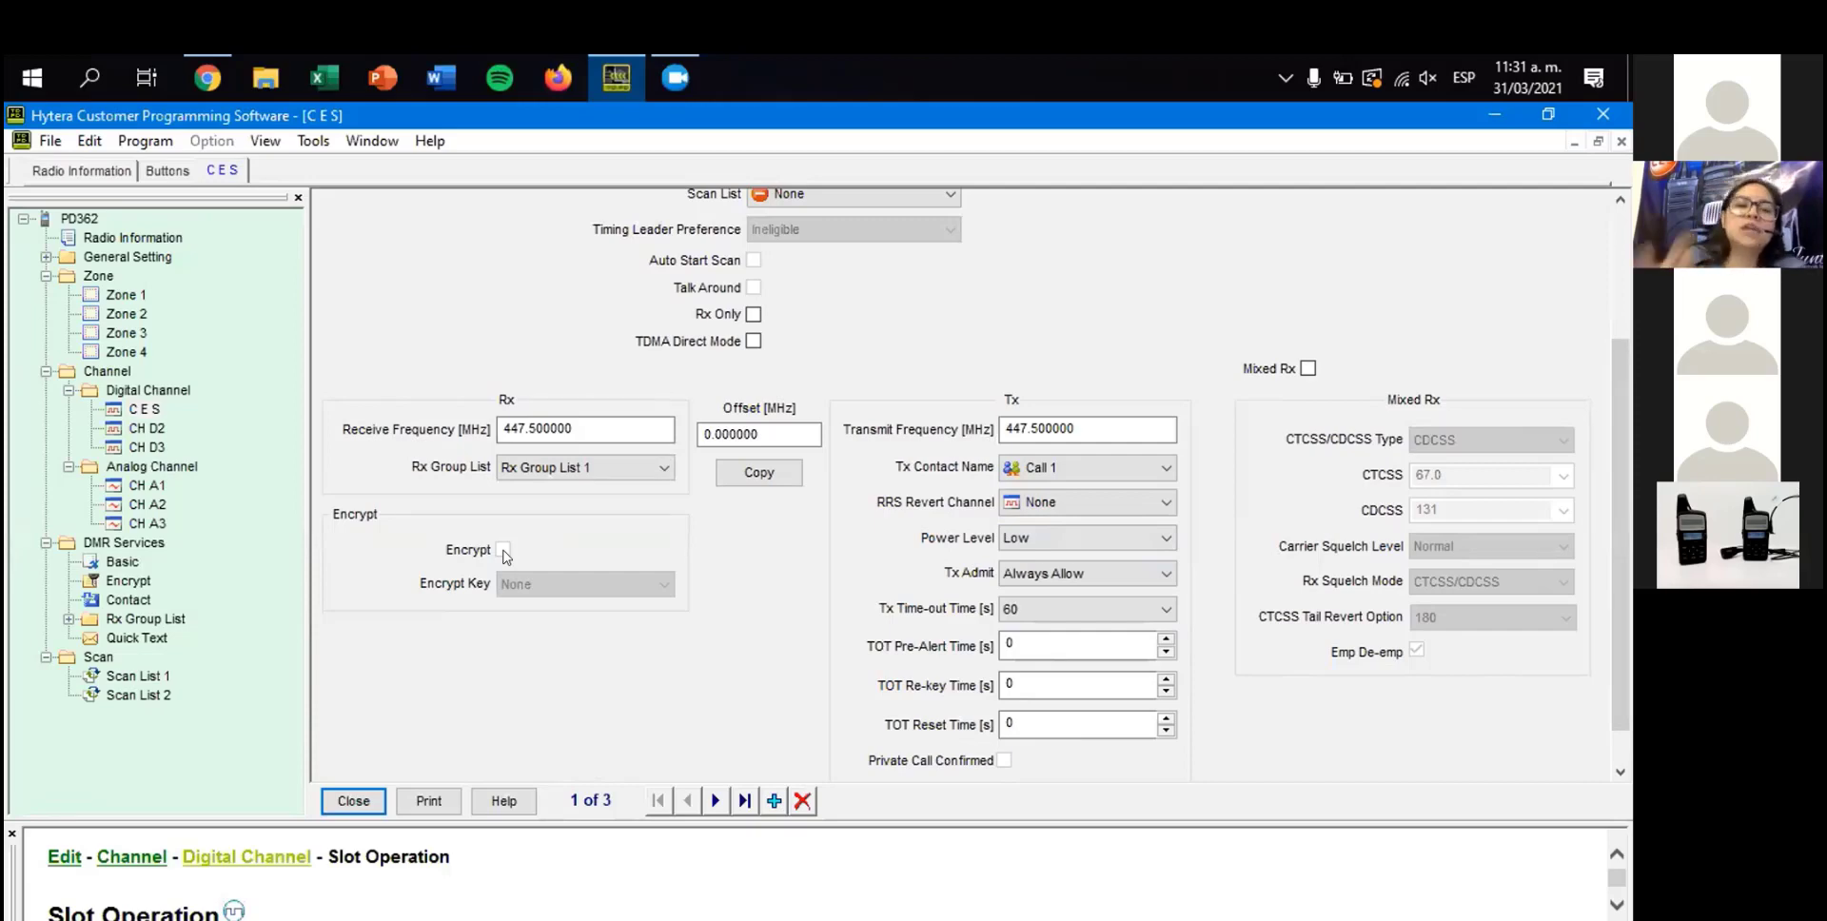
{"action": "left_click", "coordinate": [659, 476]}
{"action": "left_click", "coordinate": [529, 505]}
{"action": "left_click", "coordinate": [1161, 467]}
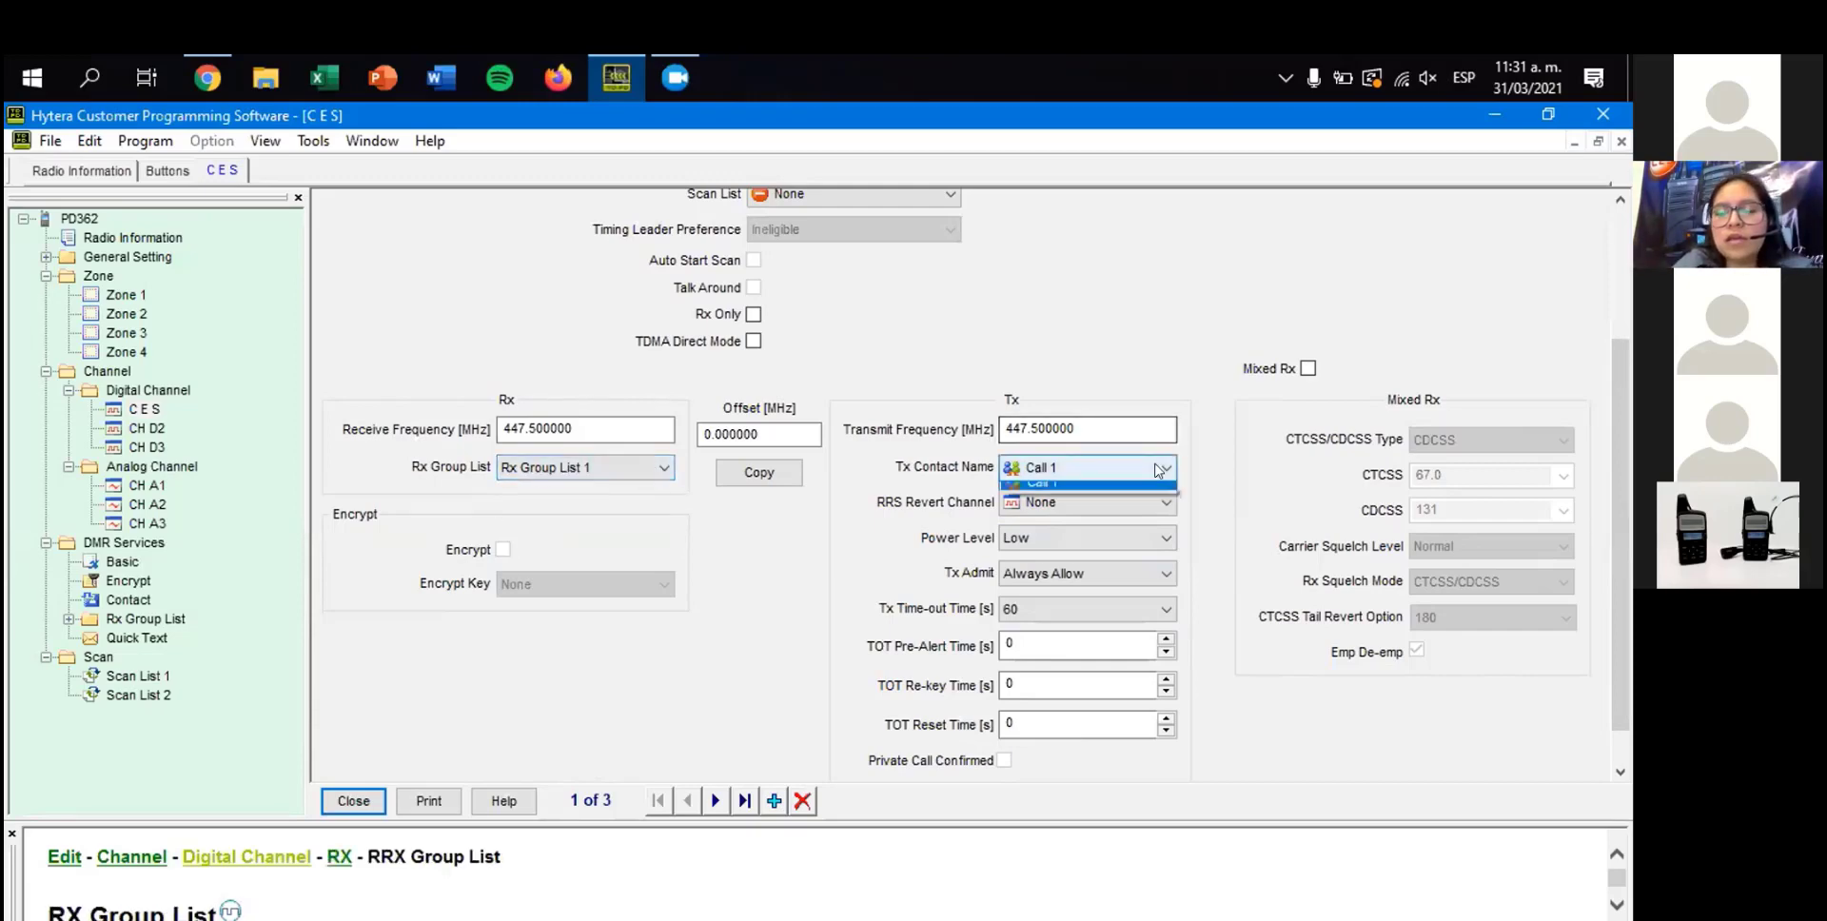
{"action": "left_click", "coordinate": [1159, 471]}
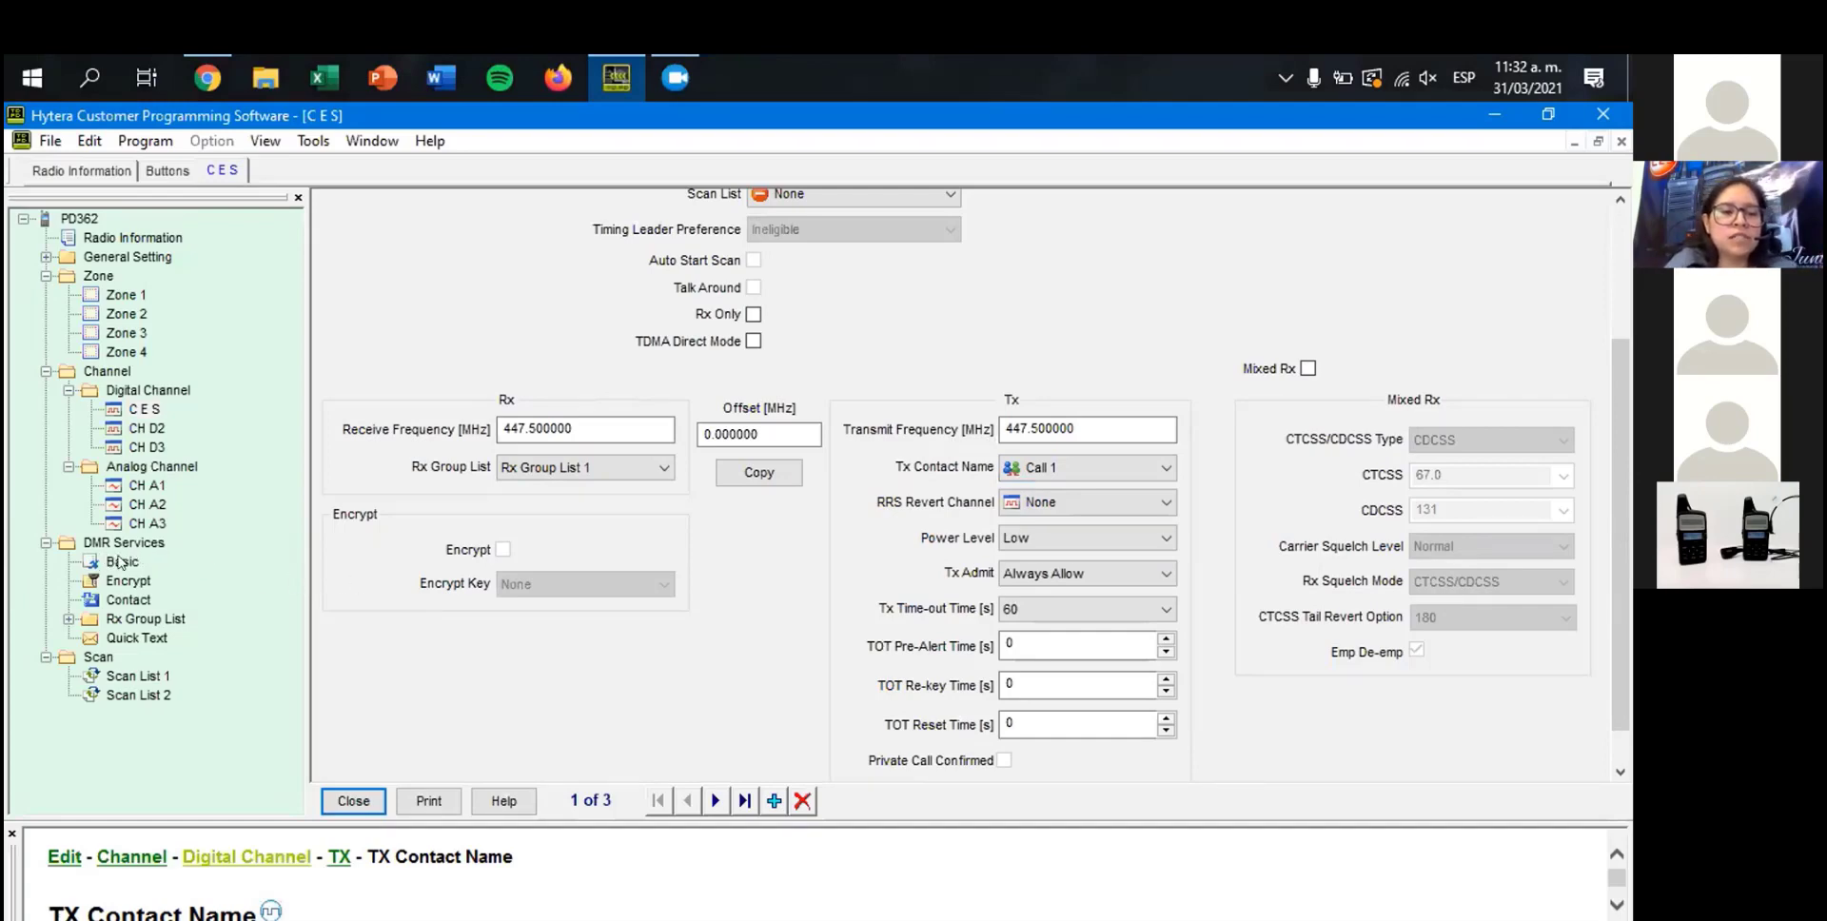
{"action": "left_click", "coordinate": [113, 563]}
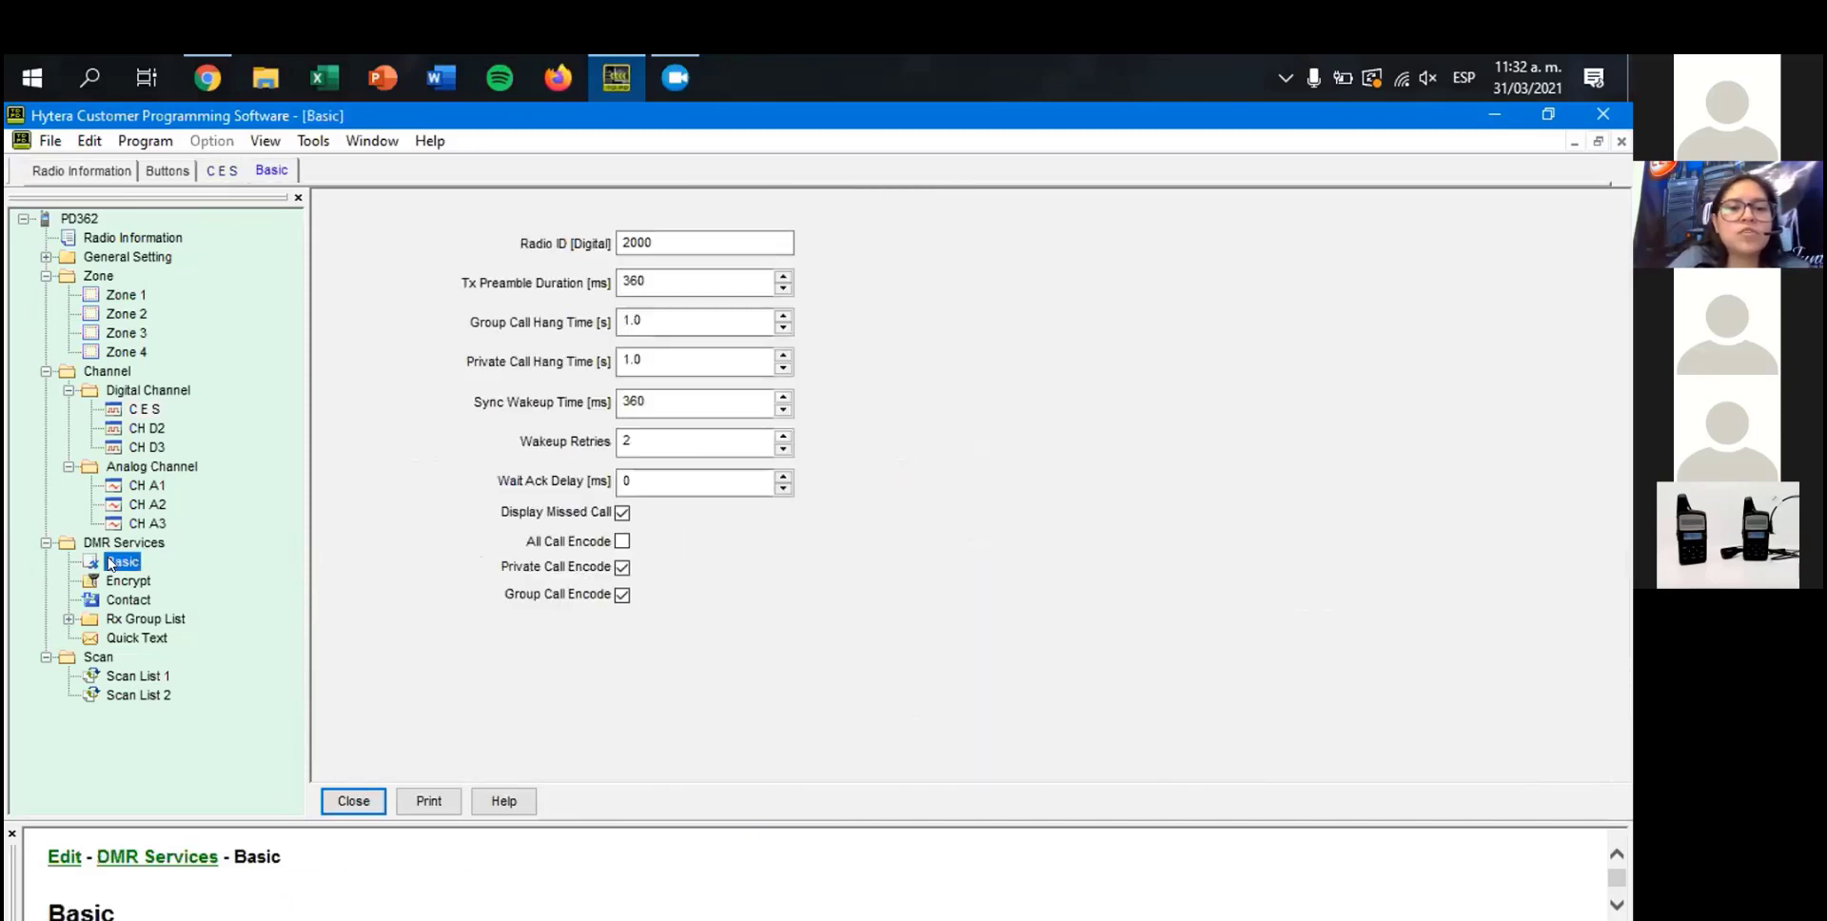
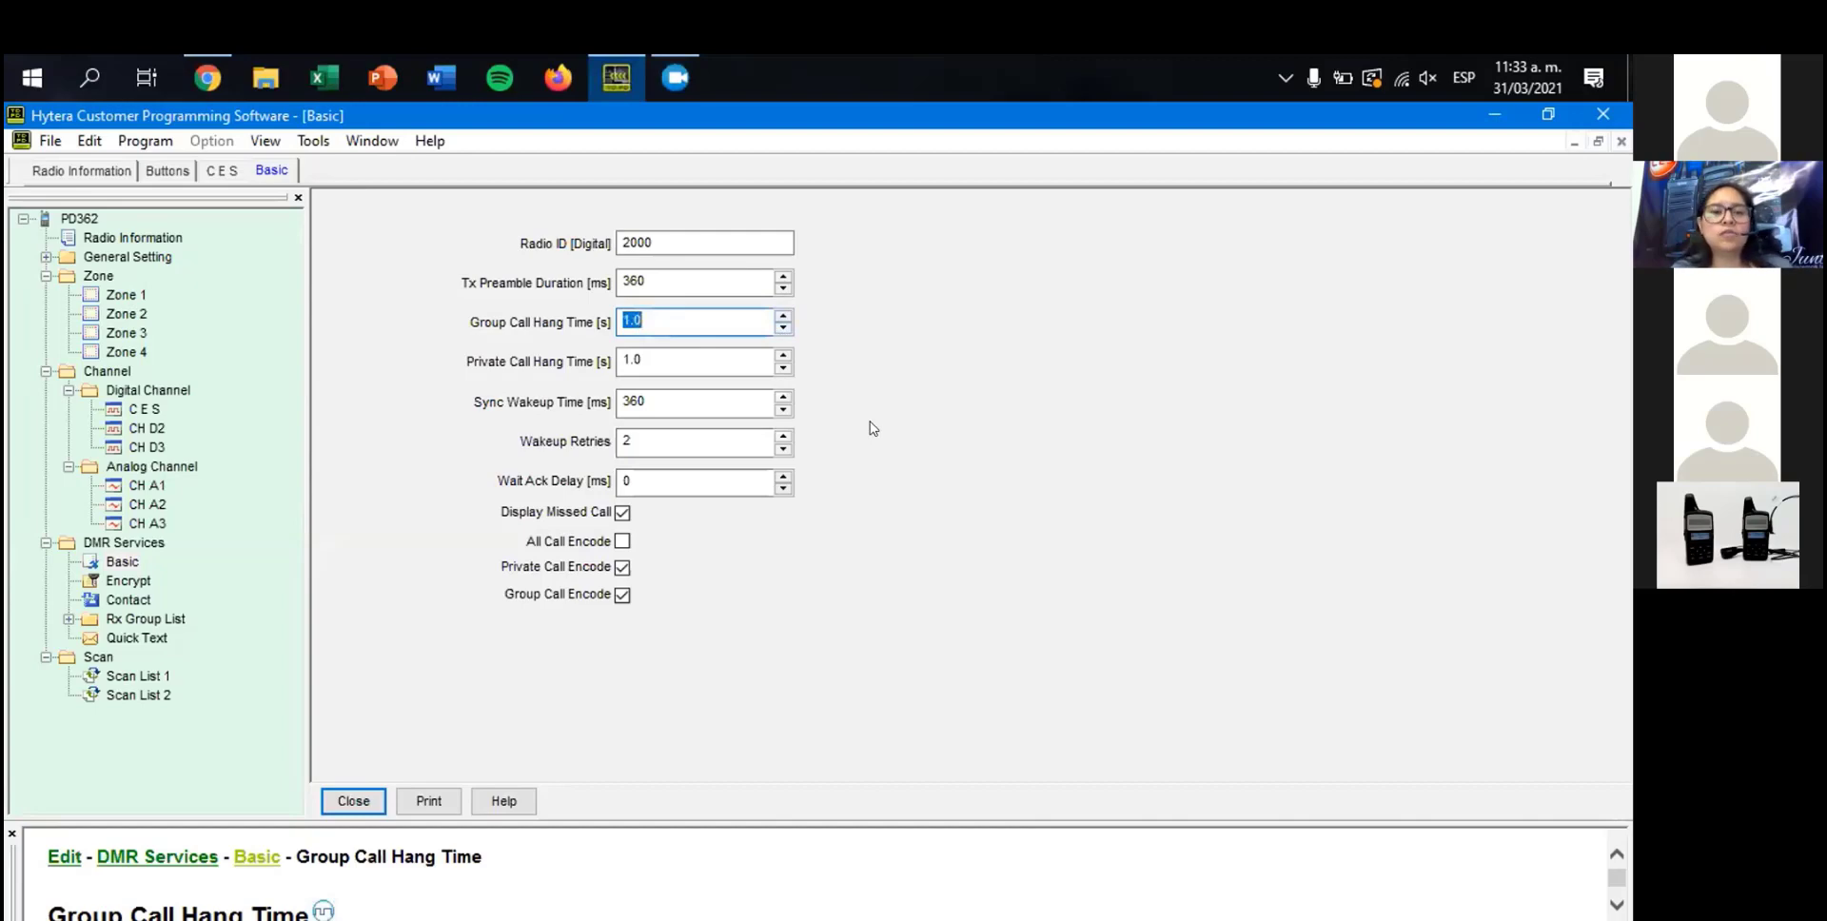
Step: Enable radio encryption, then make channel C E S encrypt using Encrypt Key 1
{"action": "left_click", "coordinate": [131, 583]}
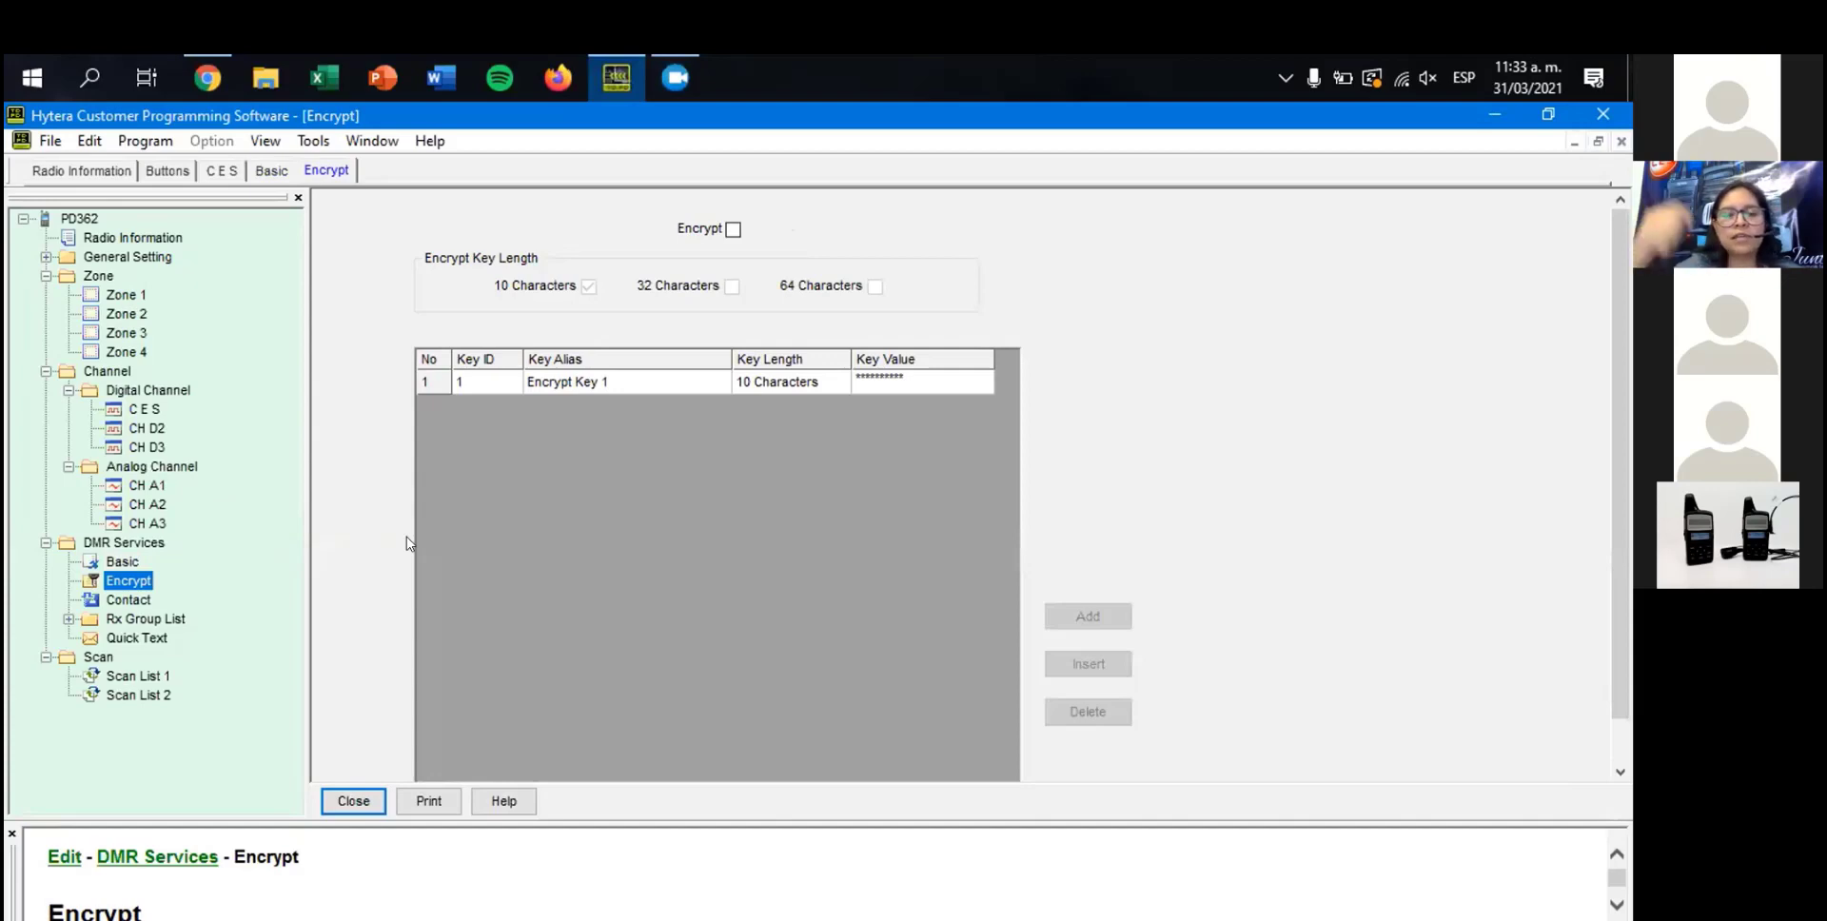
{"action": "left_click", "coordinate": [733, 231]}
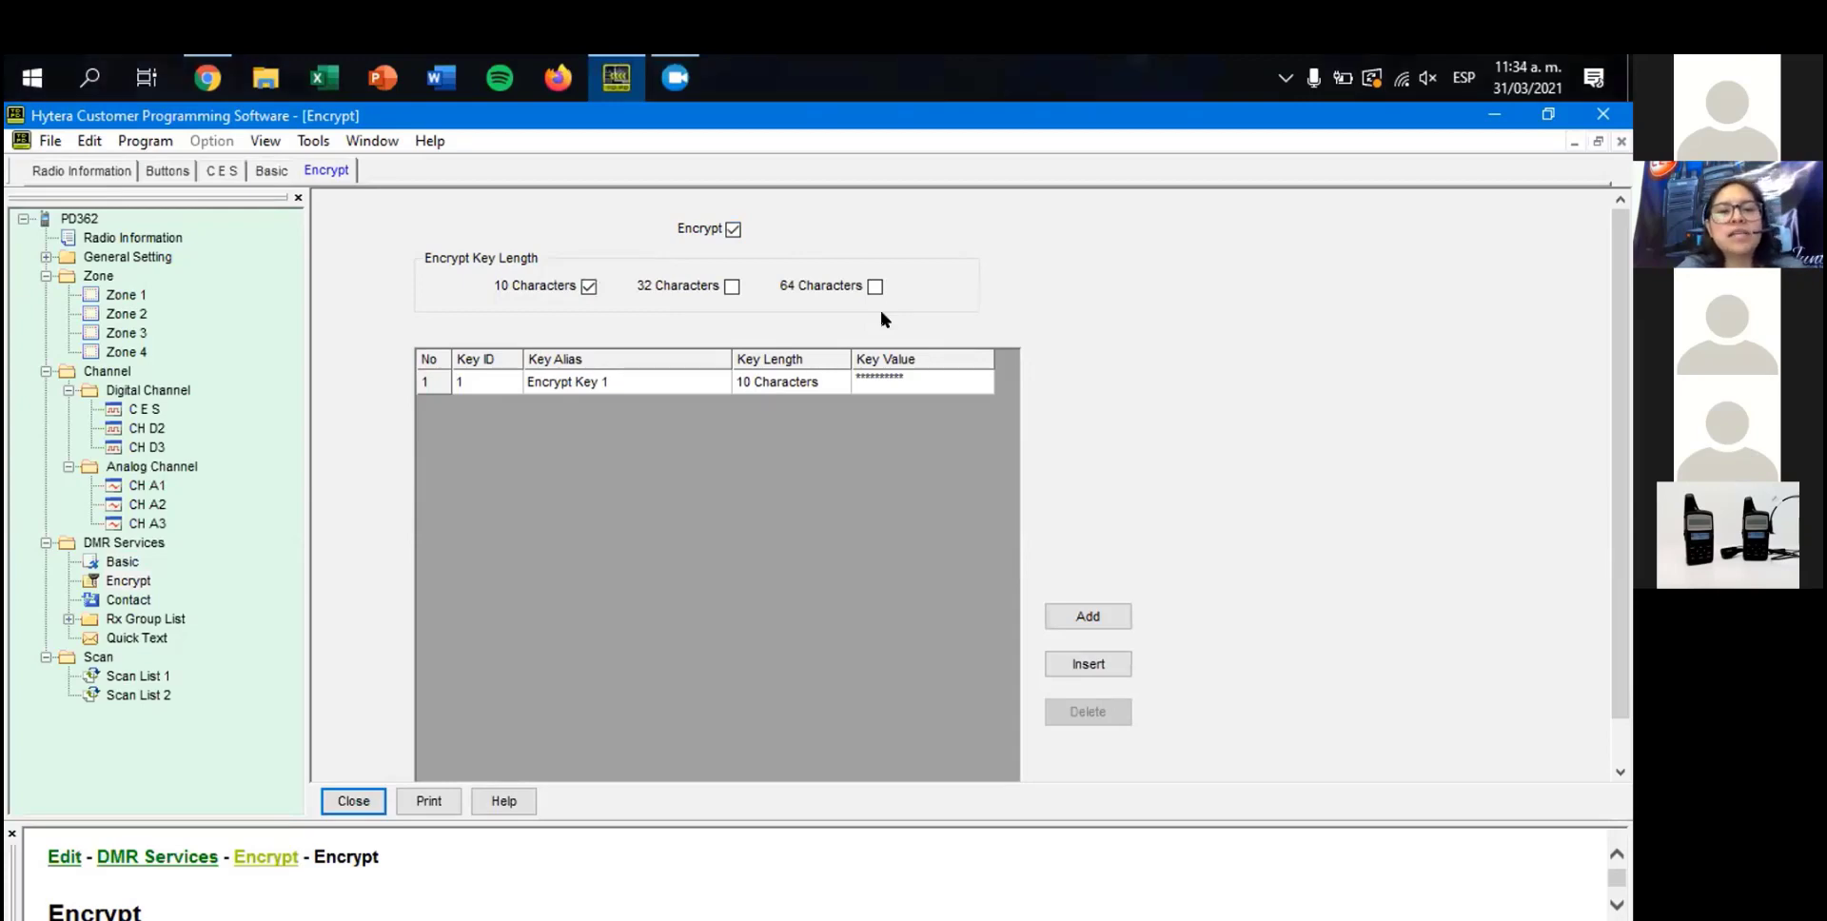
{"action": "left_click", "coordinate": [141, 409]}
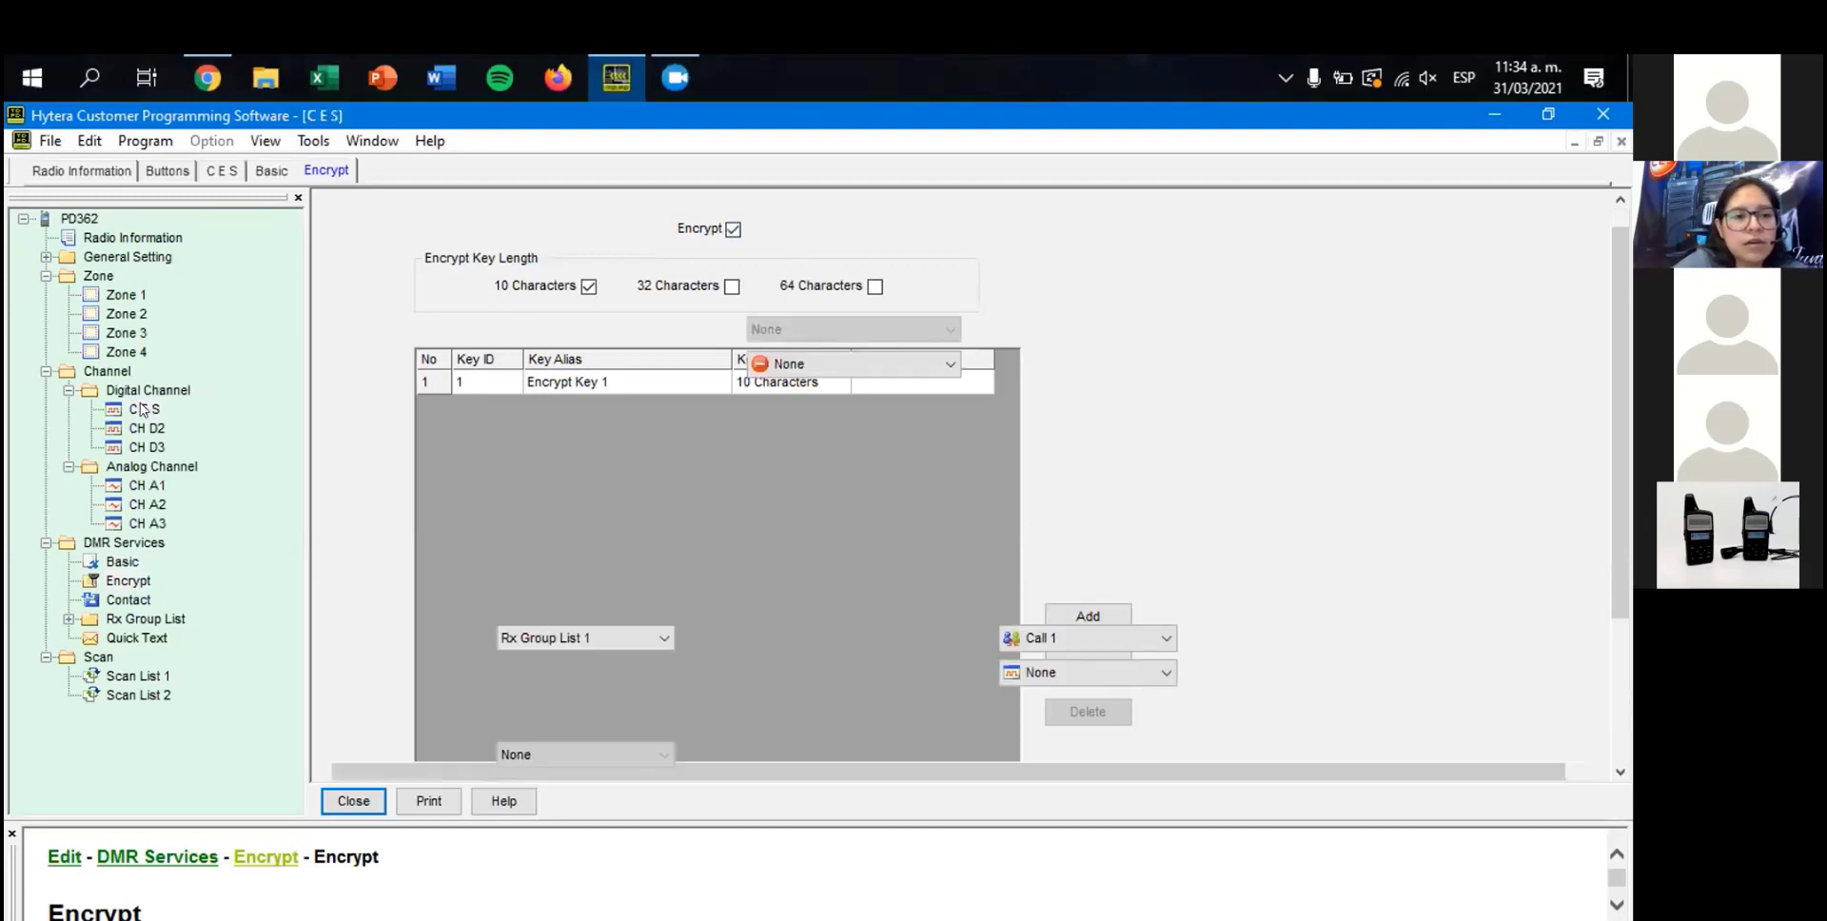
{"action": "scroll", "coordinate": [388, 448], "scroll_direction": "down", "scroll_amount": 3}
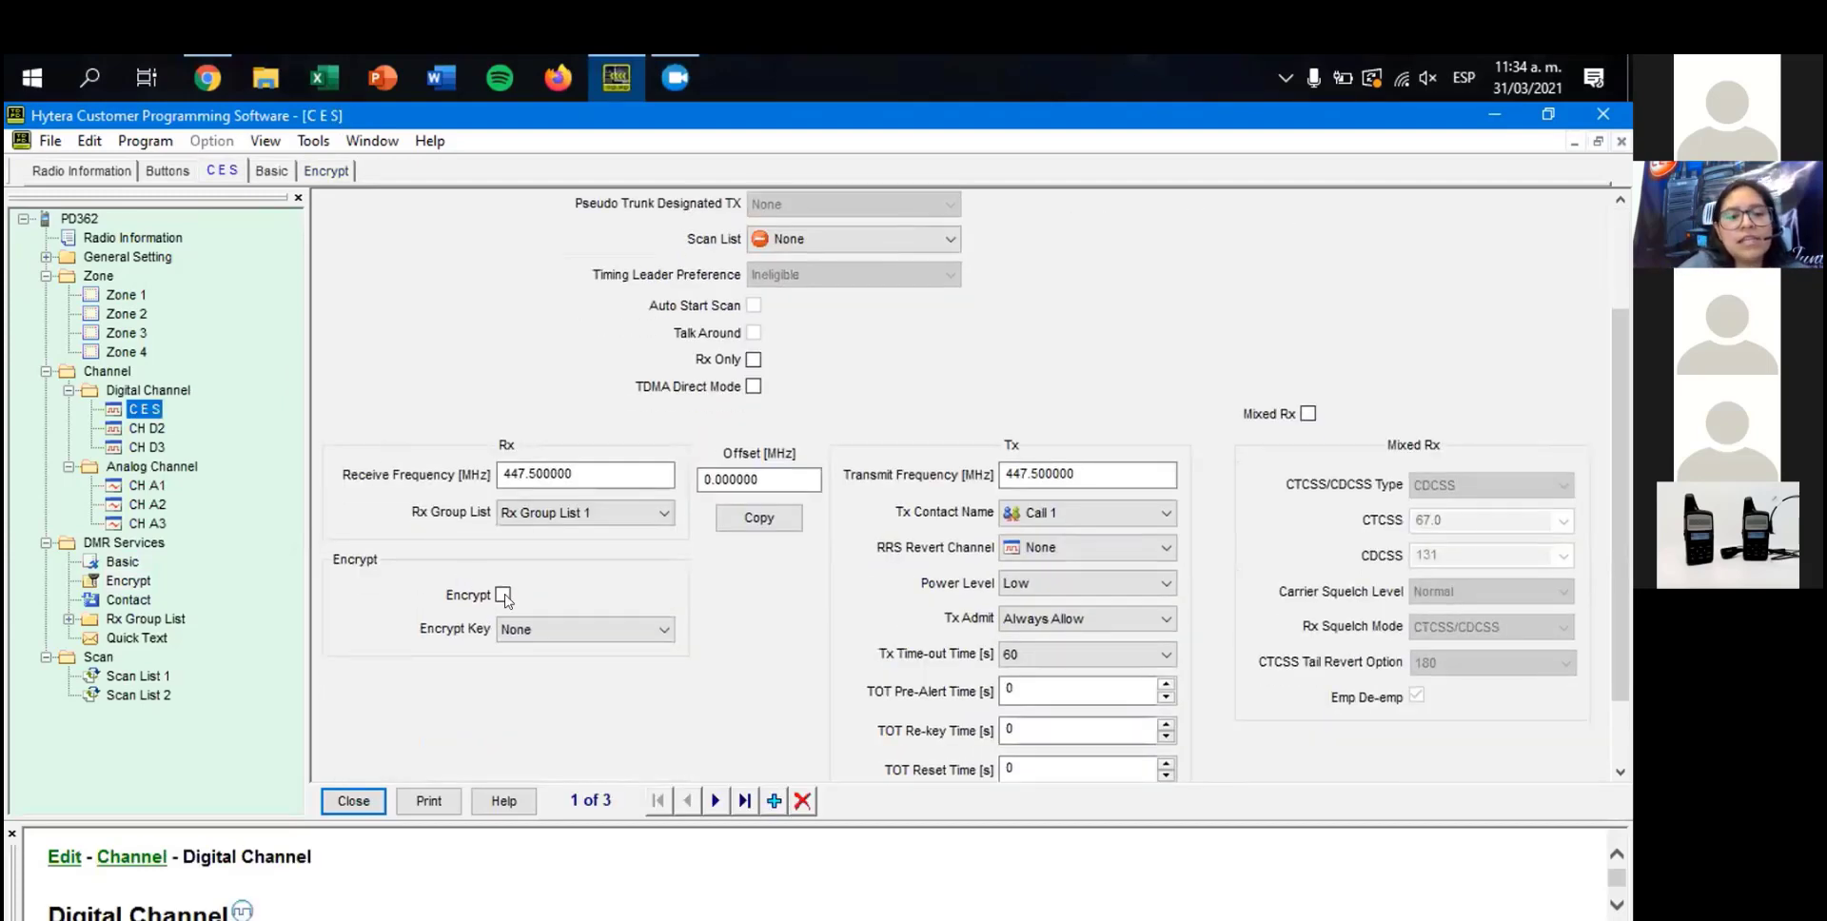
{"action": "left_click", "coordinate": [503, 594]}
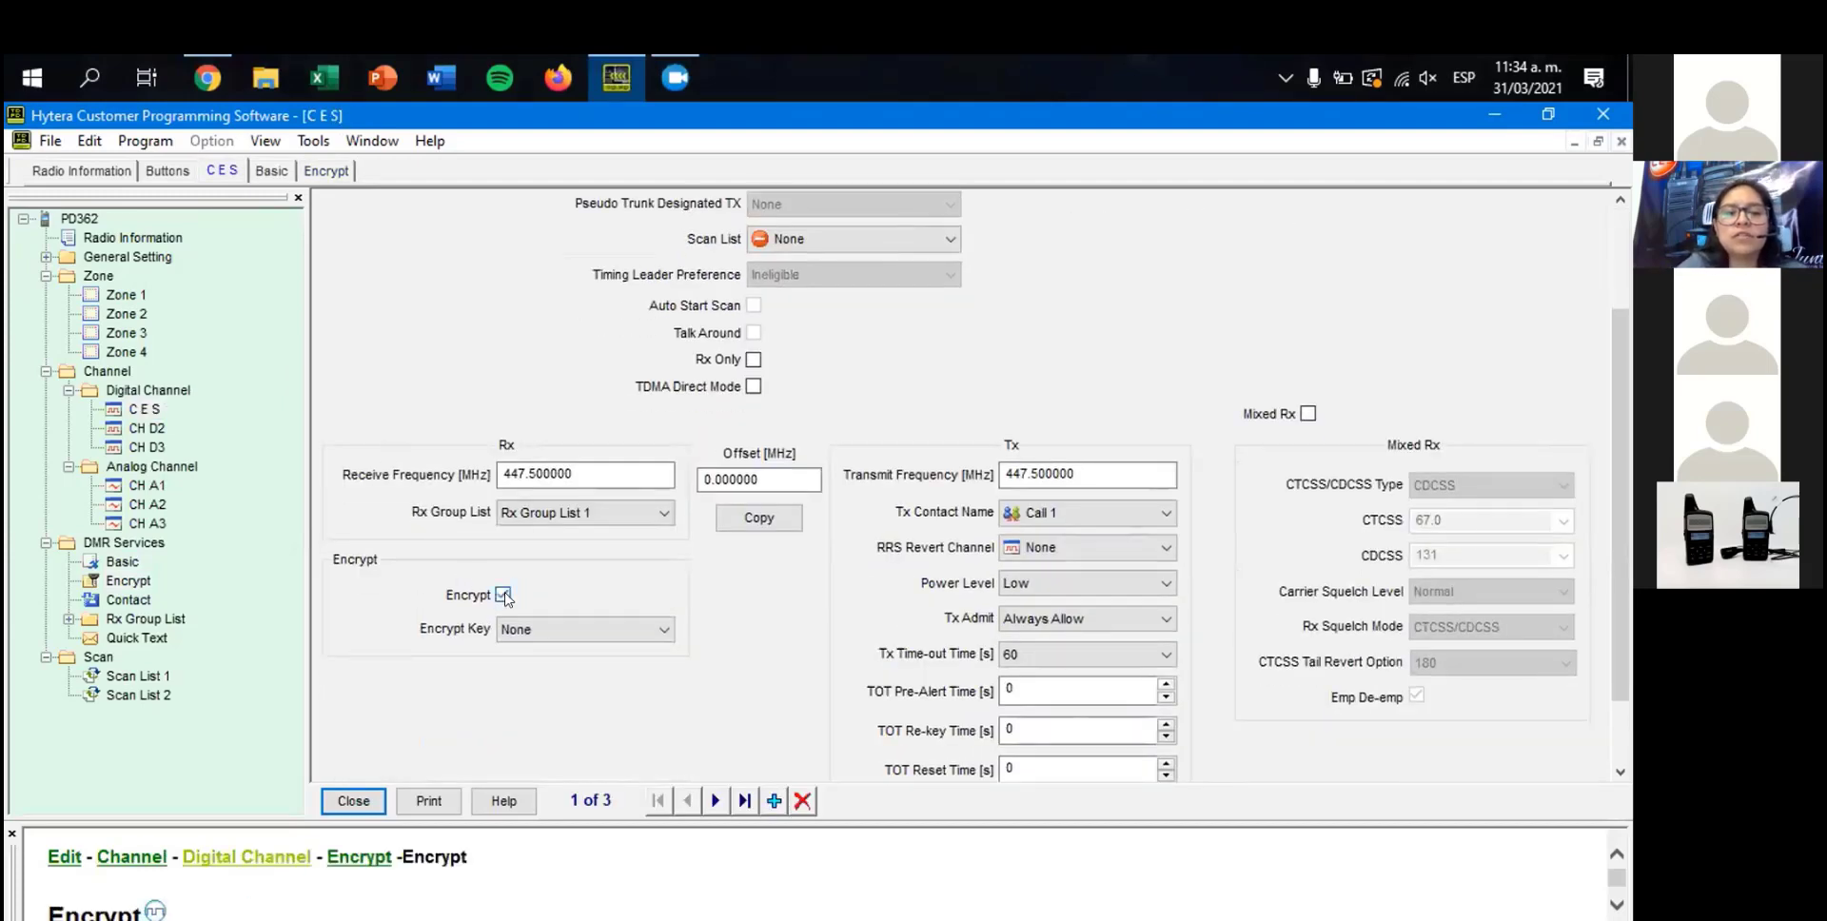
{"action": "left_click", "coordinate": [619, 637]}
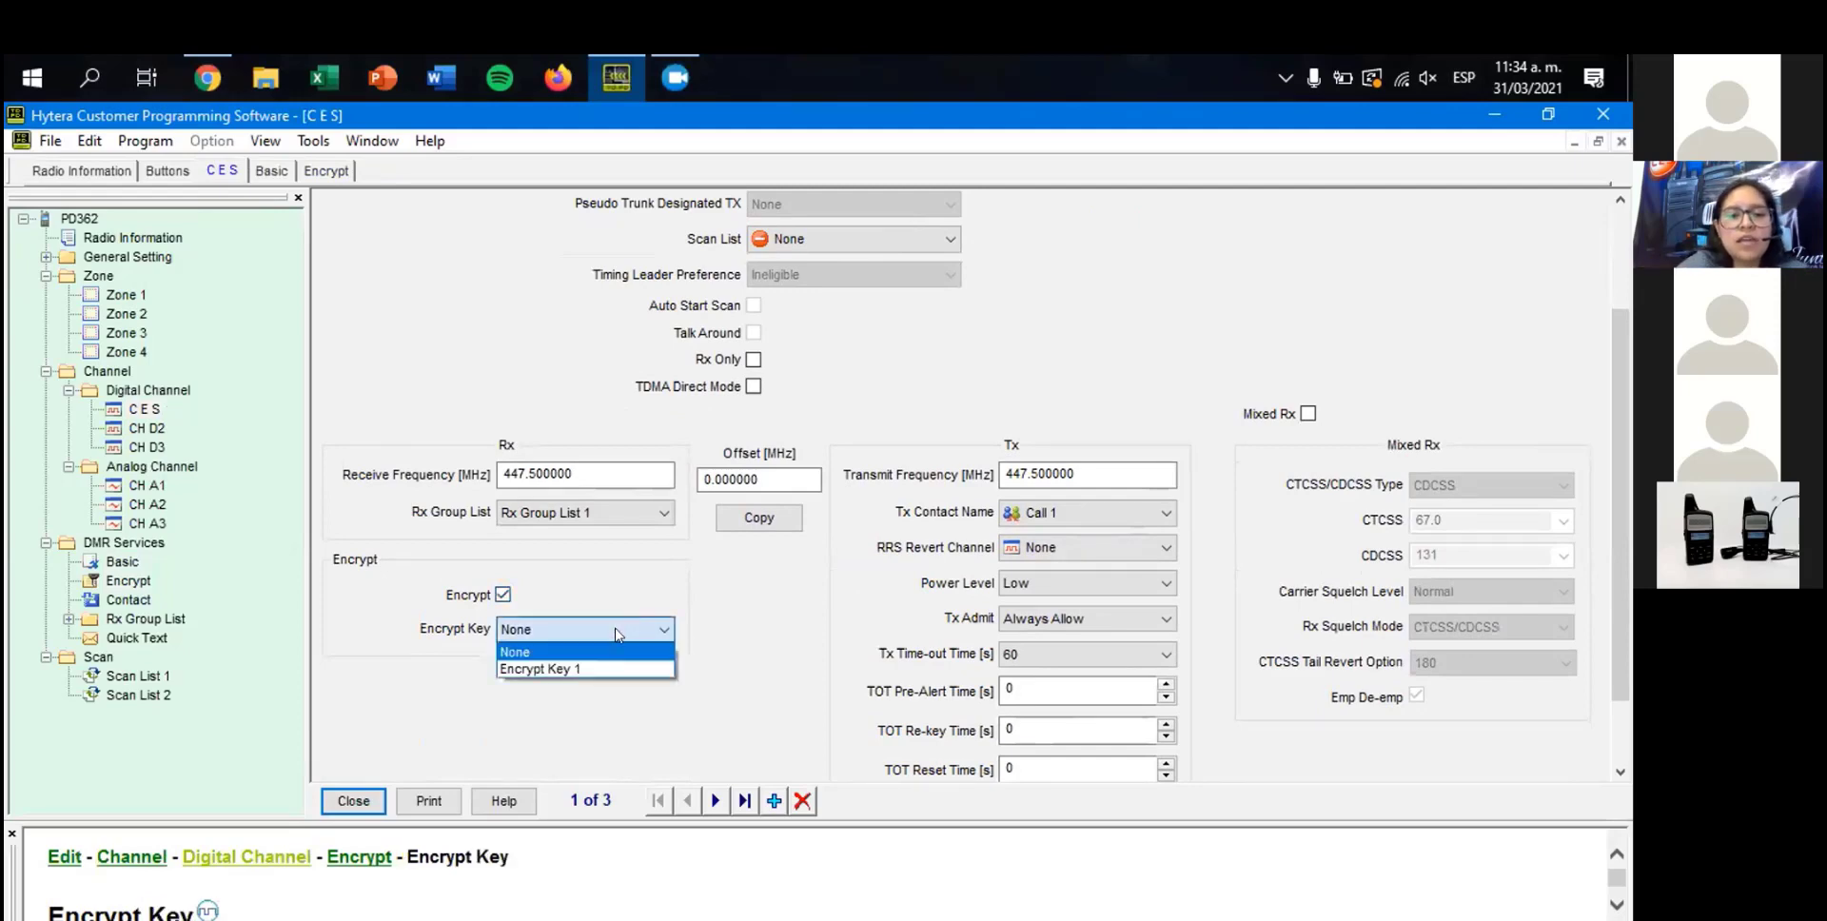
{"action": "left_click", "coordinate": [572, 670]}
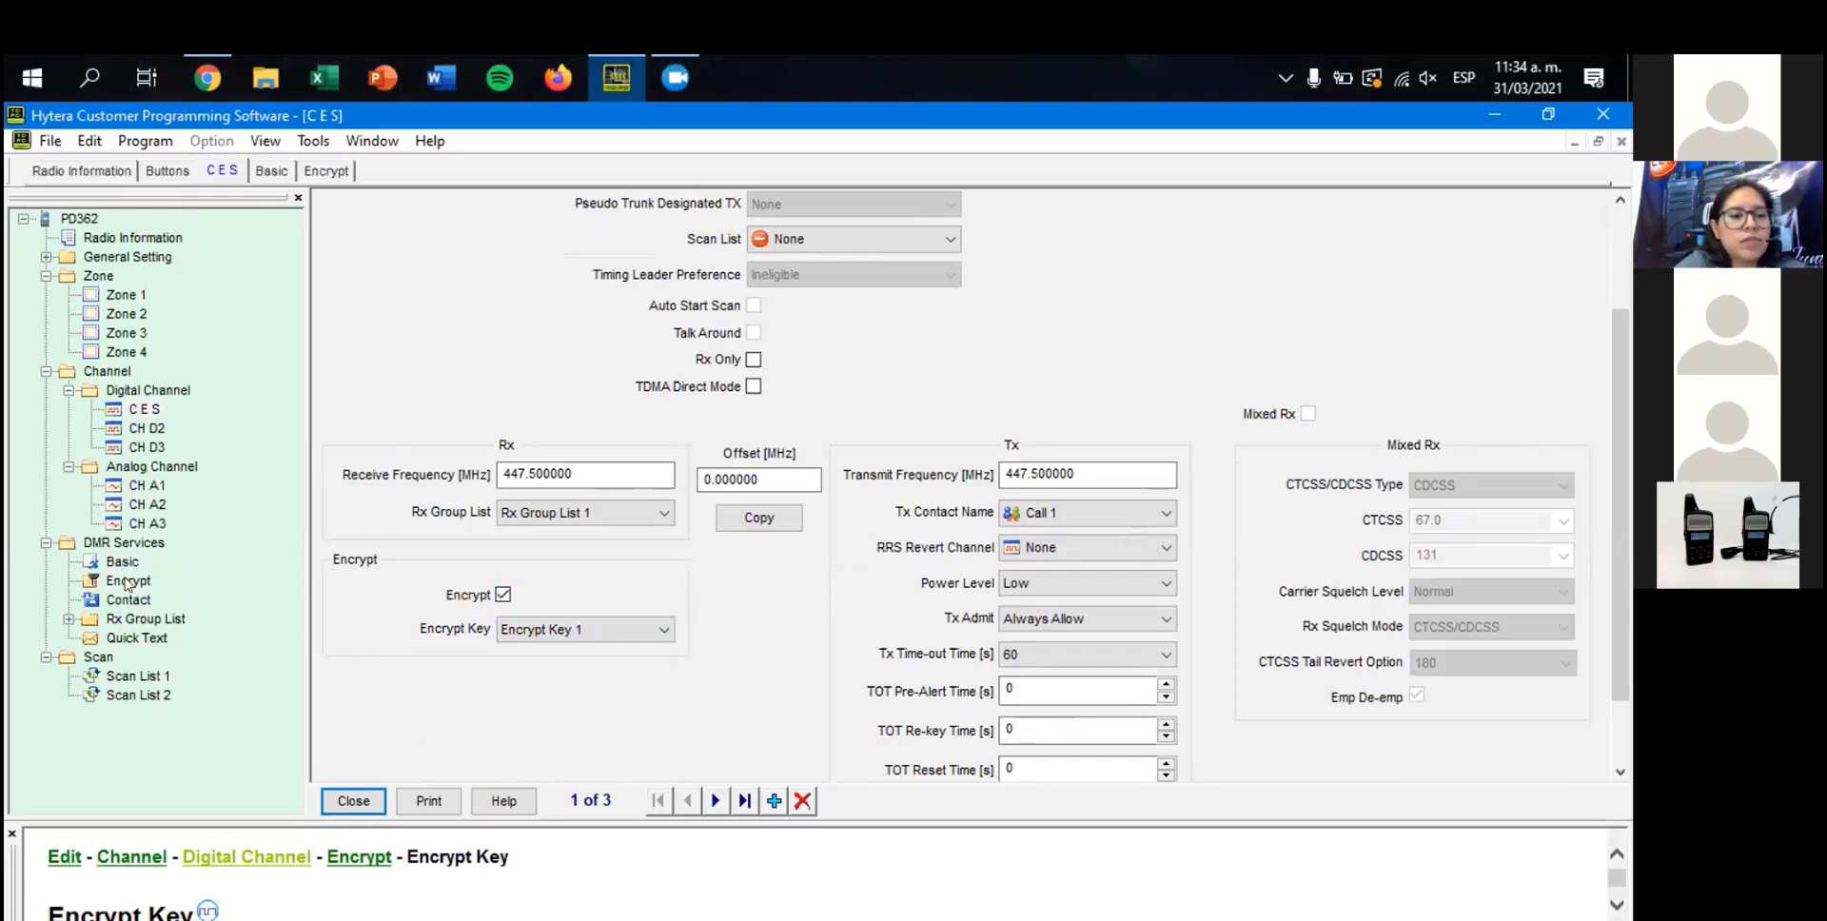
{"action": "left_click", "coordinate": [128, 582]}
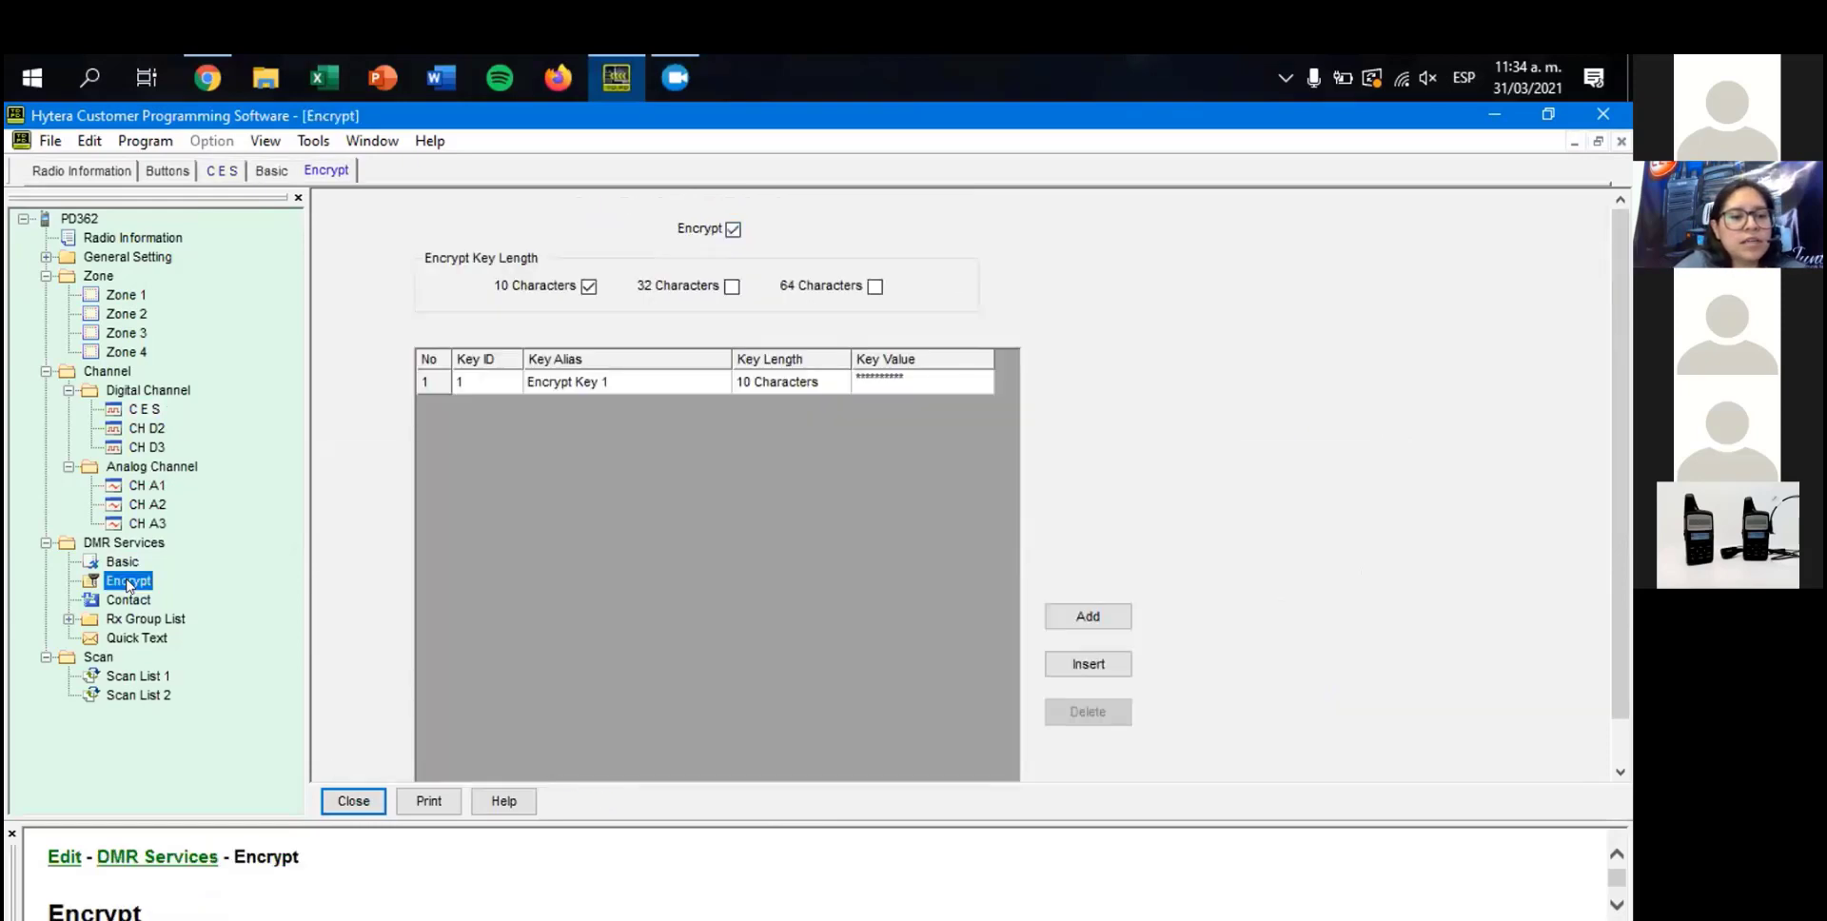
Step: Rename the first encryption key's alias to 'LLave 1'
{"action": "left_click", "coordinate": [617, 378]}
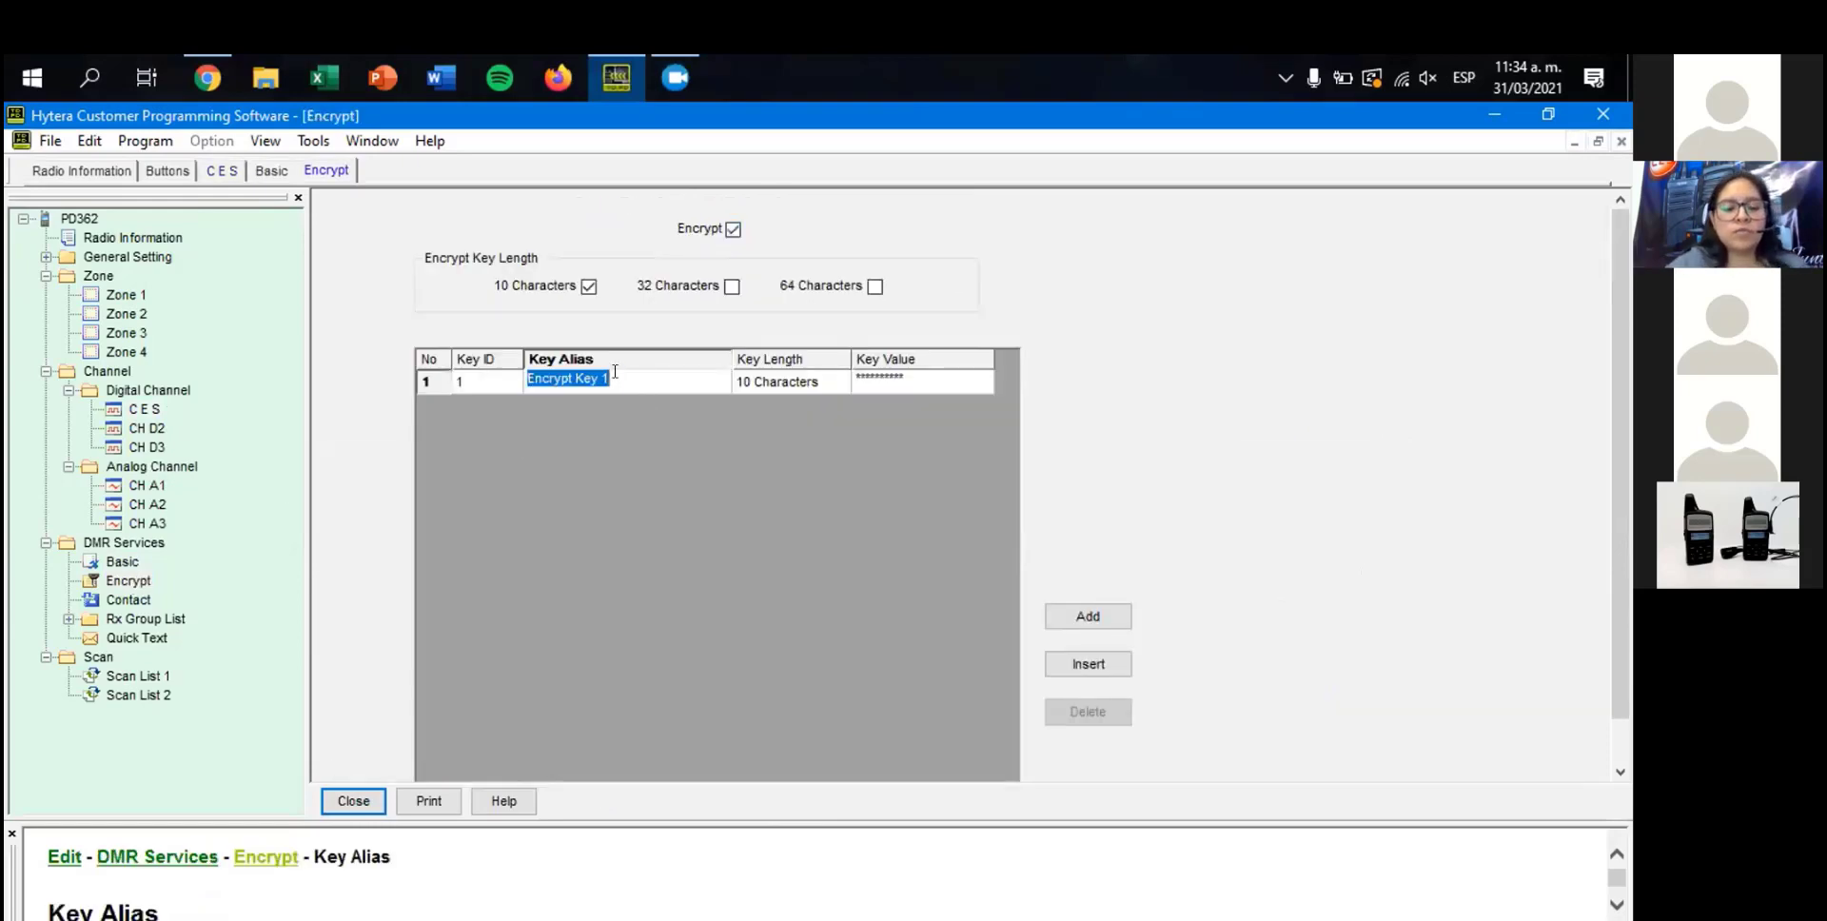
{"action": "type", "text": "LLav"}
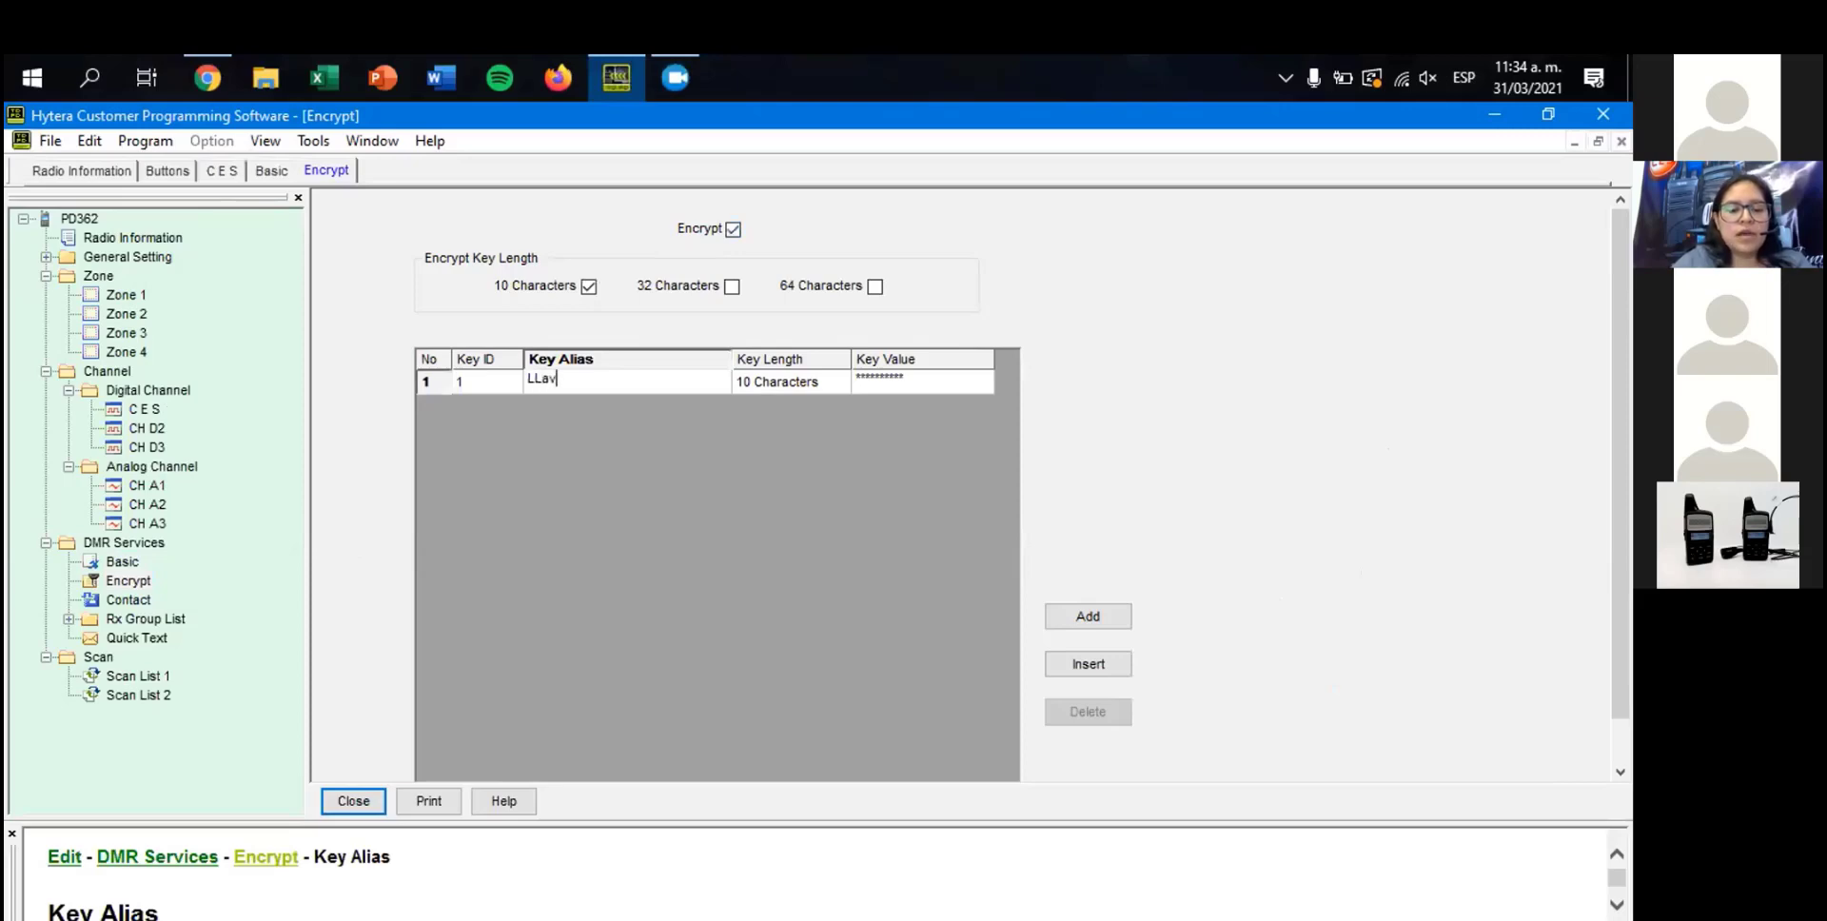
{"action": "type", "text": "e de encript"}
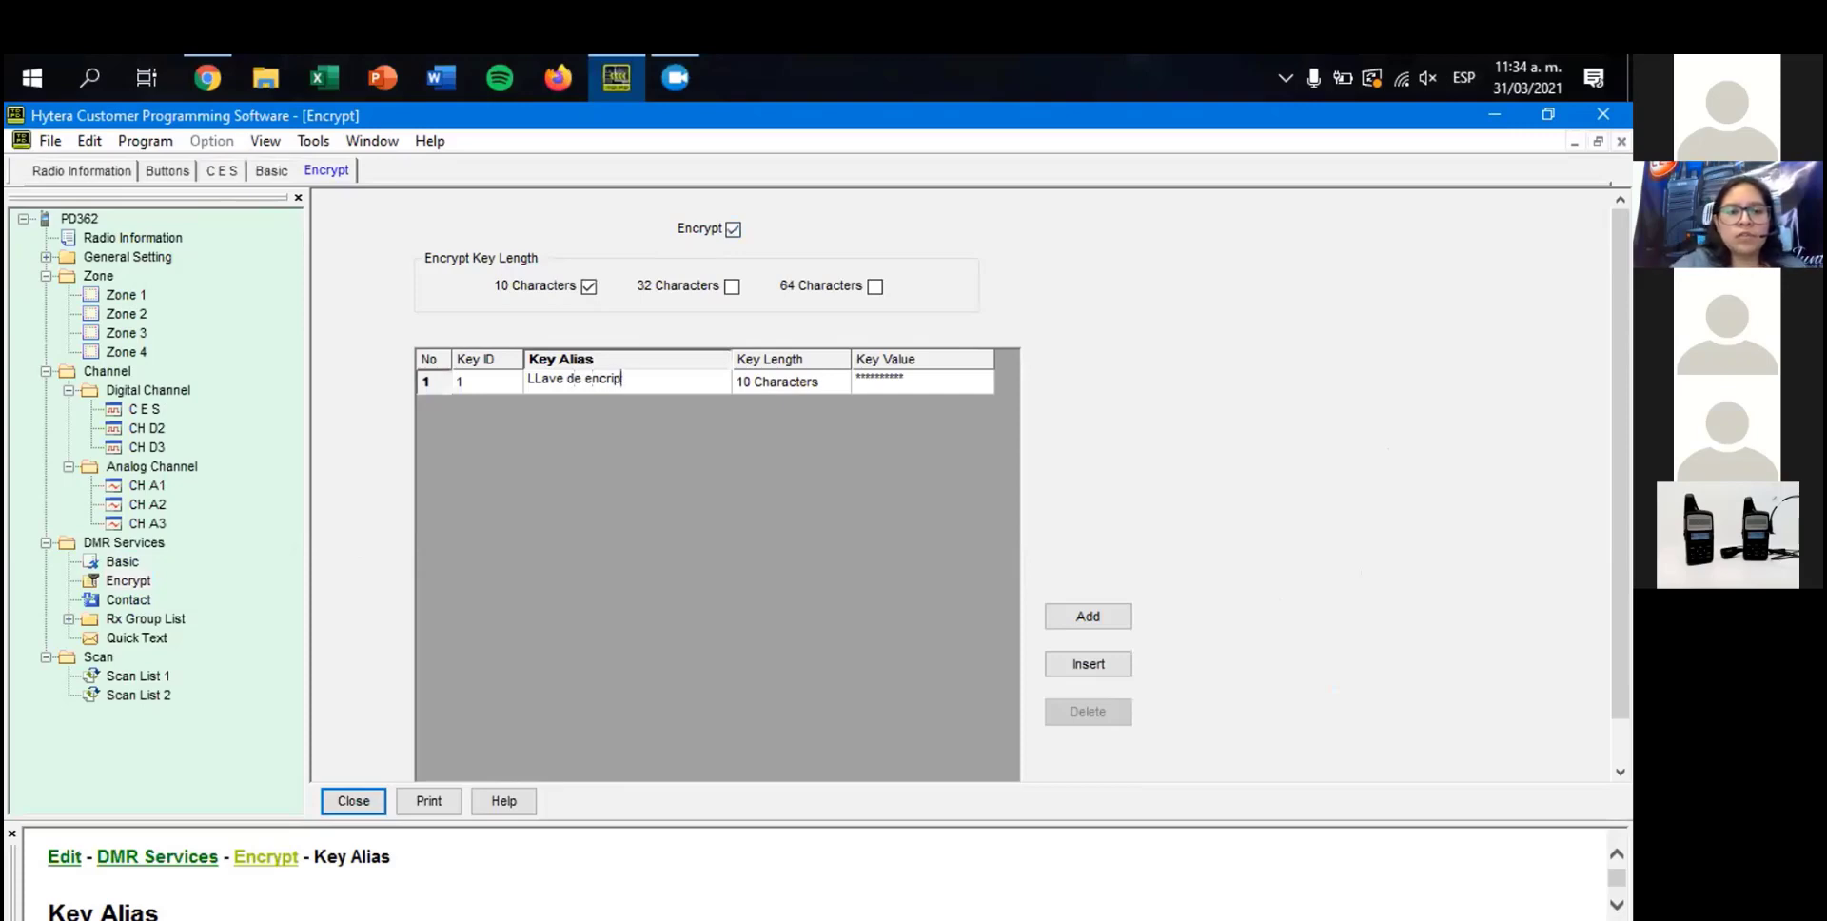
{"action": "key", "text": "BackSpace"}
{"action": "key", "text": "BackSpace"}
{"action": "key", "text": "BackSpace"}
{"action": "key", "text": "BackSpace"}
{"action": "key", "text": "BackSpace"}
{"action": "key", "text": "BackSpace"}
{"action": "key", "text": "BackSpace"}
{"action": "key", "text": "BackSpace"}
{"action": "key", "text": "BackSpace"}
{"action": "key", "text": "BackSpace"}
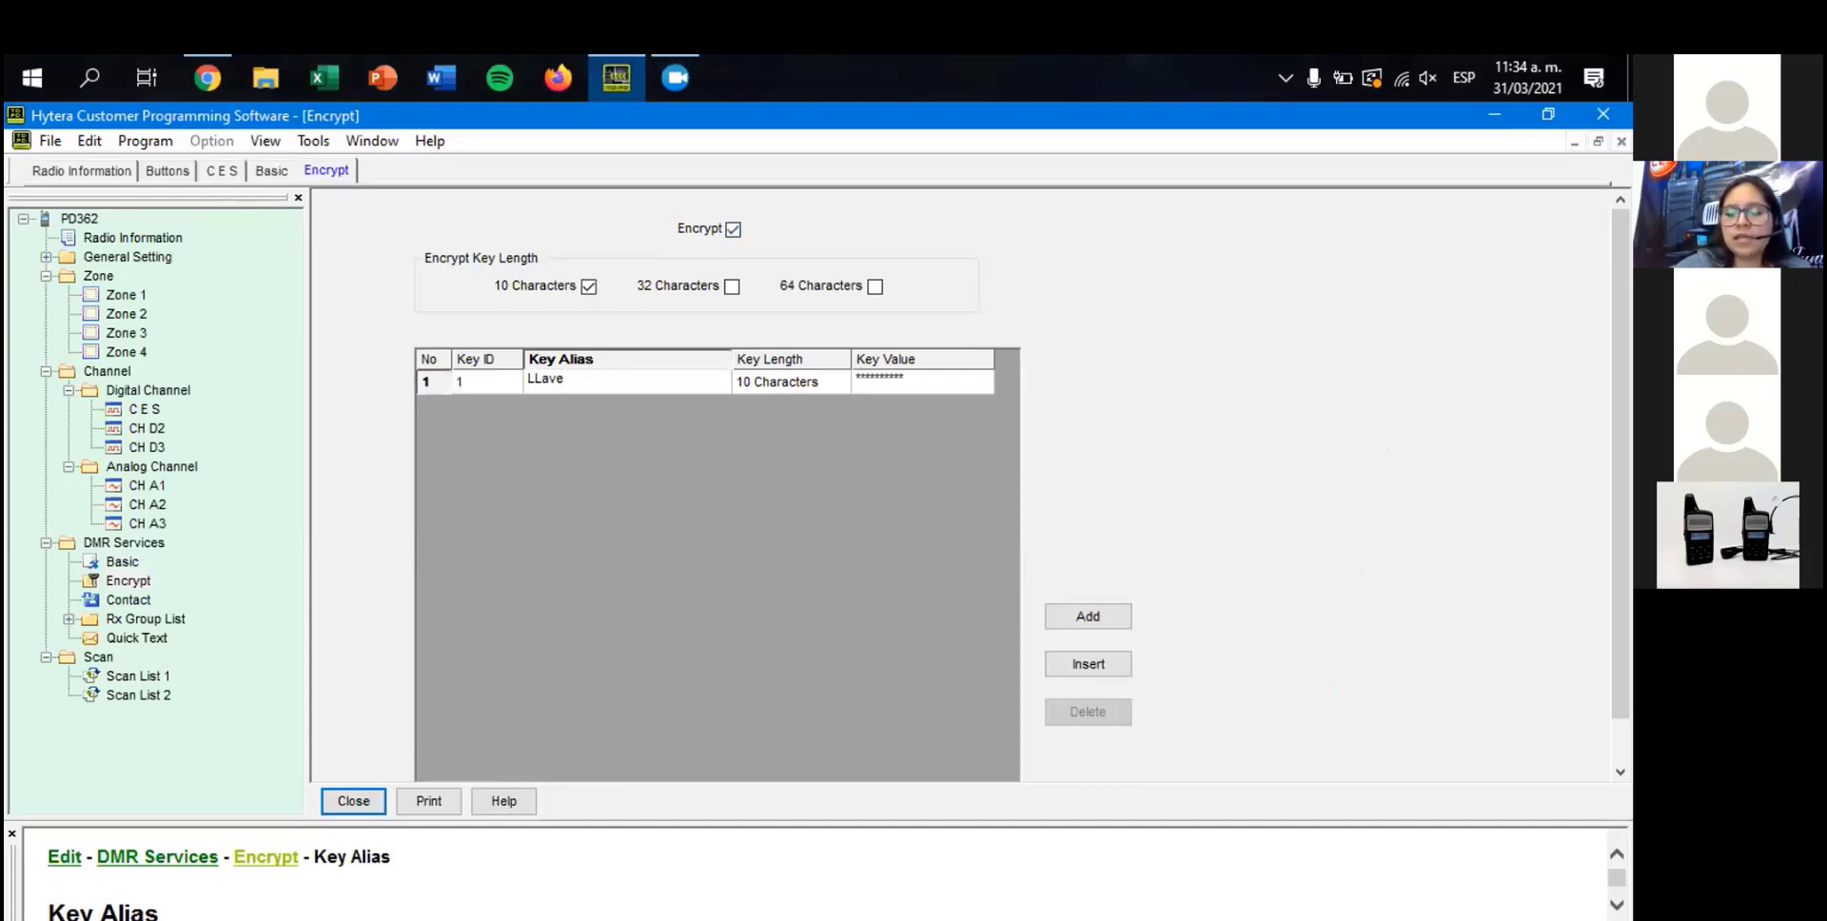
{"action": "type", "text": "1"}
{"action": "left_click", "coordinate": [732, 427]}
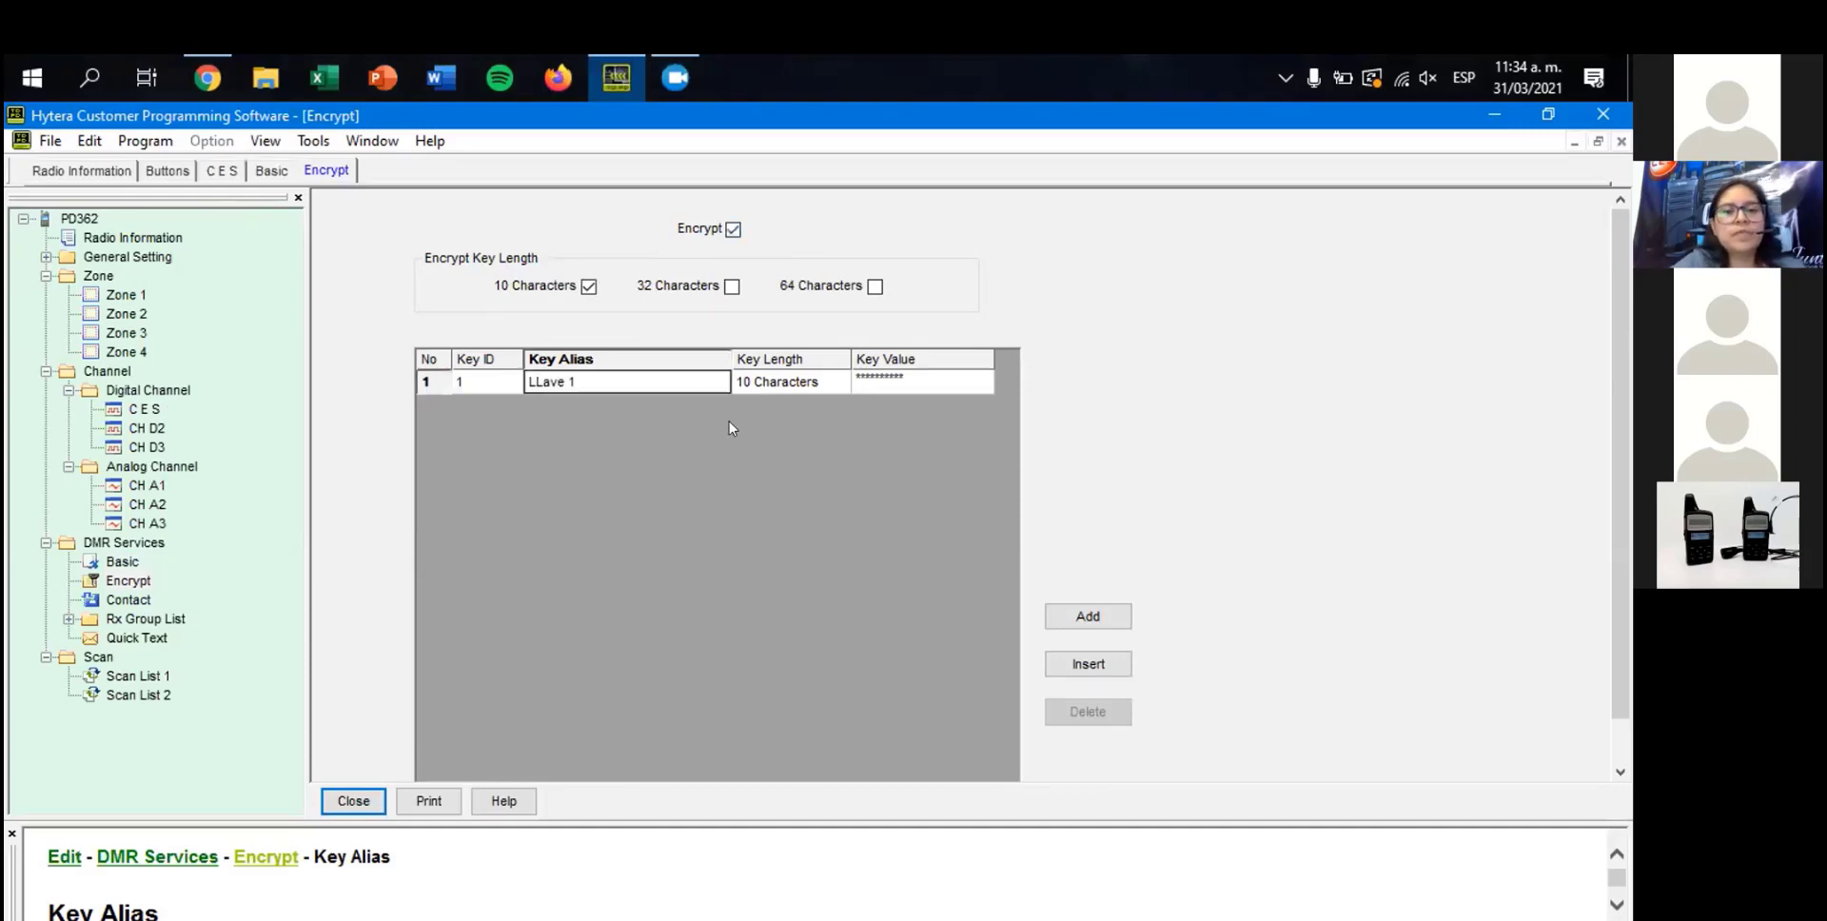
{"action": "left_click", "coordinate": [820, 382]}
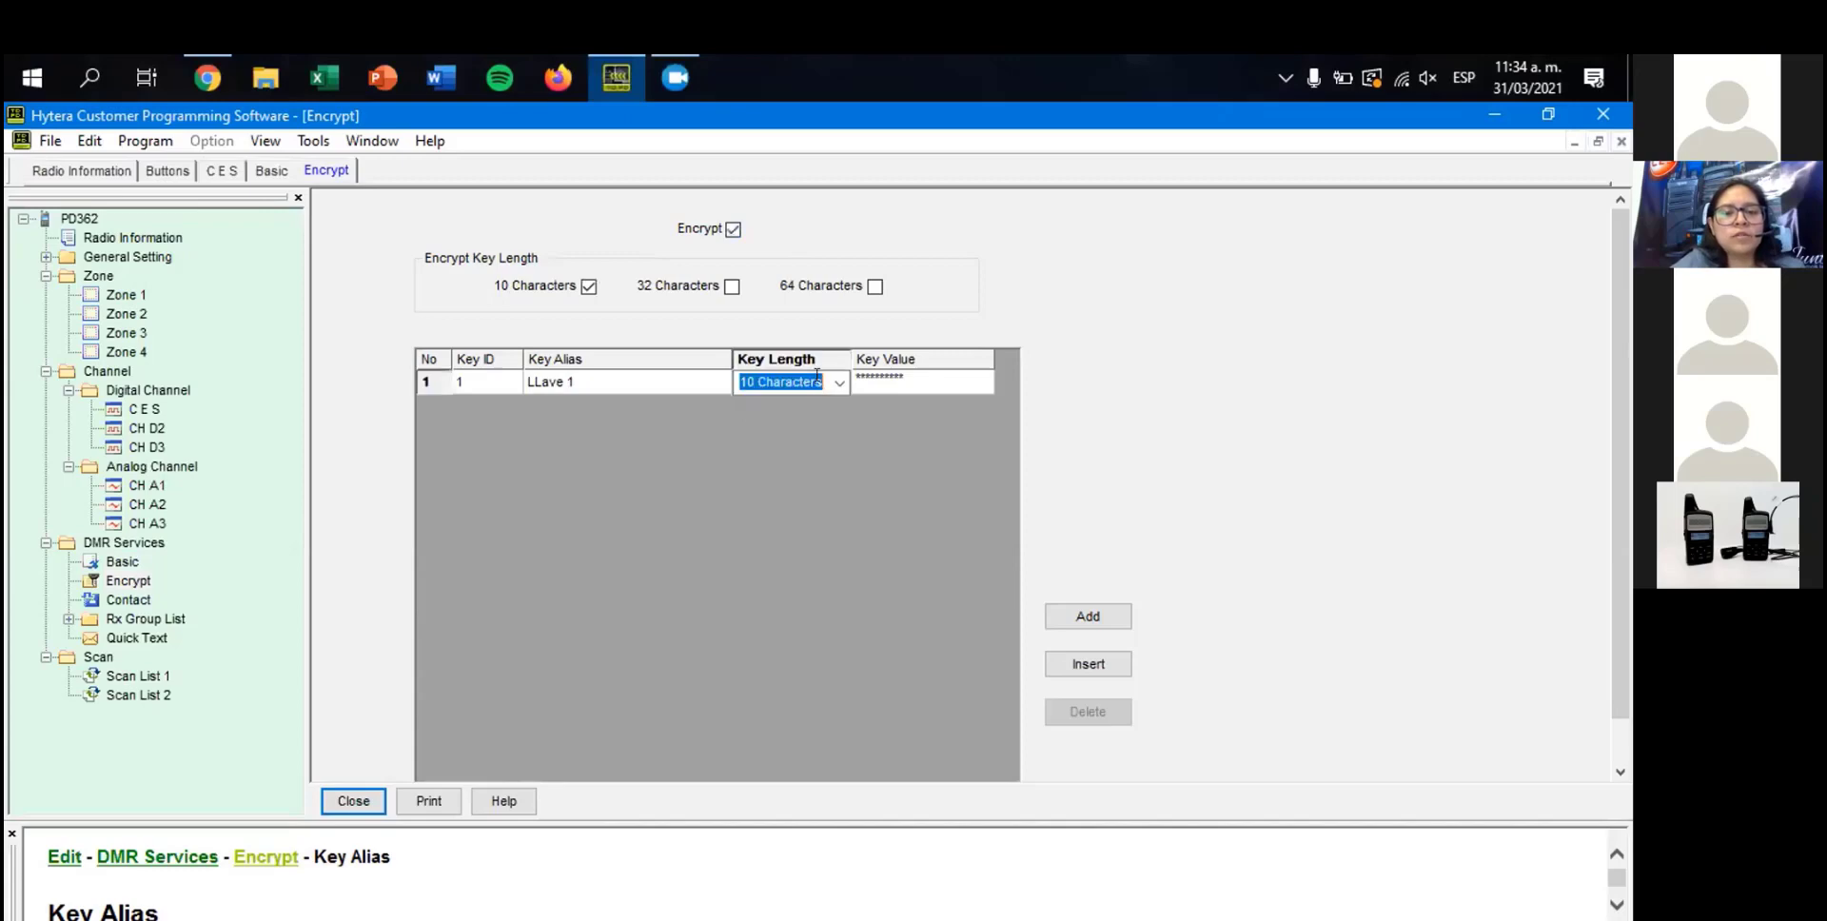
{"action": "left_click", "coordinate": [904, 381]}
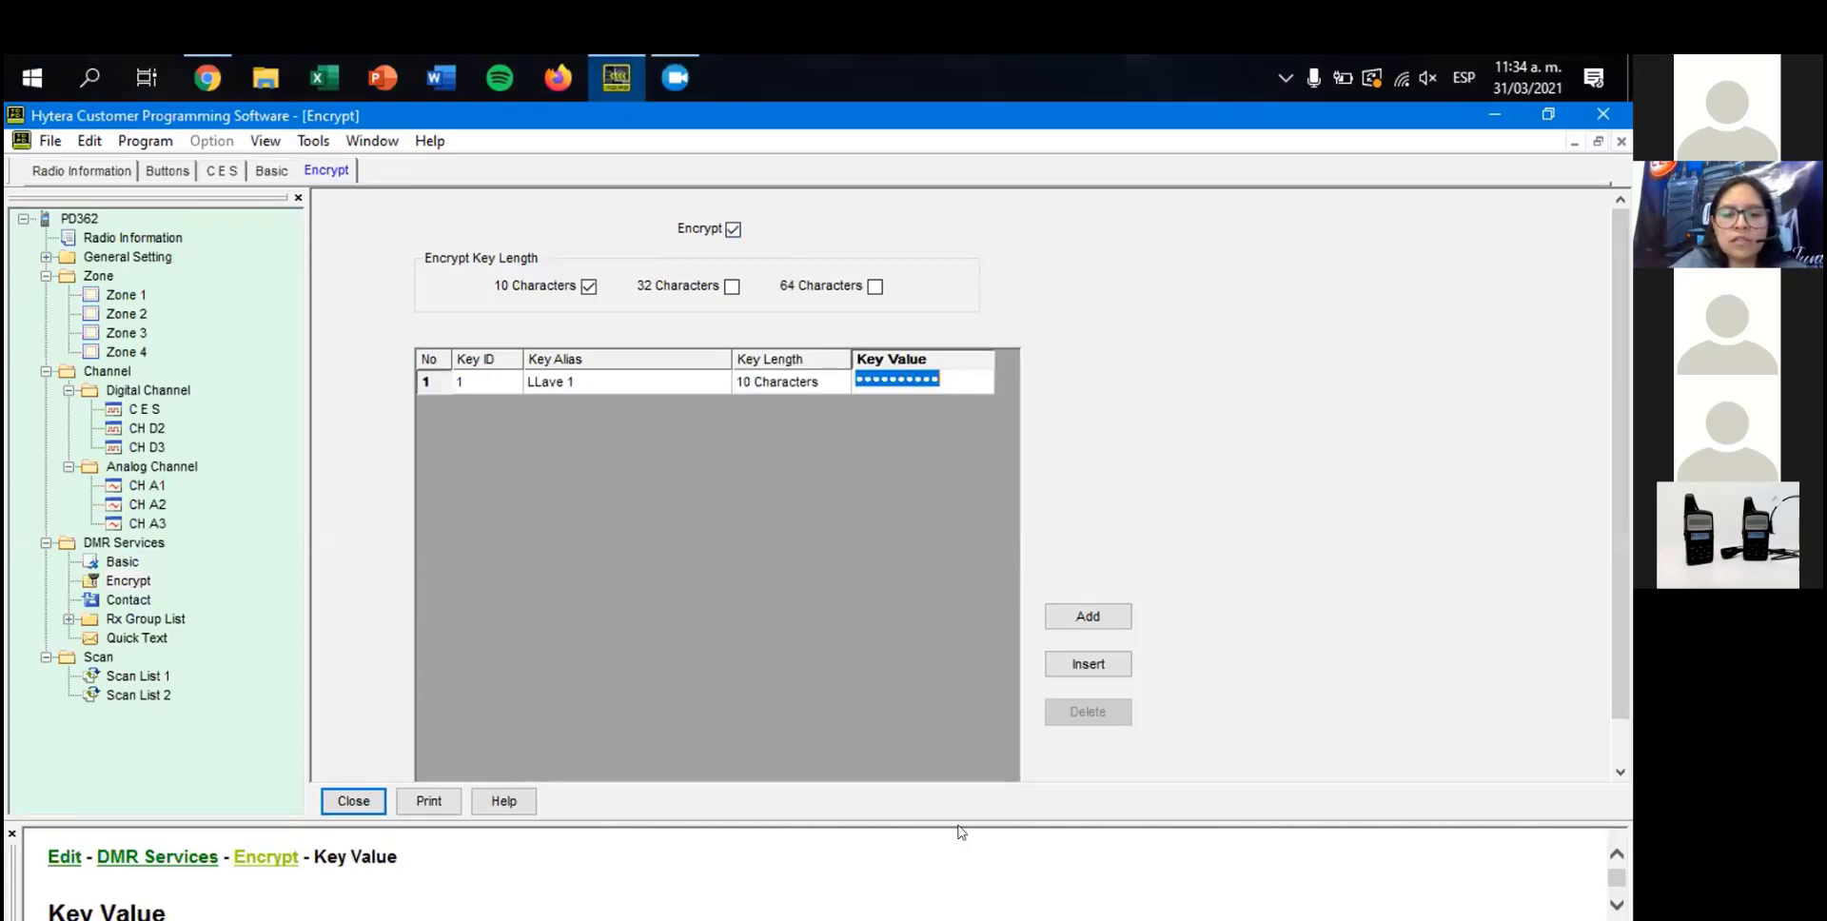
{"action": "left_click_drag", "start_coordinate": [952, 813], "coordinate": [942, 557]}
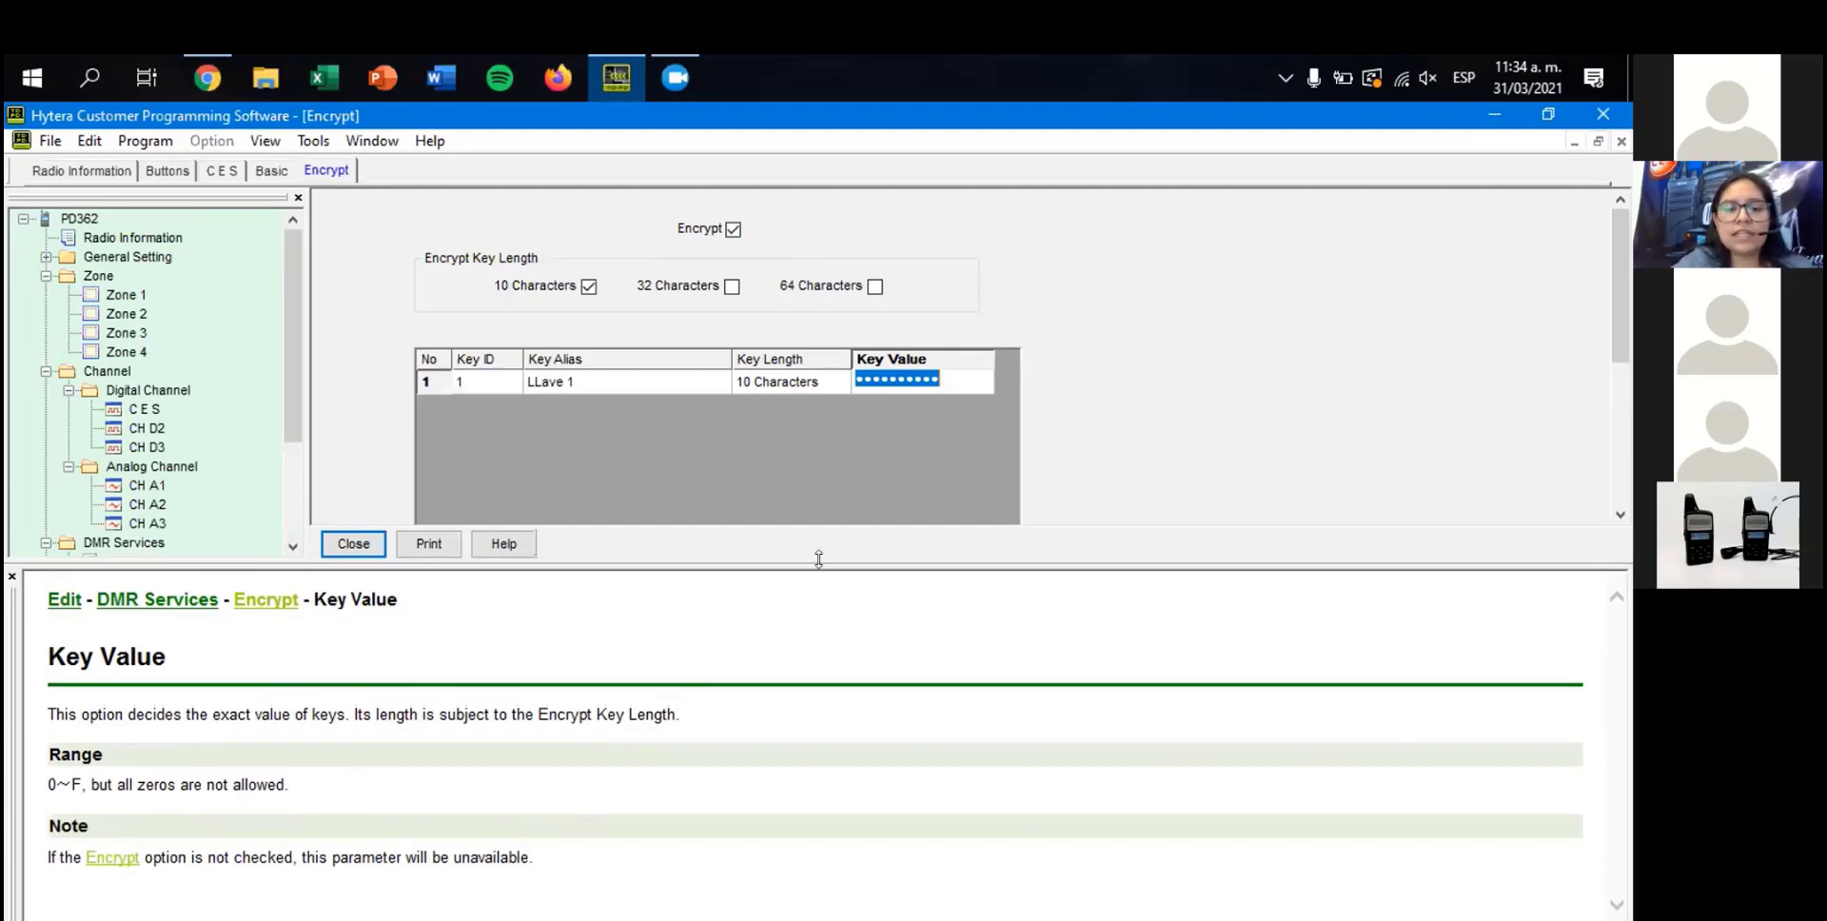
{"action": "left_click_drag", "start_coordinate": [818, 558], "coordinate": [816, 837]}
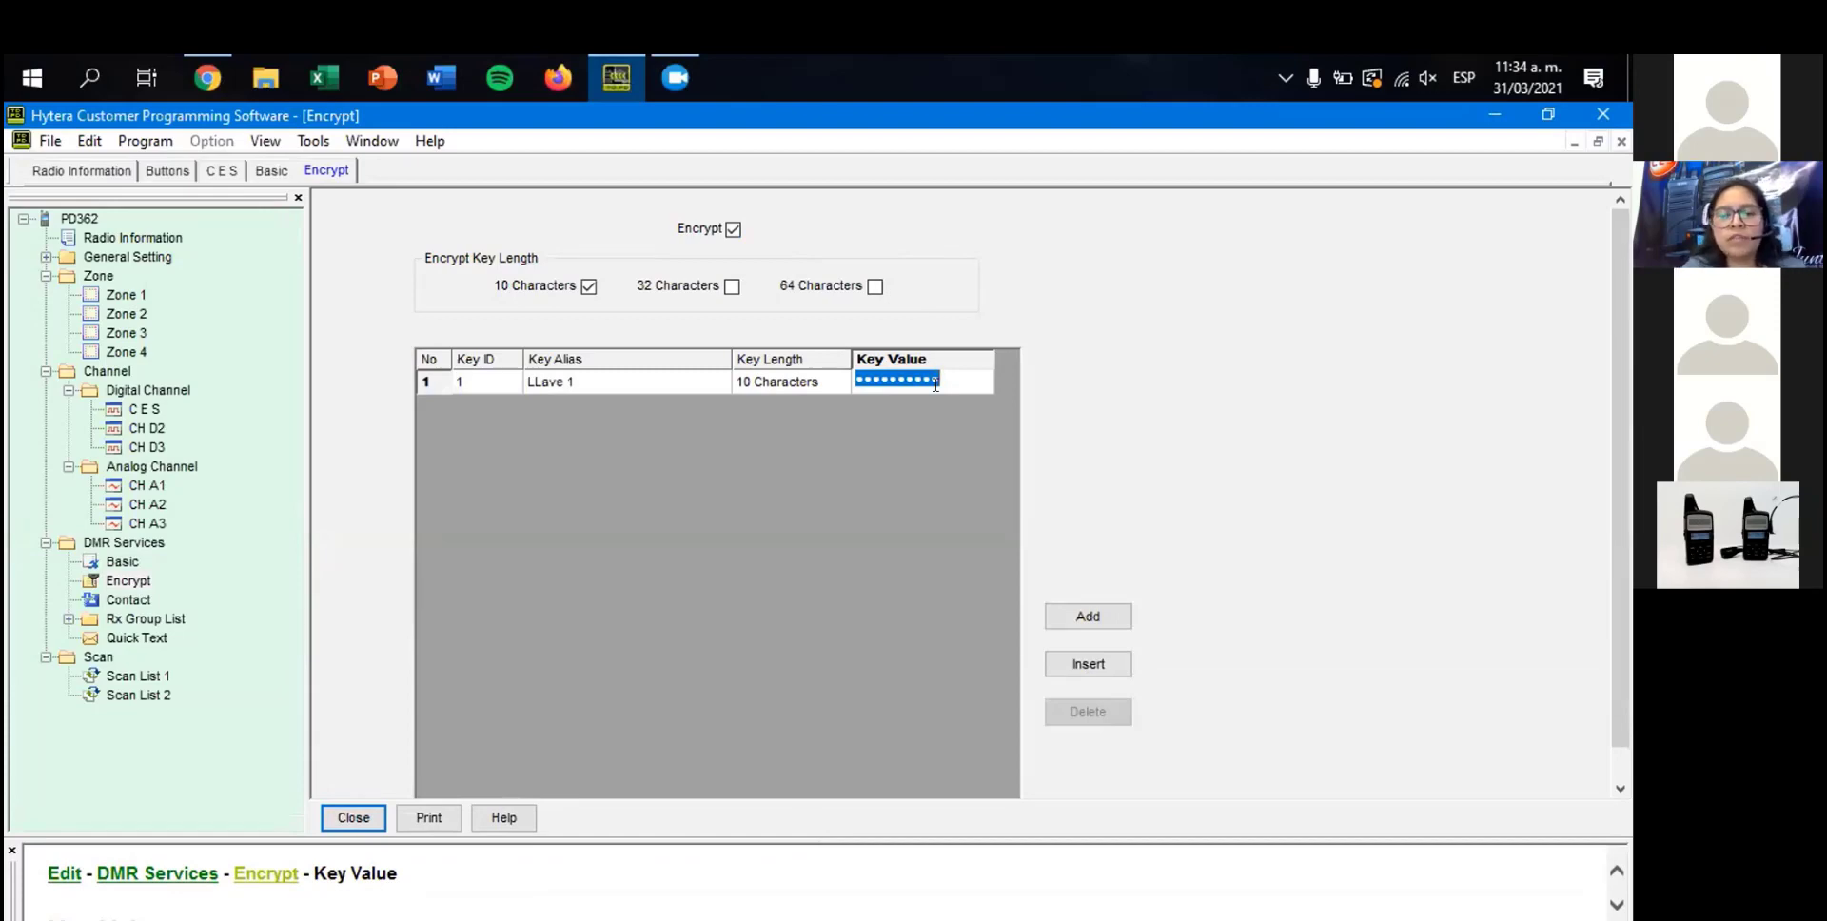
{"action": "key", "text": "BackSpace"}
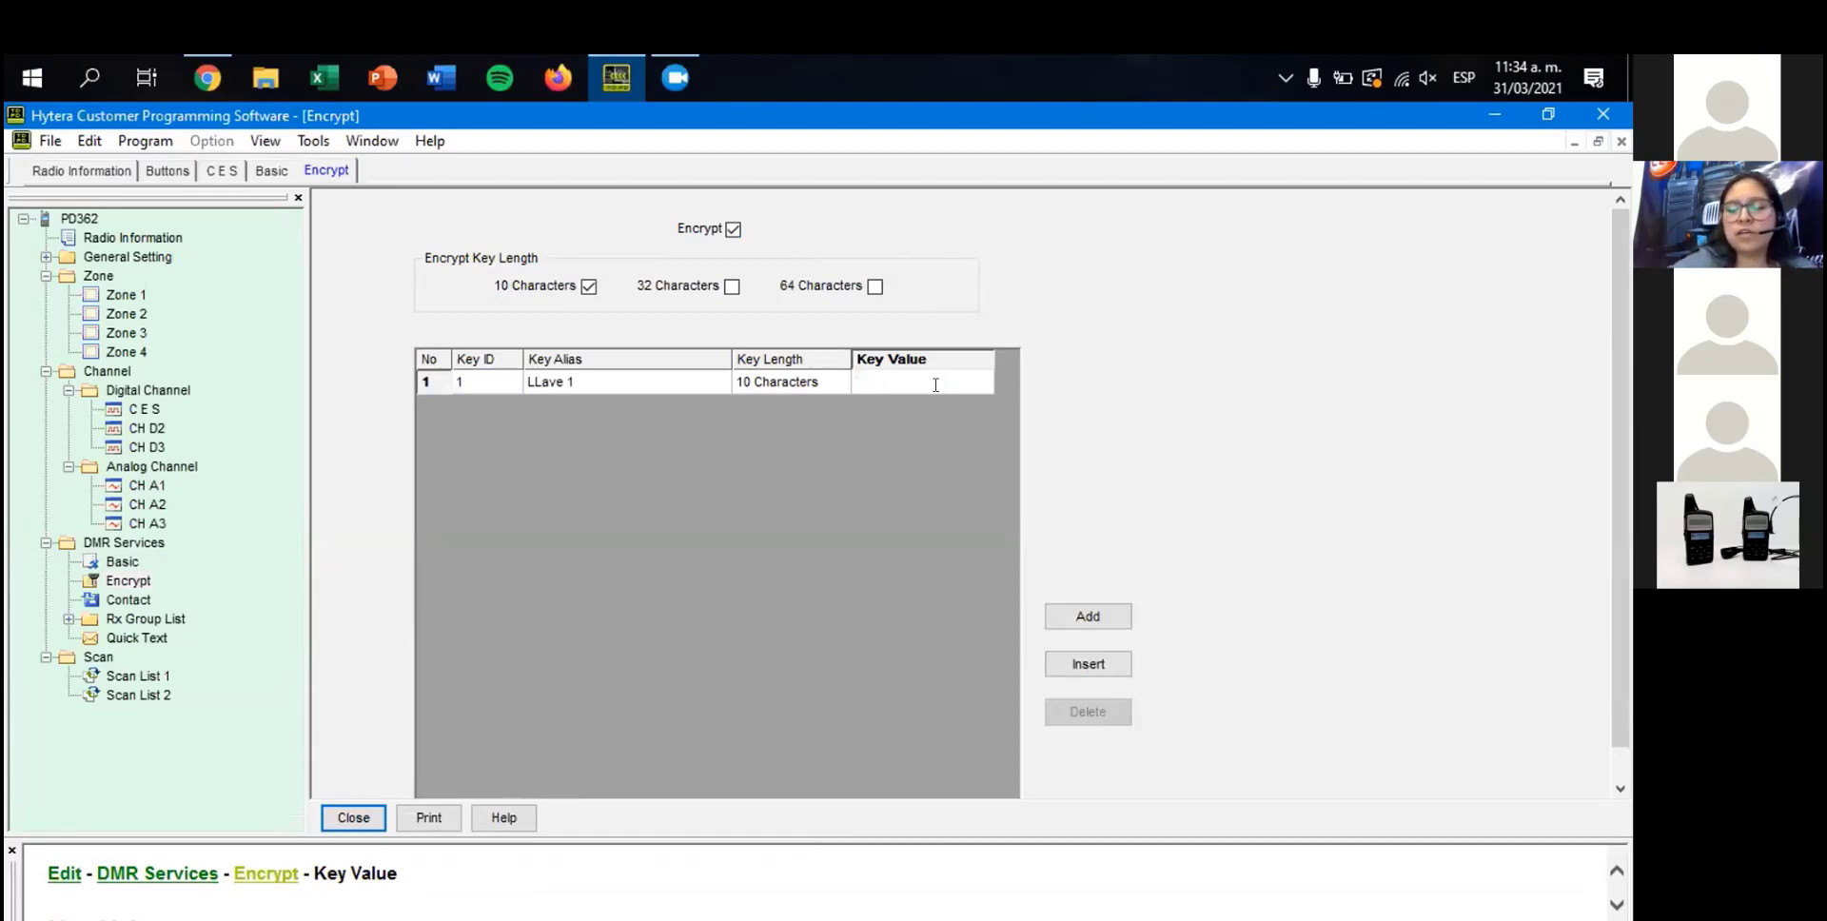
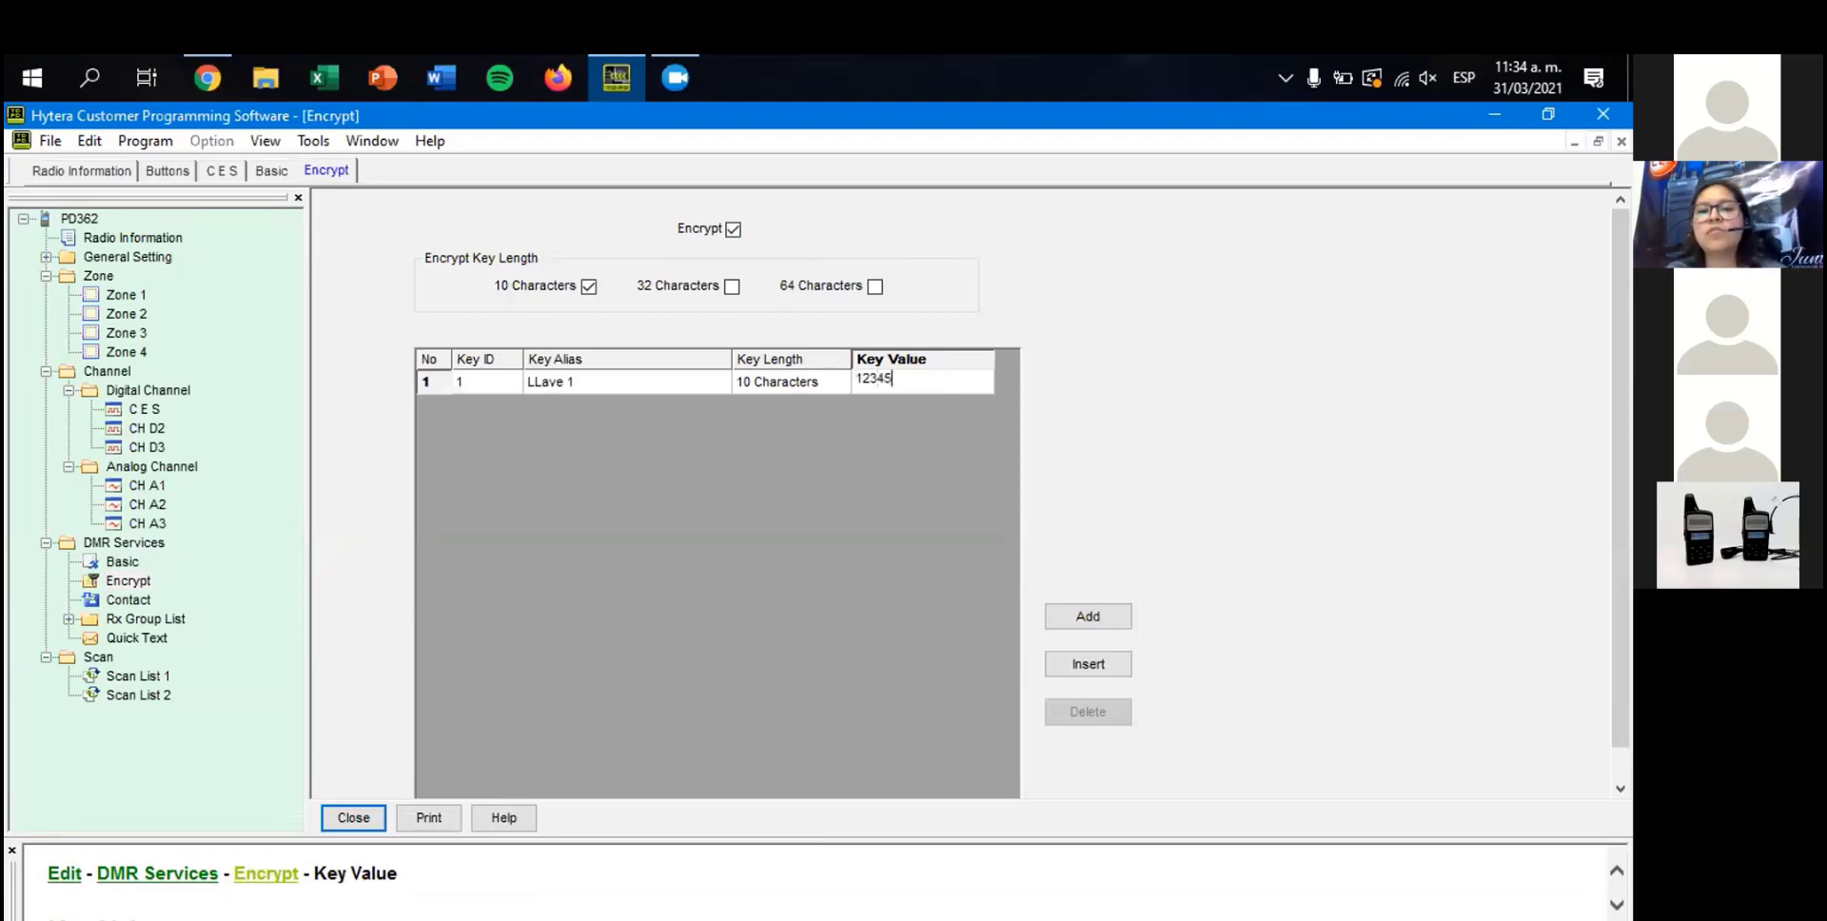
{"action": "key", "text": "Return"}
{"action": "left_click", "coordinate": [935, 385]}
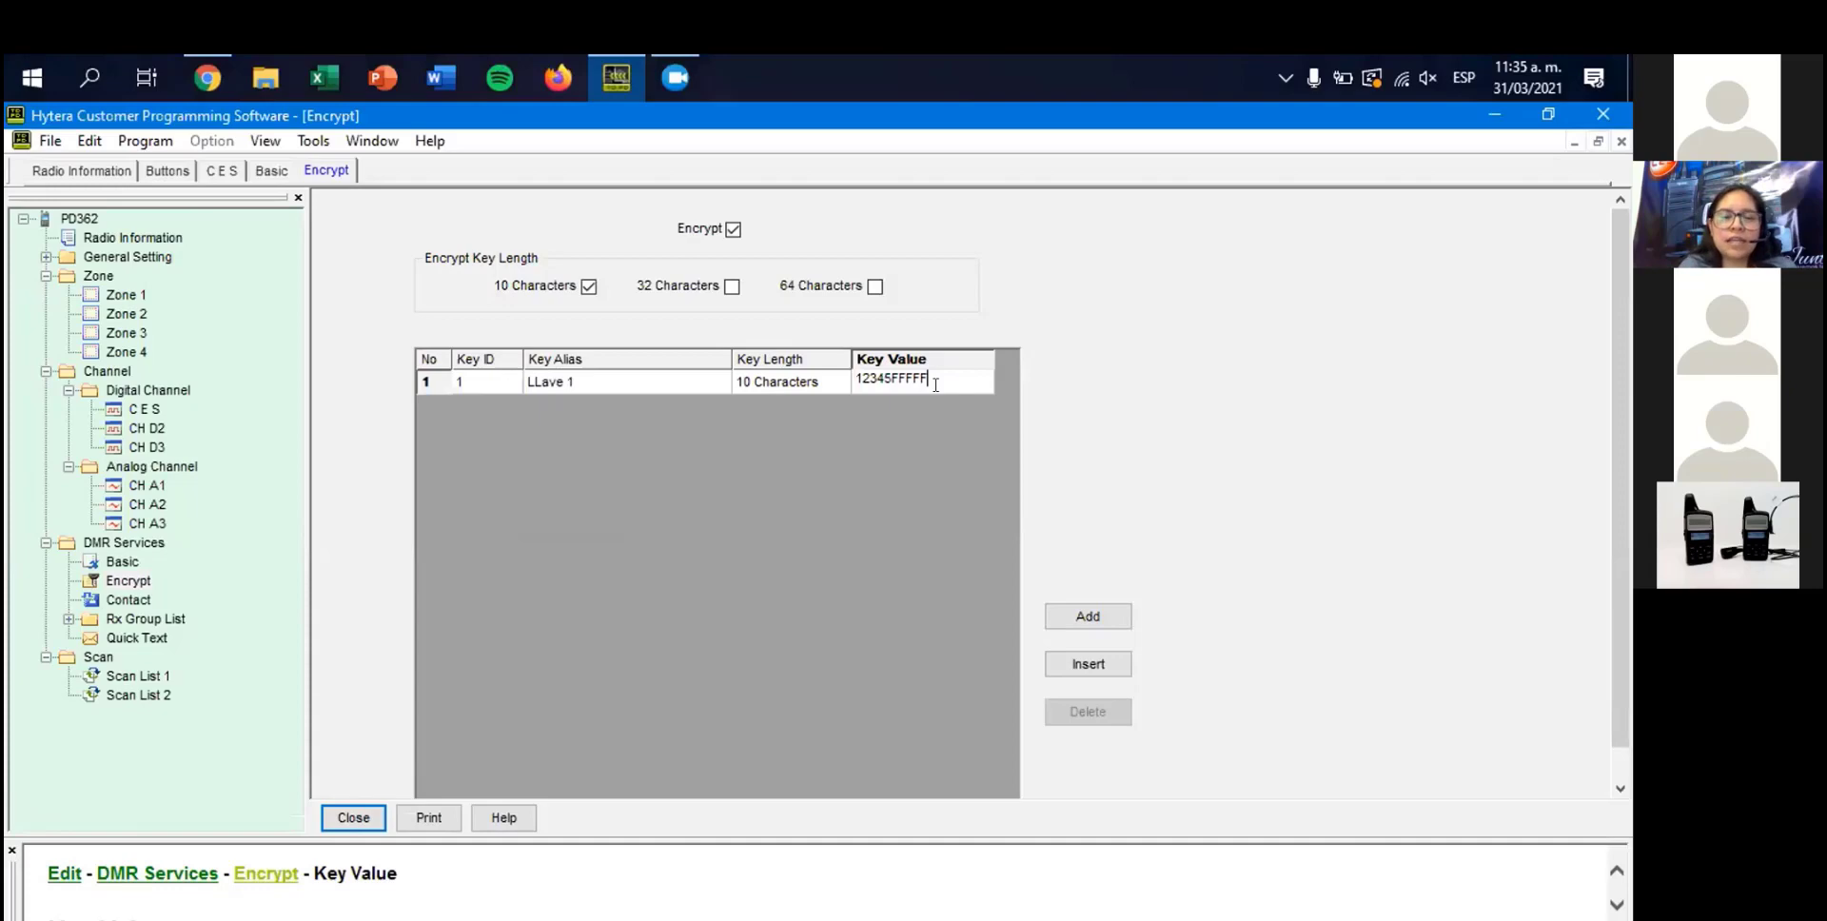
{"action": "key", "text": "BackSpace"}
{"action": "key", "text": "BackSpace"}
{"action": "key", "text": "BackSpace"}
{"action": "key", "text": "BackSpace"}
{"action": "key", "text": "BackSpace"}
{"action": "key", "text": "BackSpace"}
{"action": "key", "text": "BackSpace"}
{"action": "key", "text": "BackSpace"}
{"action": "key", "text": "BackSpace"}
{"action": "key", "text": "BackSpace"}
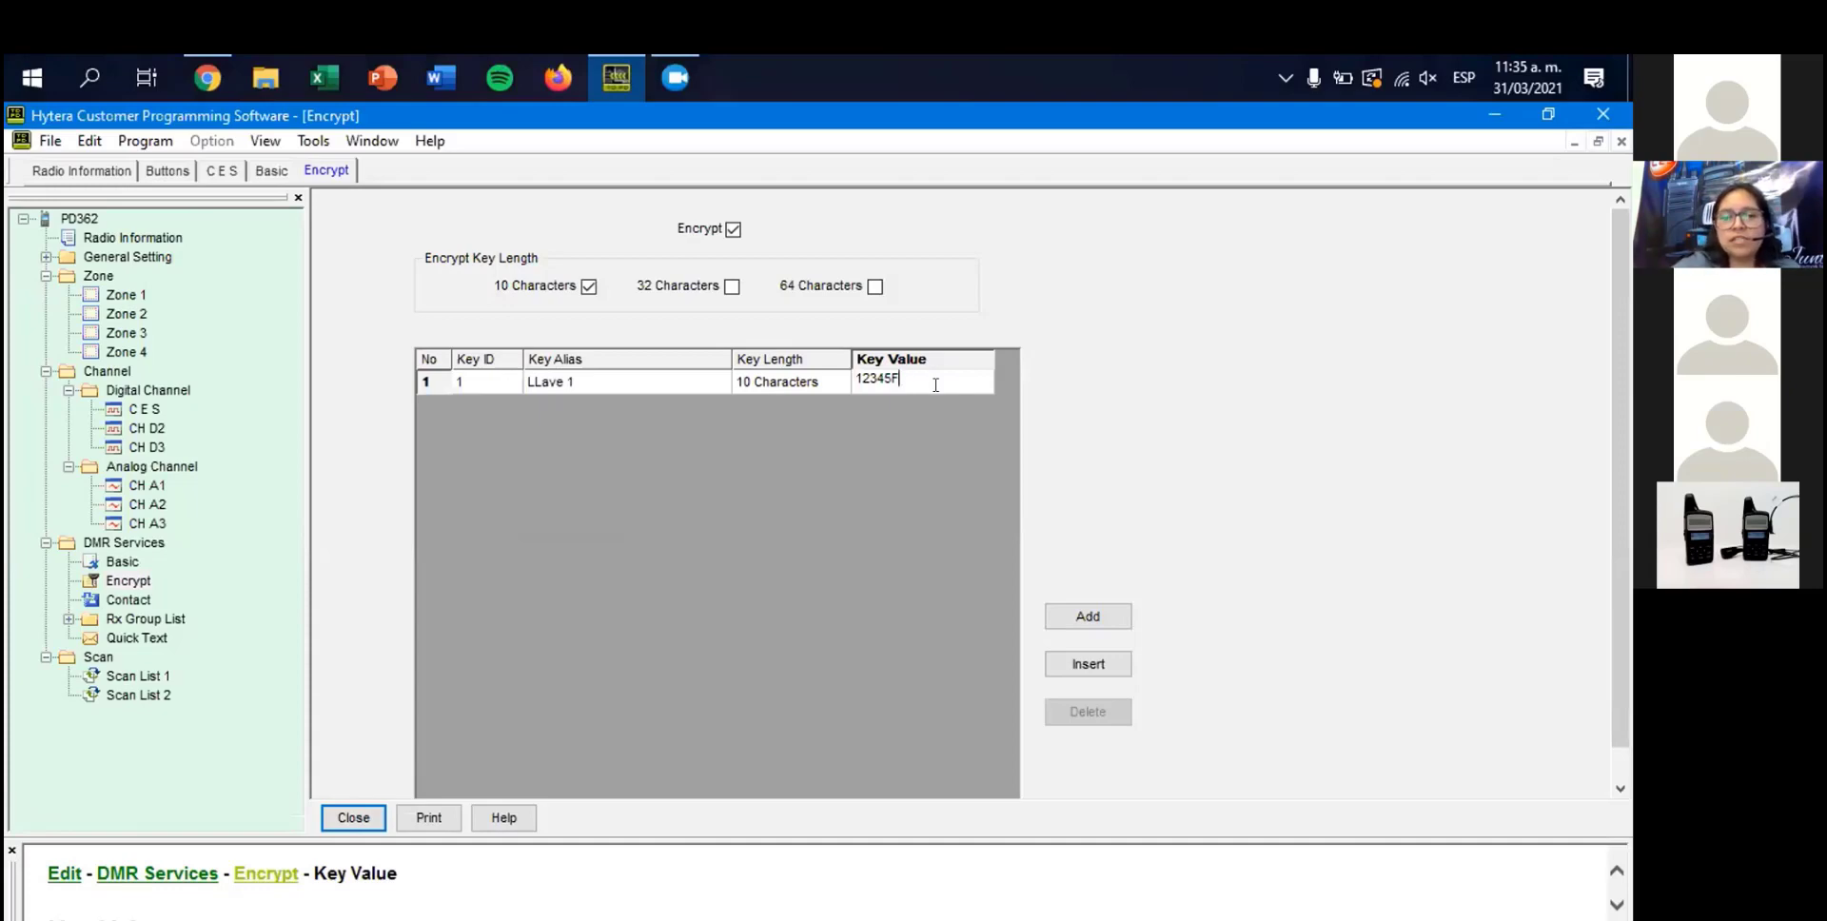
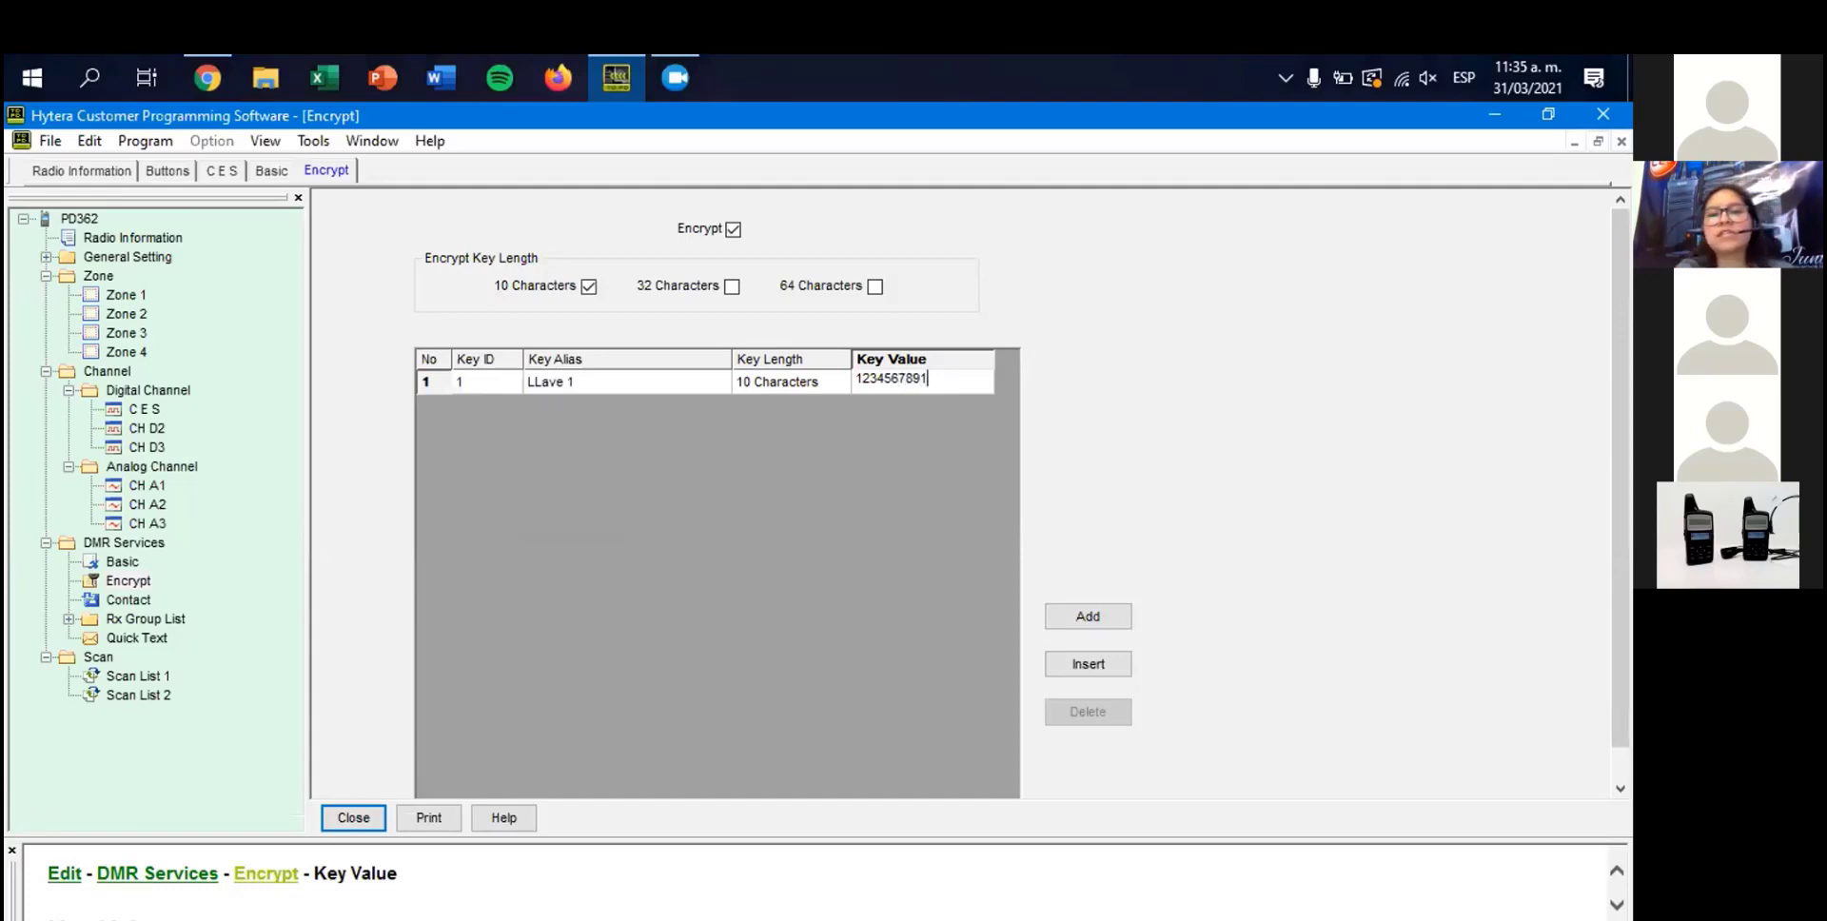
{"action": "key", "text": "Return"}
{"action": "left_click", "coordinate": [952, 454]}
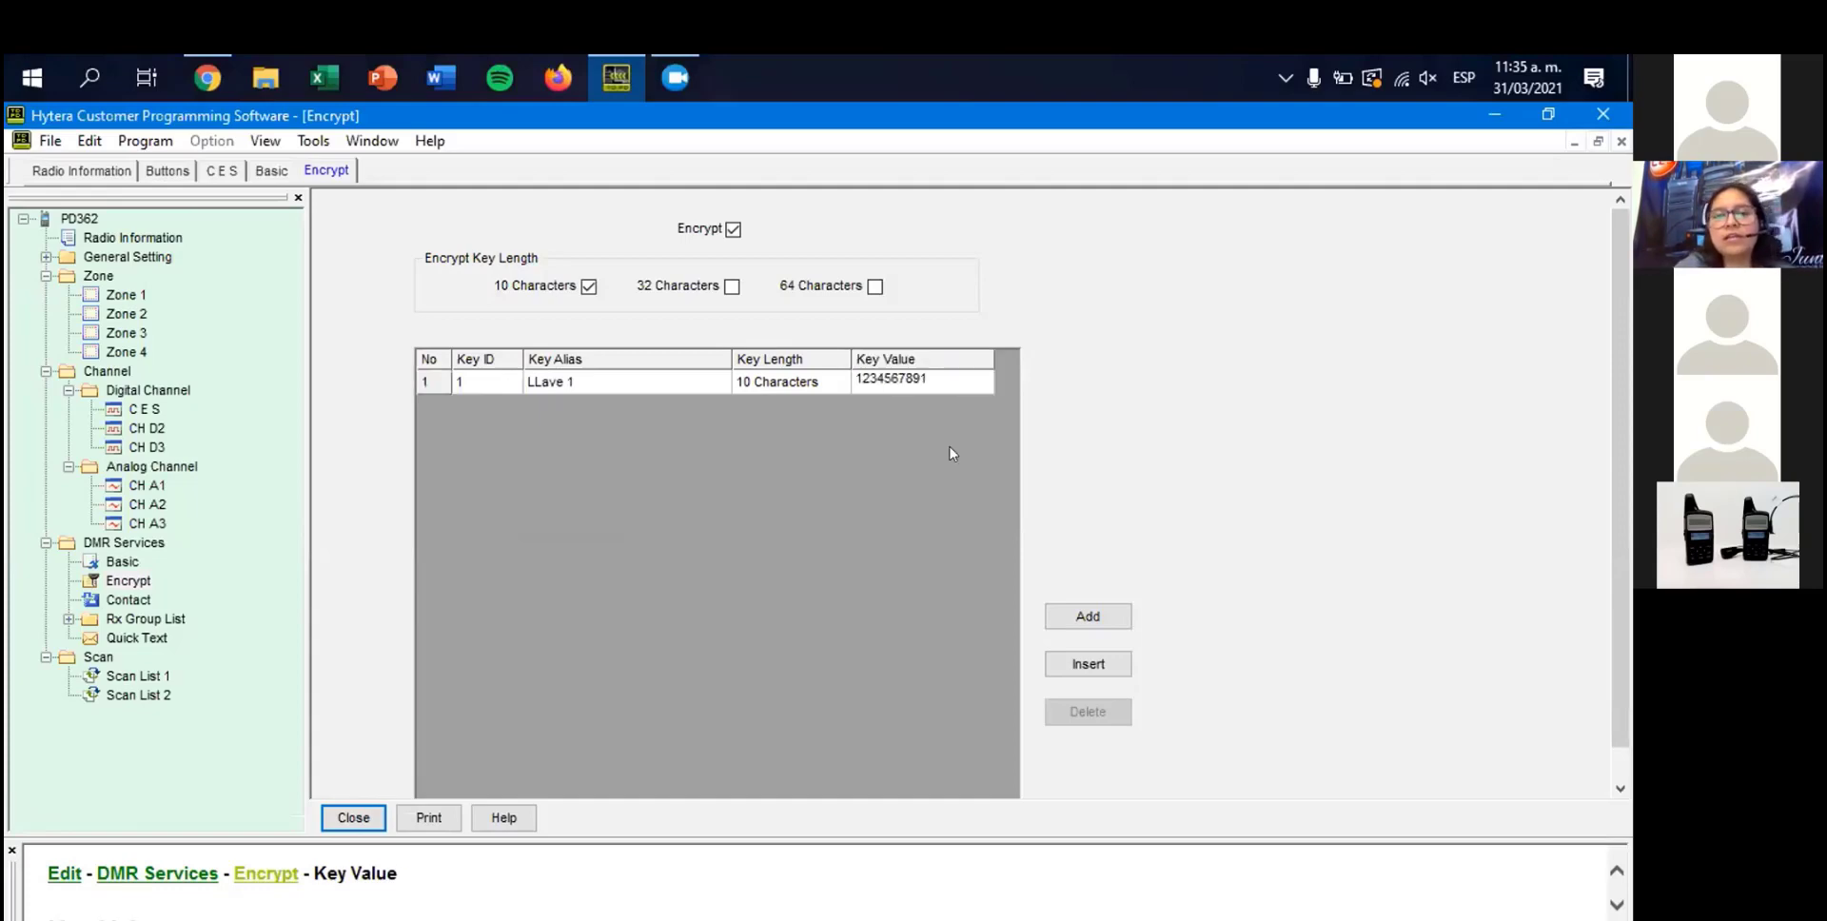
Step: Trim the key value to one digit, letting it pad to ten characters
{"action": "left_click", "coordinate": [934, 377]}
{"action": "left_click", "coordinate": [932, 376]}
{"action": "key", "text": "BackSpace"}
{"action": "key", "text": "BackSpace"}
{"action": "key", "text": "BackSpace"}
{"action": "key", "text": "BackSpace"}
{"action": "key", "text": "BackSpace"}
{"action": "key", "text": "BackSpace"}
{"action": "key", "text": "BackSpace"}
{"action": "key", "text": "BackSpace"}
{"action": "key", "text": "BackSpace"}
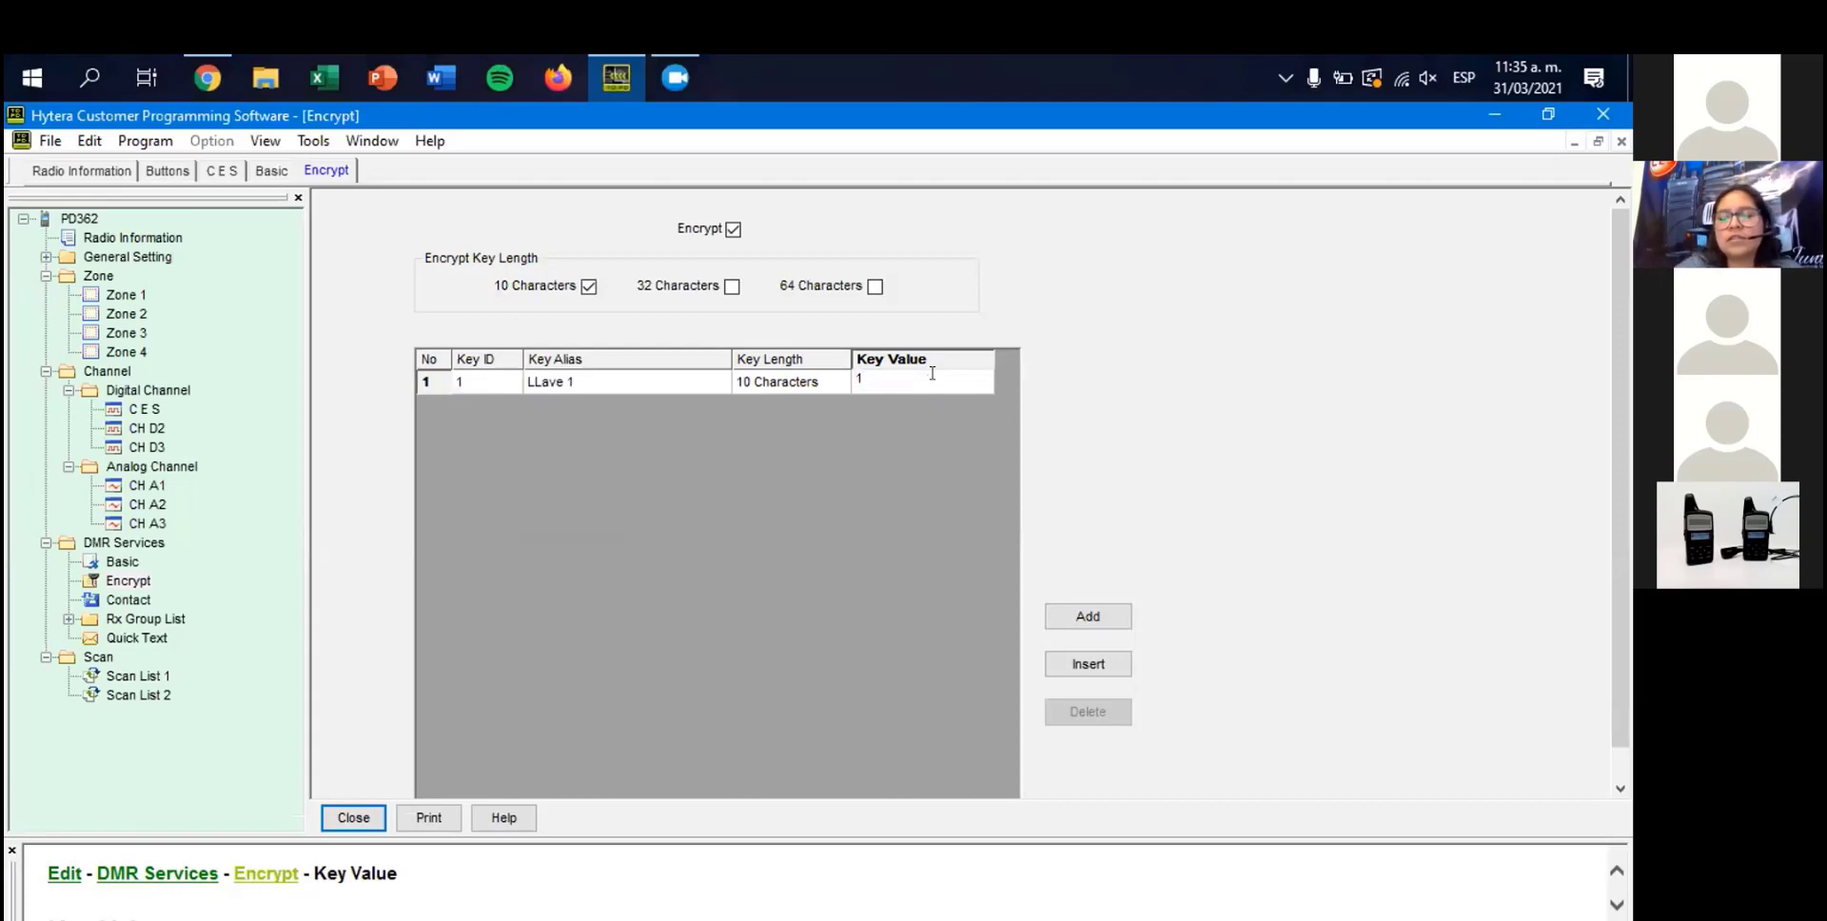
{"action": "key", "text": "Return"}
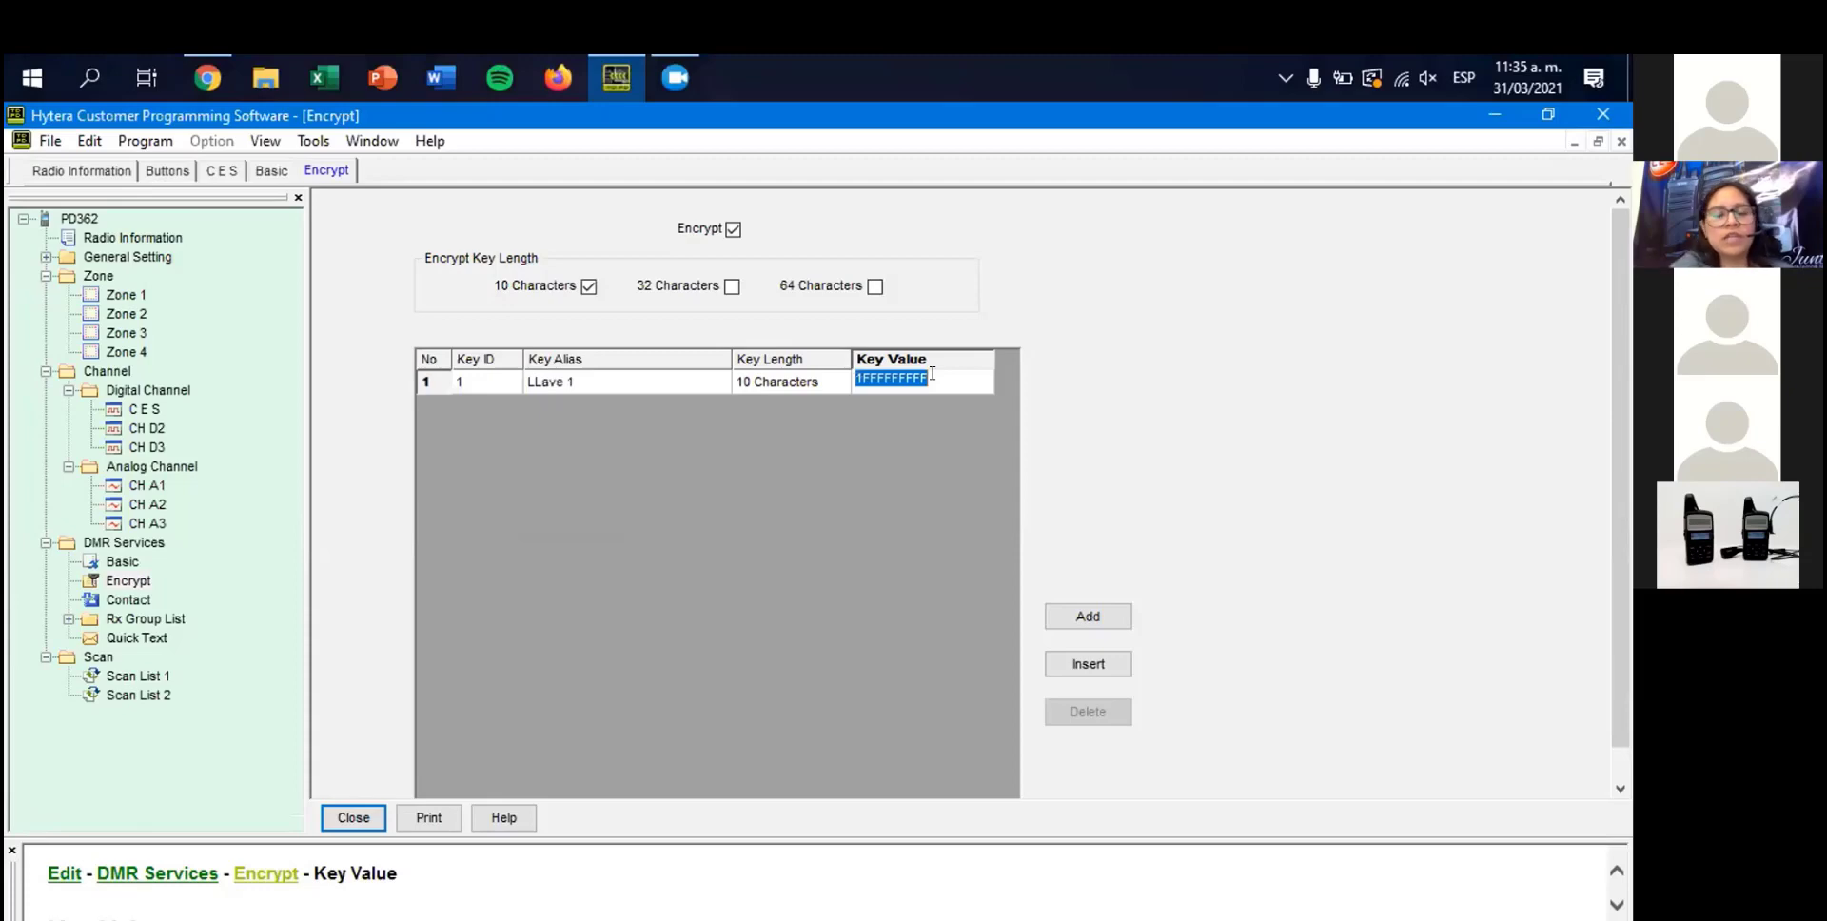
{"action": "left_click", "coordinate": [780, 447]}
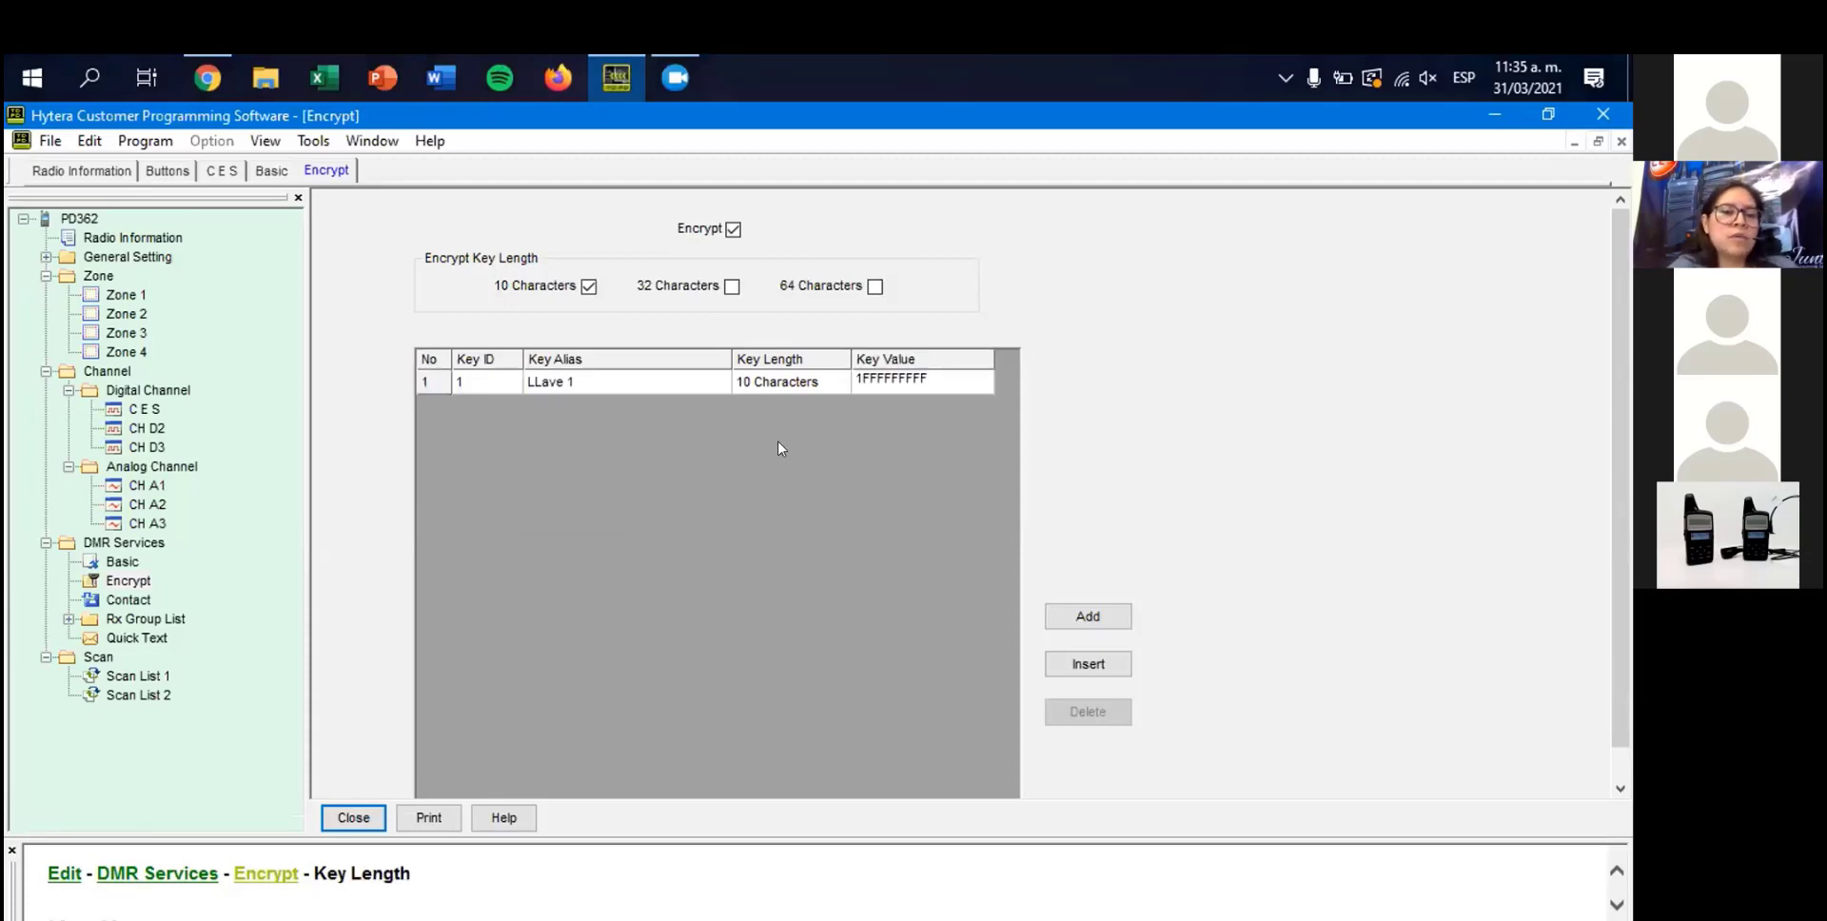
Step: Recheck channel C E S, which now uses LLave 1, and return to the key table
{"action": "left_click", "coordinate": [141, 410]}
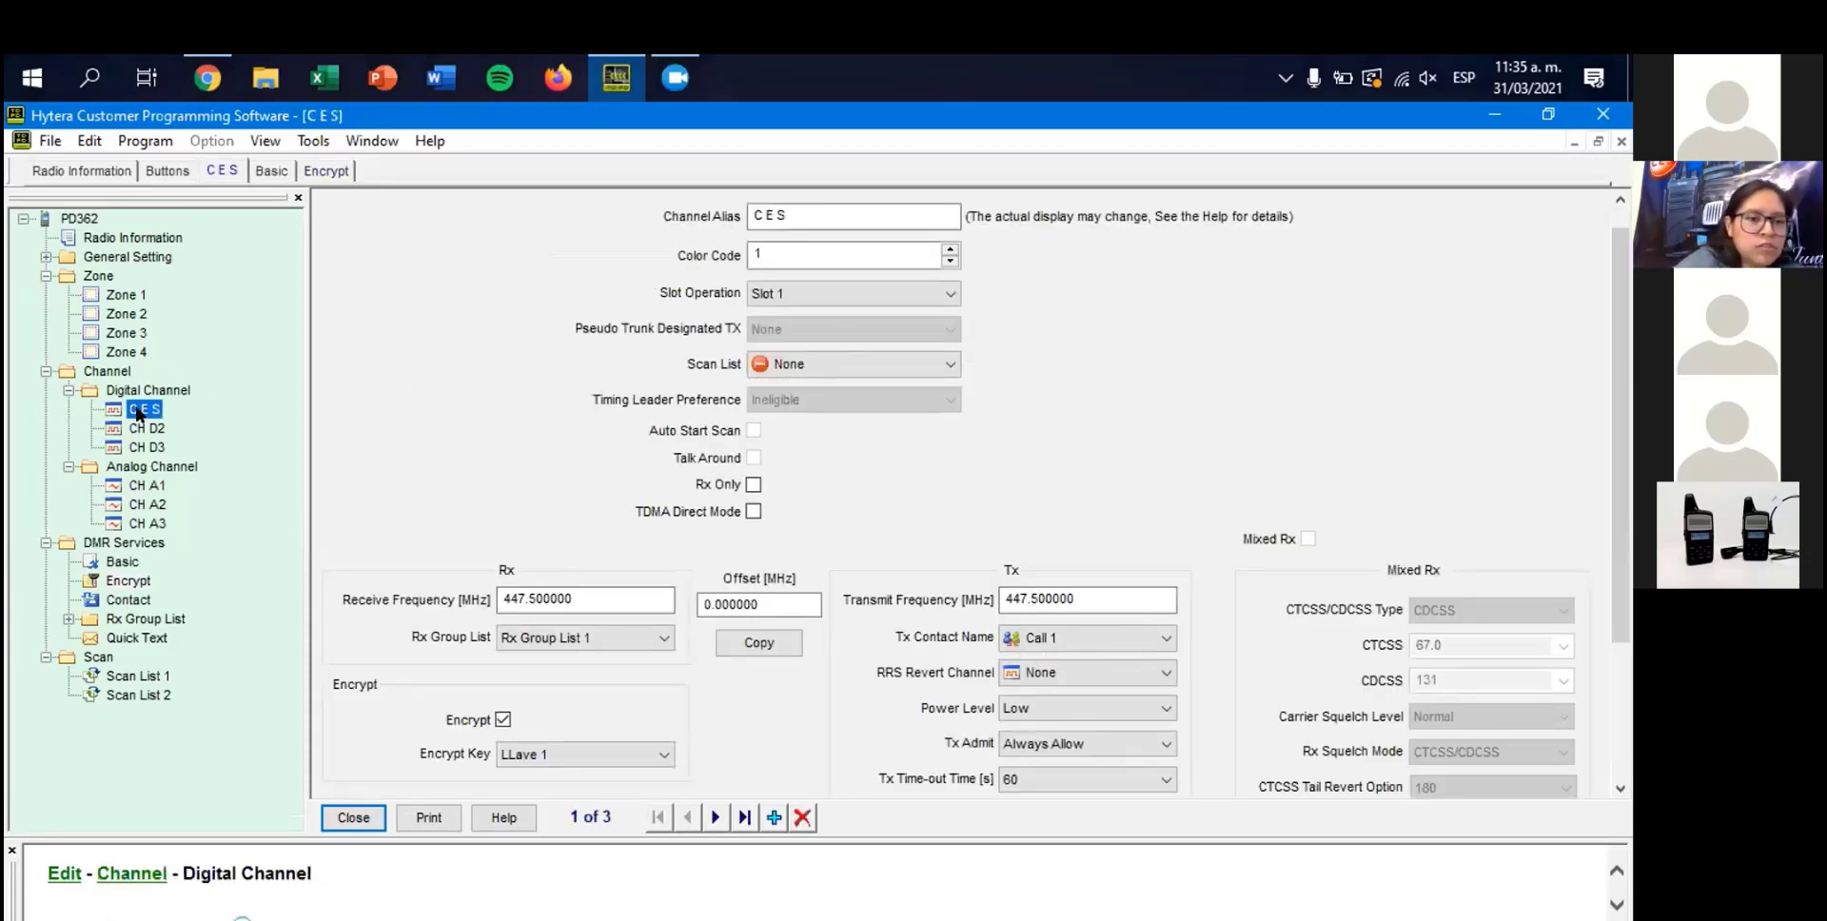
{"action": "scroll", "coordinate": [388, 463], "scroll_direction": "down", "scroll_amount": 3}
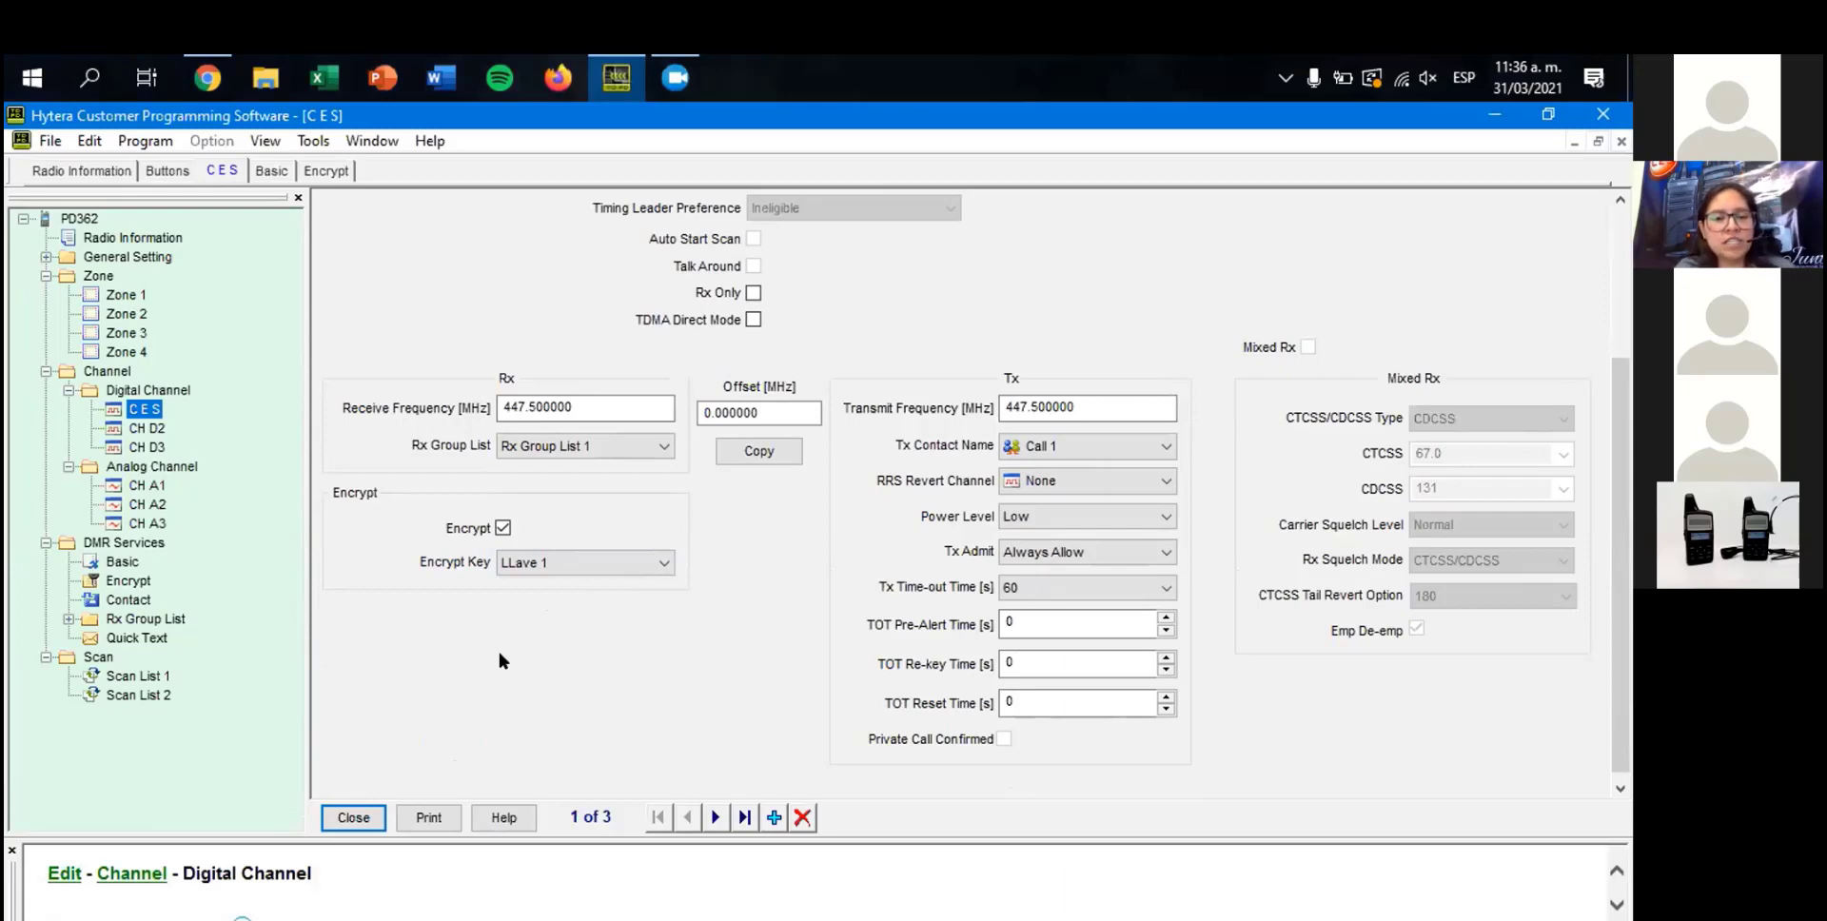
{"action": "left_click", "coordinate": [188, 590]}
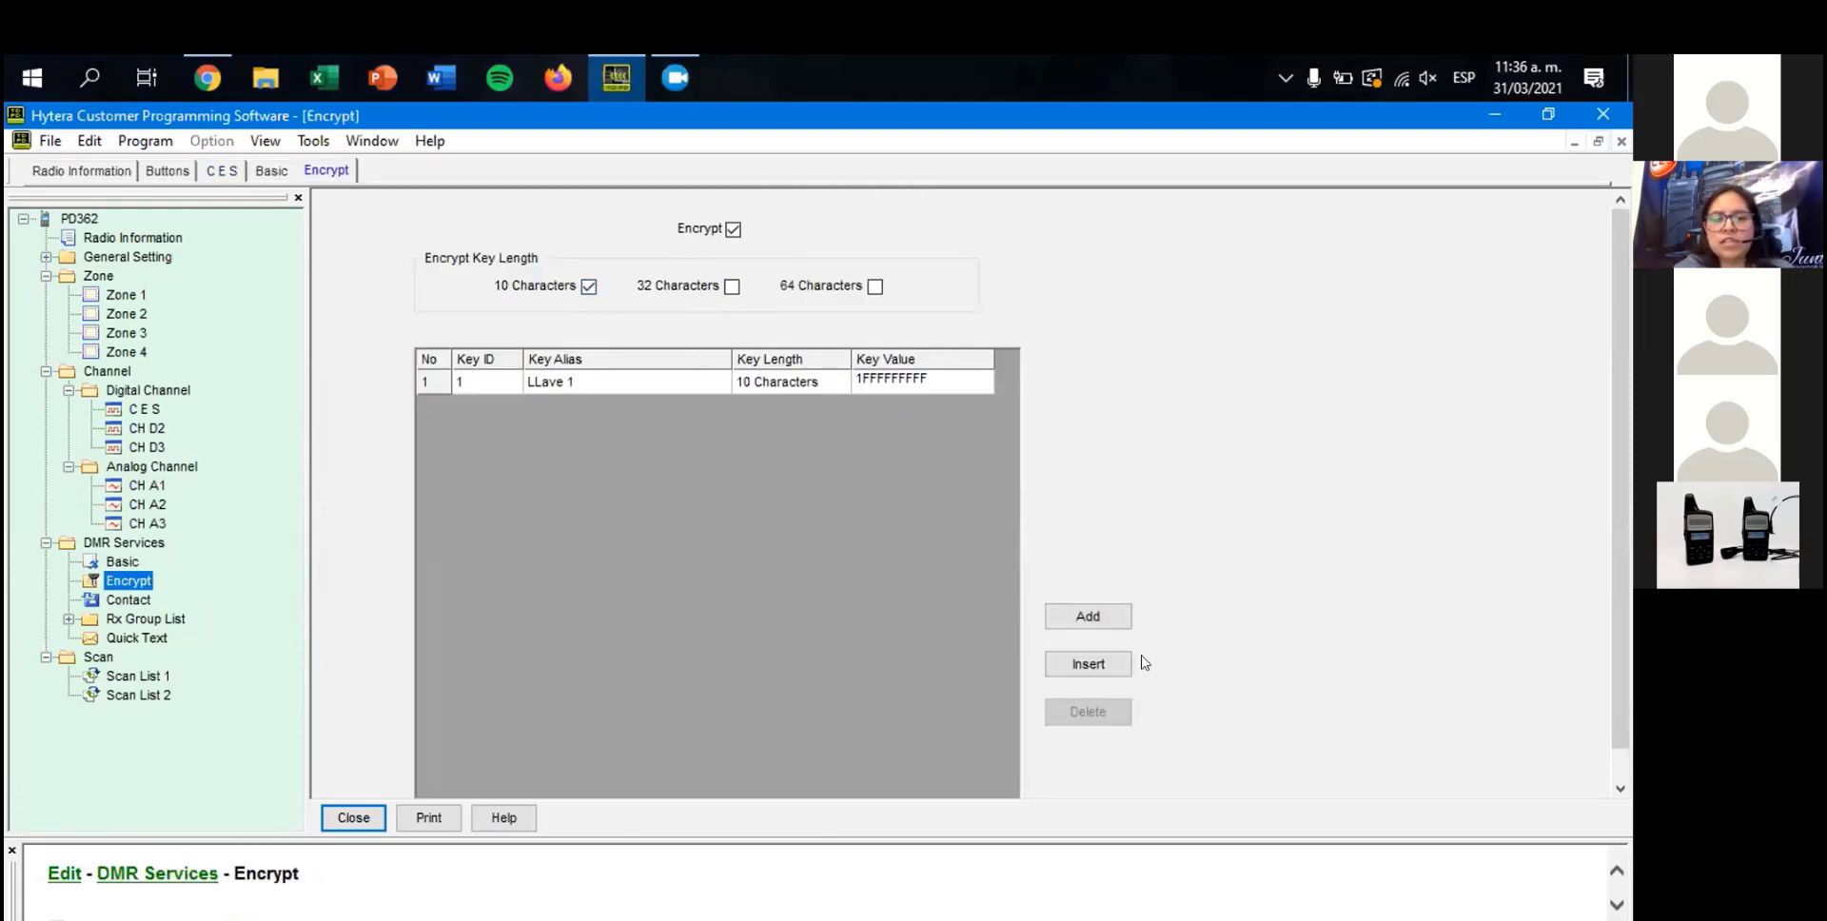
Step: Add Encrypt Key 1–3 alongside LLave 1, then go to the Contact list
{"action": "left_click", "coordinate": [1090, 616]}
{"action": "left_click", "coordinate": [1092, 616]}
{"action": "left_click", "coordinate": [1092, 617]}
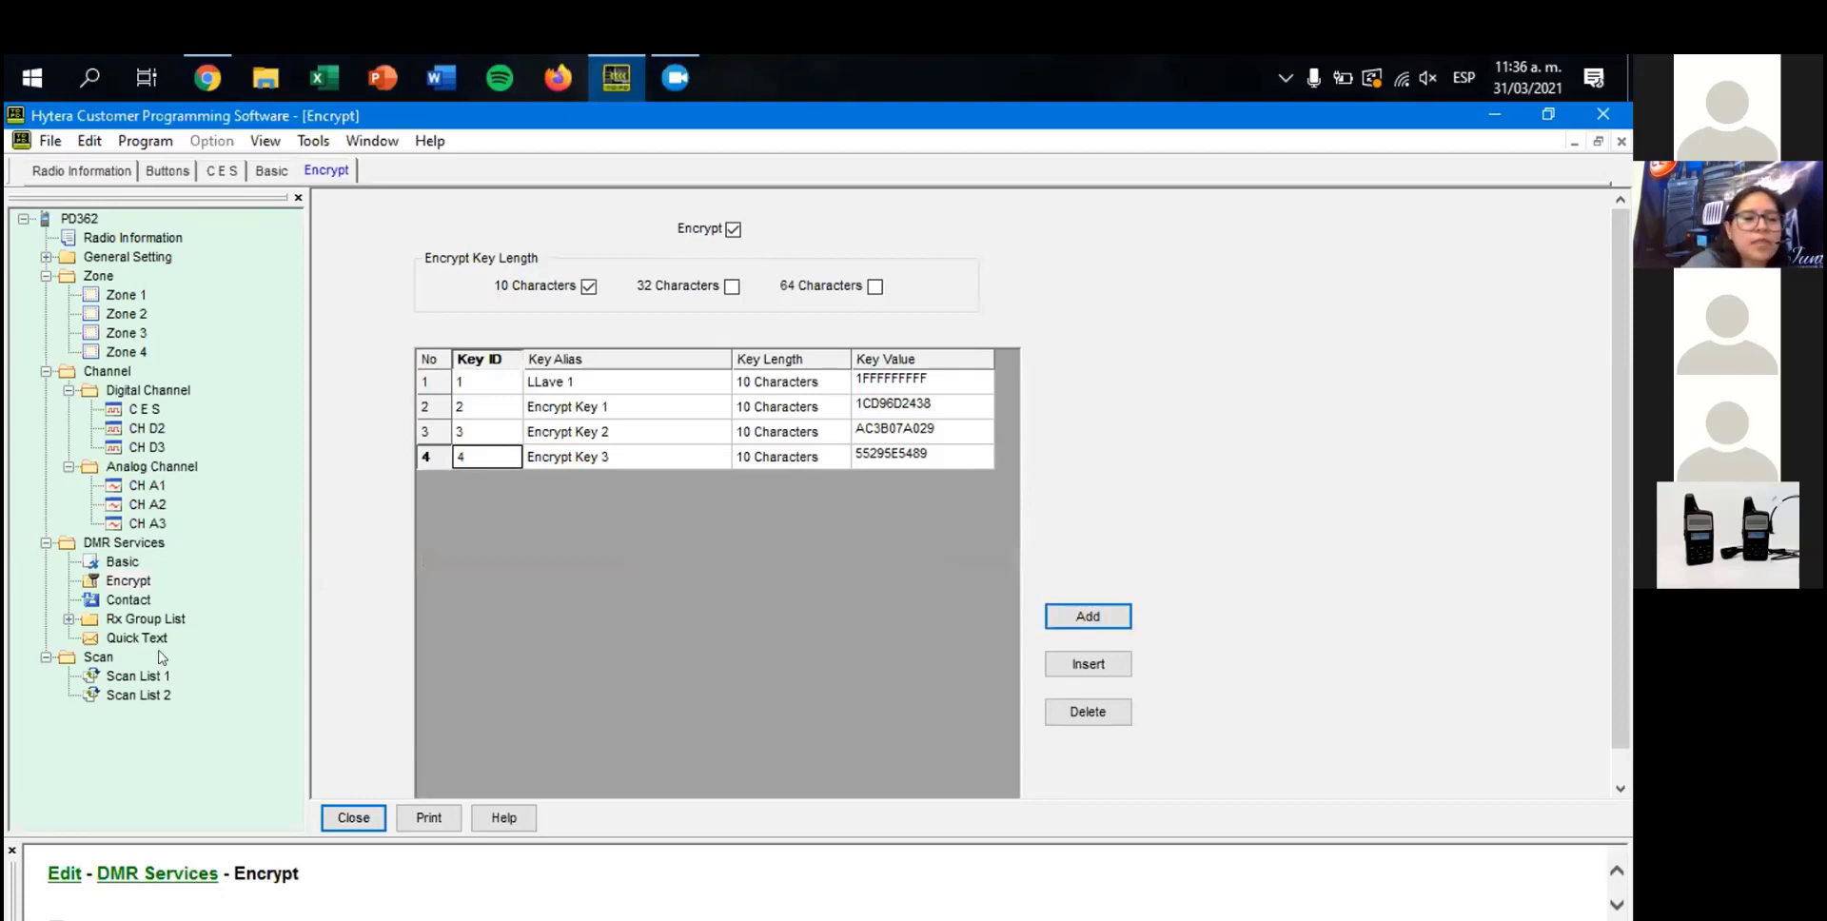
{"action": "left_click", "coordinate": [68, 620]}
{"action": "left_click", "coordinate": [131, 599]}
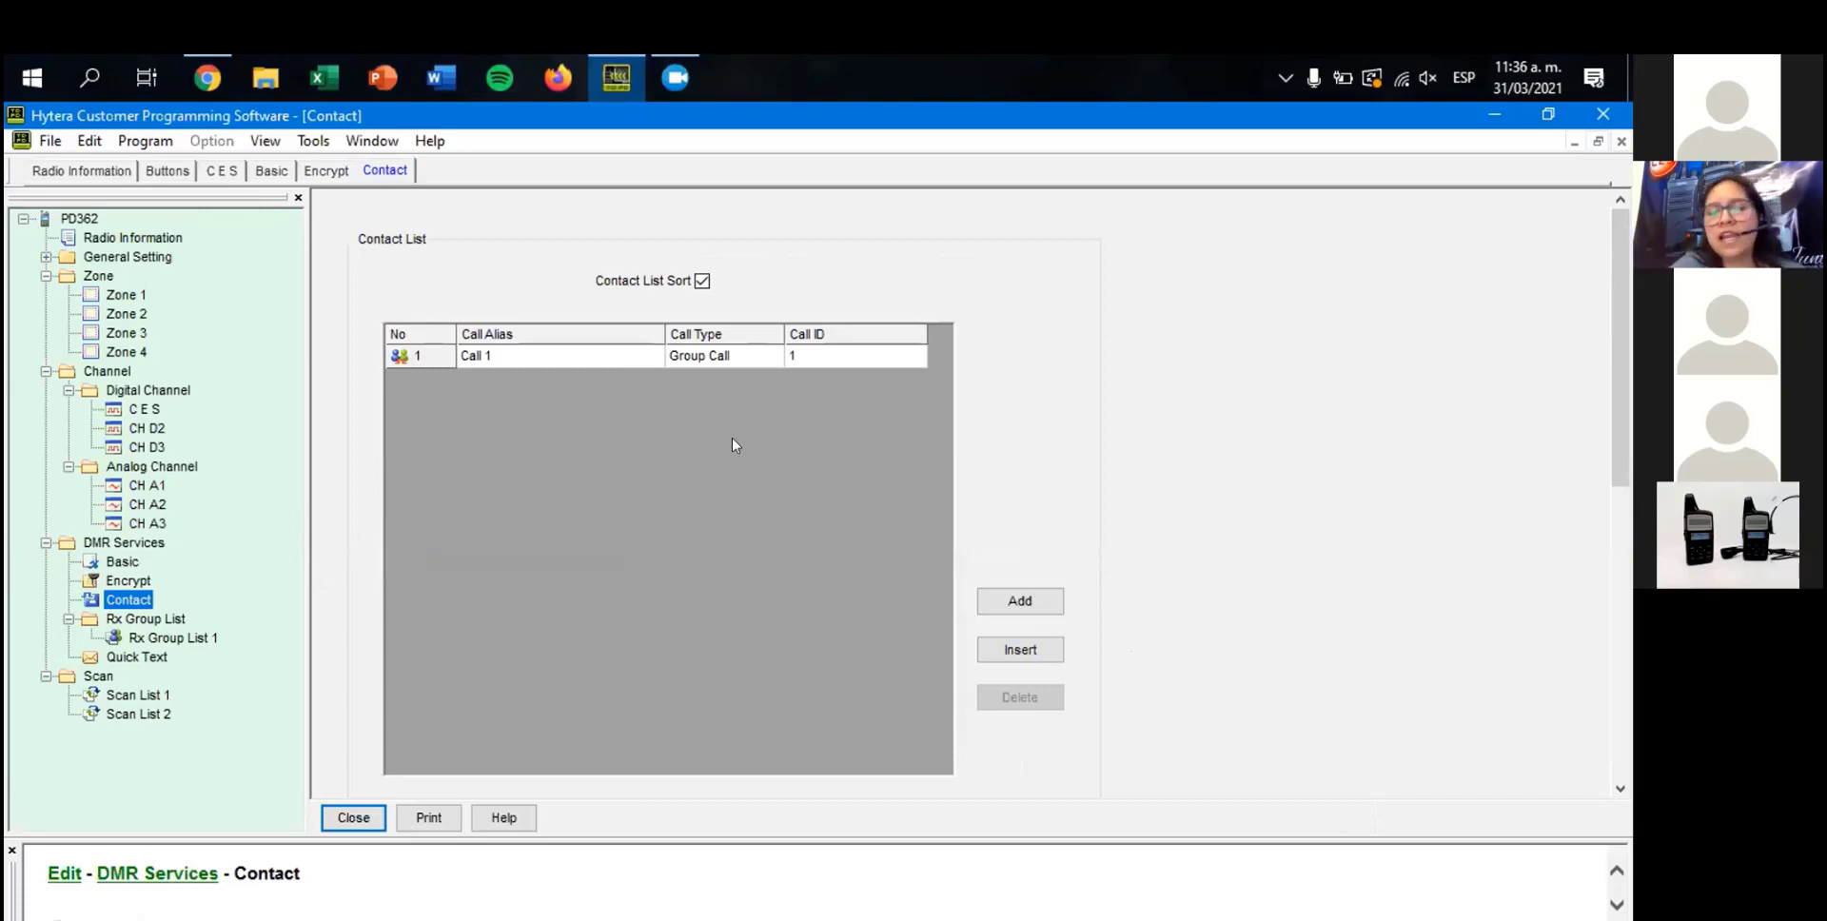
Step: Name the first contact 'Grupo 1' with Call ID 1 and view Rx Group List 1
{"action": "double_click", "coordinate": [554, 352]}
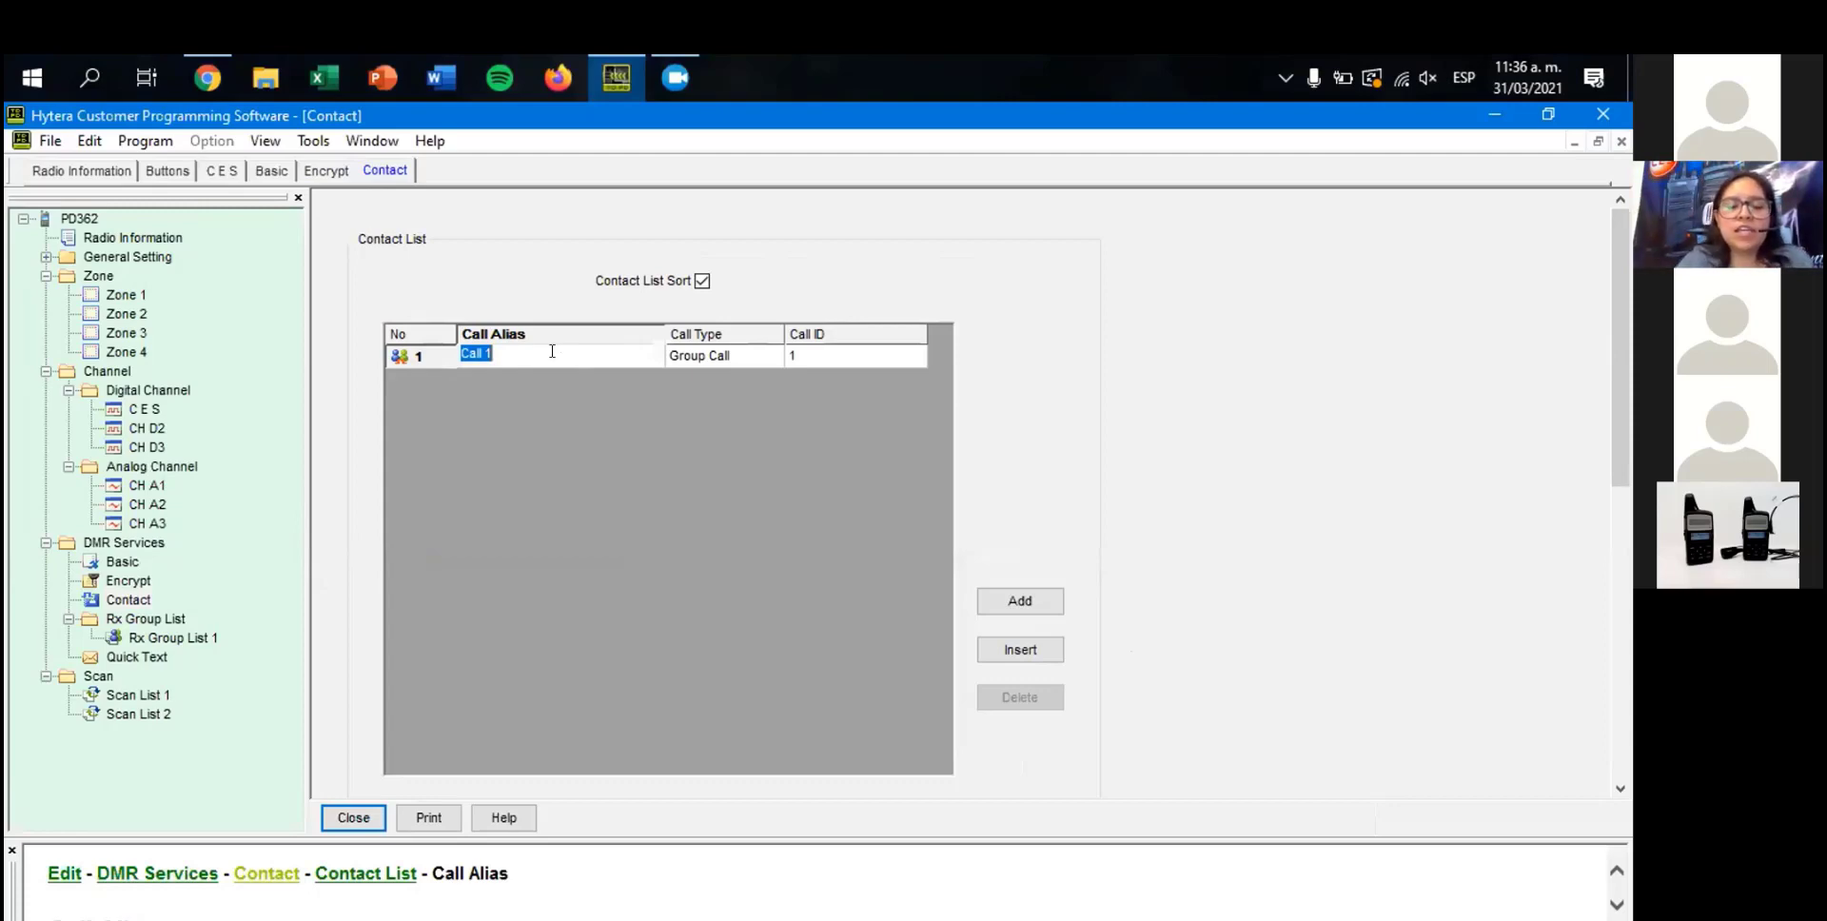
{"action": "type", "text": "G"}
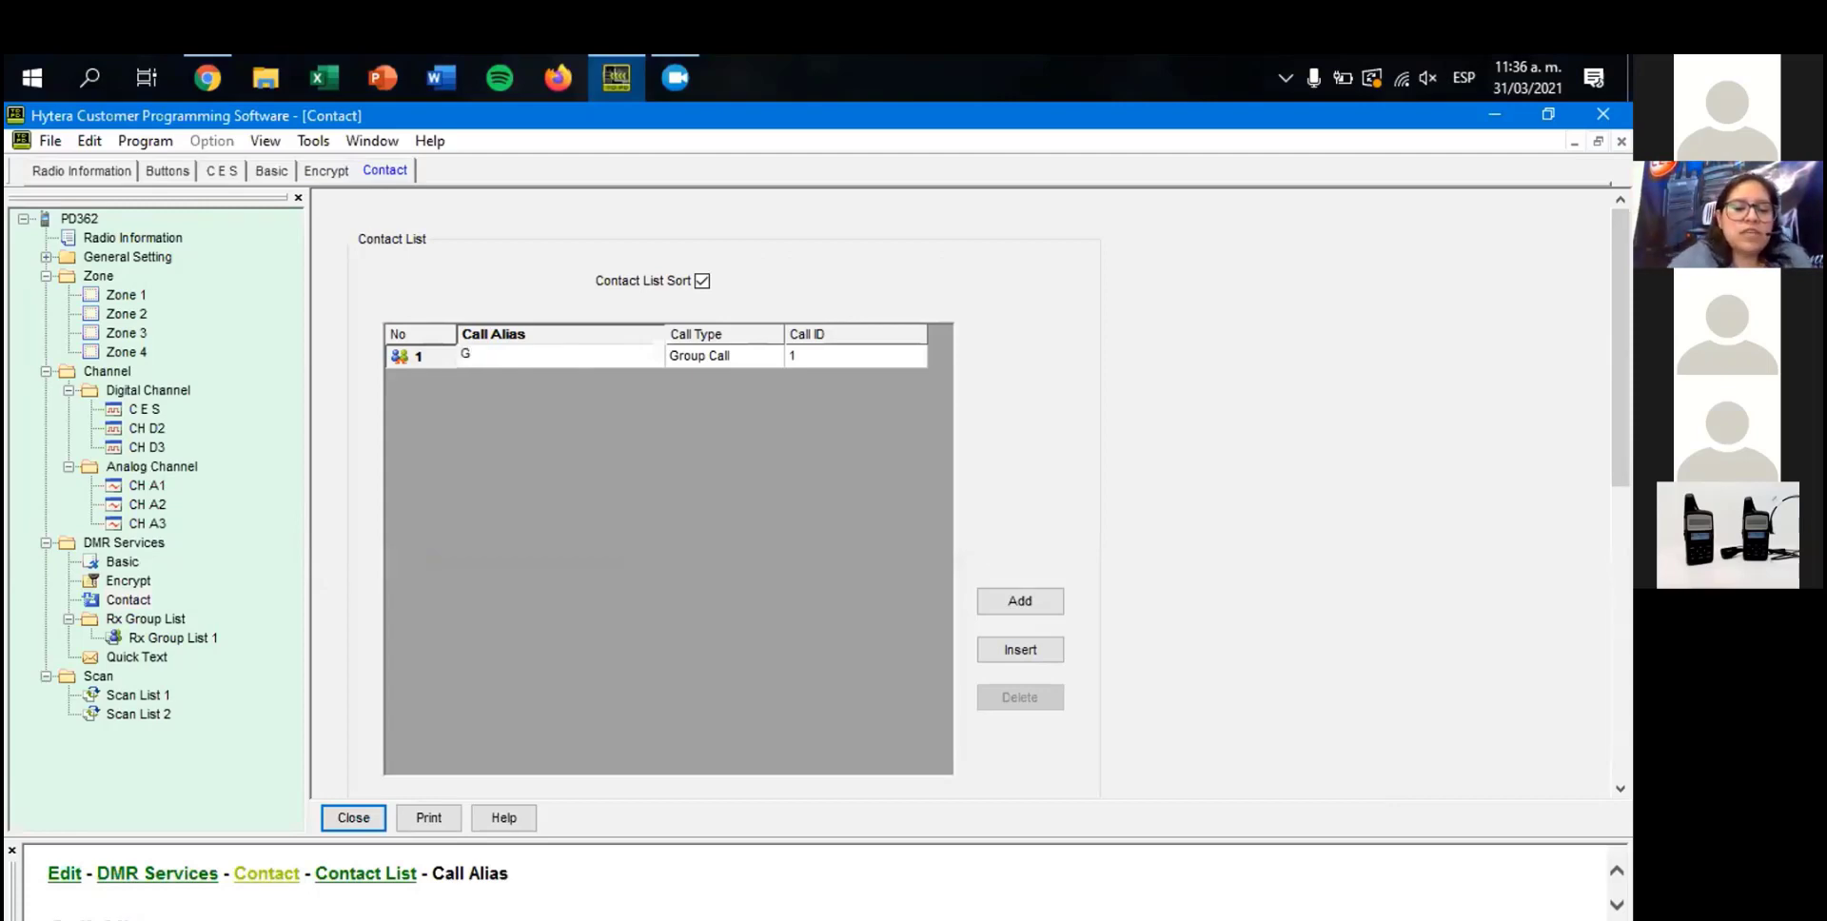
{"action": "type", "text": "rupo 1"}
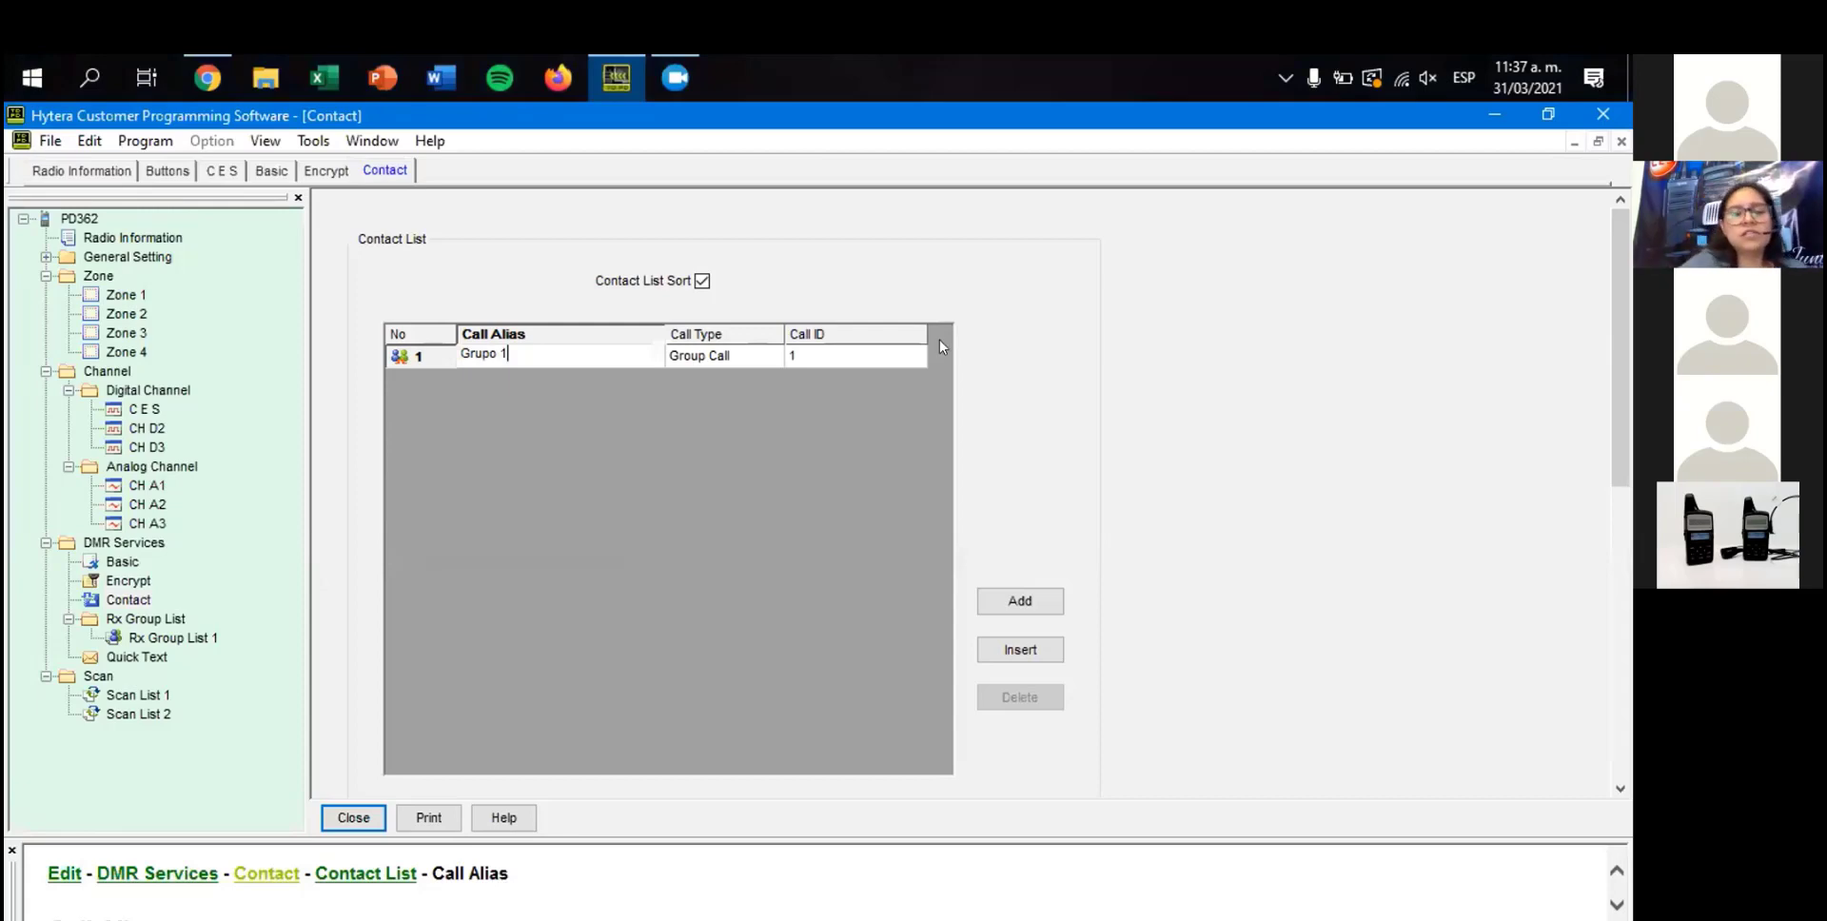
{"action": "left_click", "coordinate": [821, 352]}
{"action": "type", "text": "100"}
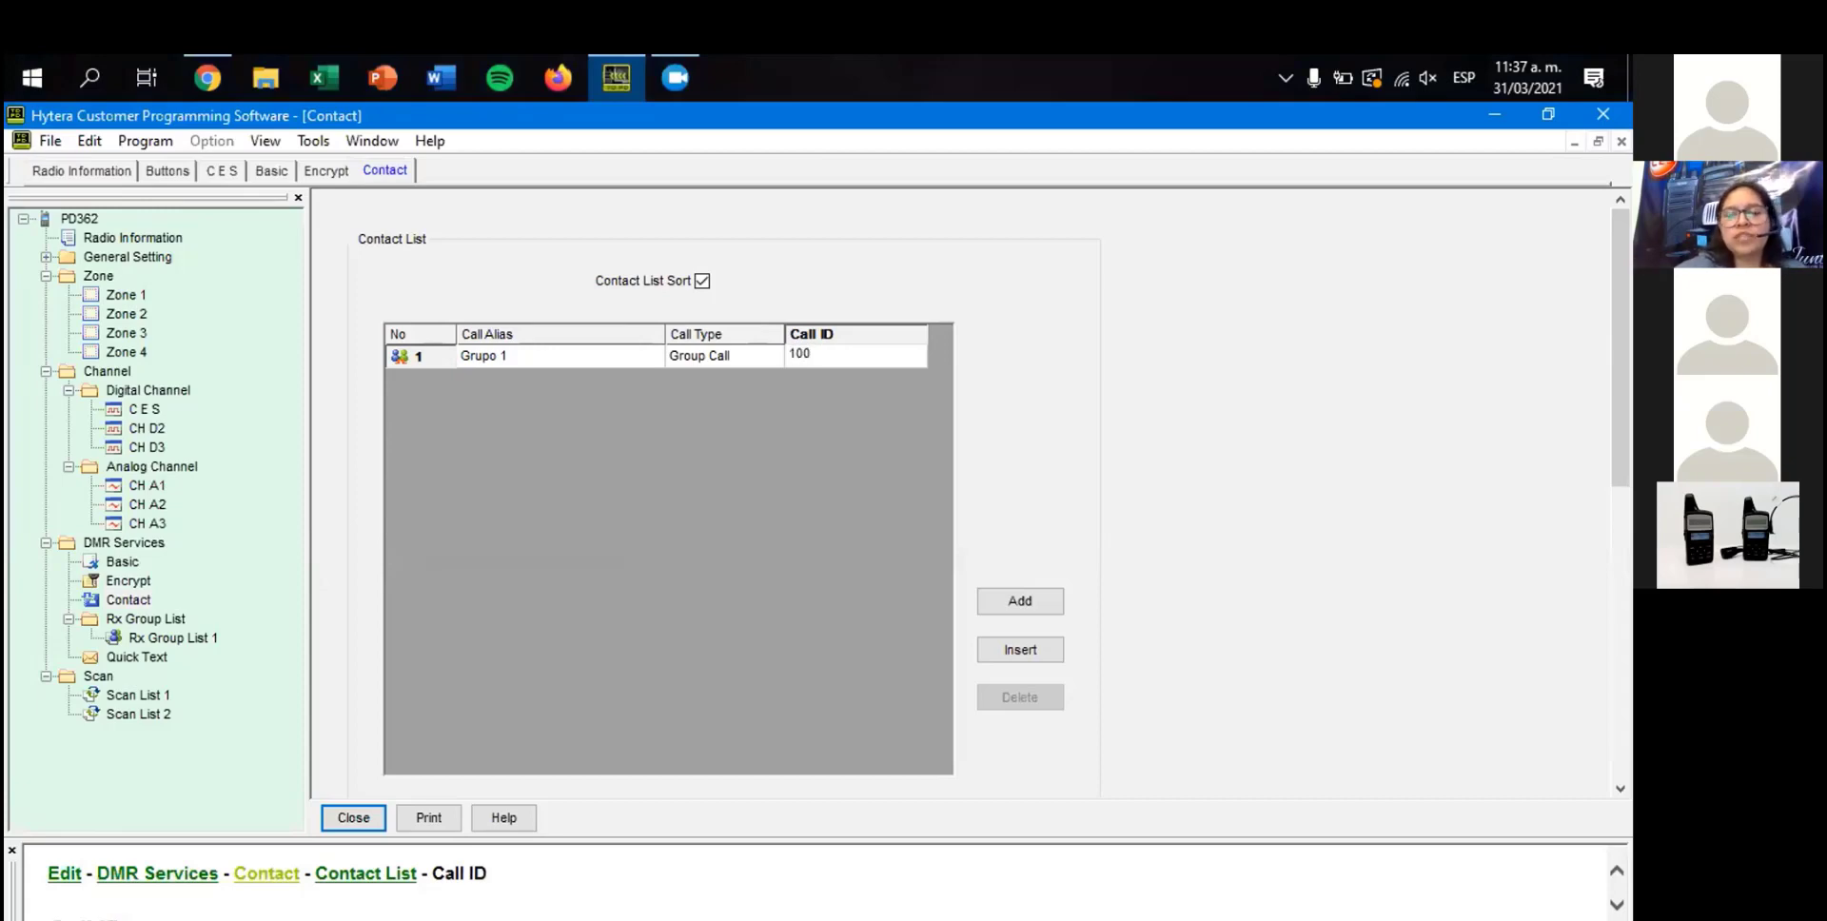
{"action": "type", "text": "0"}
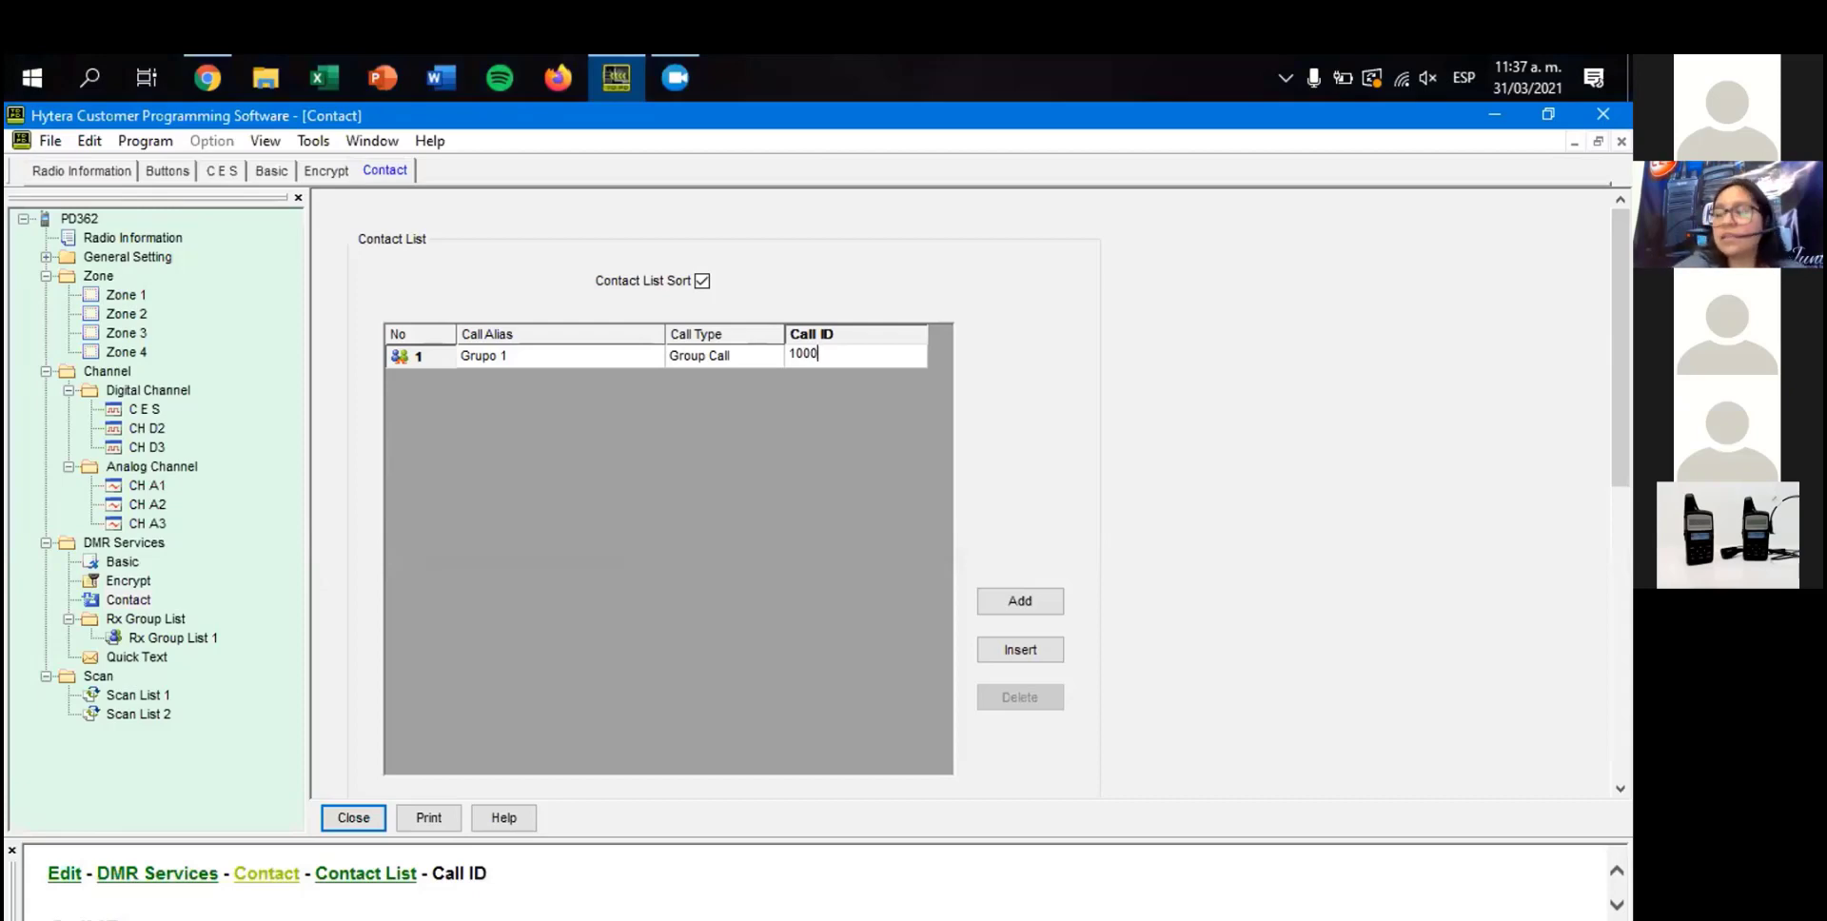
{"action": "key", "text": "BackSpace"}
{"action": "key", "text": "BackSpace"}
{"action": "key", "text": "BackSpace"}
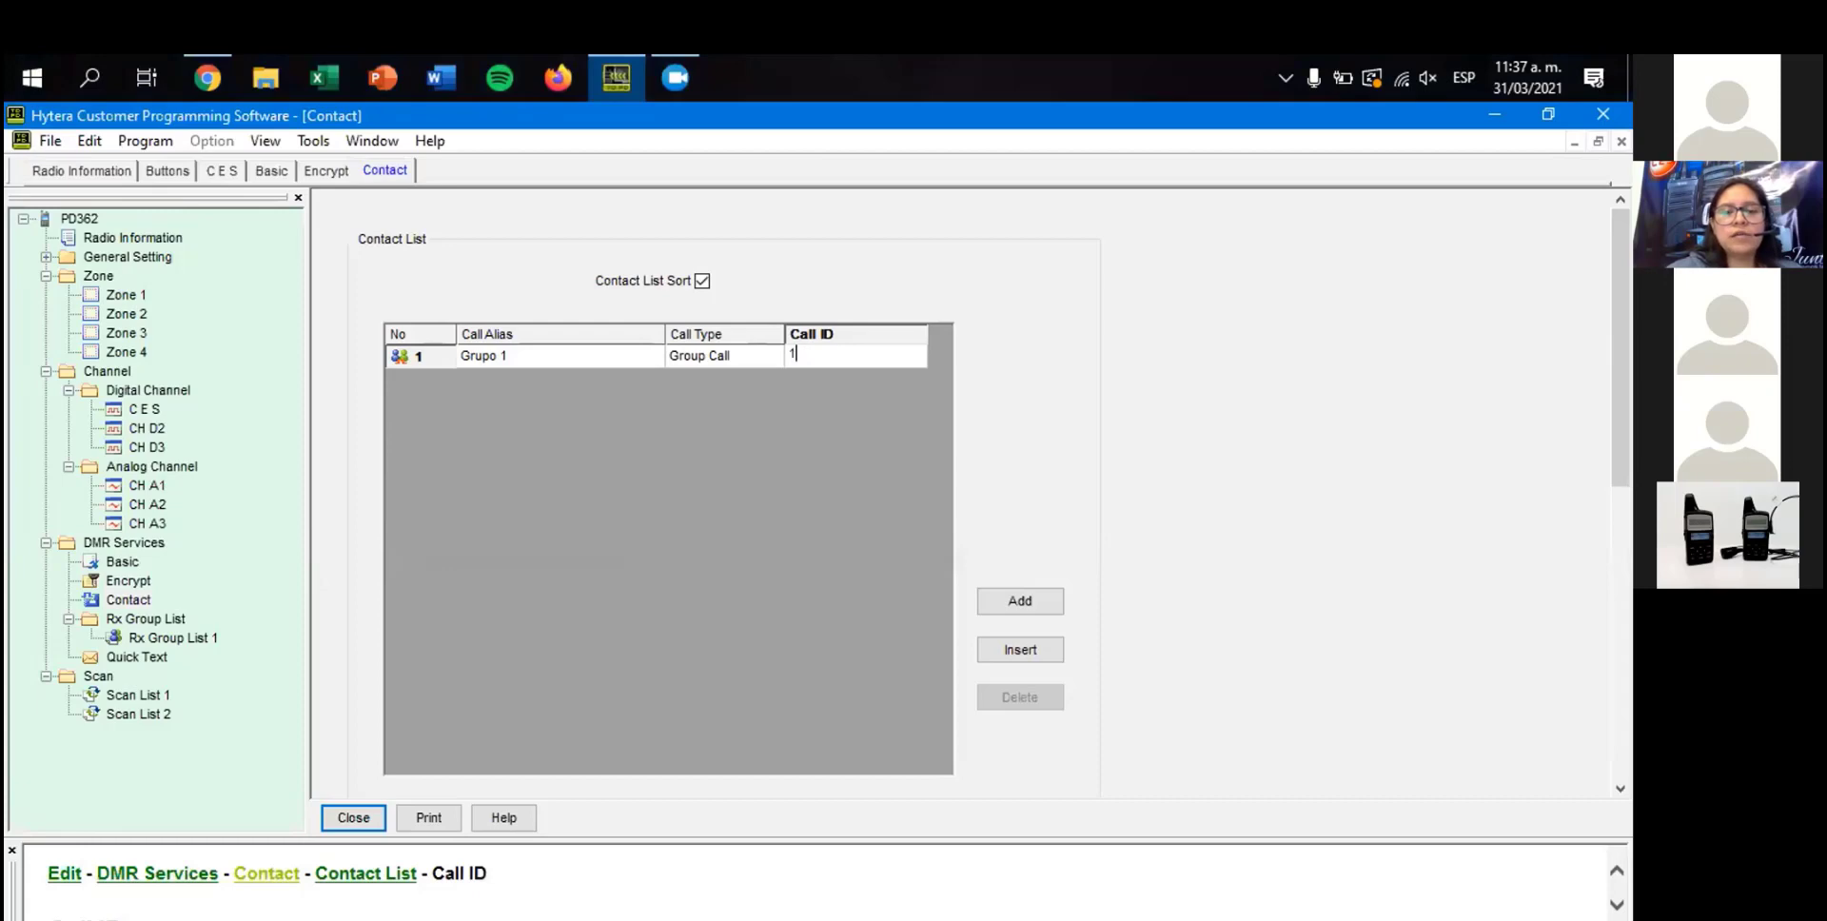
{"action": "left_click", "coordinate": [808, 624]}
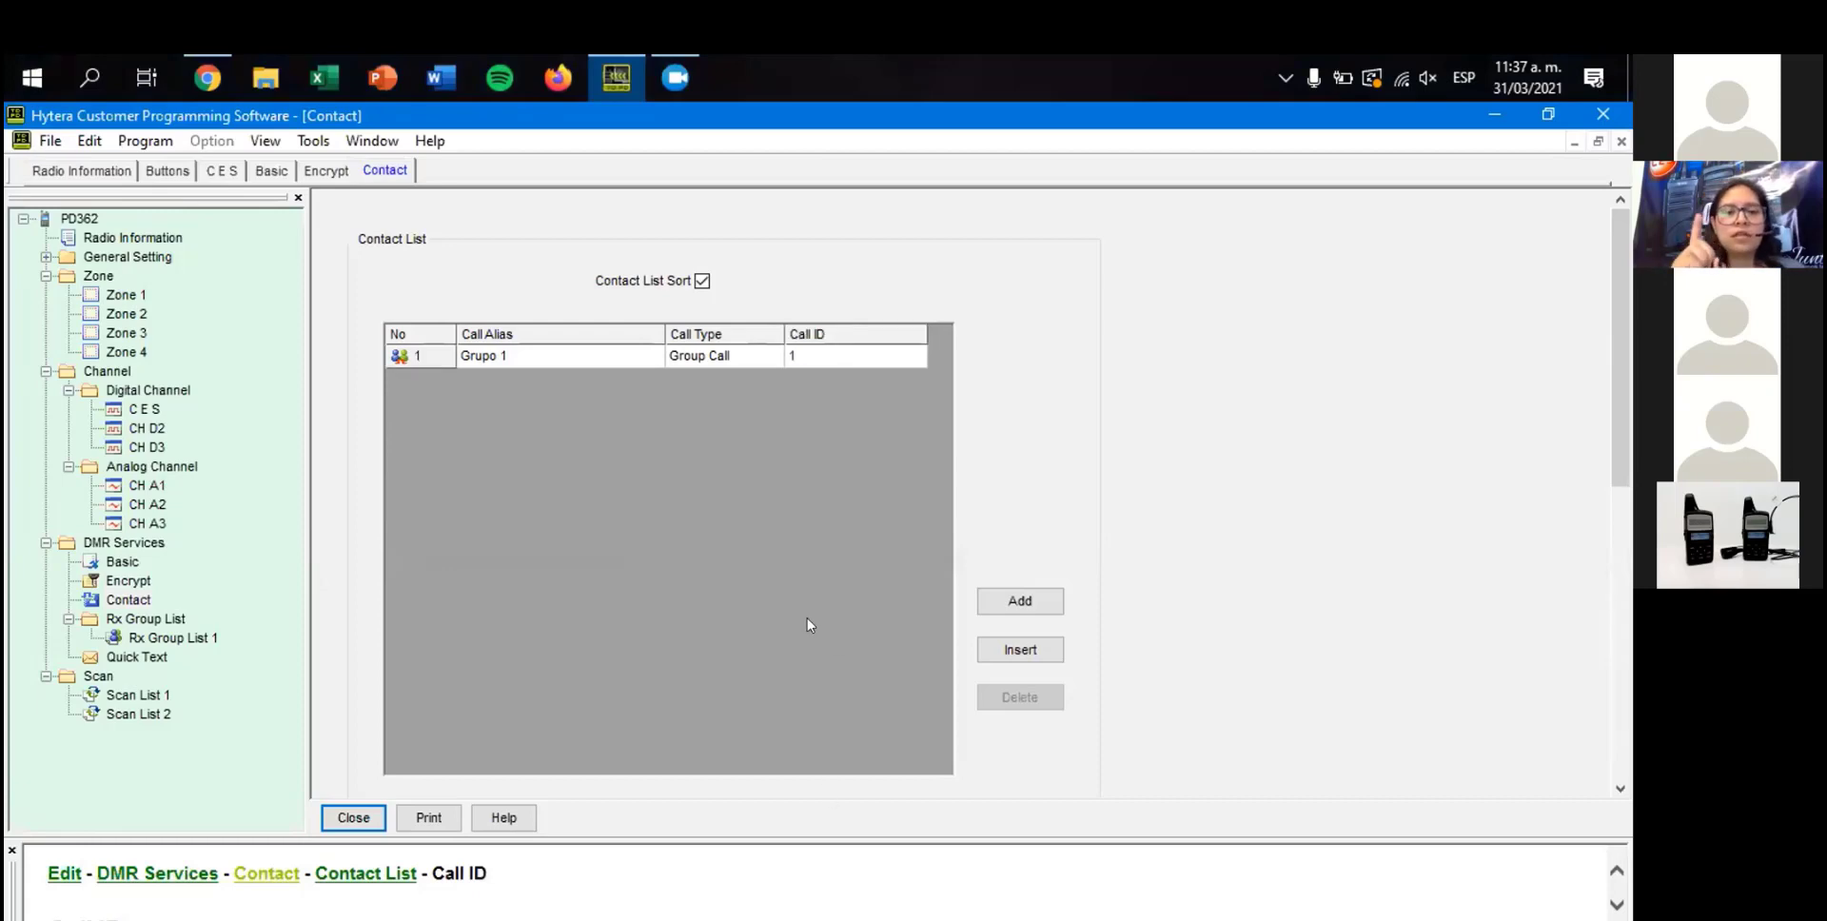
{"action": "left_click", "coordinate": [168, 638]}
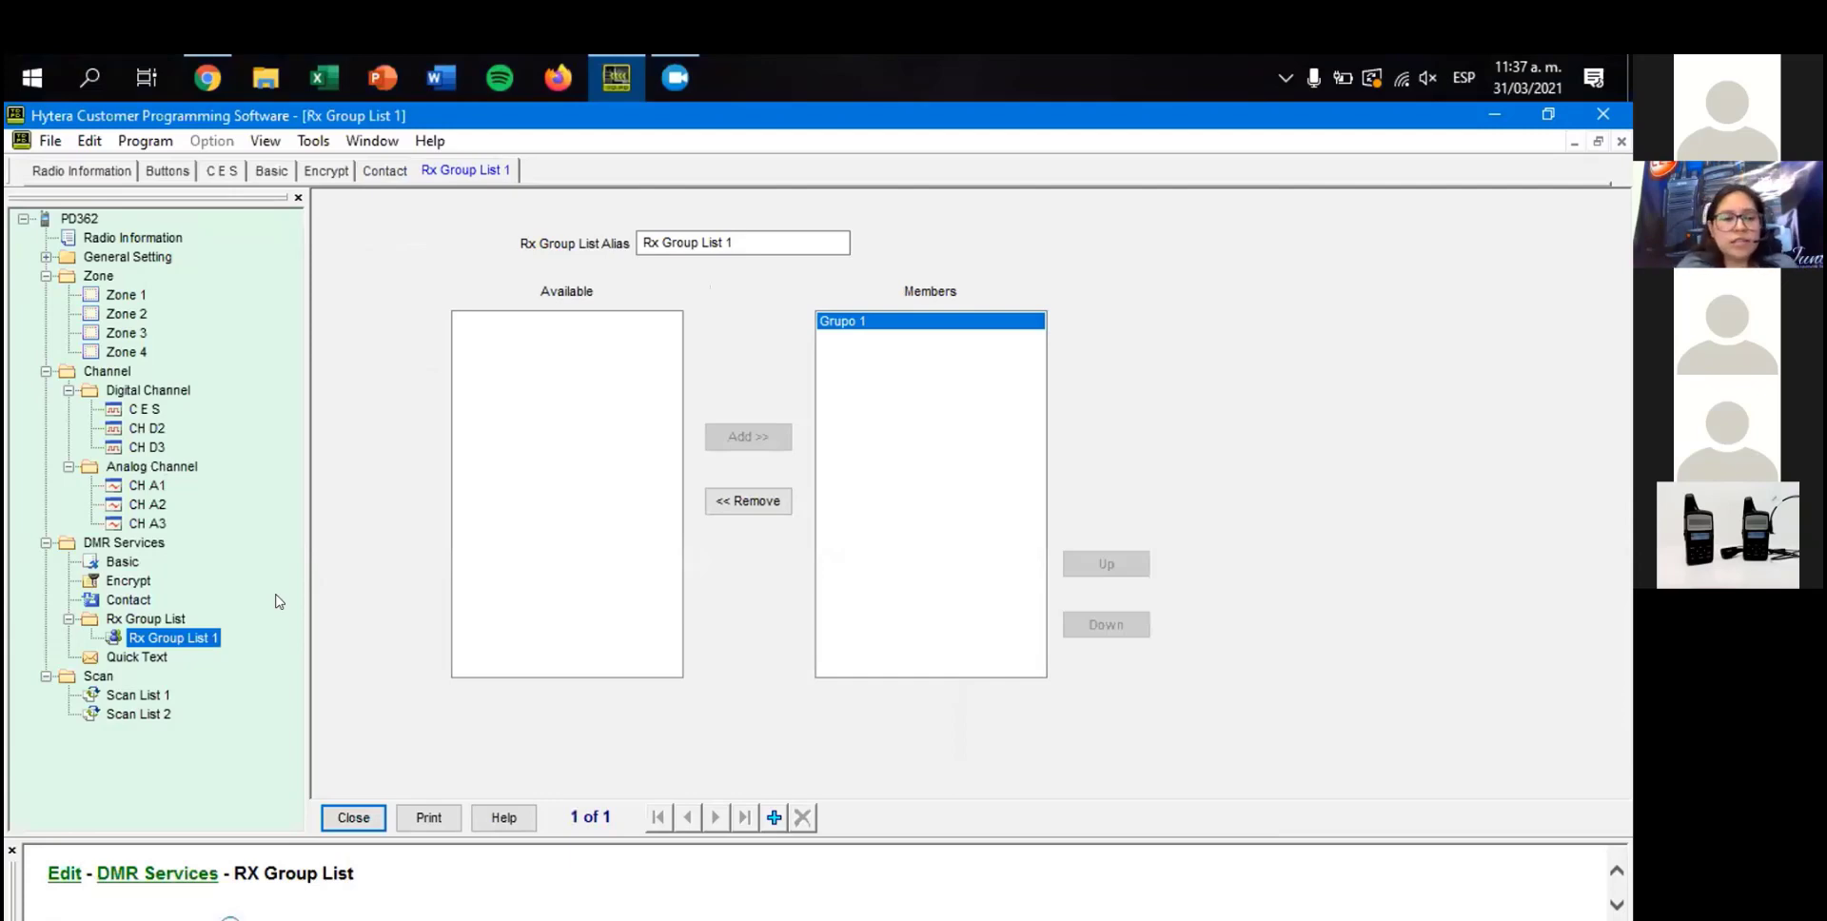
Step: Add Rx Group List 2 and Rx Group List 3
{"action": "left_click", "coordinate": [144, 619]}
{"action": "right_click", "coordinate": [146, 620]}
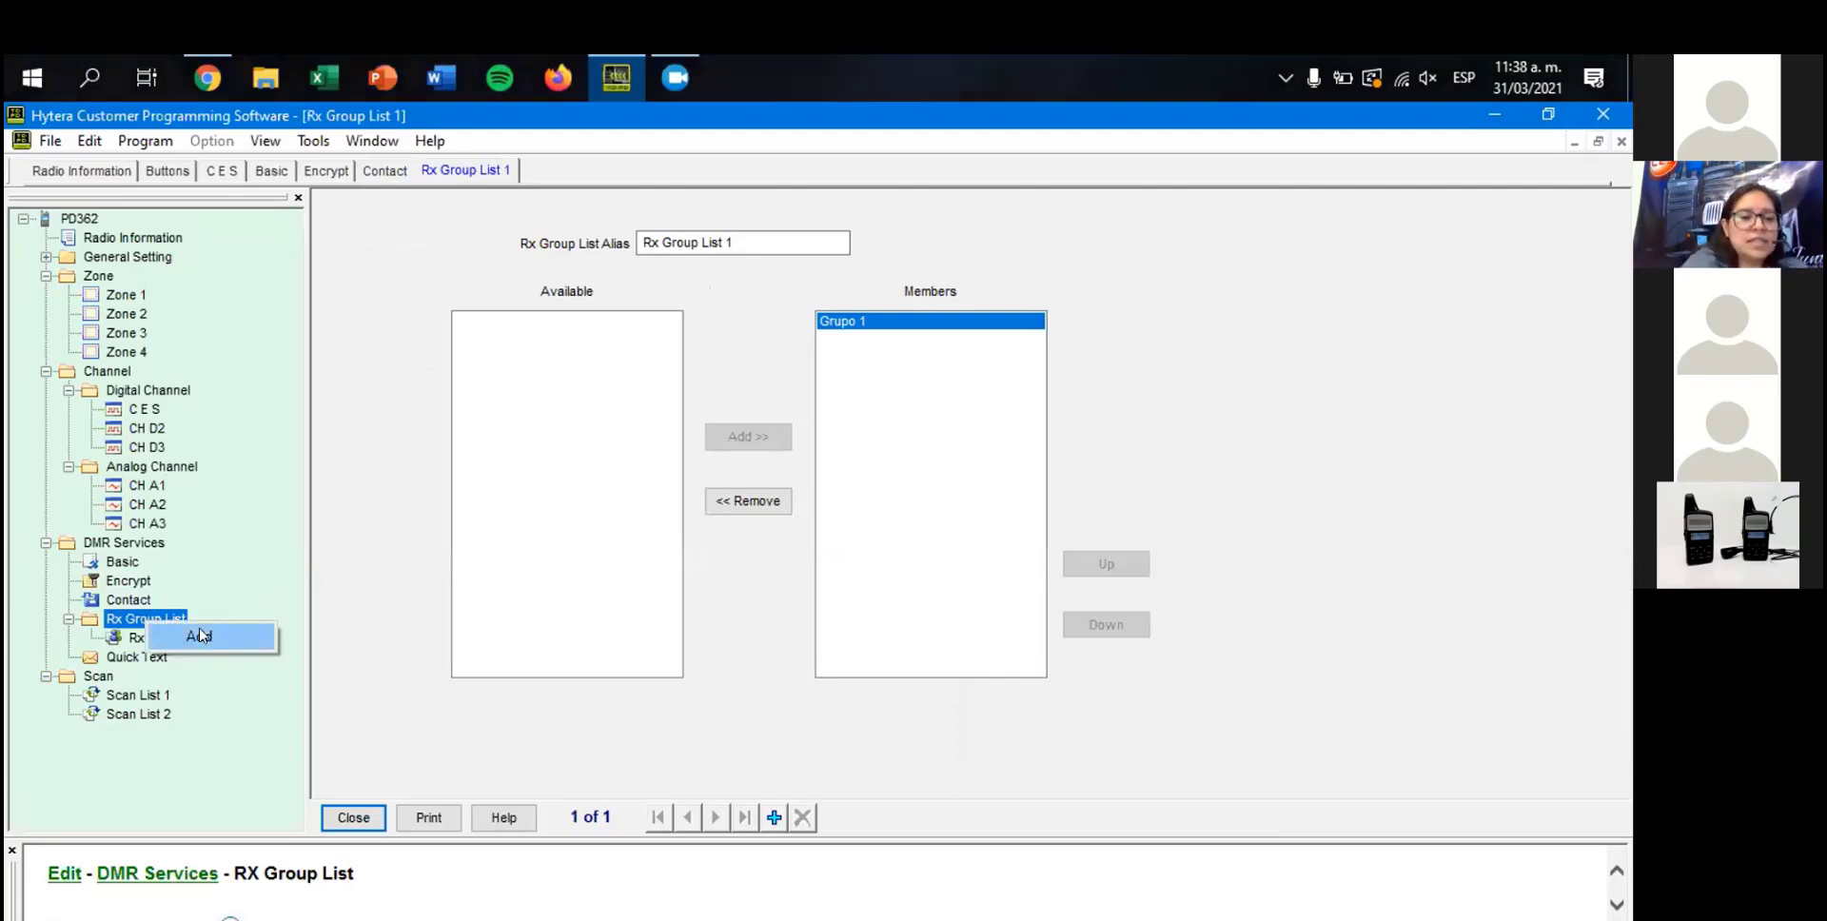
{"action": "left_click", "coordinate": [200, 635]}
{"action": "right_click", "coordinate": [169, 621]}
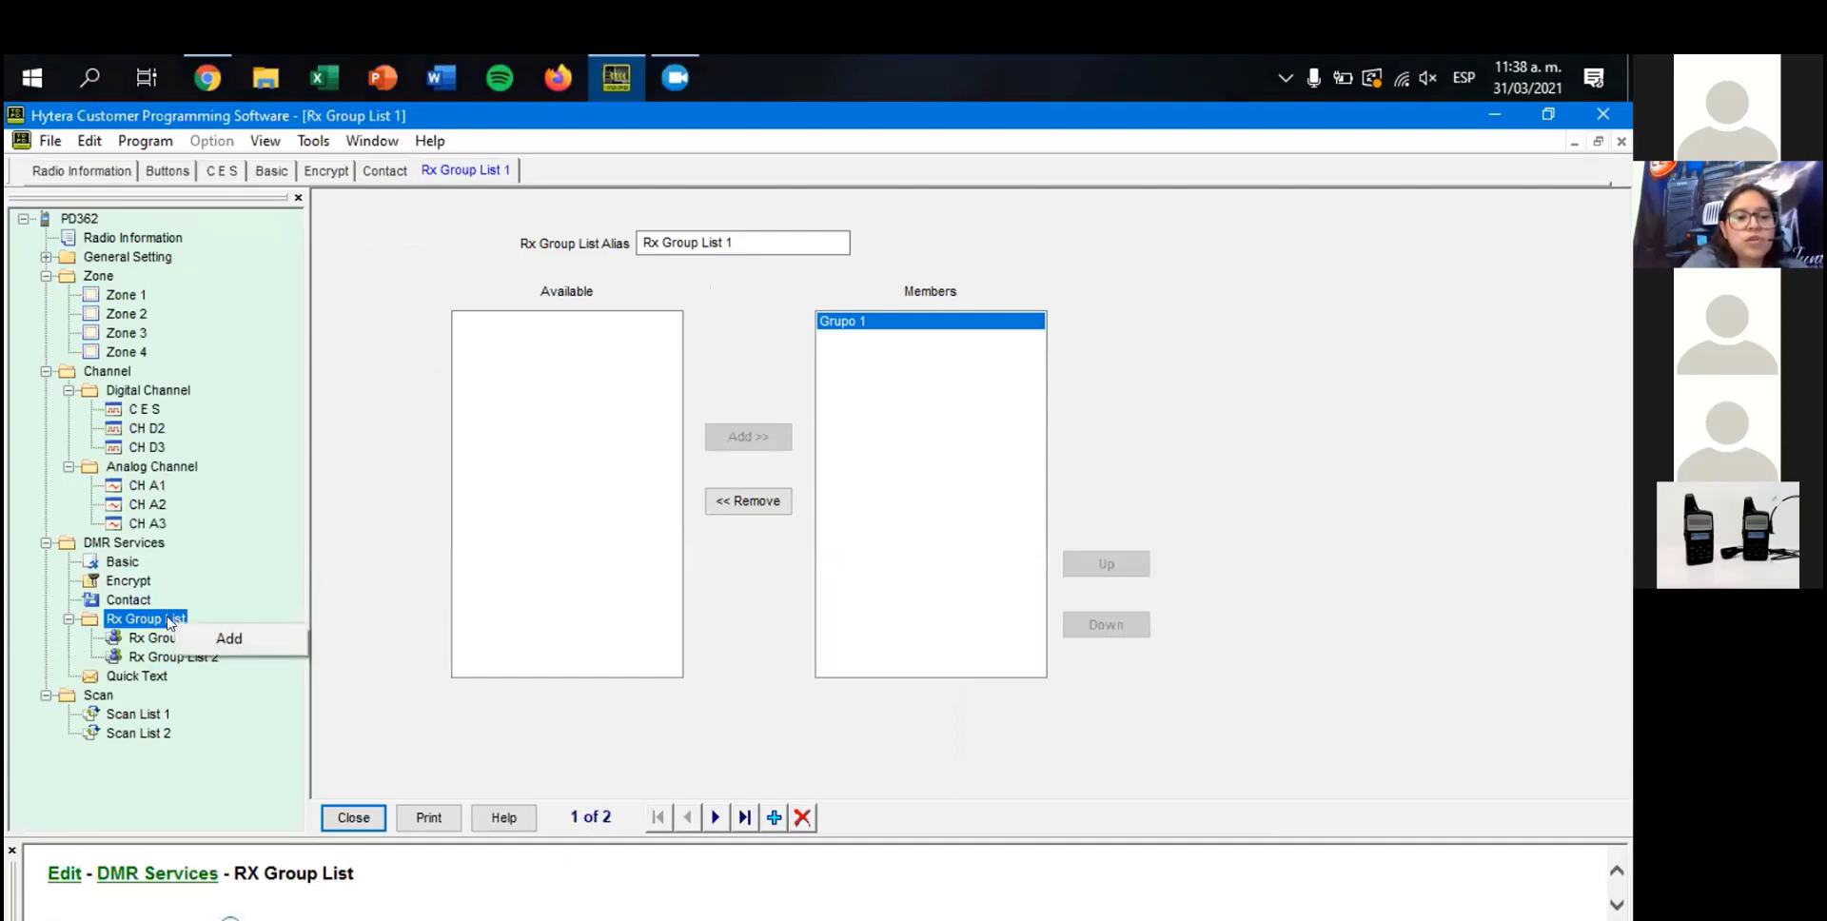
{"action": "left_click", "coordinate": [180, 645]}
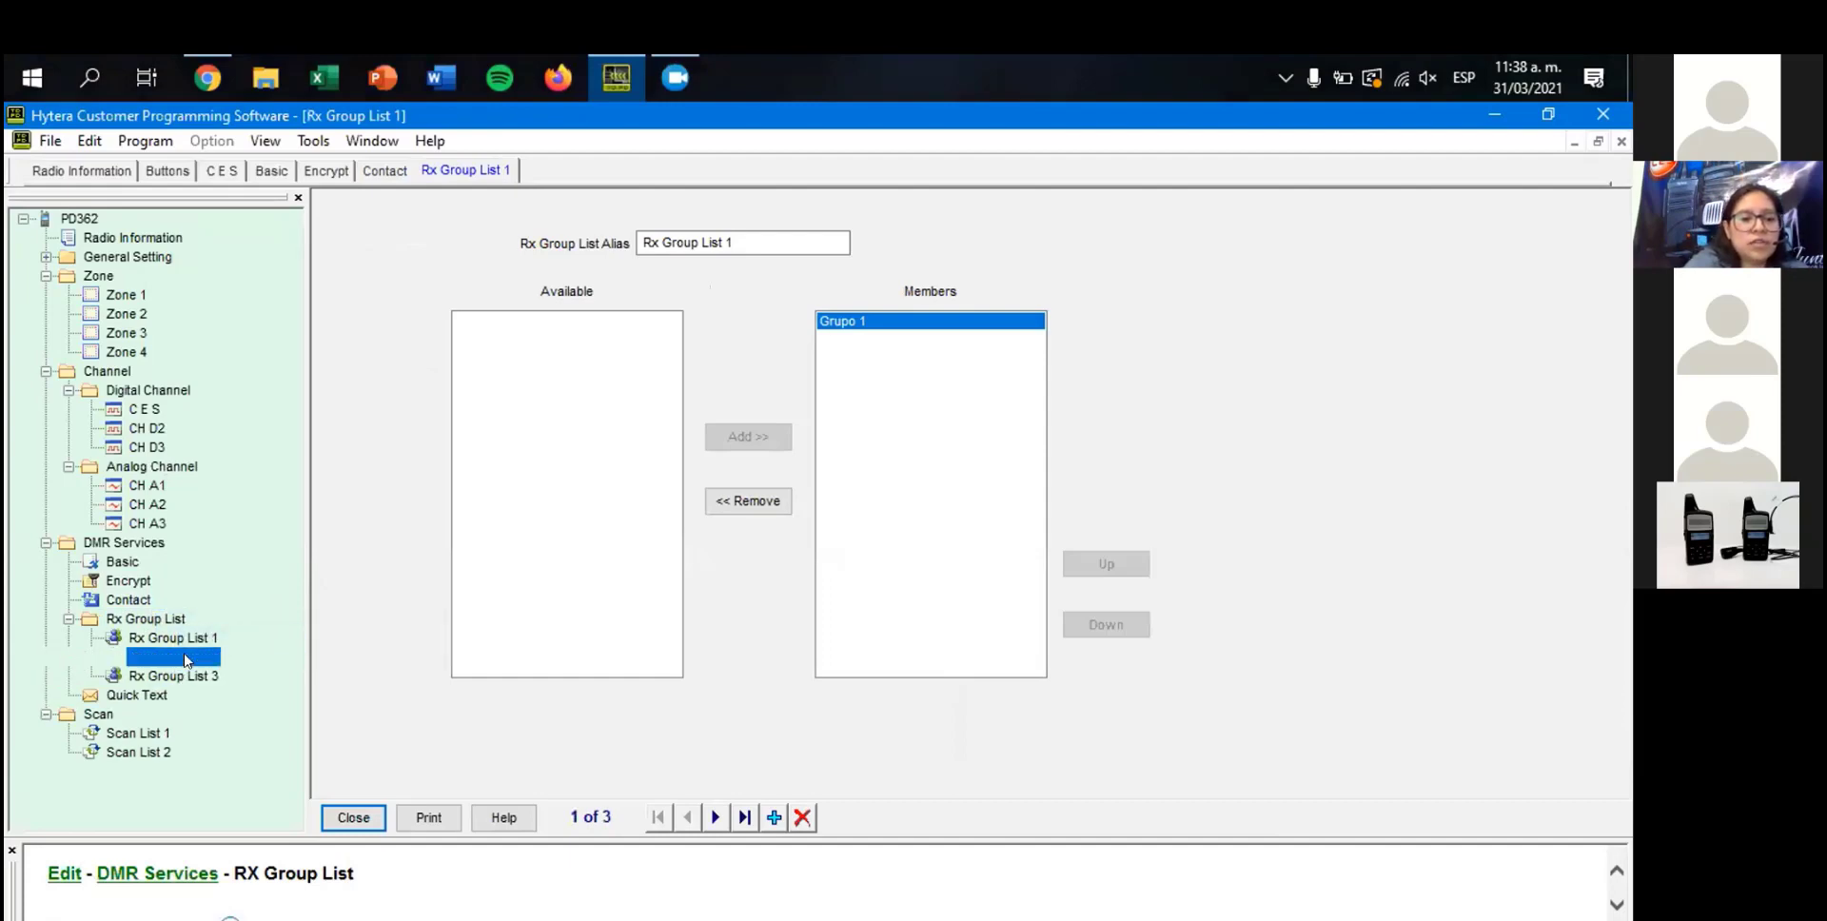
Step: Rename Rx Group List 2 to 'Rx Group 2'
{"action": "left_click", "coordinate": [186, 661]}
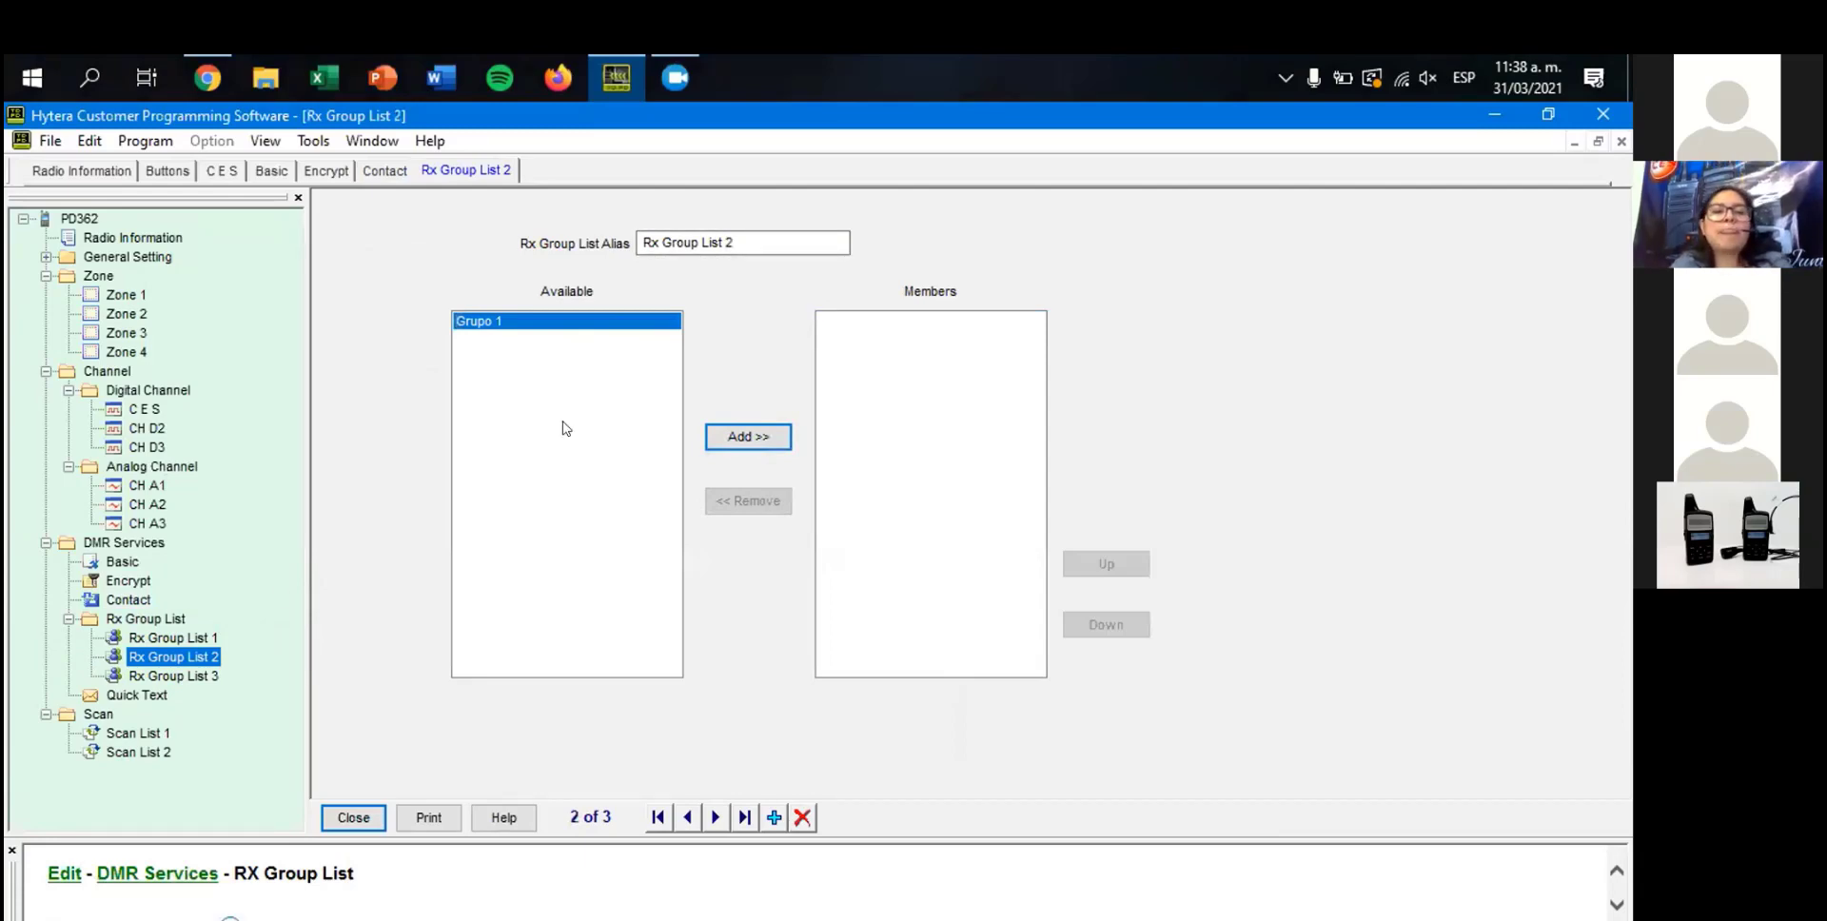
{"action": "left_click", "coordinate": [746, 242]}
{"action": "key", "text": "BackSpace"}
{"action": "key", "text": "BackSpace"}
{"action": "key", "text": "BackSpace"}
{"action": "key", "text": "BackSpace"}
{"action": "key", "text": "BackSpace"}
{"action": "key", "text": "BackSpace"}
{"action": "key", "text": "BackSpace"}
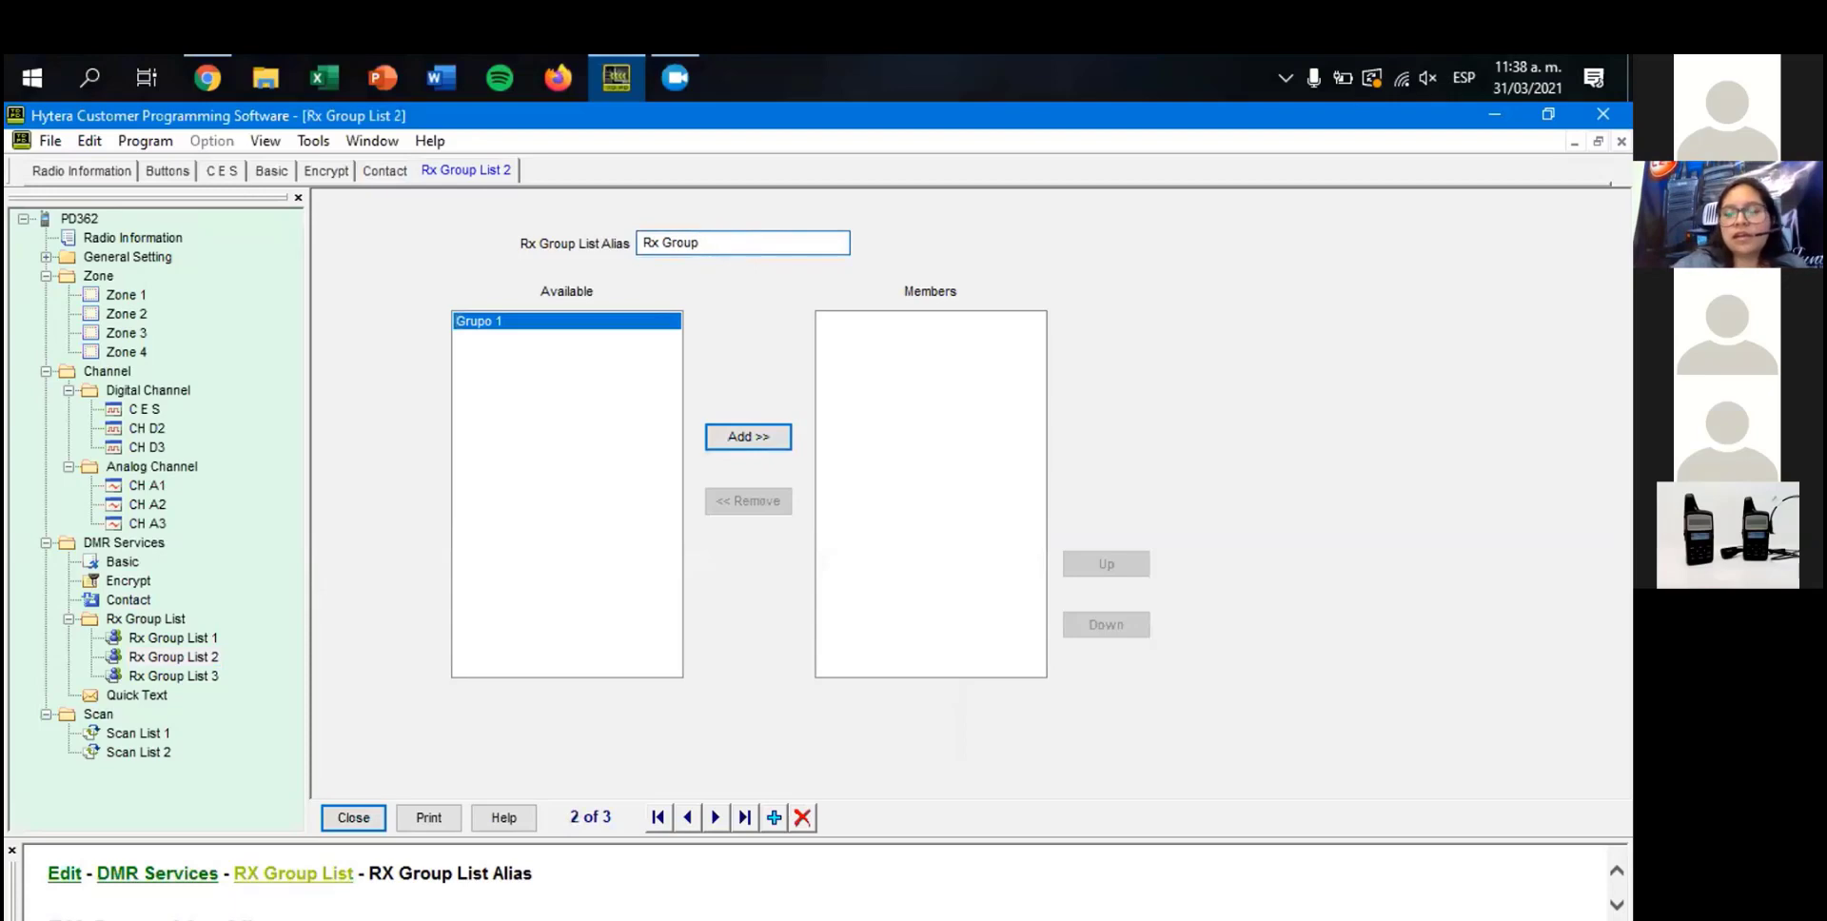
{"action": "type", "text": "2"}
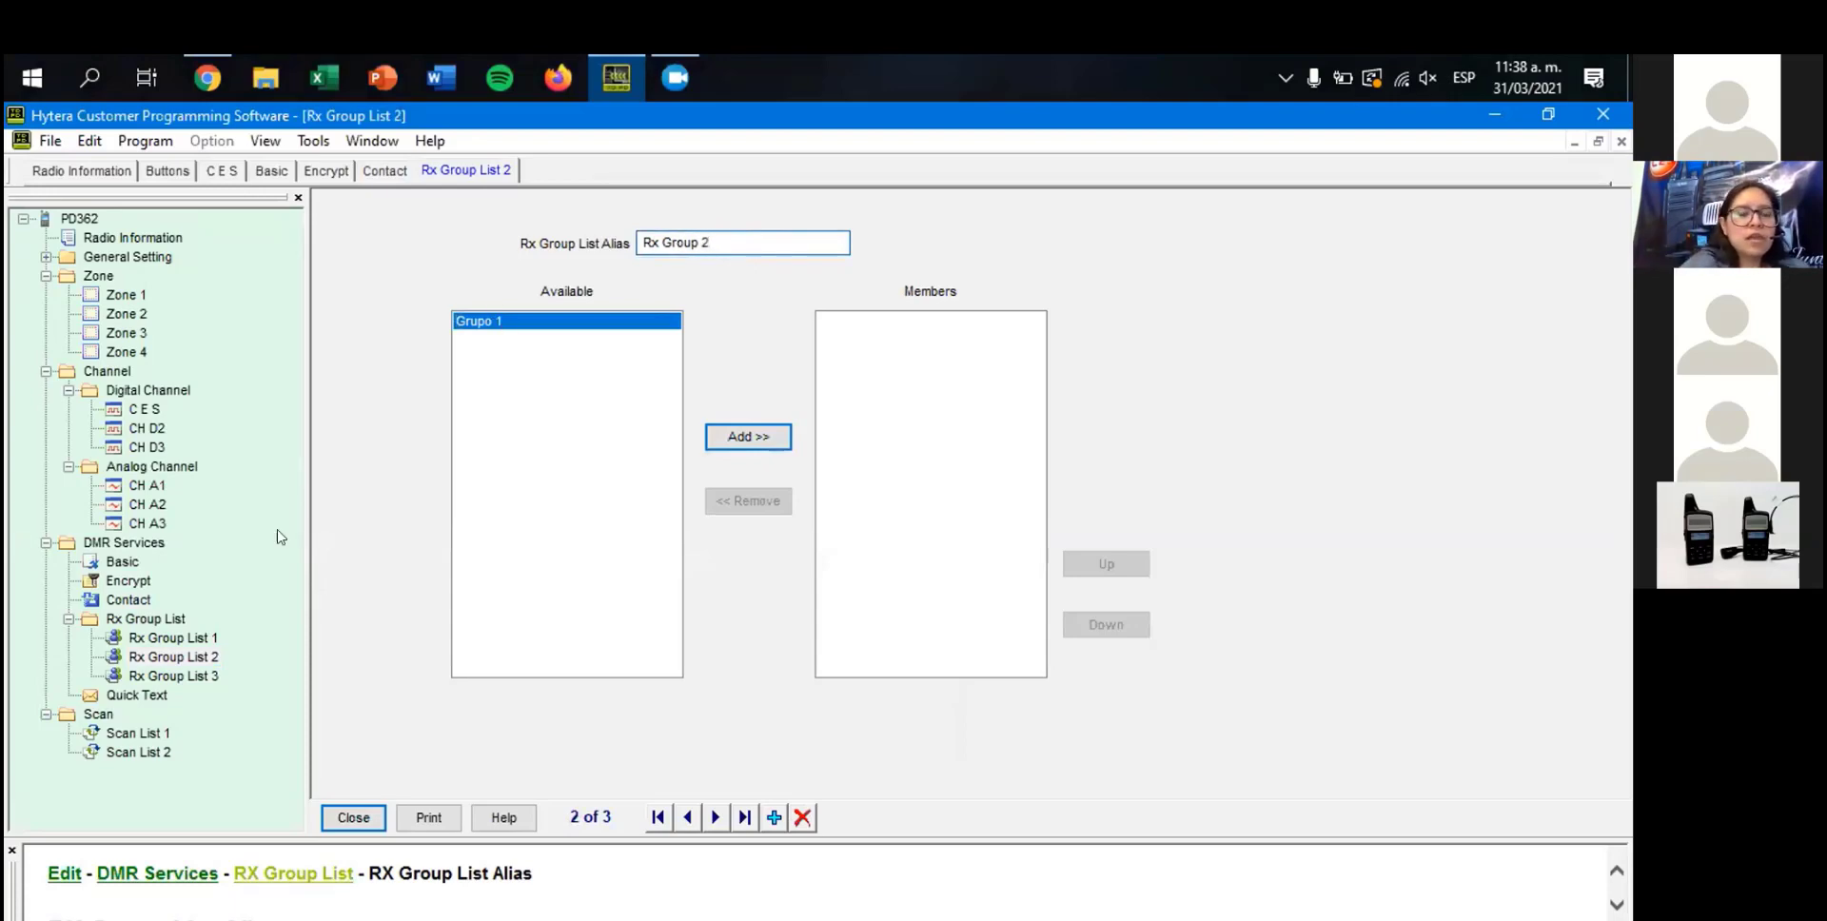
{"action": "left_click", "coordinate": [127, 600]}
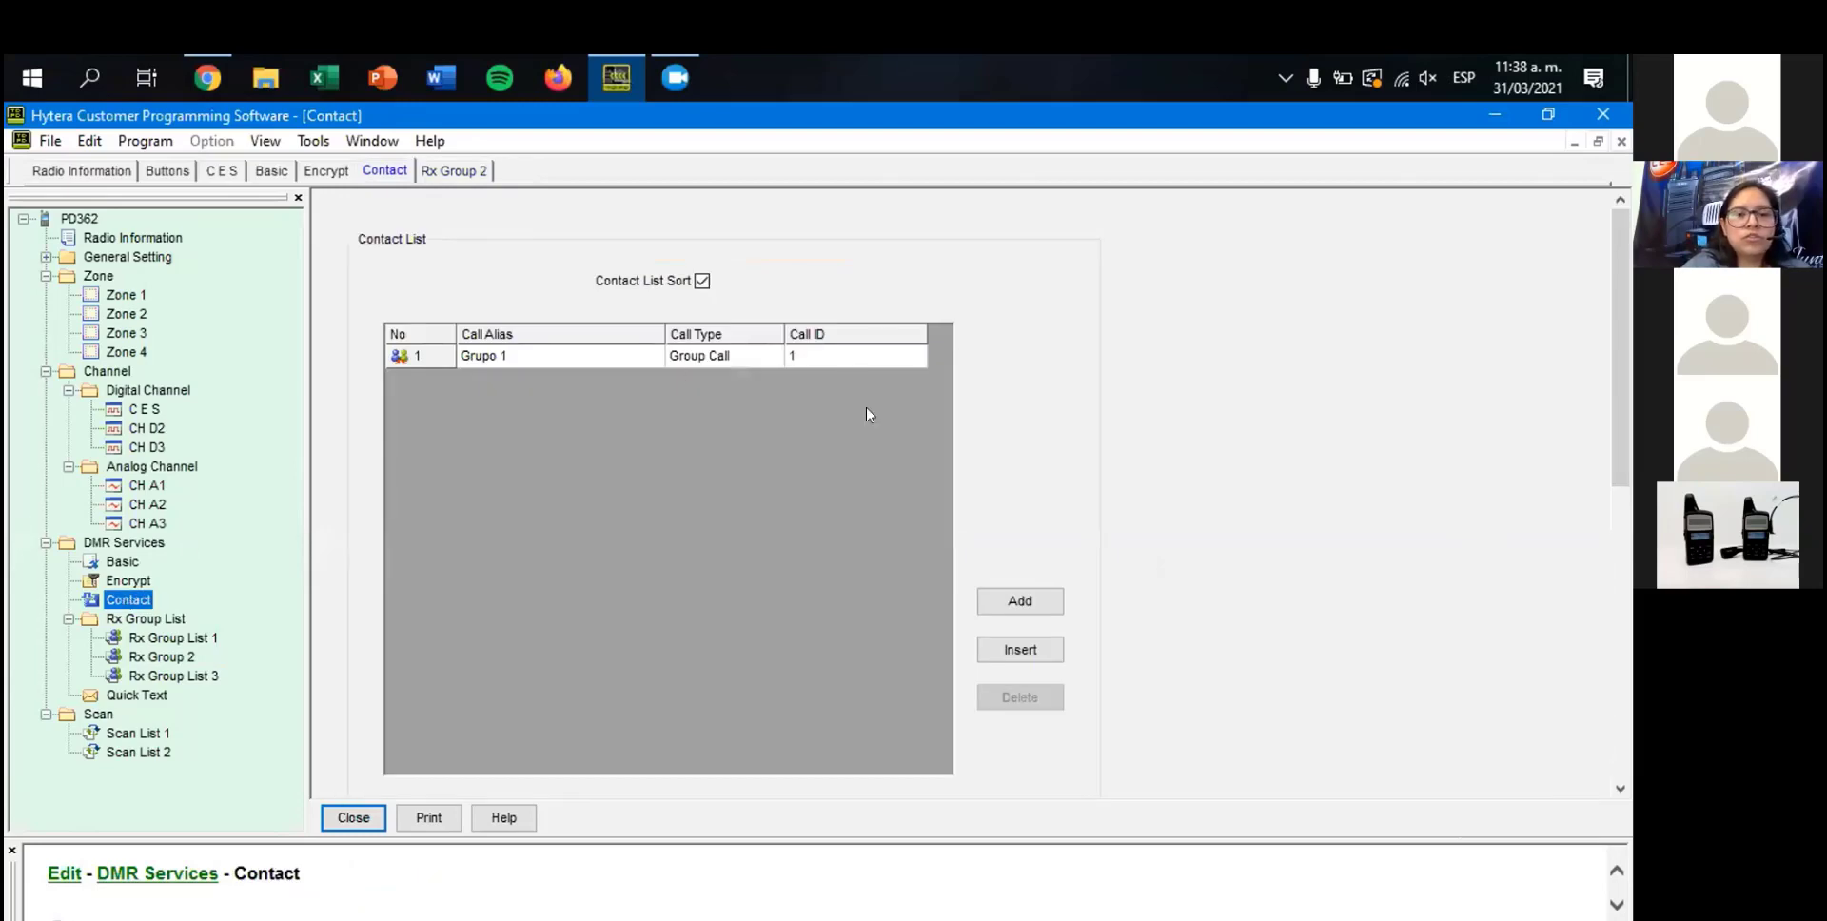
Step: Add new group-call contacts and name the second contact 'Grupo 2'
{"action": "left_click", "coordinate": [1014, 601]}
{"action": "left_click", "coordinate": [1014, 602]}
{"action": "left_click", "coordinate": [1014, 601]}
{"action": "left_click", "coordinate": [1015, 601]}
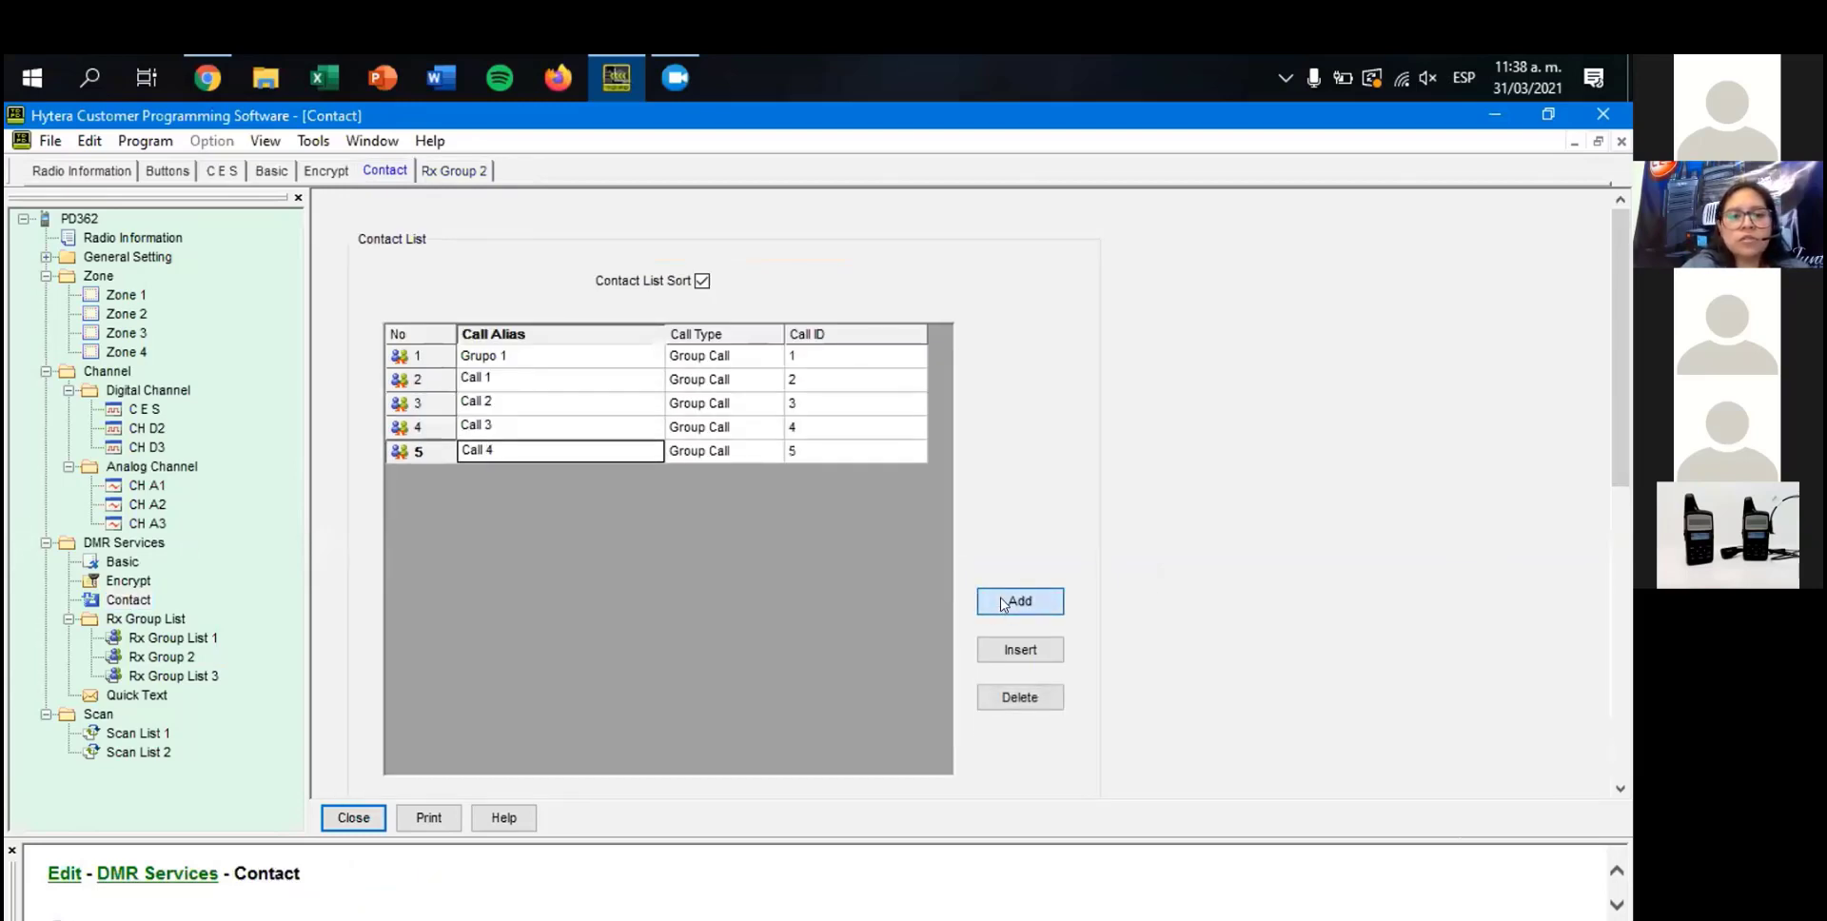
{"action": "left_click", "coordinate": [1014, 601]}
{"action": "left_click", "coordinate": [516, 376]}
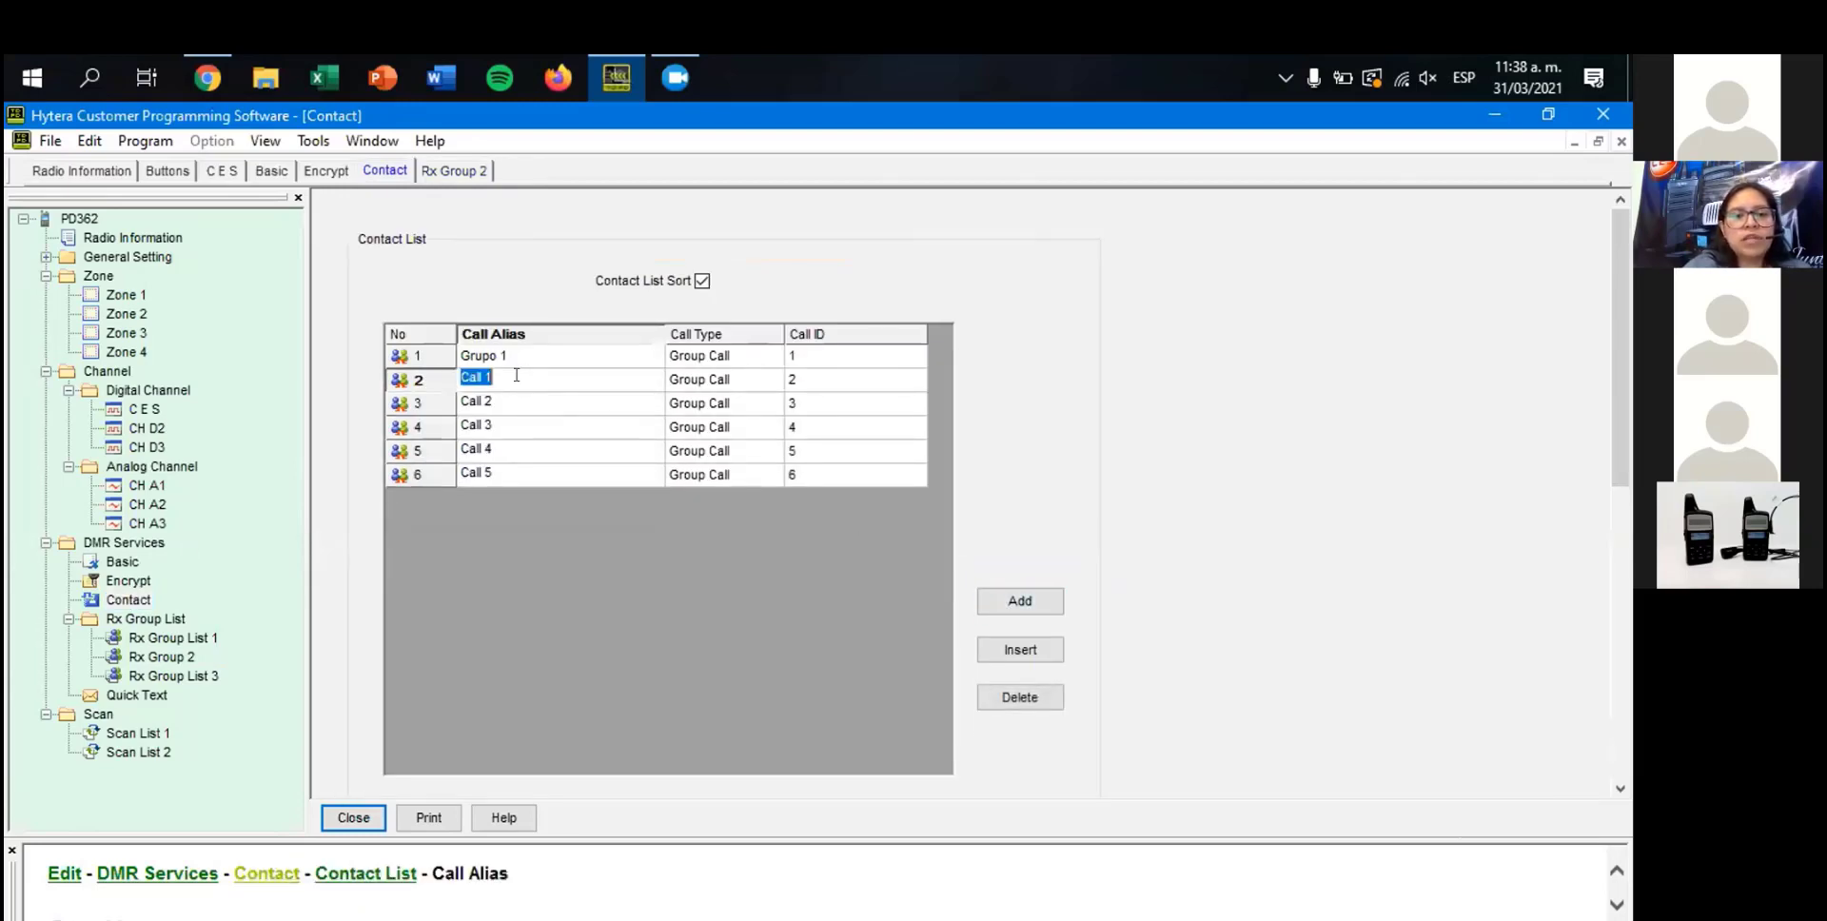
{"action": "type", "text": "Grupo 2"}
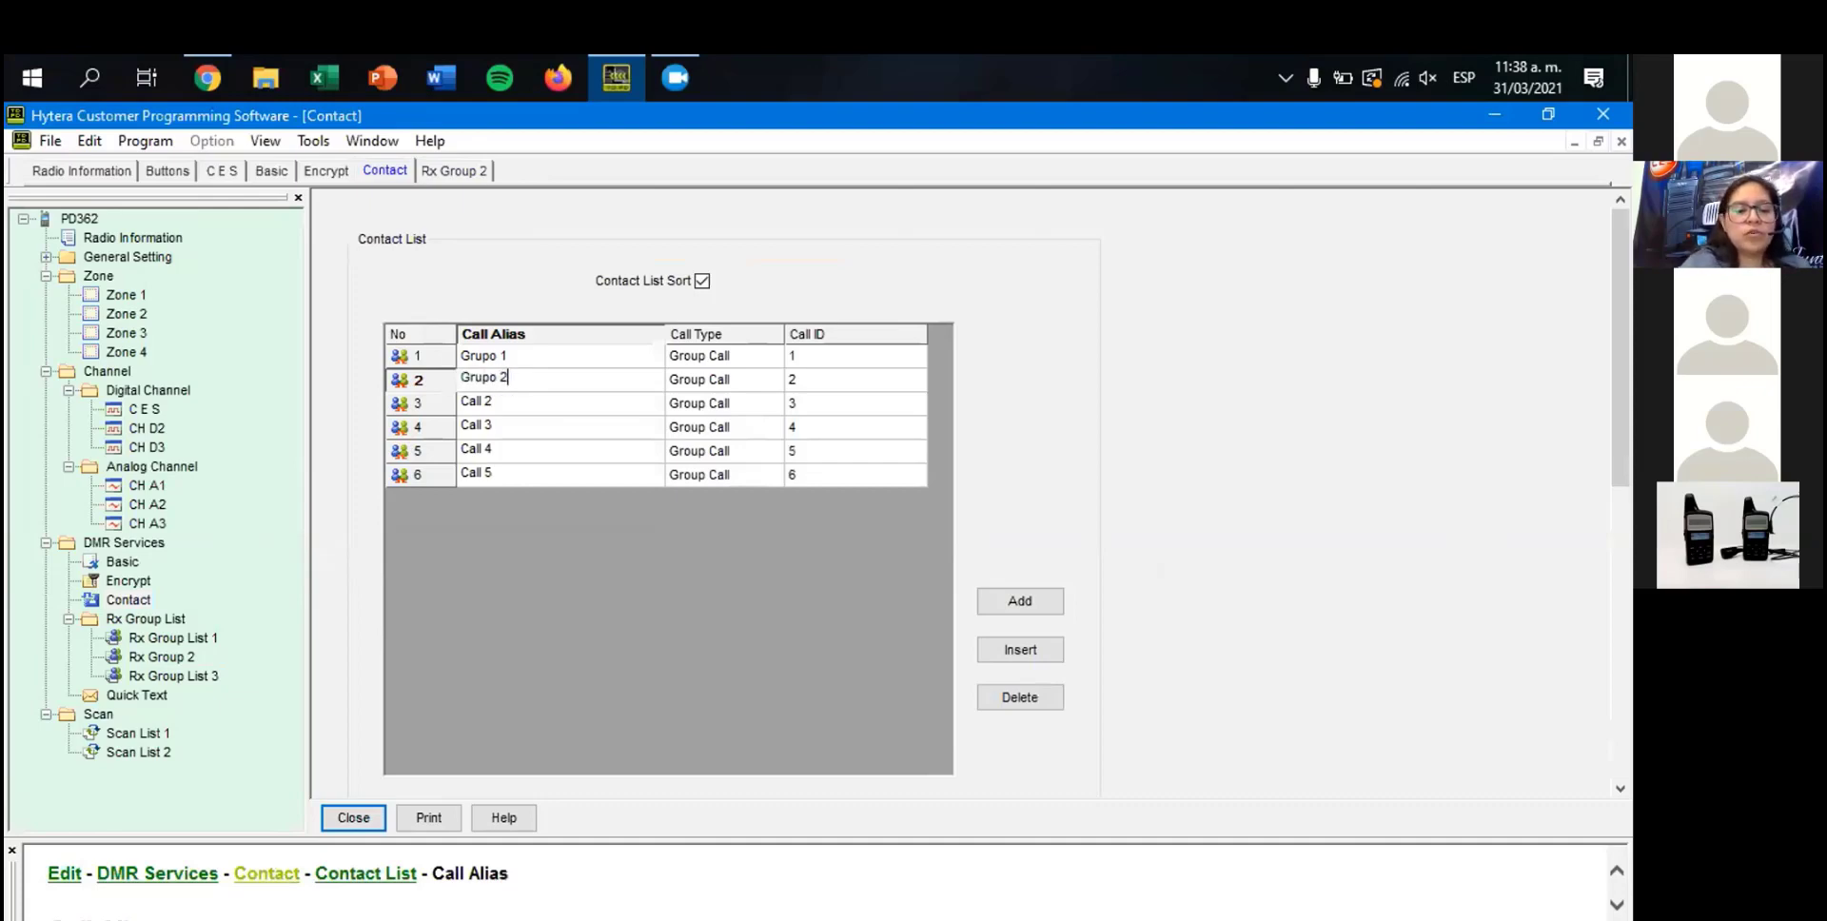
{"action": "left_click", "coordinate": [839, 639]}
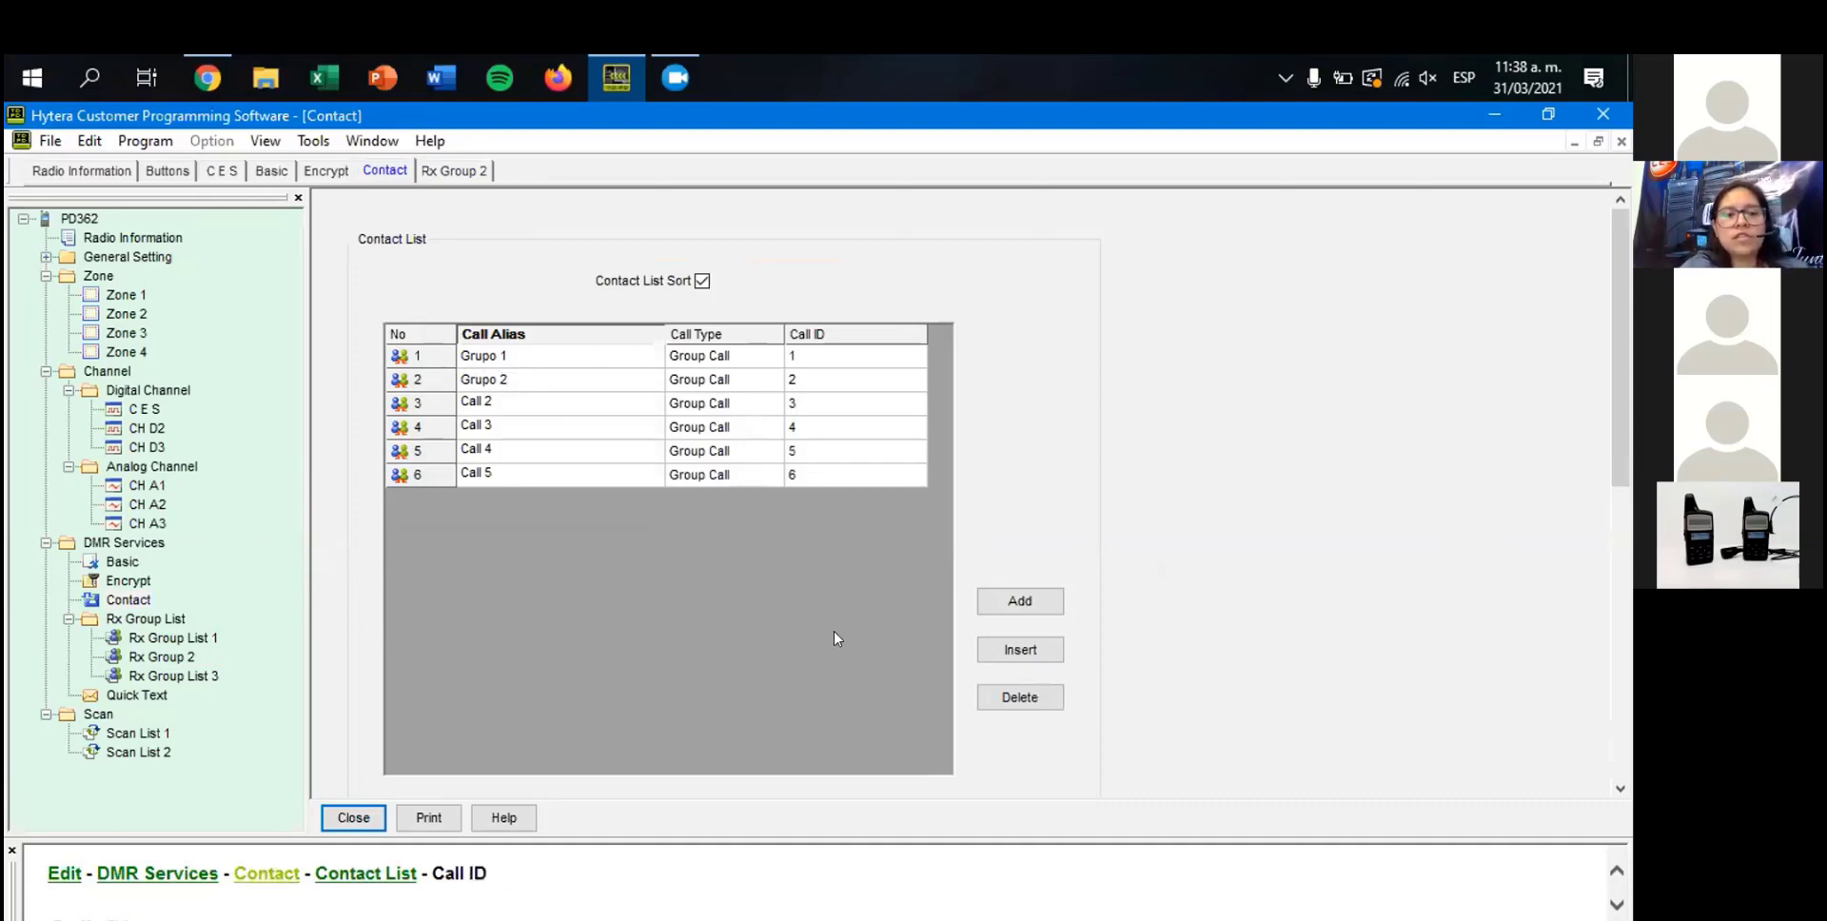
Step: Add Grupo 2 as a member of Rx Group 2
{"action": "left_click", "coordinate": [162, 657]}
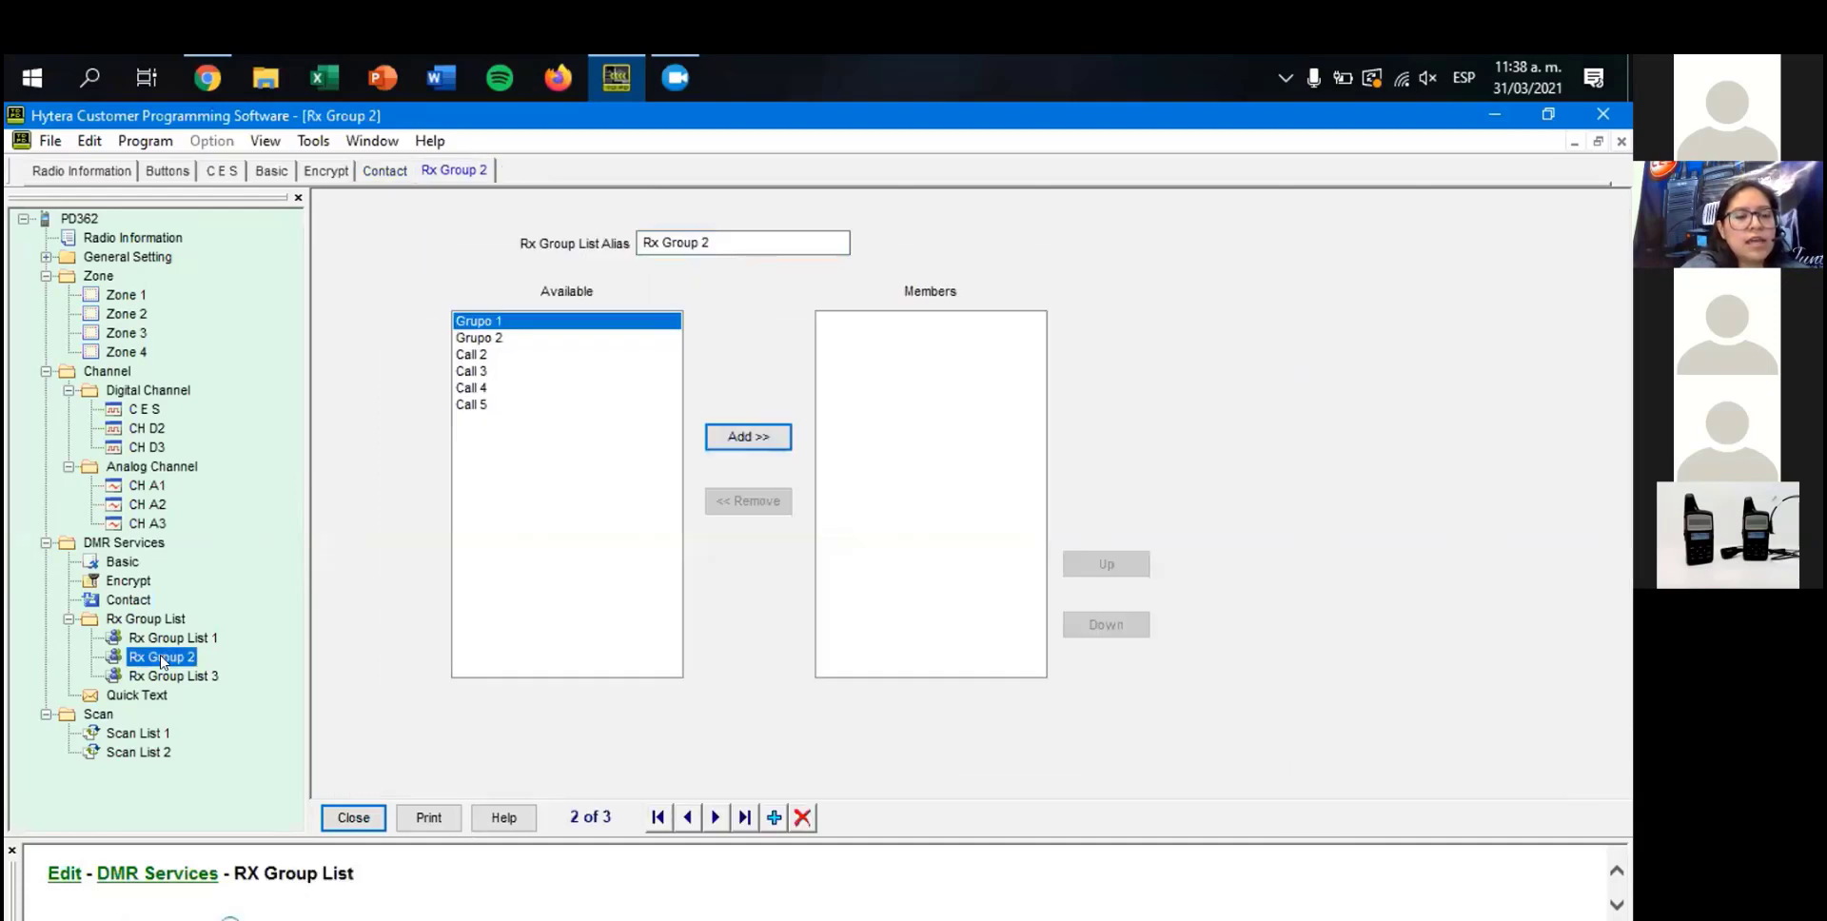
{"action": "left_click", "coordinate": [487, 339]}
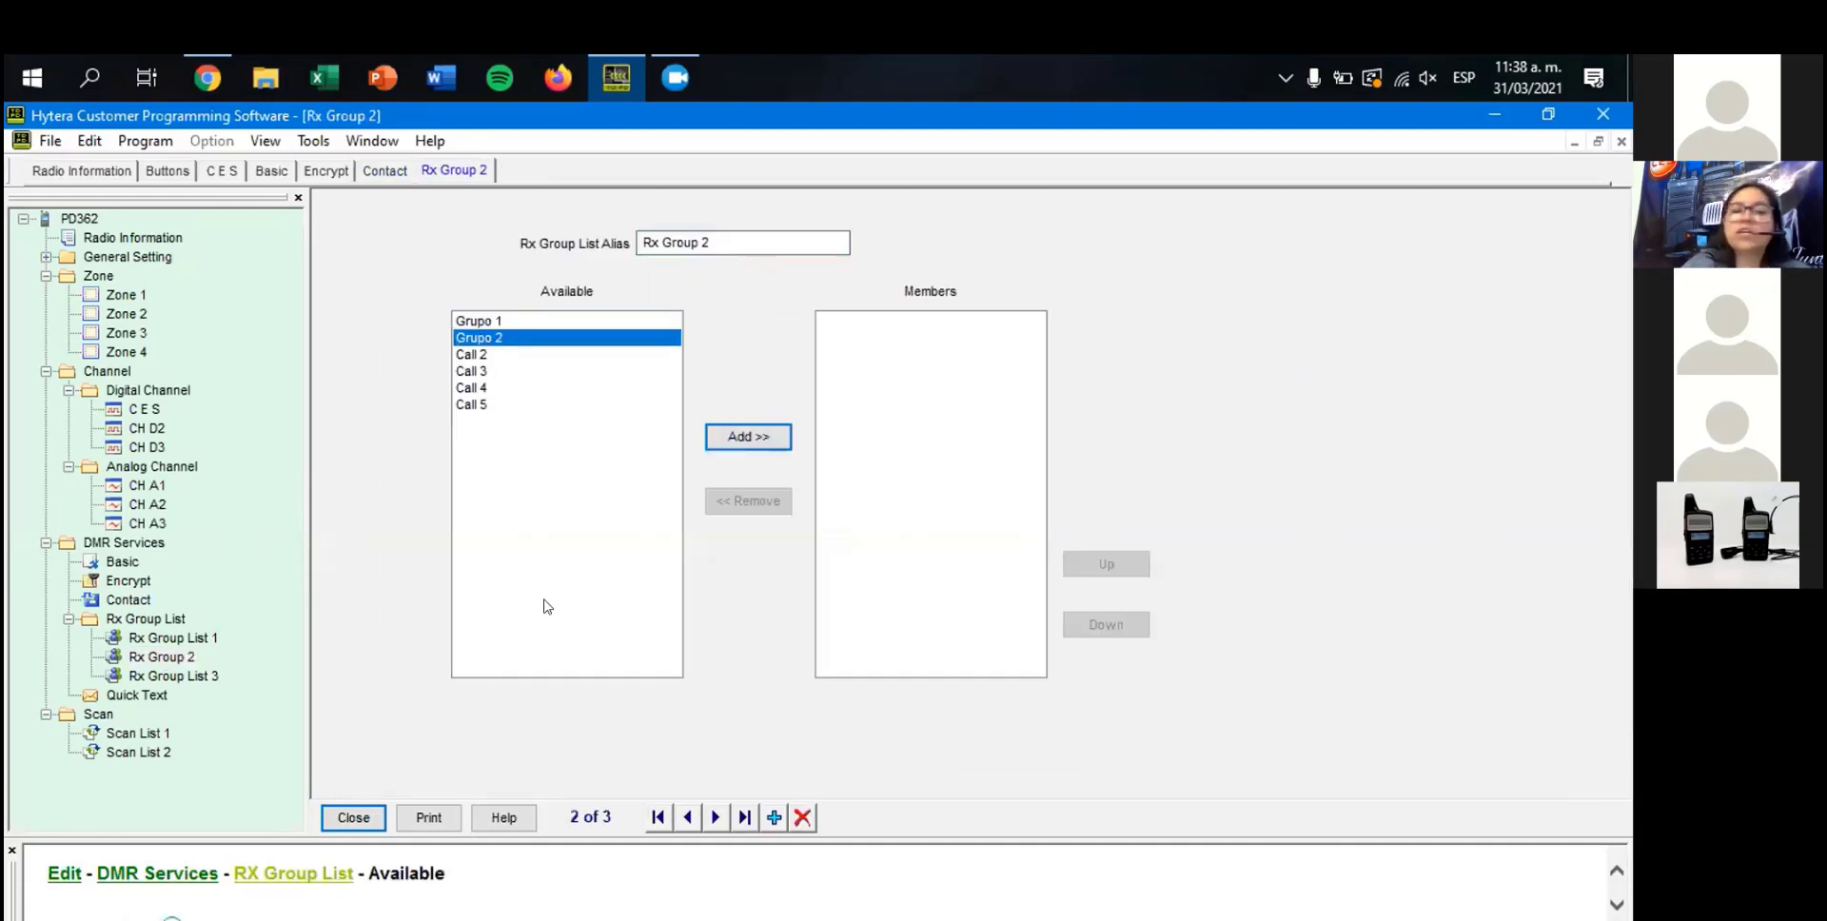
{"action": "left_click", "coordinate": [748, 438]}
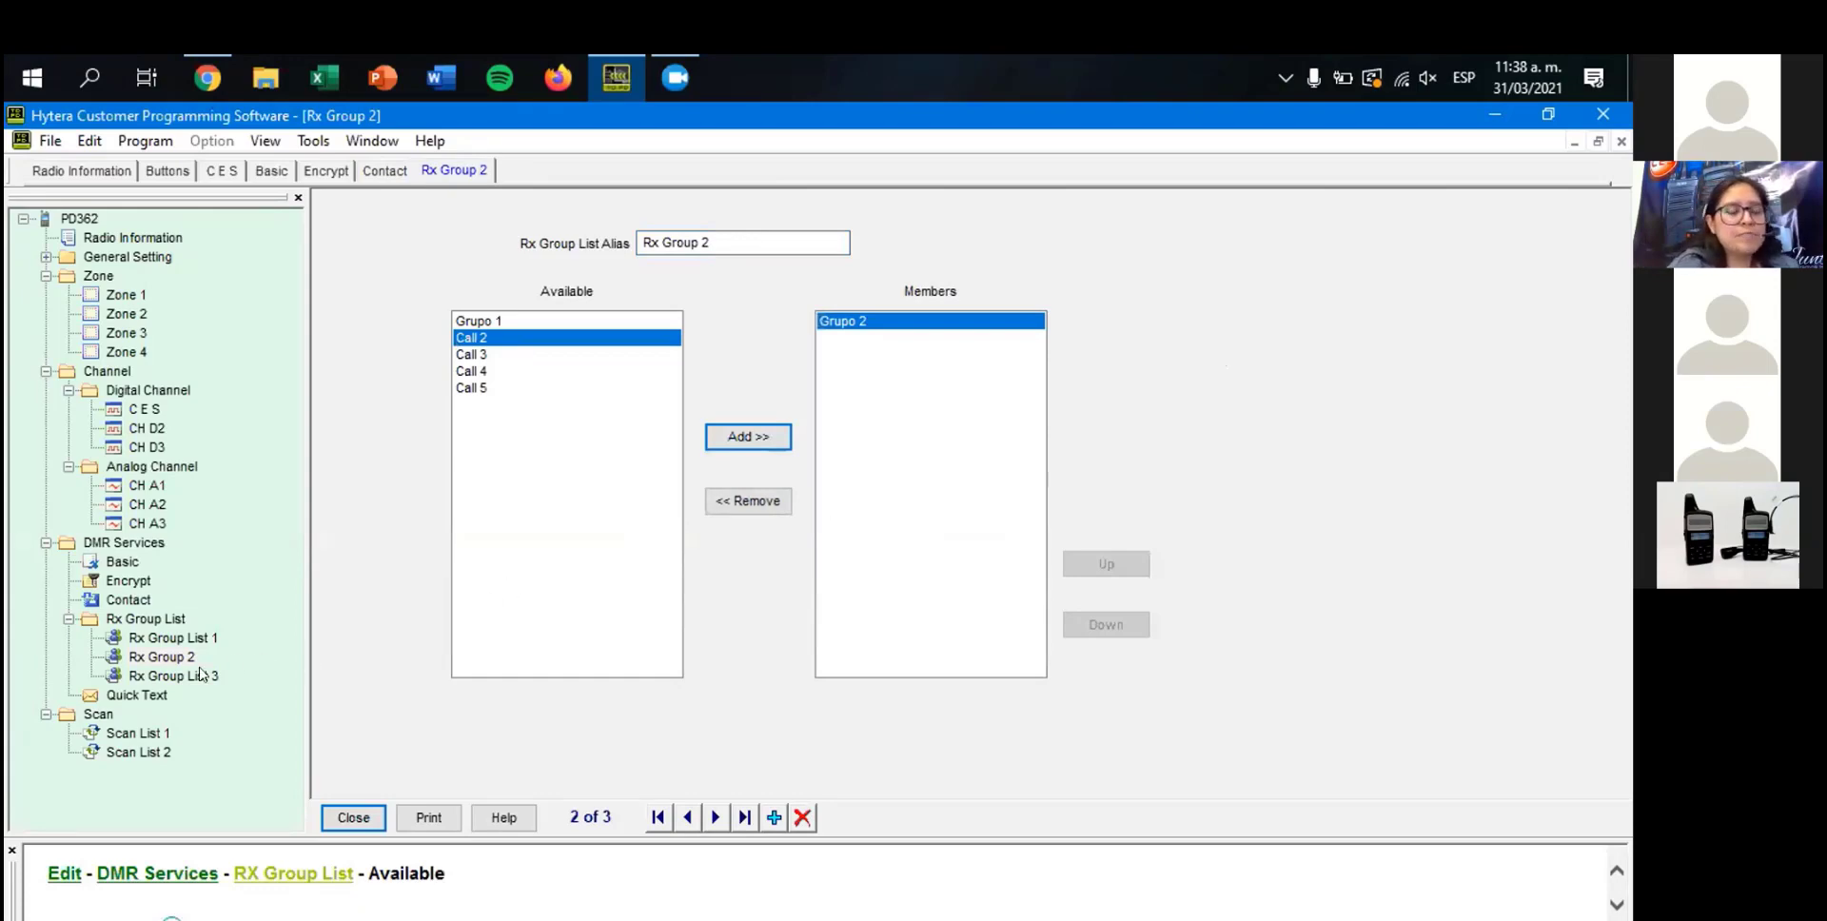
Step: Confirm Zone 1 contains C E S and CH A1, then open analog channel CH A1
{"action": "left_click", "coordinate": [126, 295]}
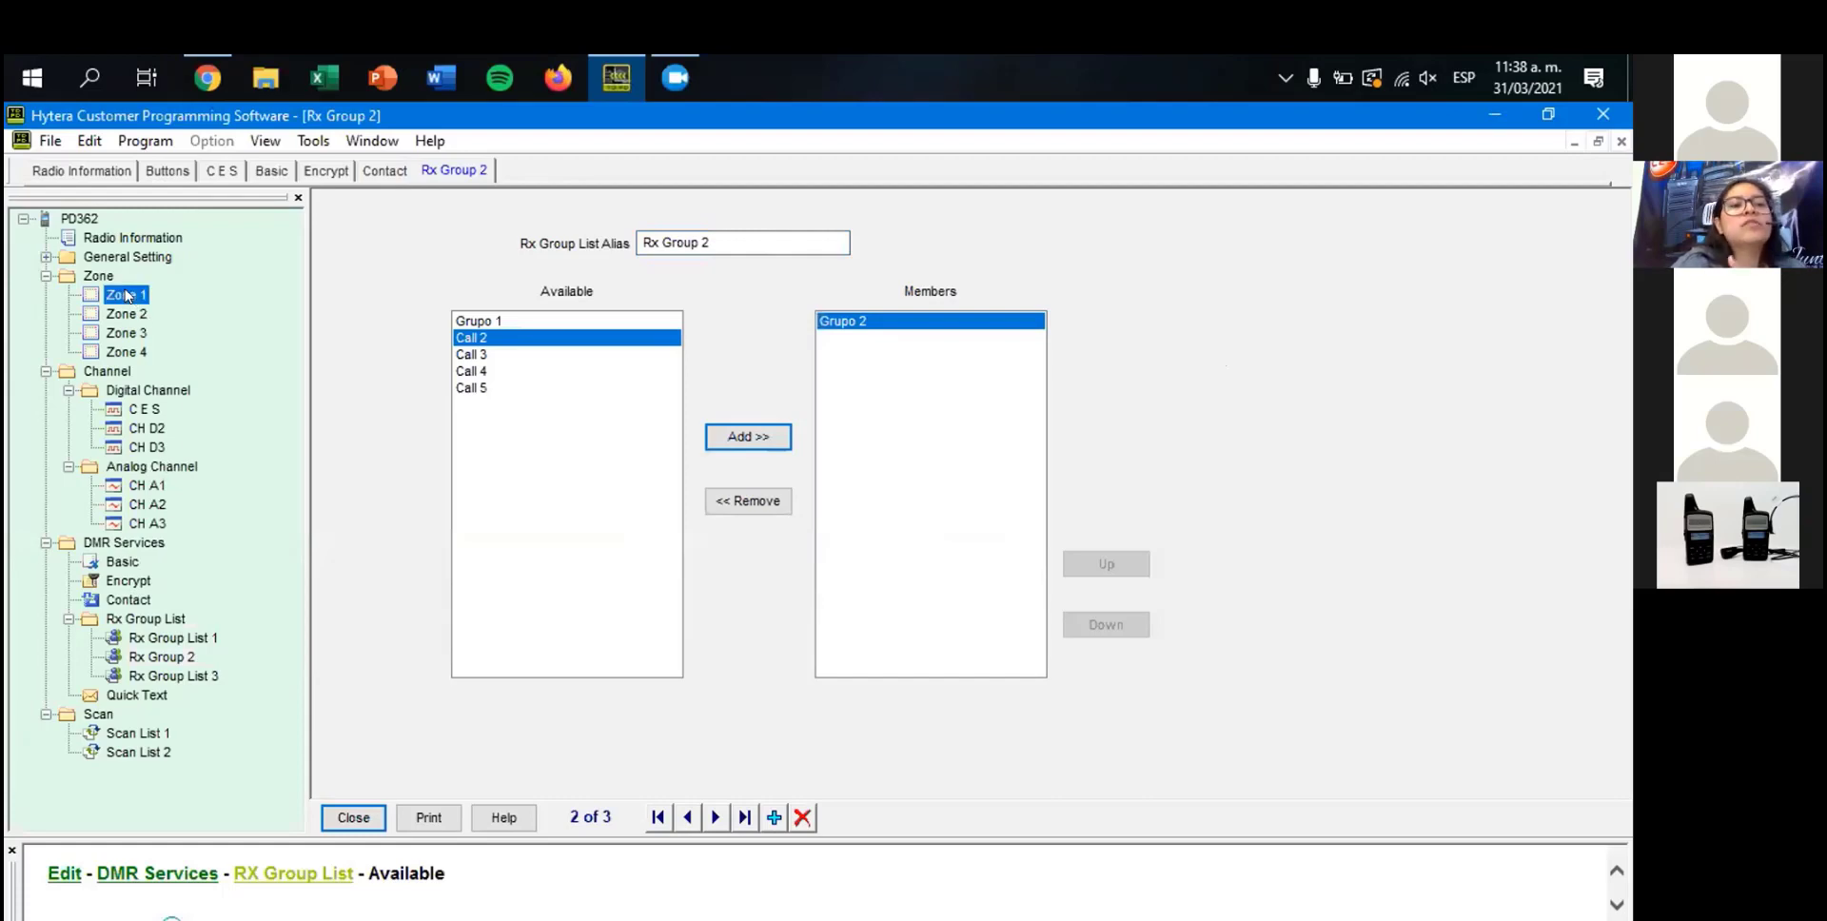
{"action": "left_click", "coordinate": [463, 544]}
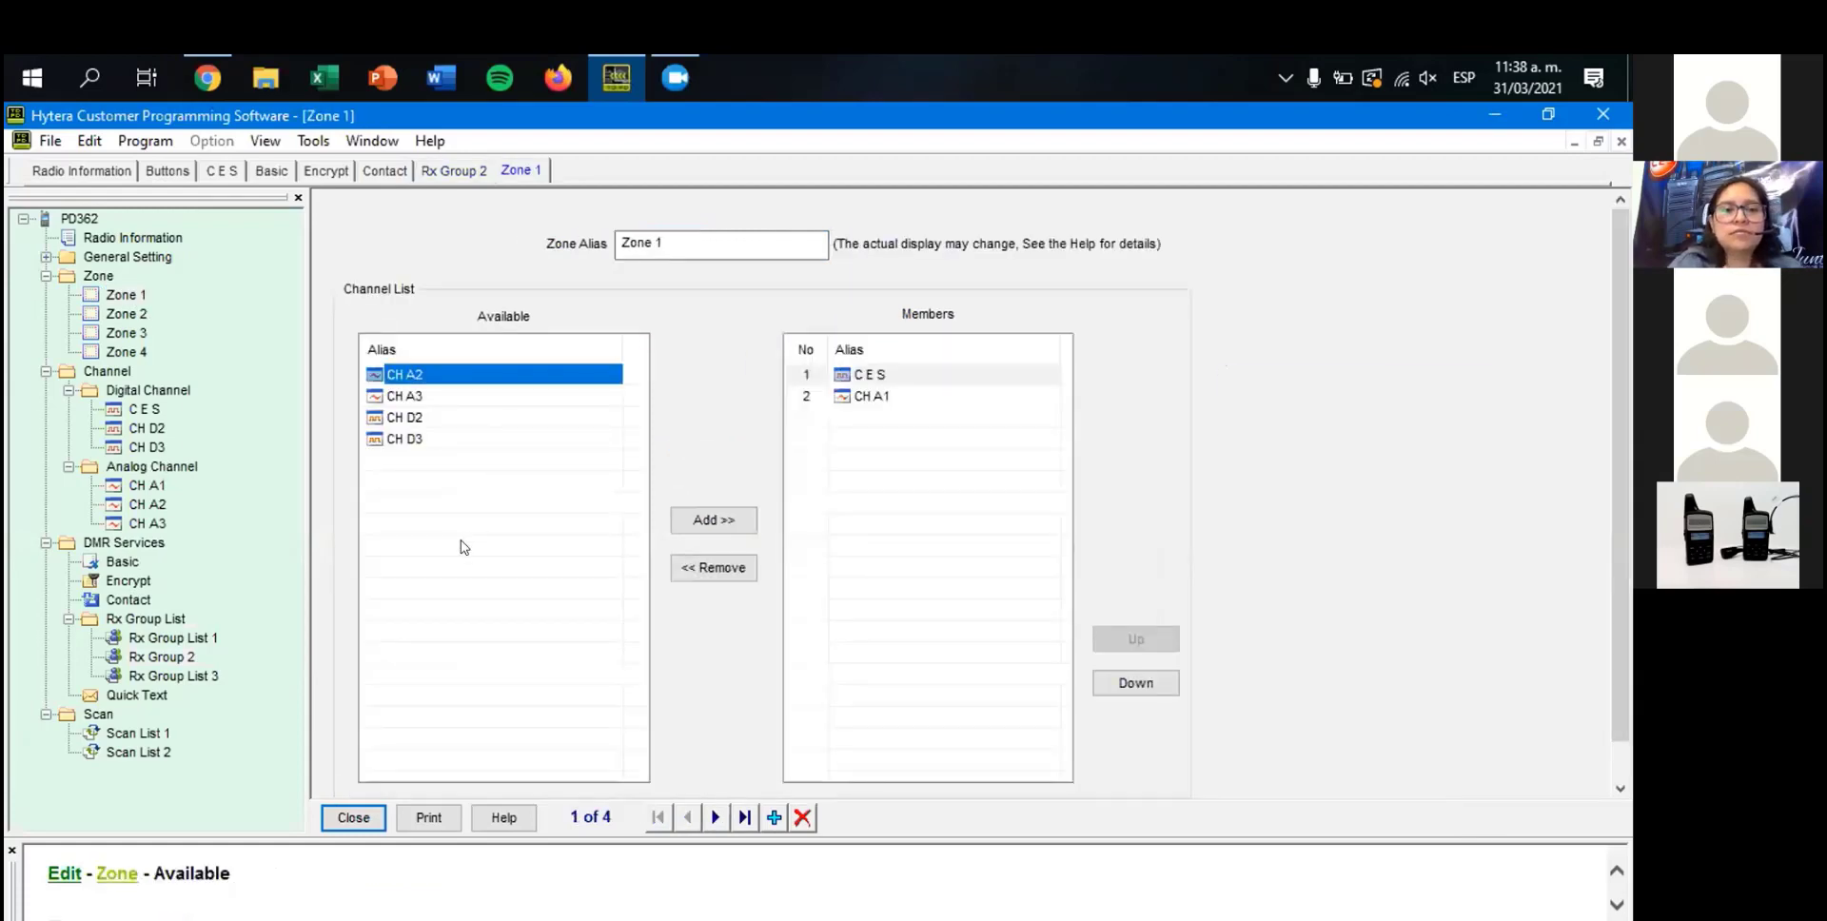
{"action": "left_click", "coordinate": [1290, 384]}
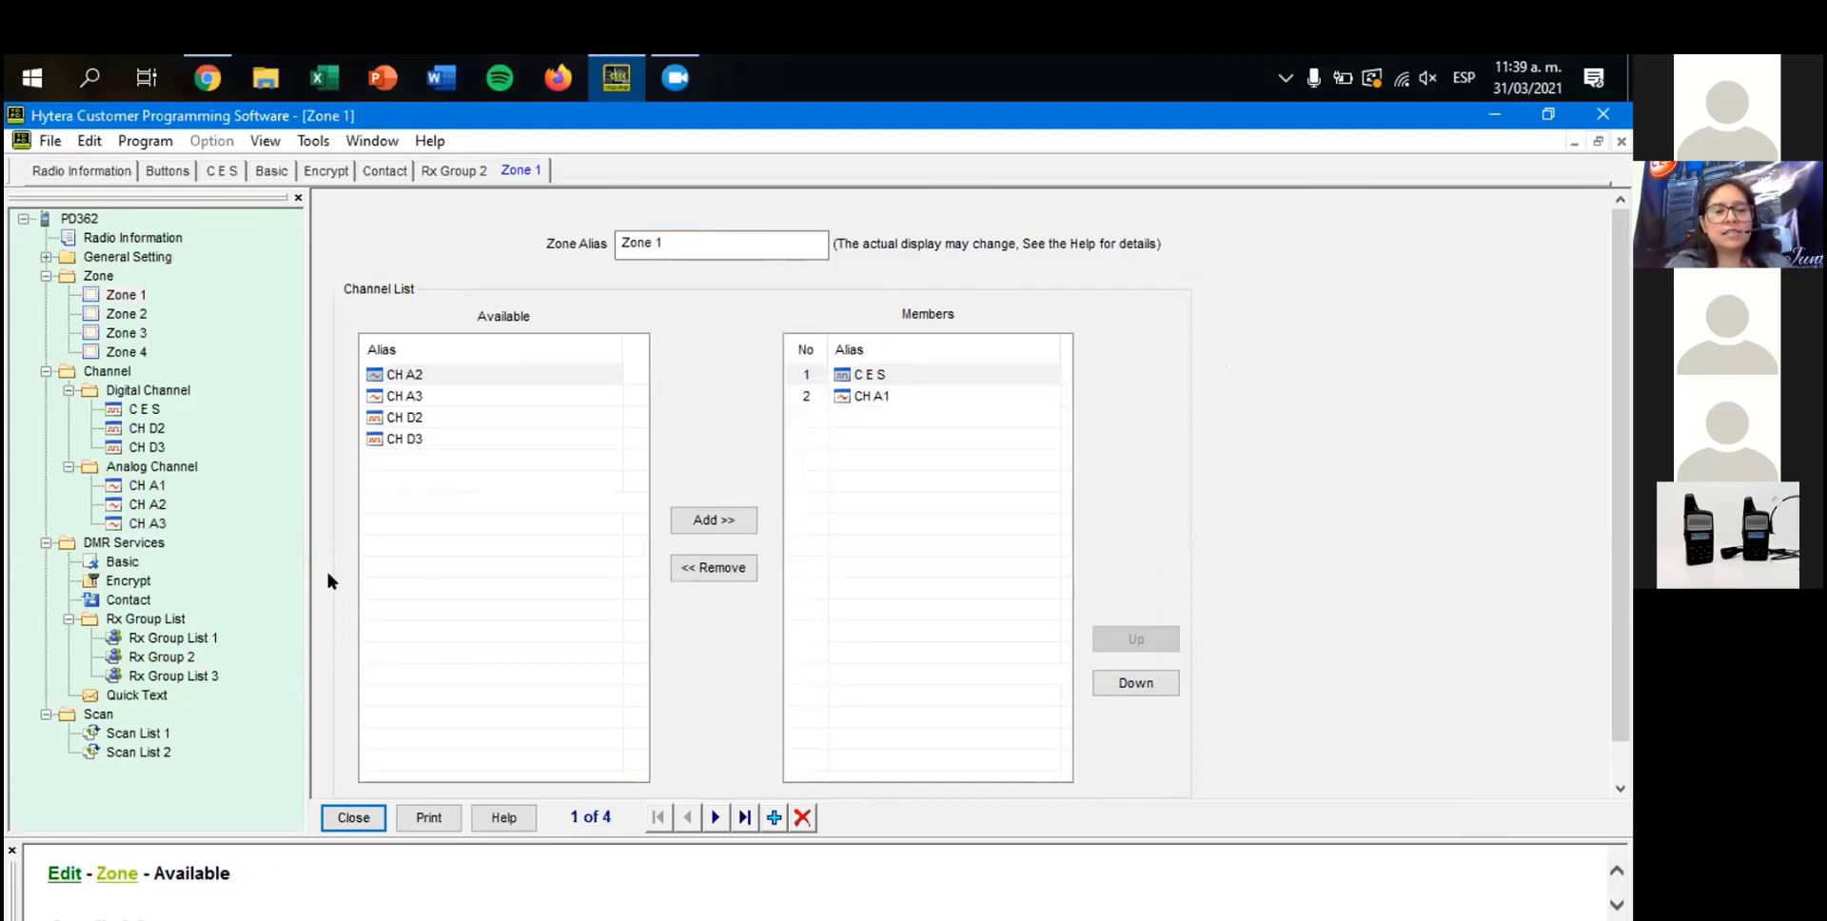
{"action": "double_click", "coordinate": [145, 486]}
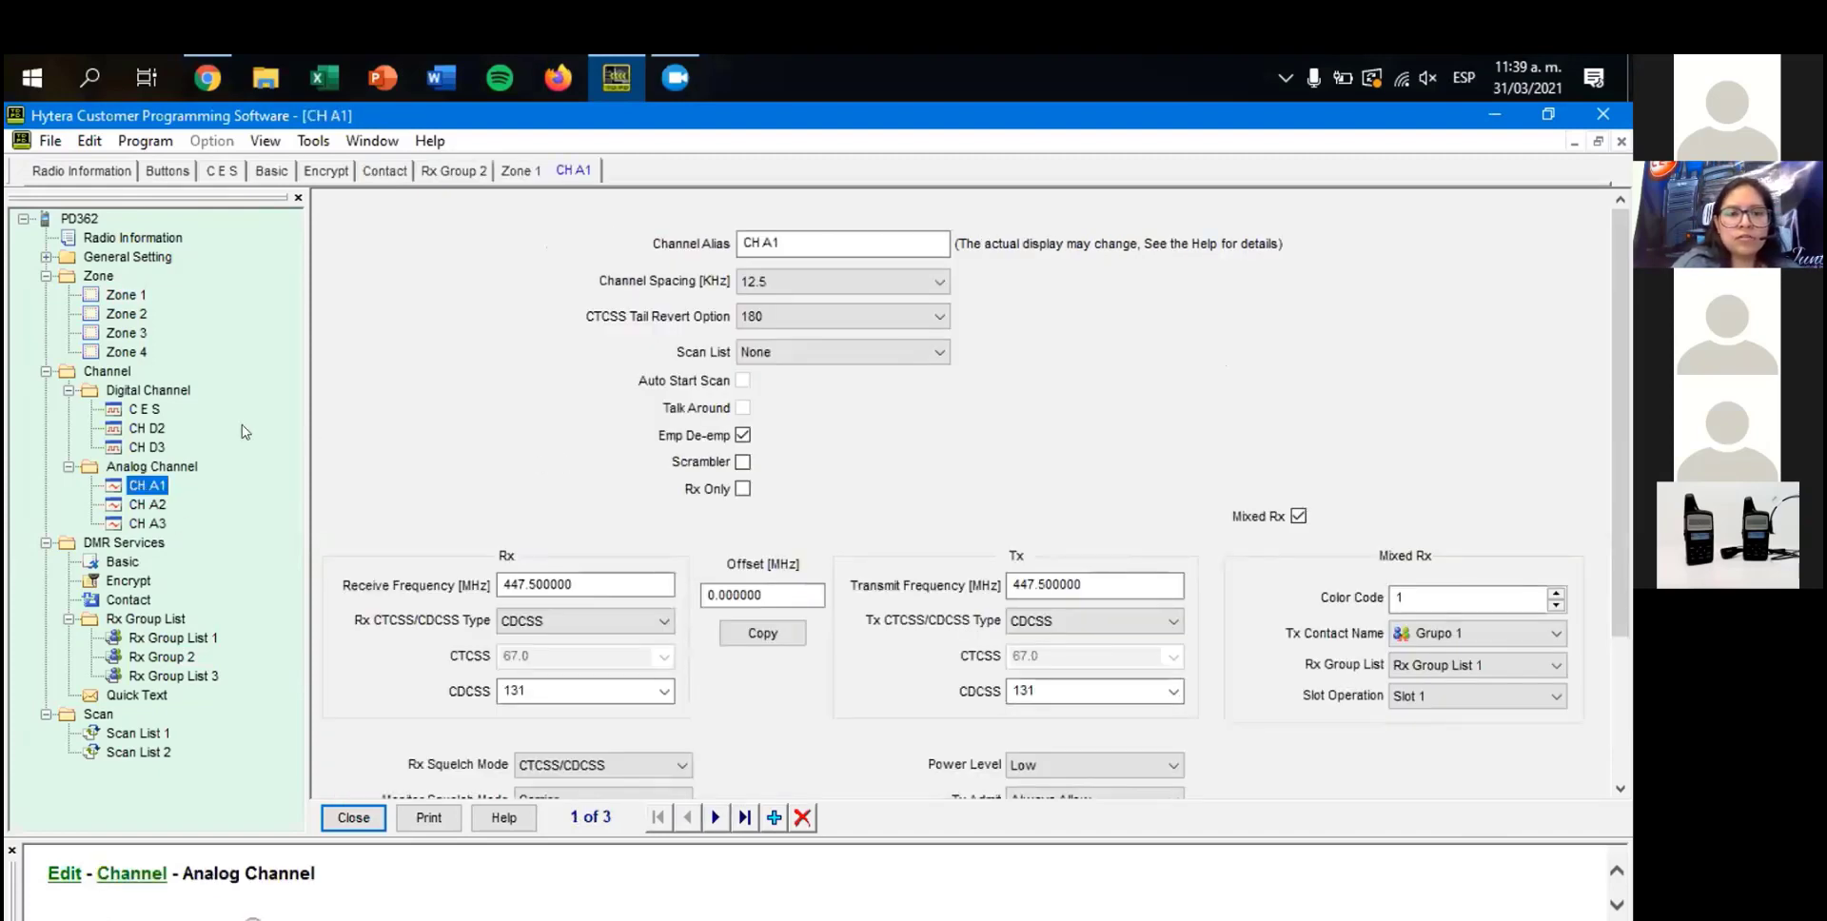
{"action": "left_click", "coordinate": [915, 278]}
{"action": "left_click", "coordinate": [915, 277]}
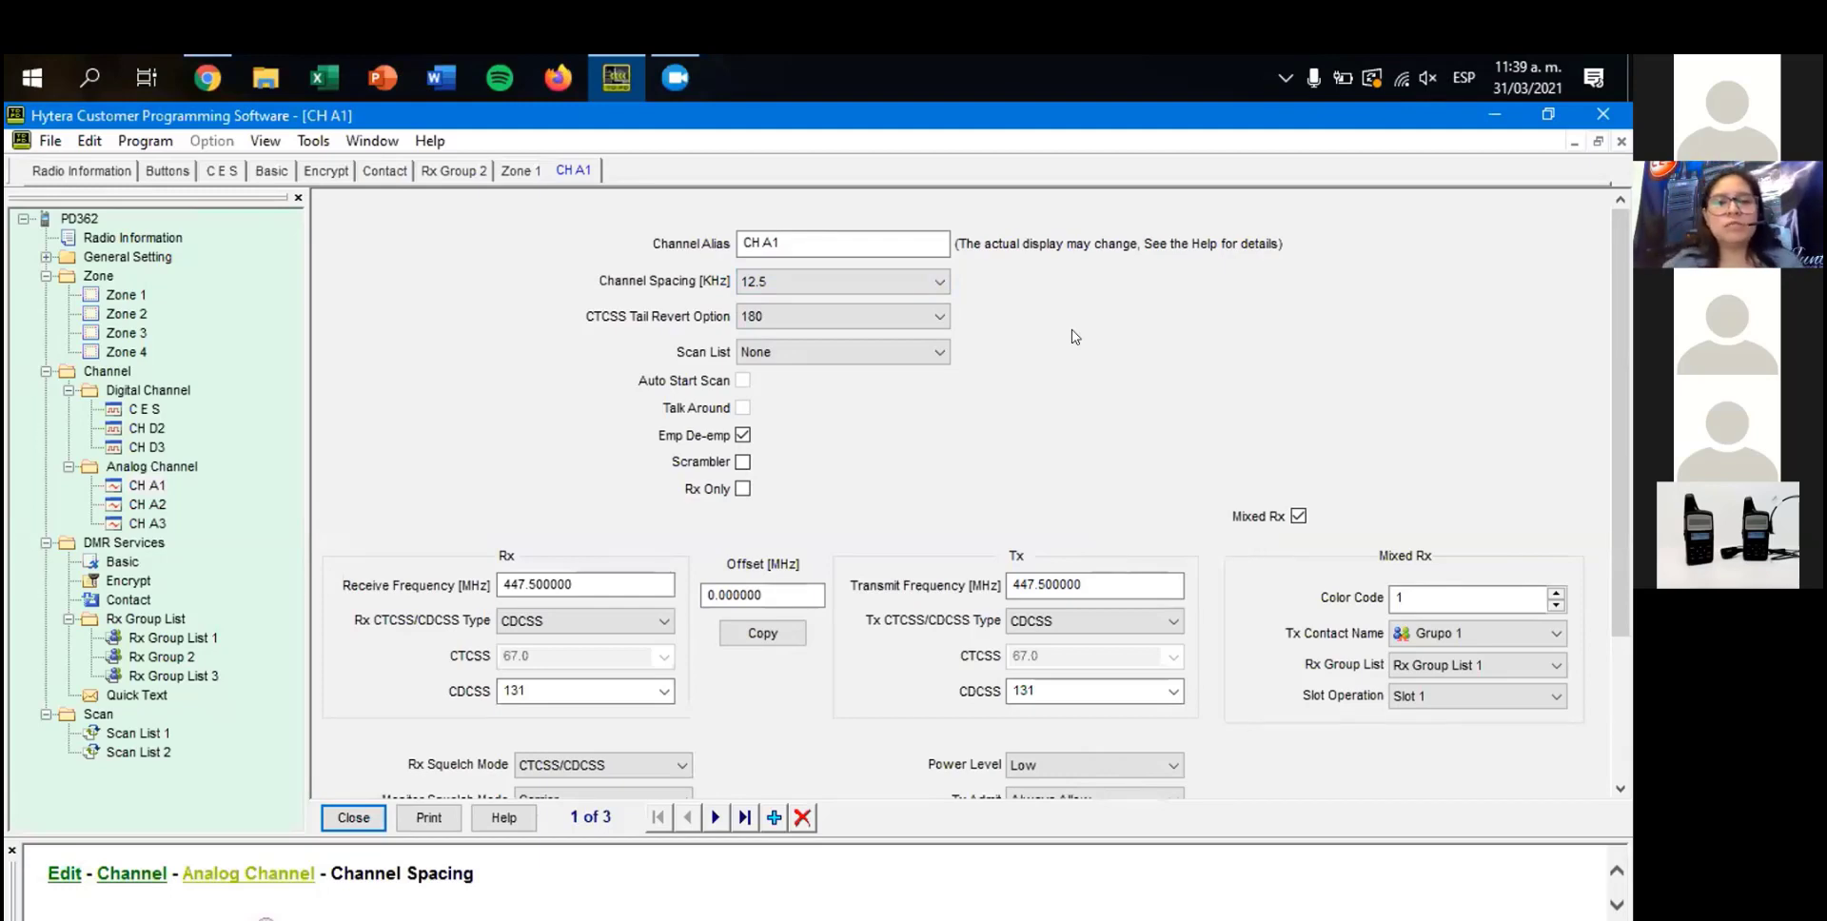
{"action": "left_click", "coordinate": [928, 293]}
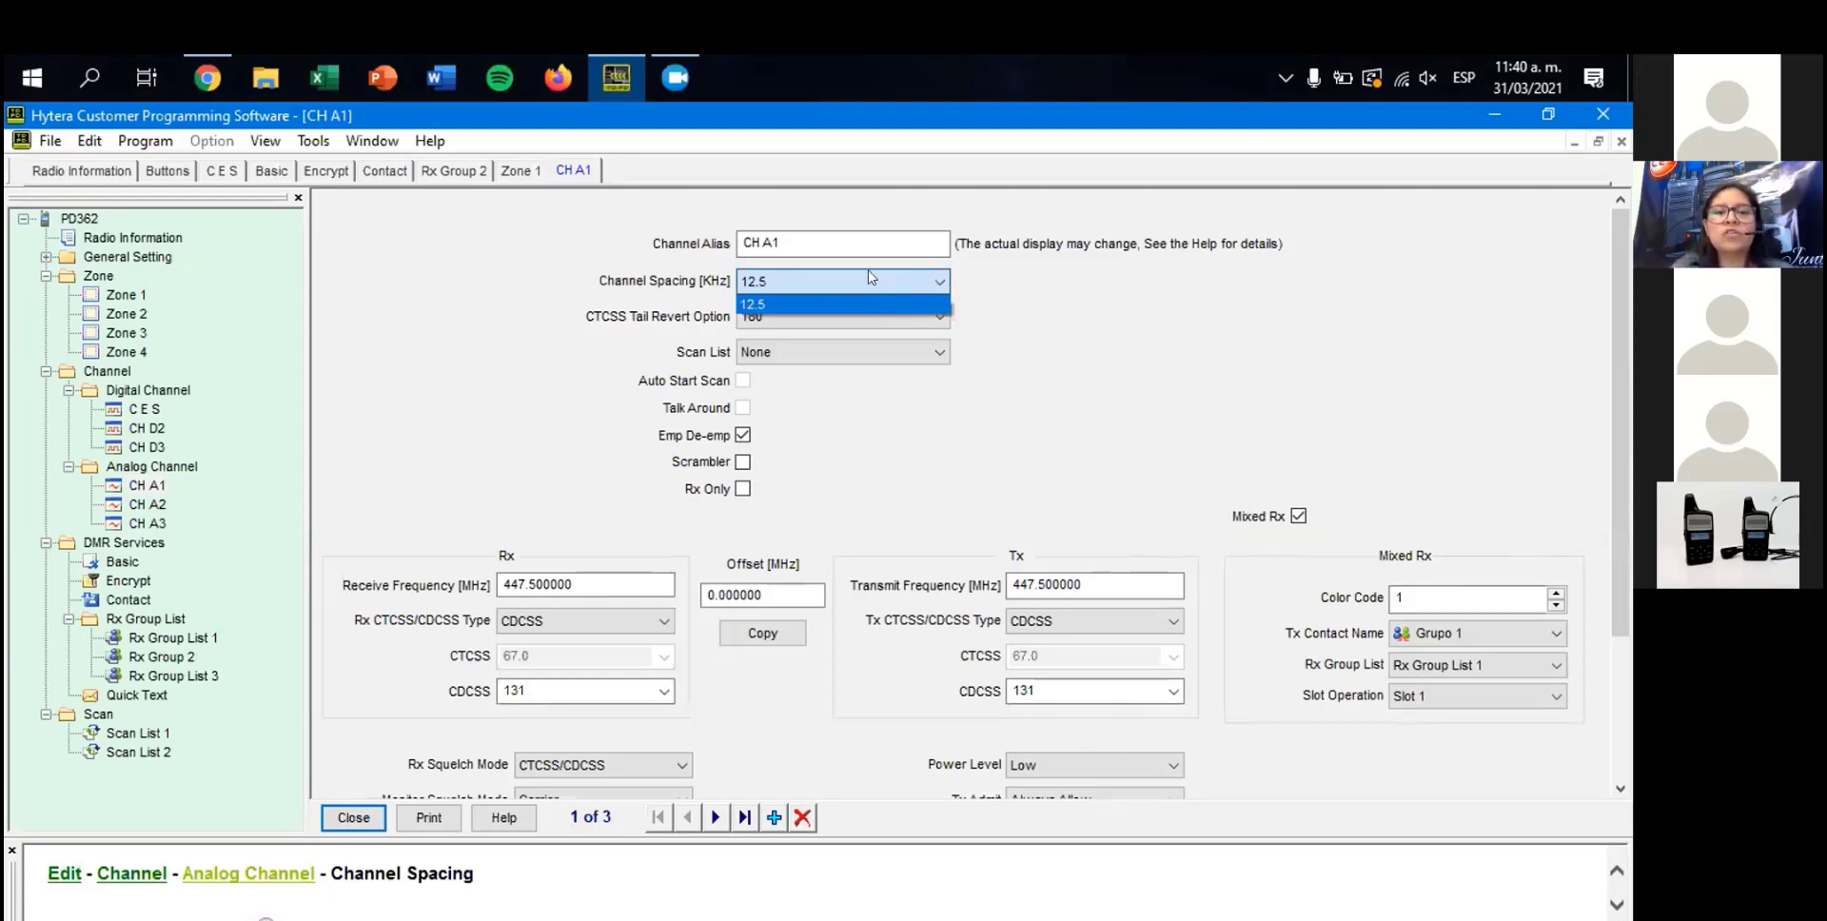
{"action": "left_click", "coordinate": [1044, 377]}
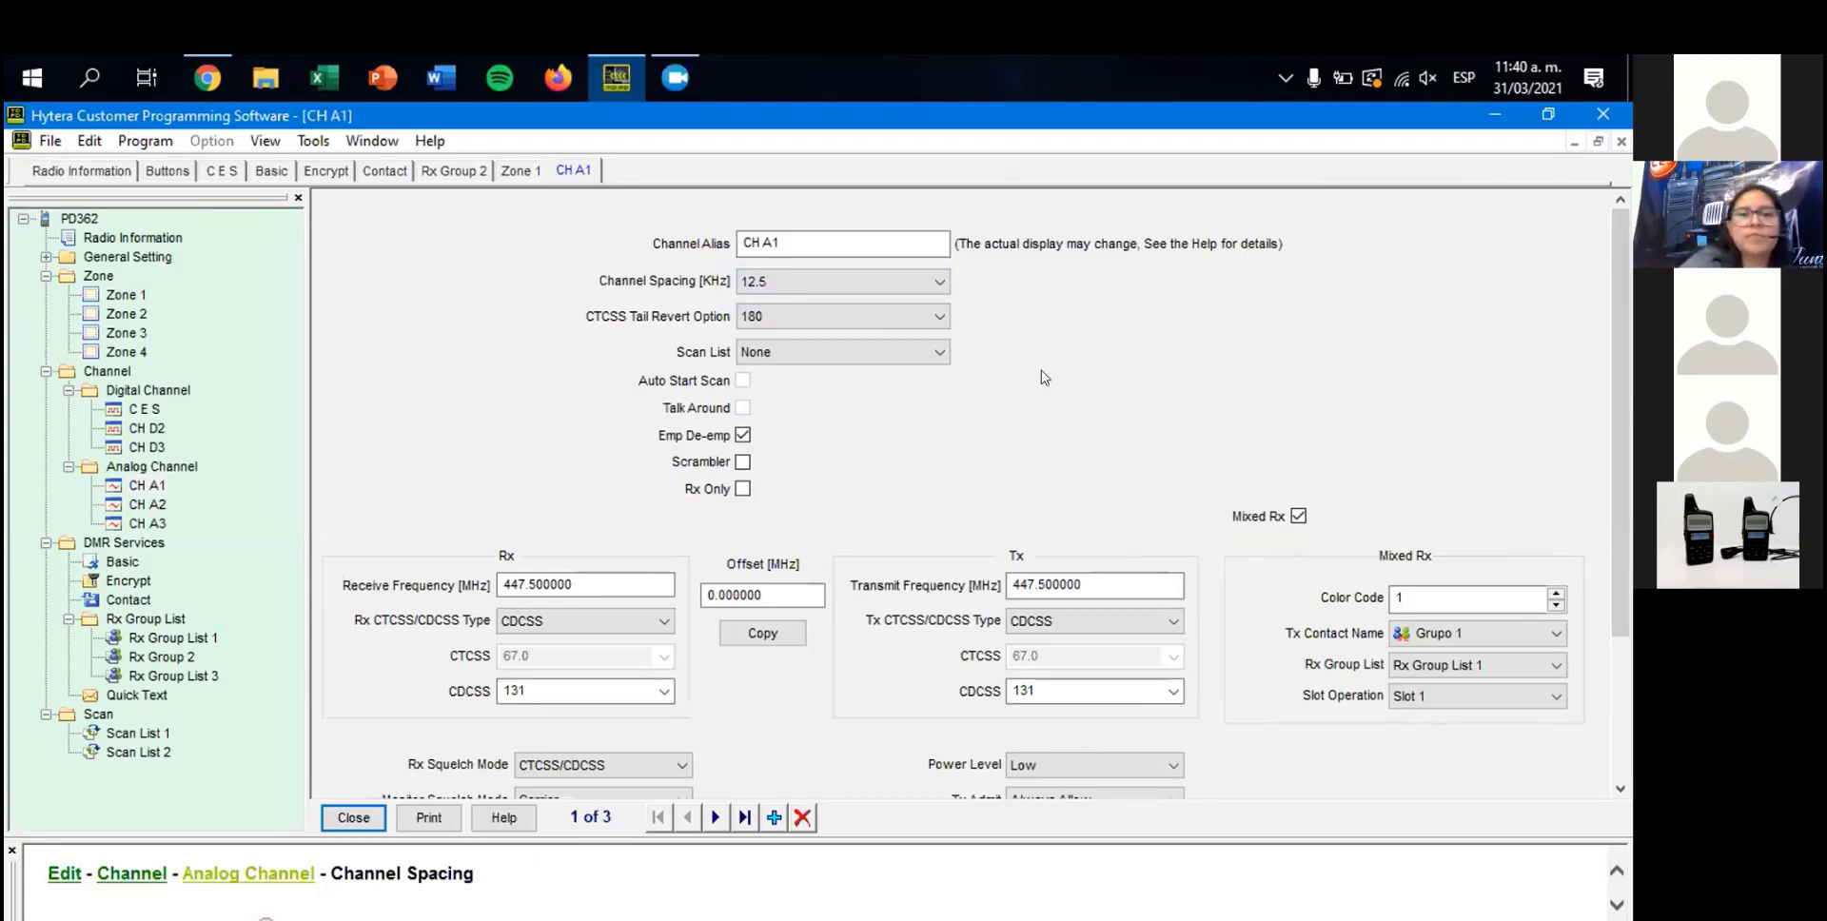
Step: Review CH A1's Low power, Always Allow Tx Admit and 60-second time-out, then expand General Setting
{"action": "scroll", "coordinate": [447, 428], "scroll_direction": "down", "scroll_amount": 3}
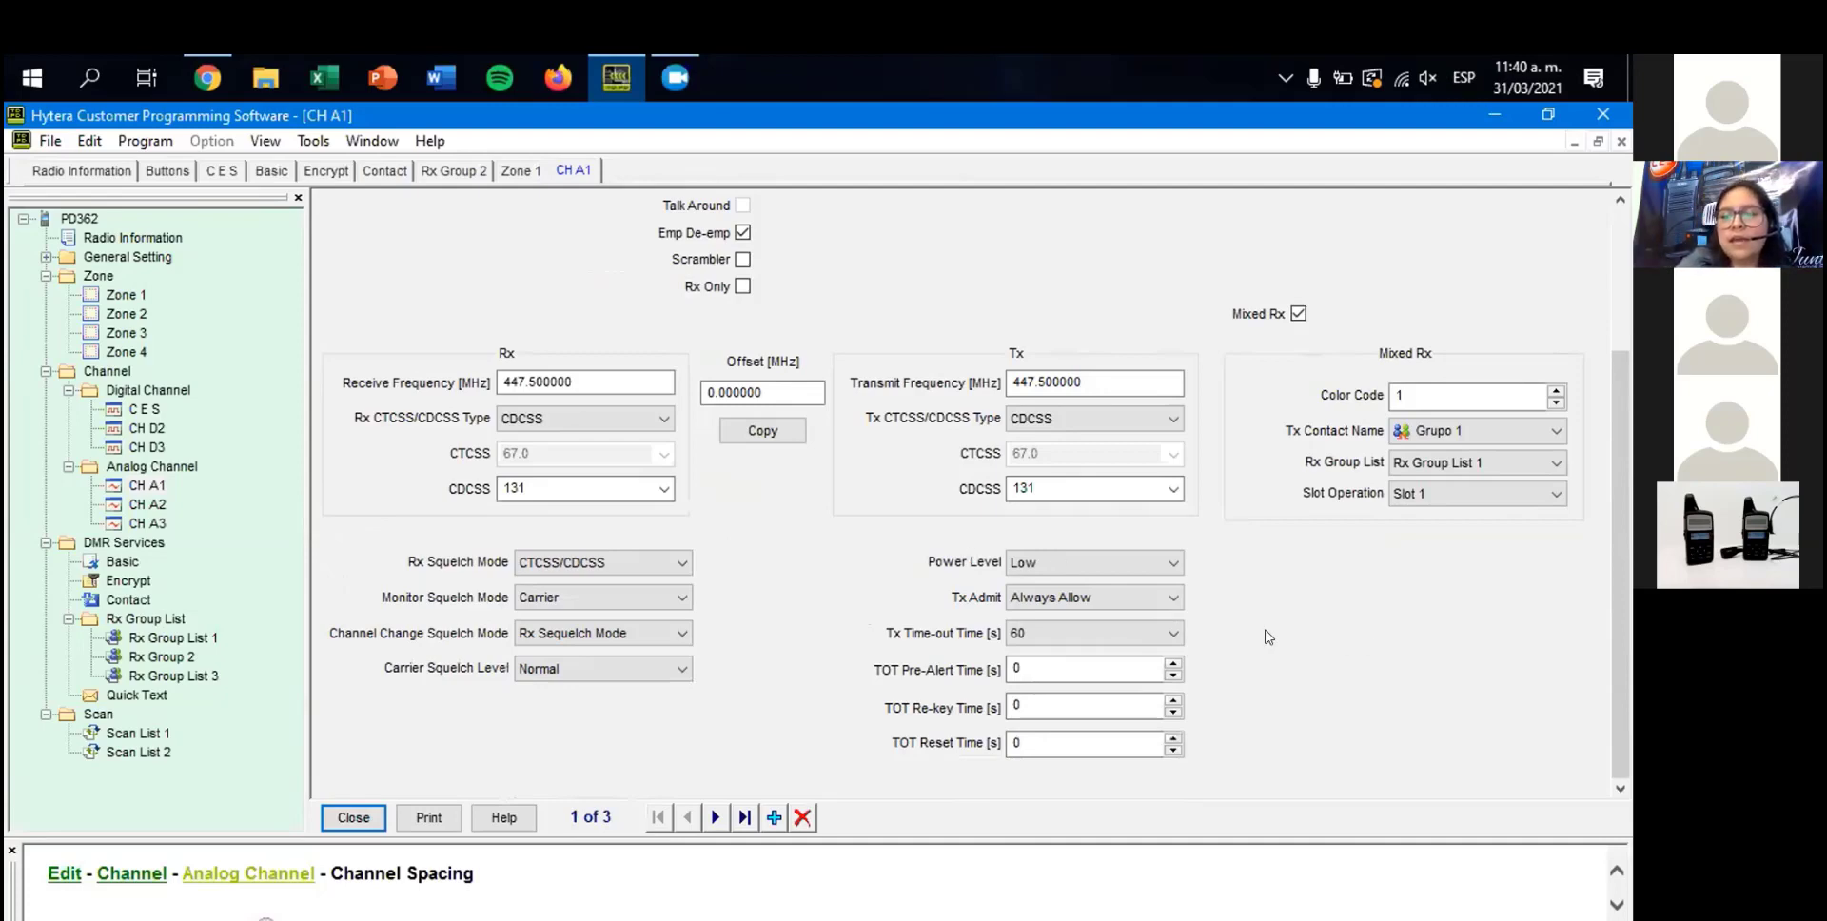
{"action": "scroll", "coordinate": [1270, 637], "scroll_direction": "up", "scroll_amount": 3}
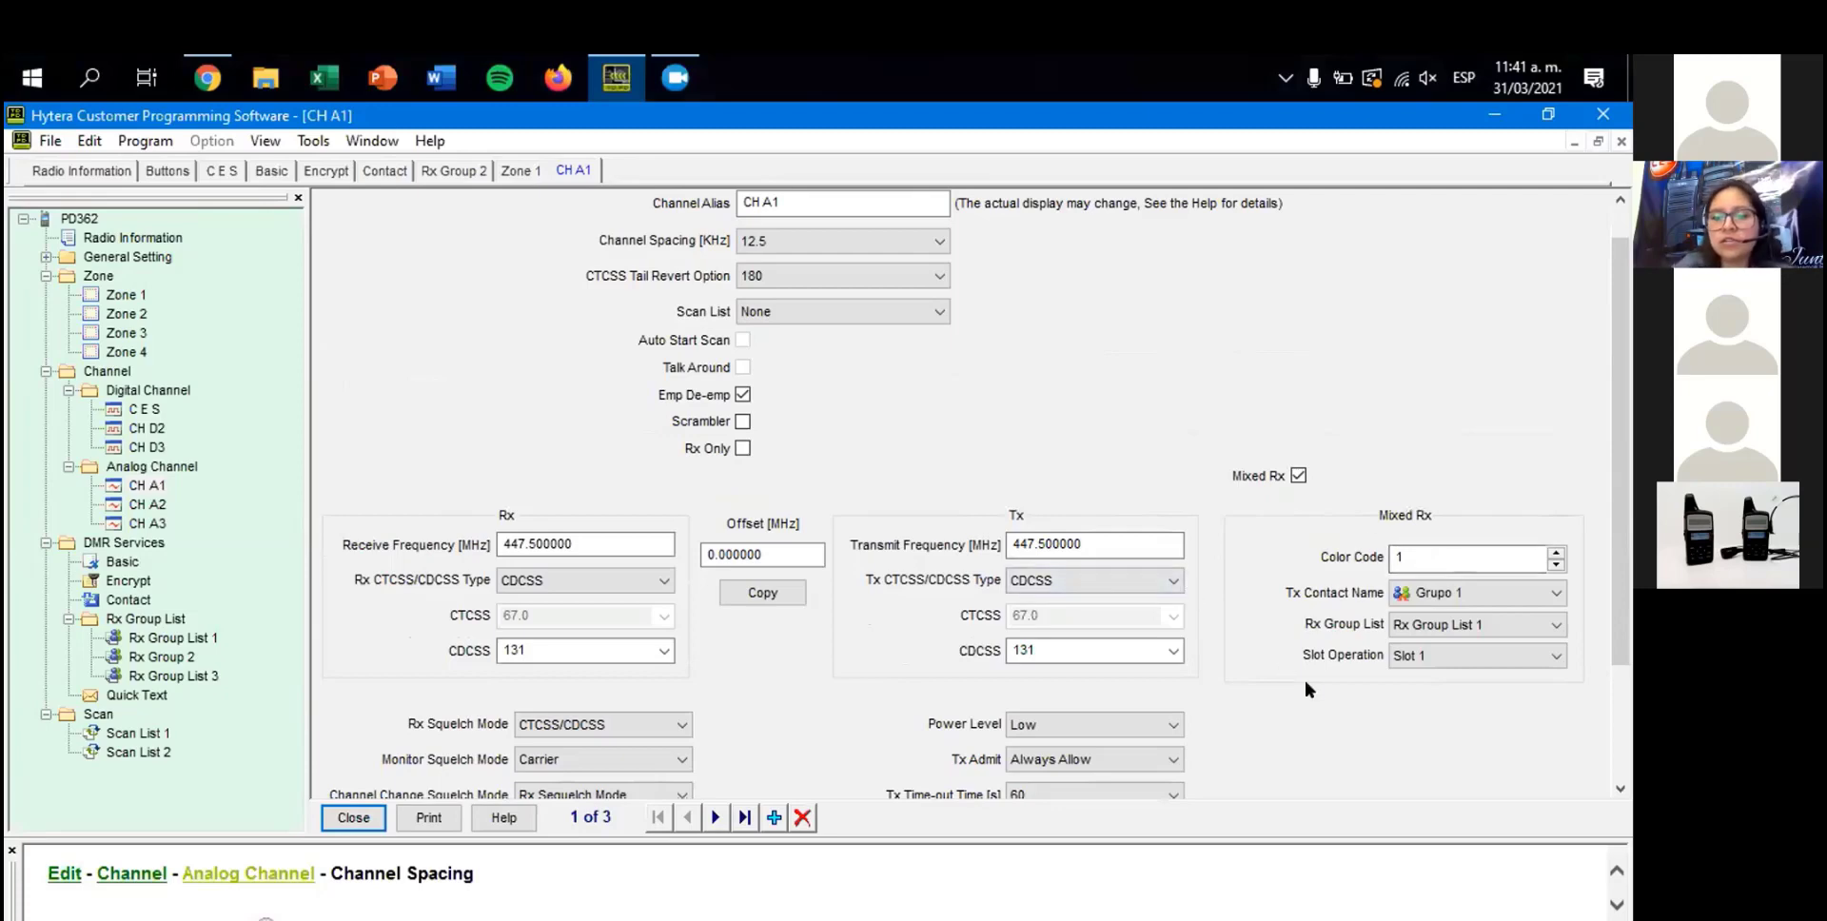
{"action": "scroll", "coordinate": [1305, 679], "scroll_direction": "down", "scroll_amount": 1}
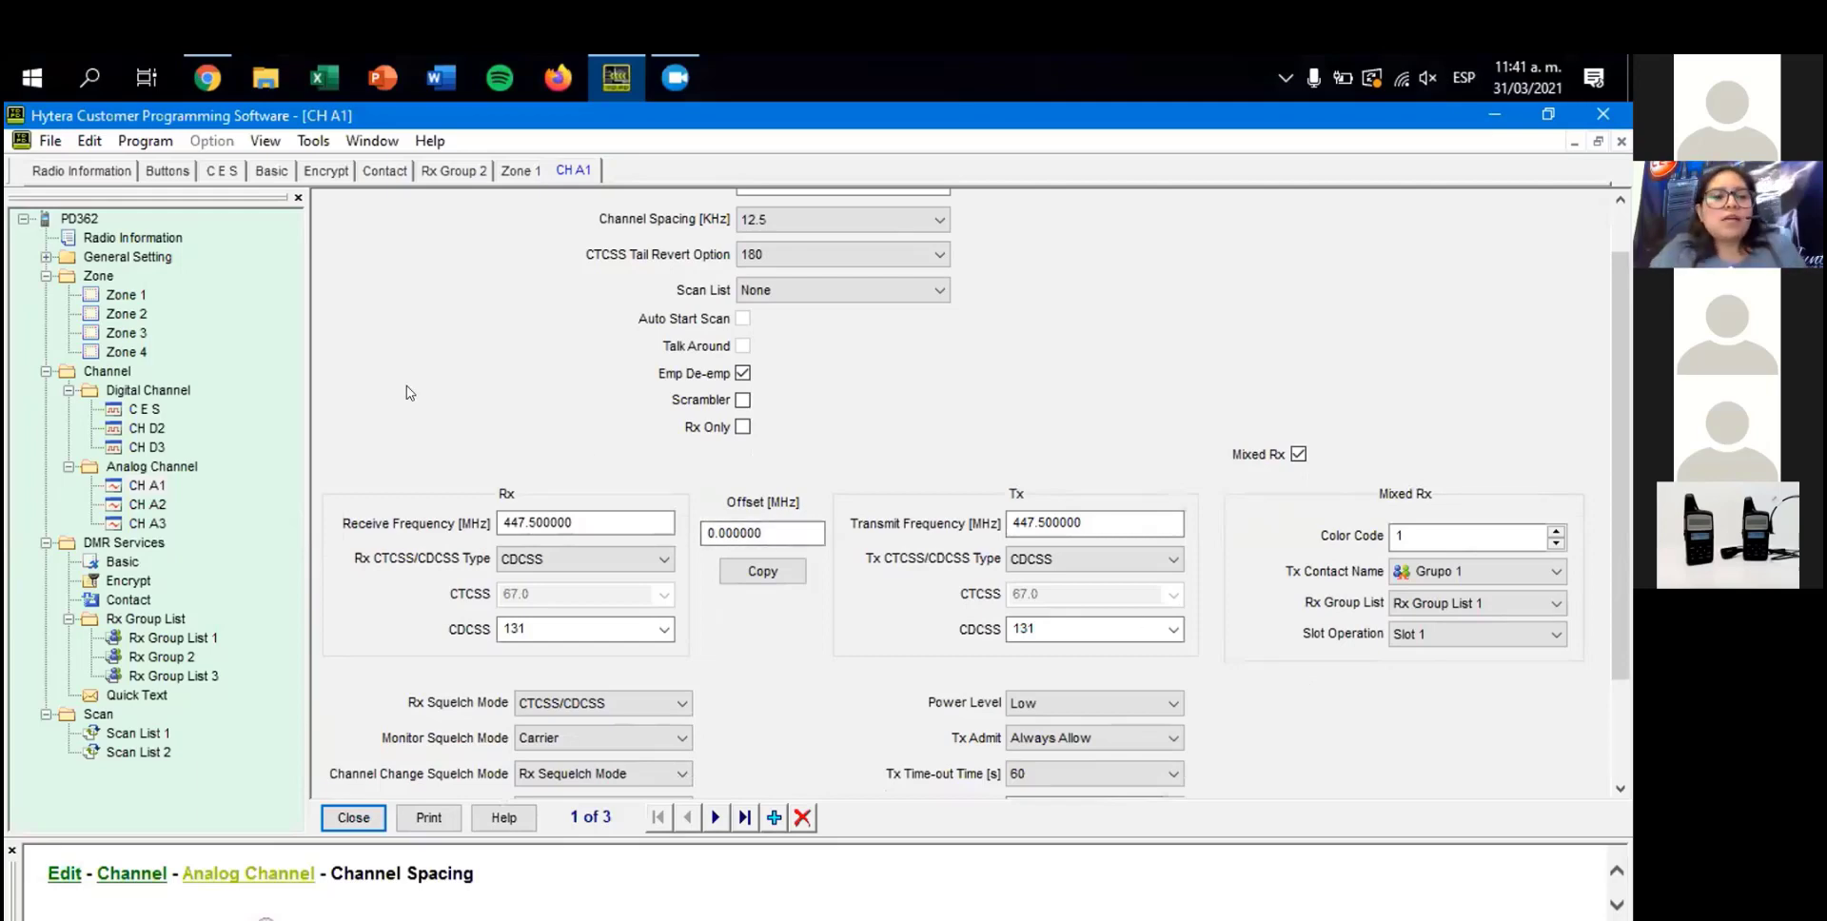
{"action": "left_click", "coordinate": [46, 257]}
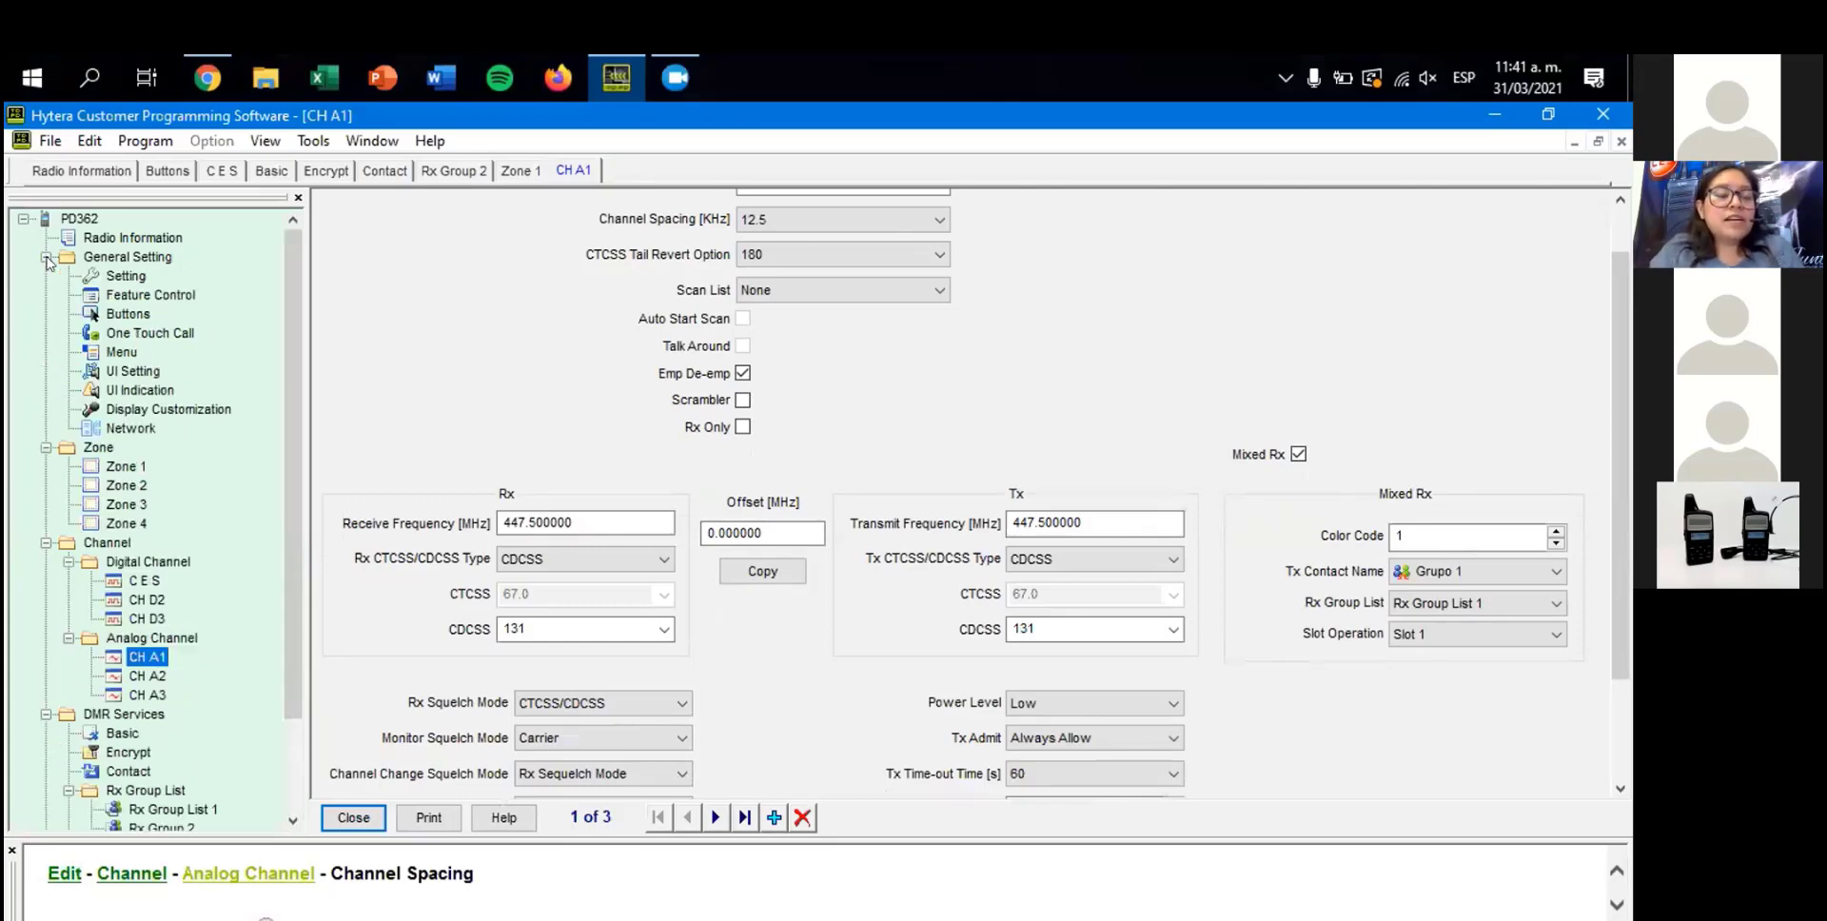
Step: Set One Touch Call1 to a digital Quick Text call to Grupo 1
{"action": "left_click", "coordinate": [129, 335]}
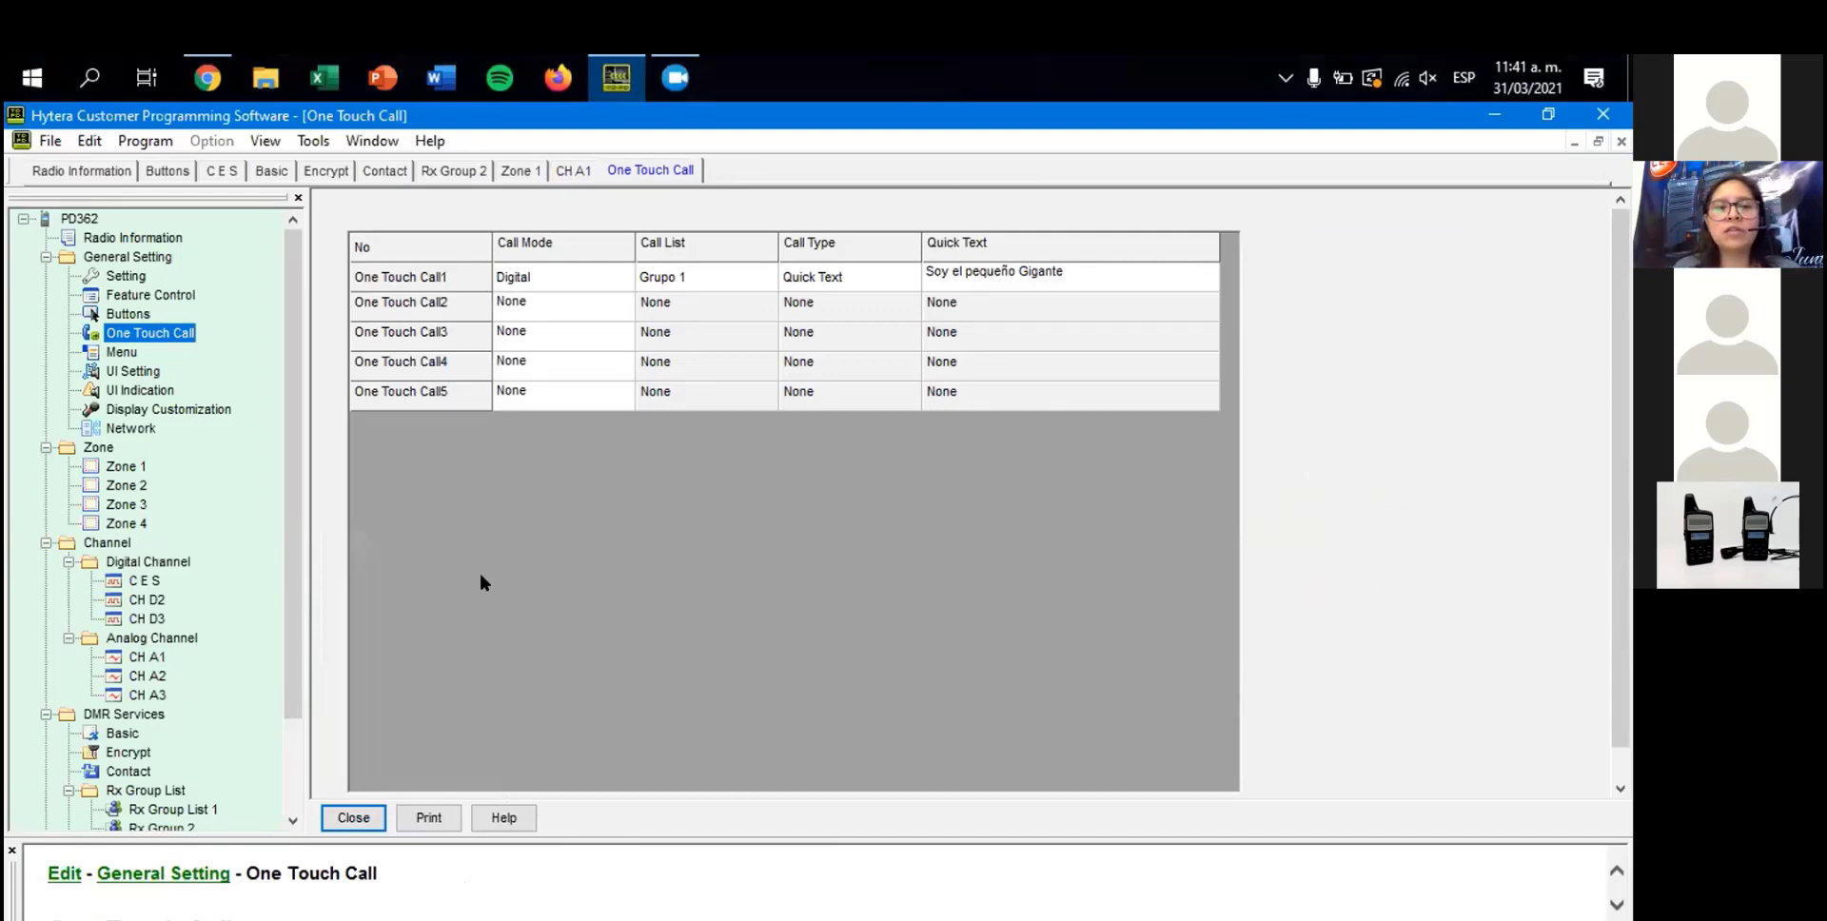
{"action": "left_click", "coordinate": [591, 272]}
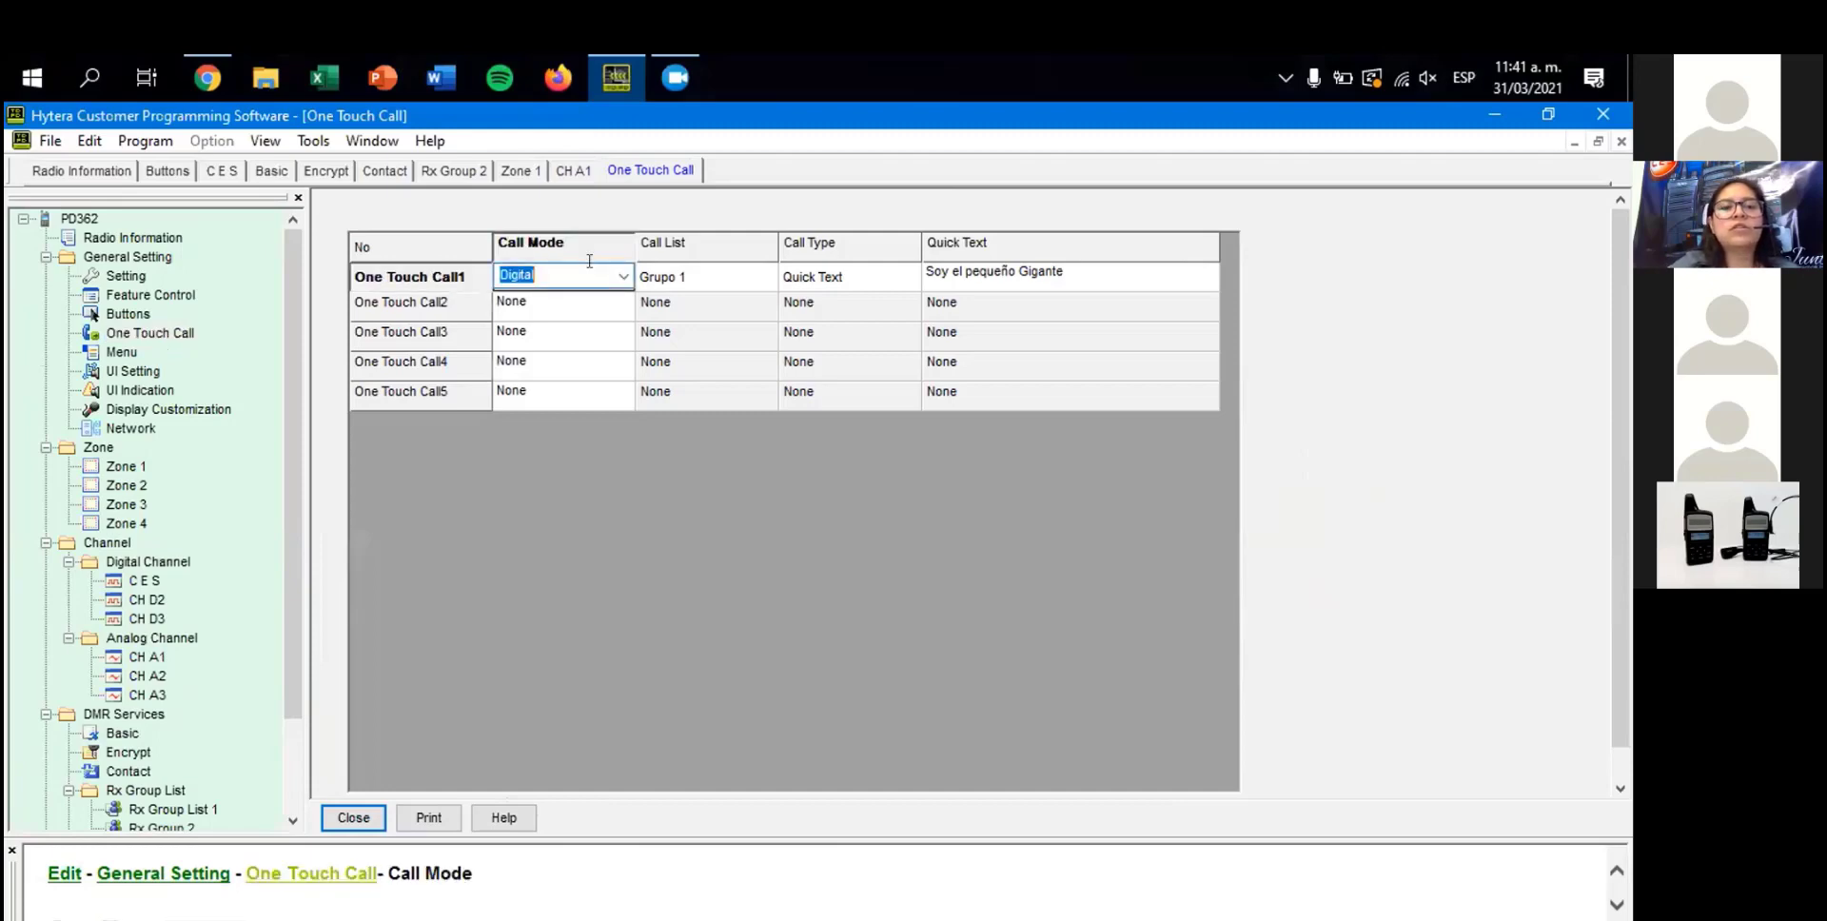
{"action": "left_click", "coordinate": [701, 276]}
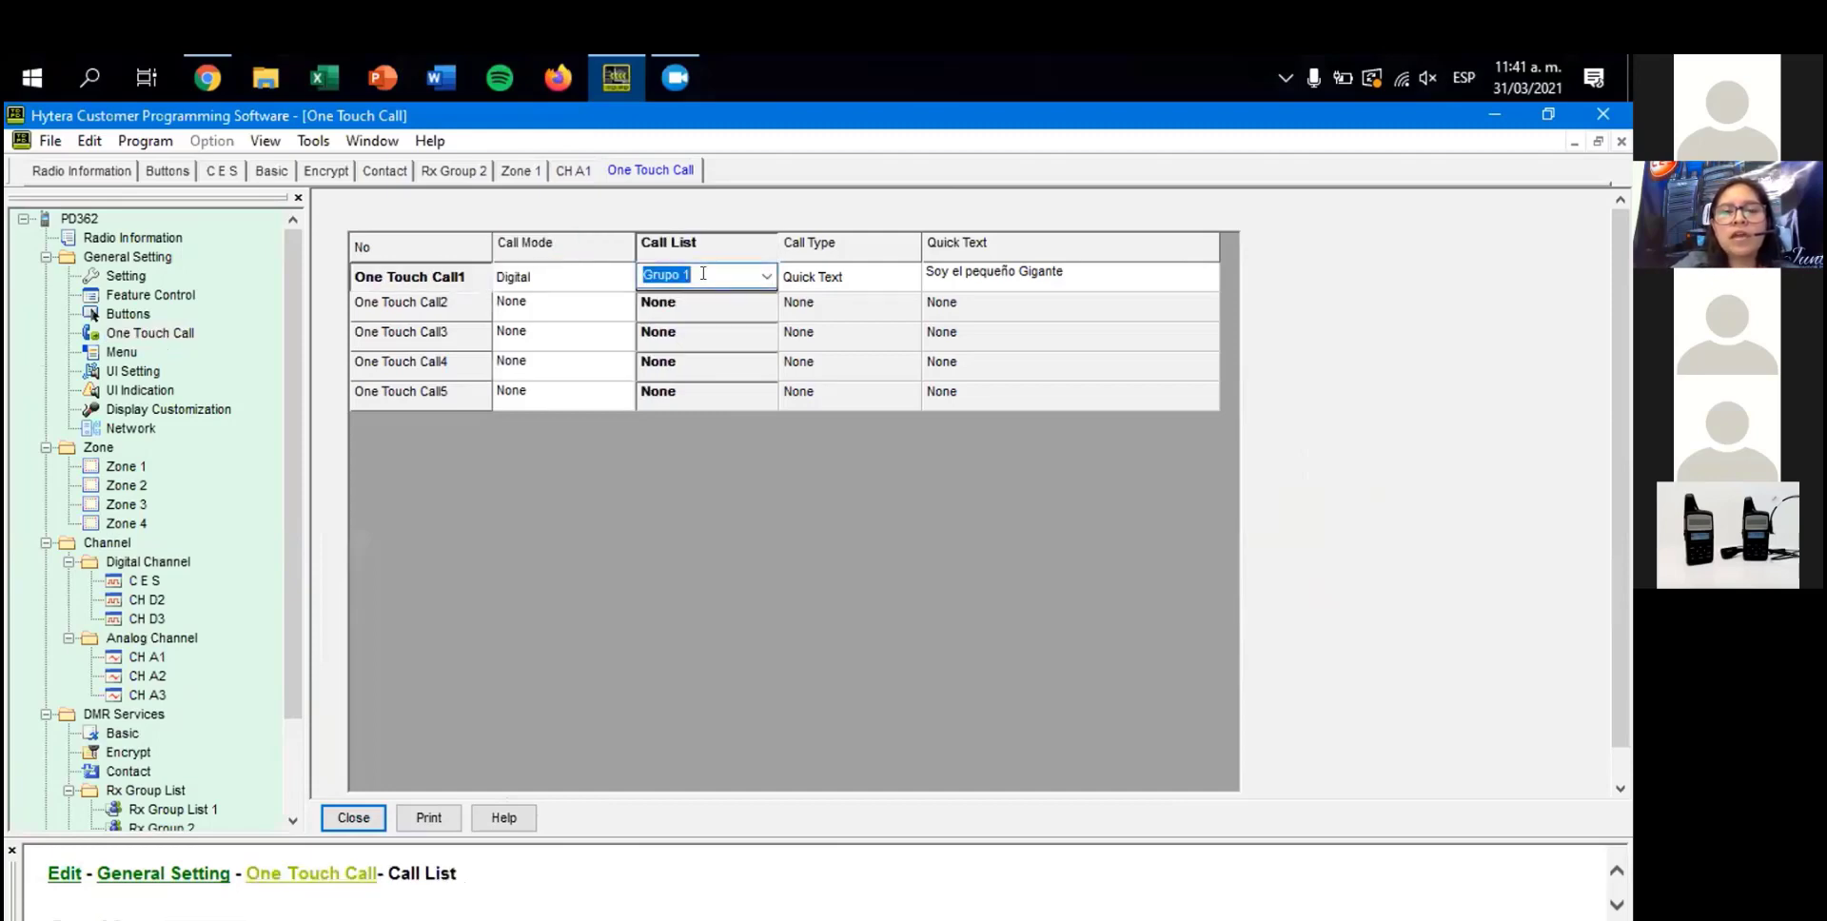
{"action": "left_click", "coordinate": [783, 268]}
{"action": "left_click", "coordinate": [909, 276]}
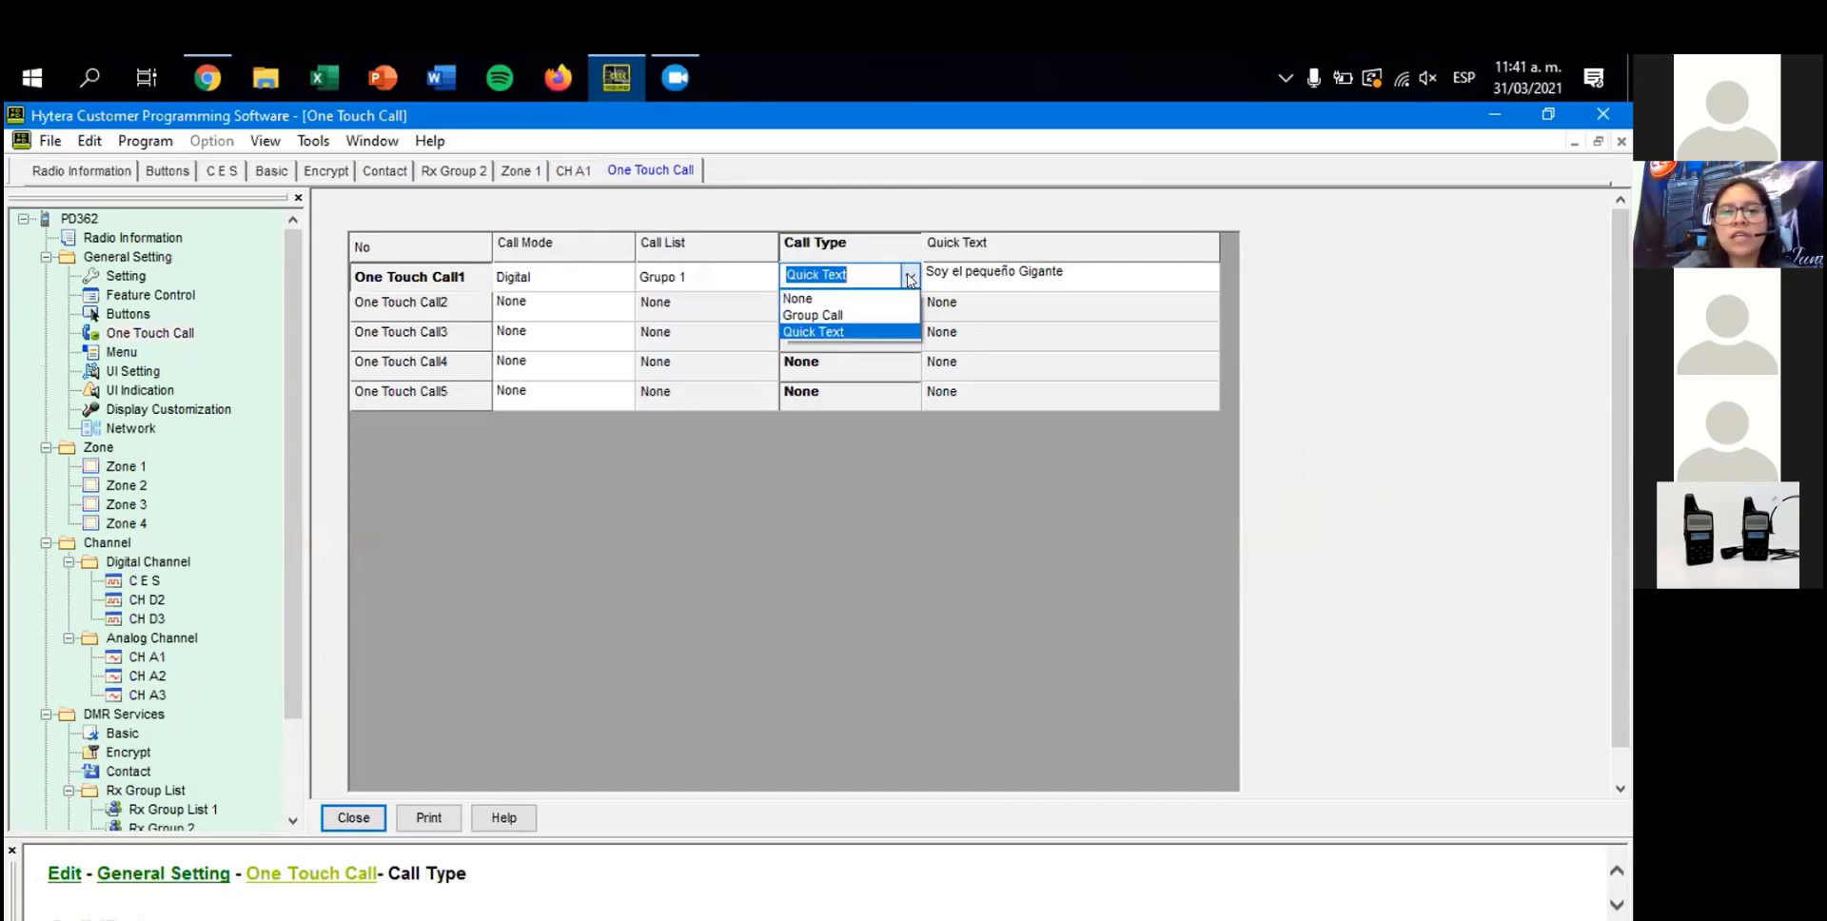
{"action": "left_click", "coordinate": [848, 334]}
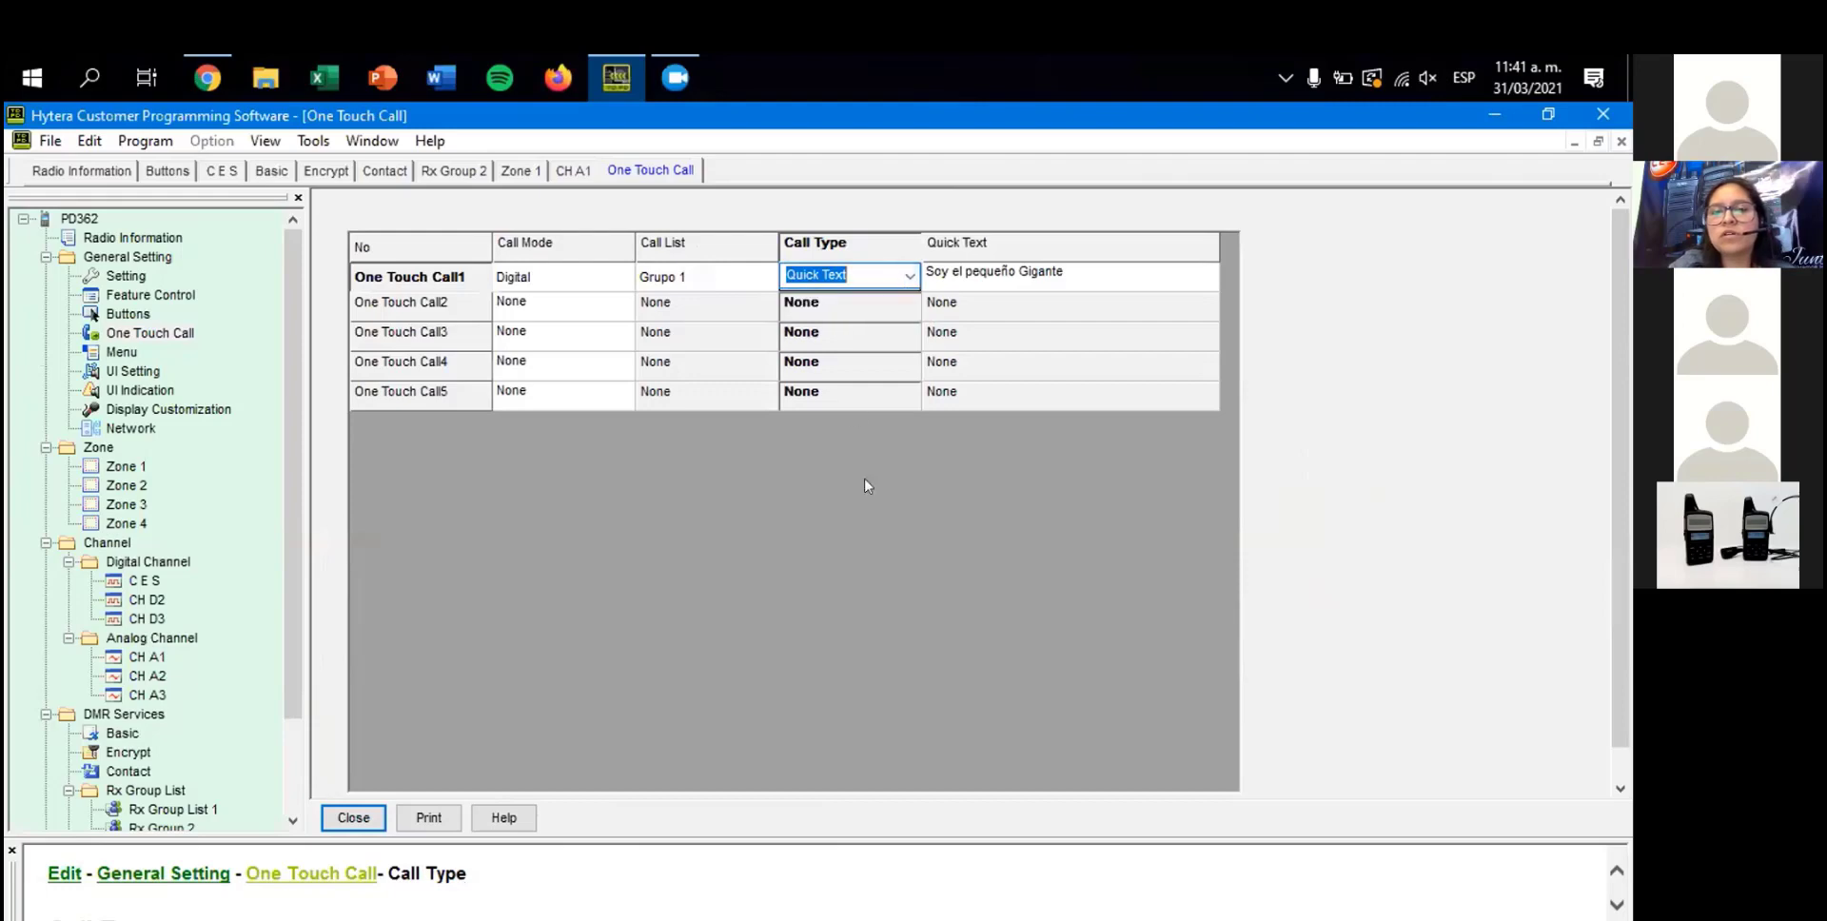
{"action": "left_click", "coordinate": [885, 531]}
Step: Keep 'Soy el pequeño Gigante' as One Touch Call1's quick text message
{"action": "double_click", "coordinate": [1044, 276]}
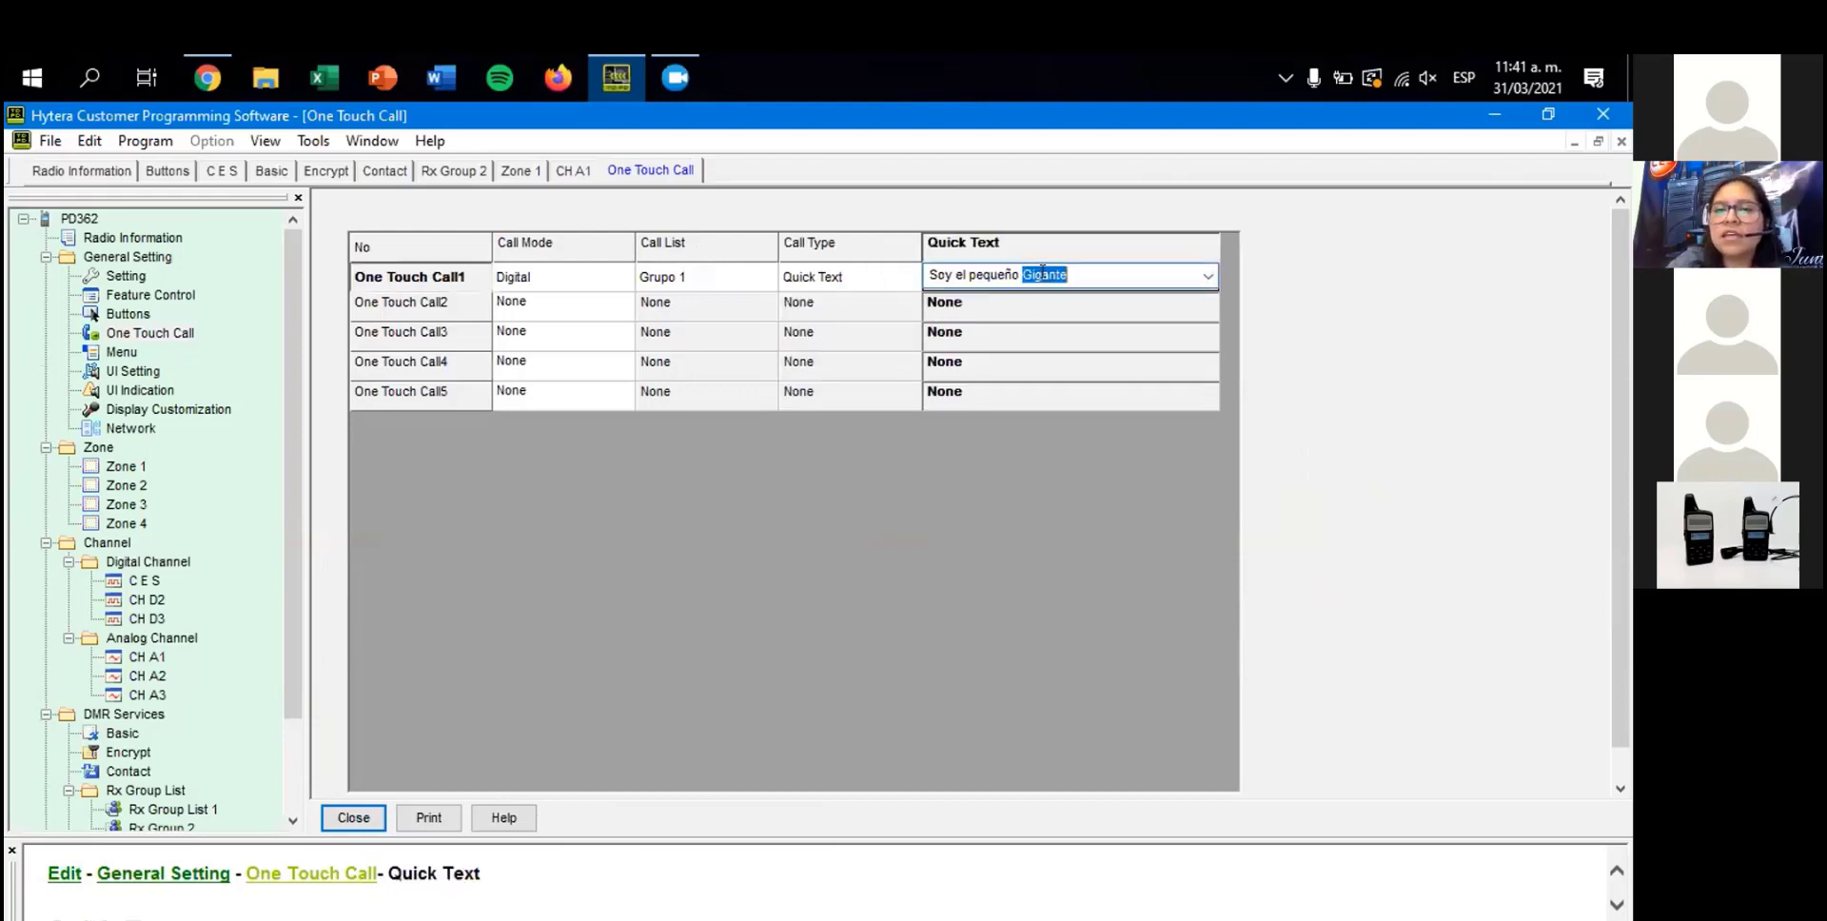
{"action": "left_click", "coordinate": [1069, 274]}
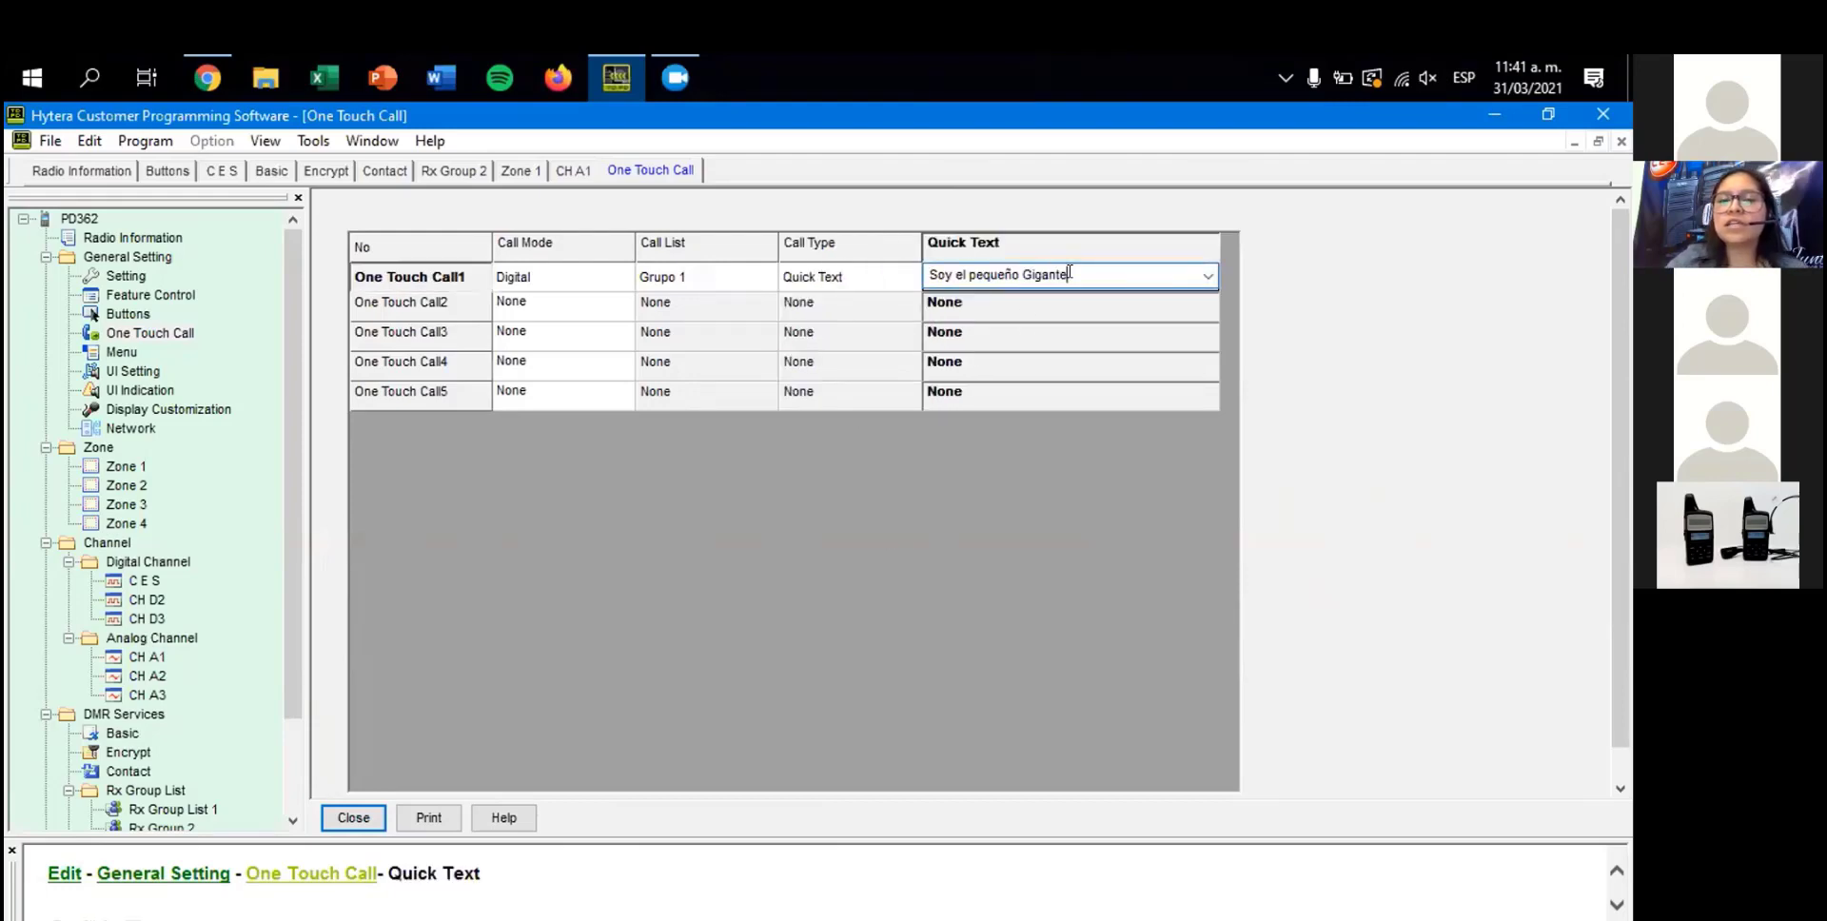
{"action": "left_click", "coordinate": [1208, 277]}
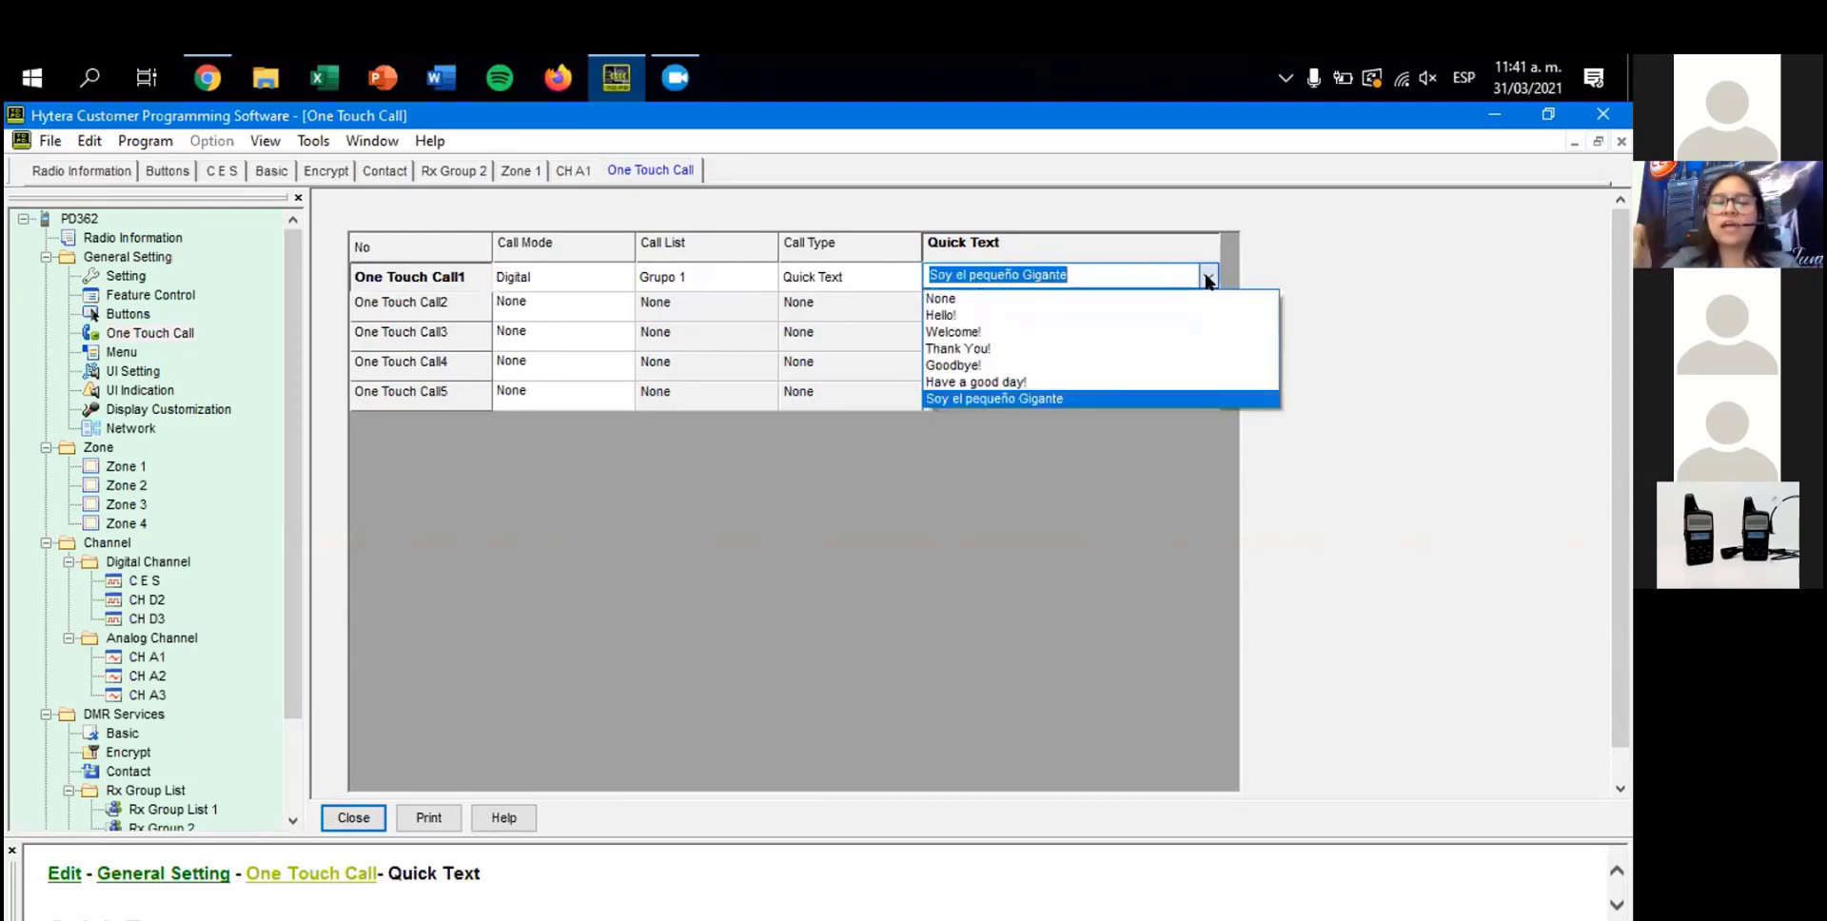
{"action": "left_click", "coordinate": [1058, 401]}
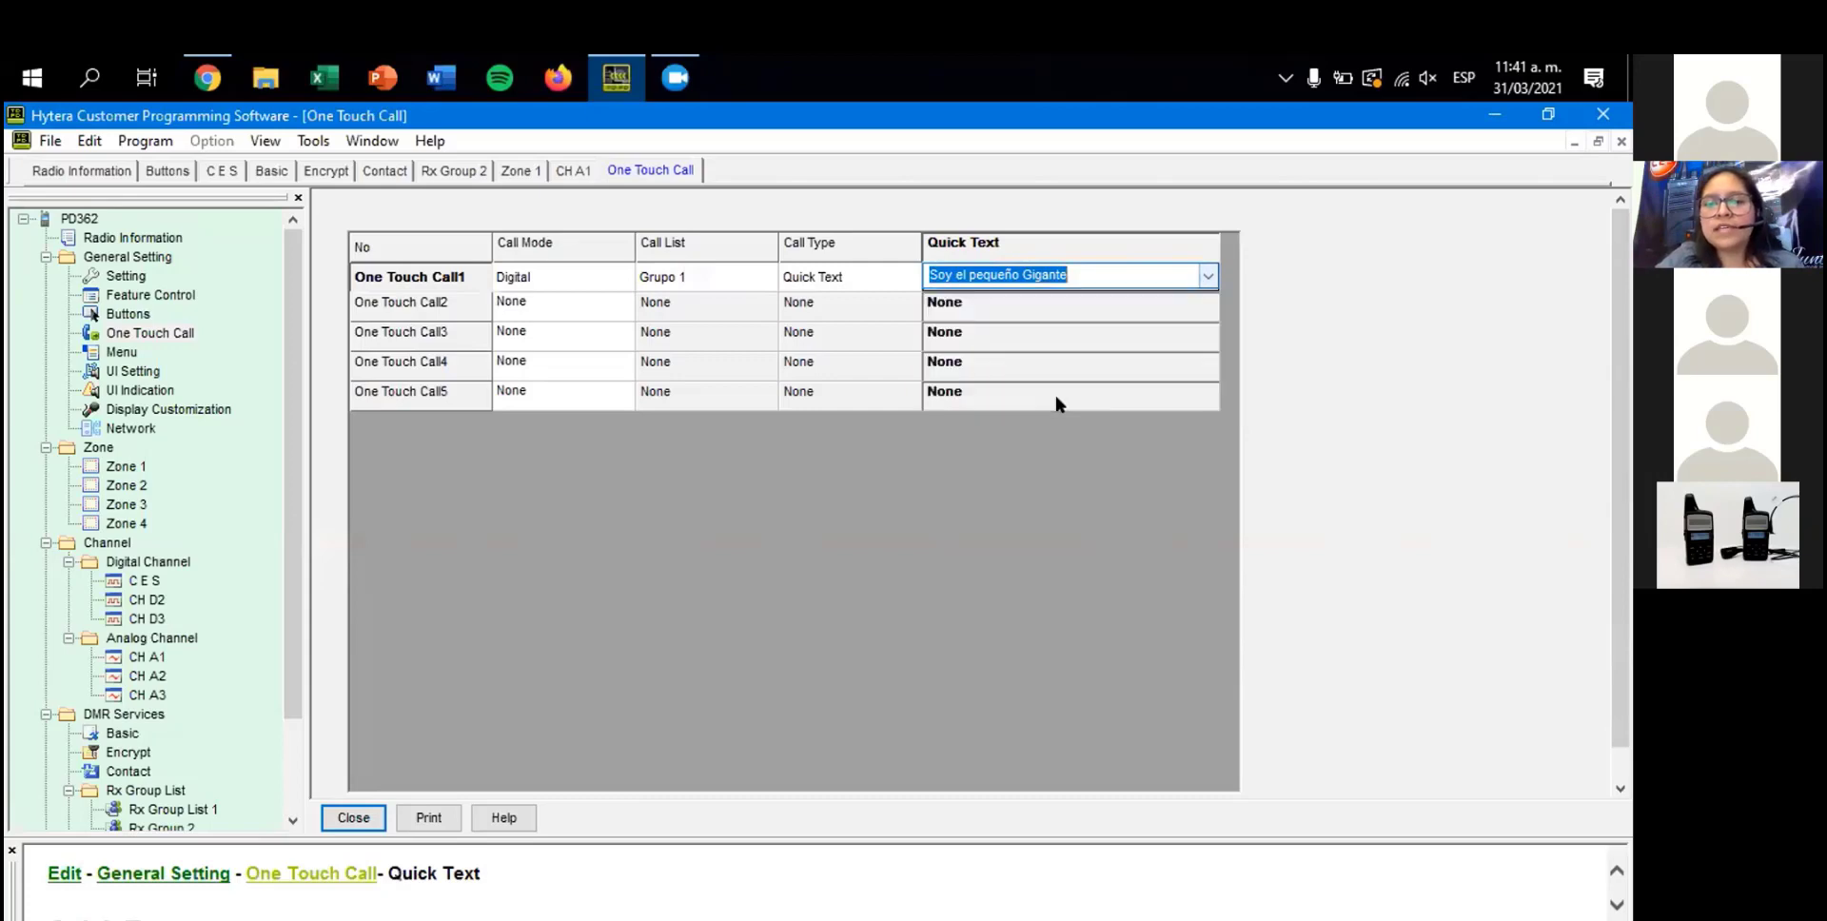
{"action": "left_click", "coordinate": [1049, 468]}
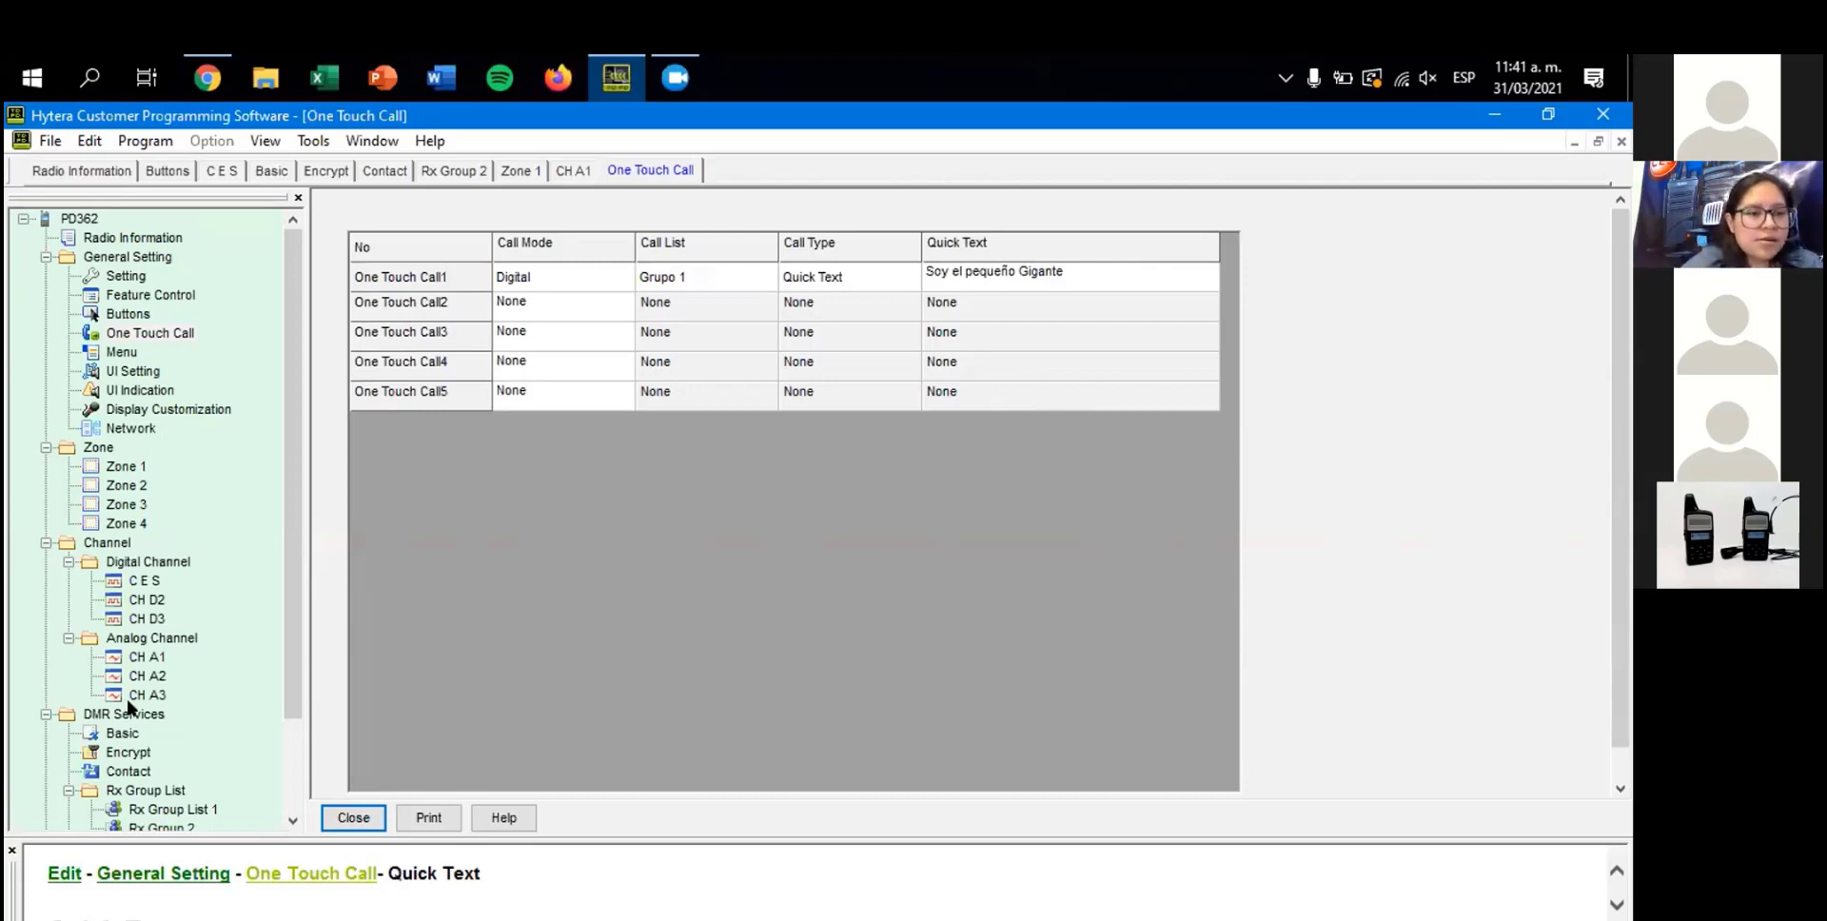
{"action": "scroll", "coordinate": [130, 707], "scroll_direction": "down", "scroll_amount": 2}
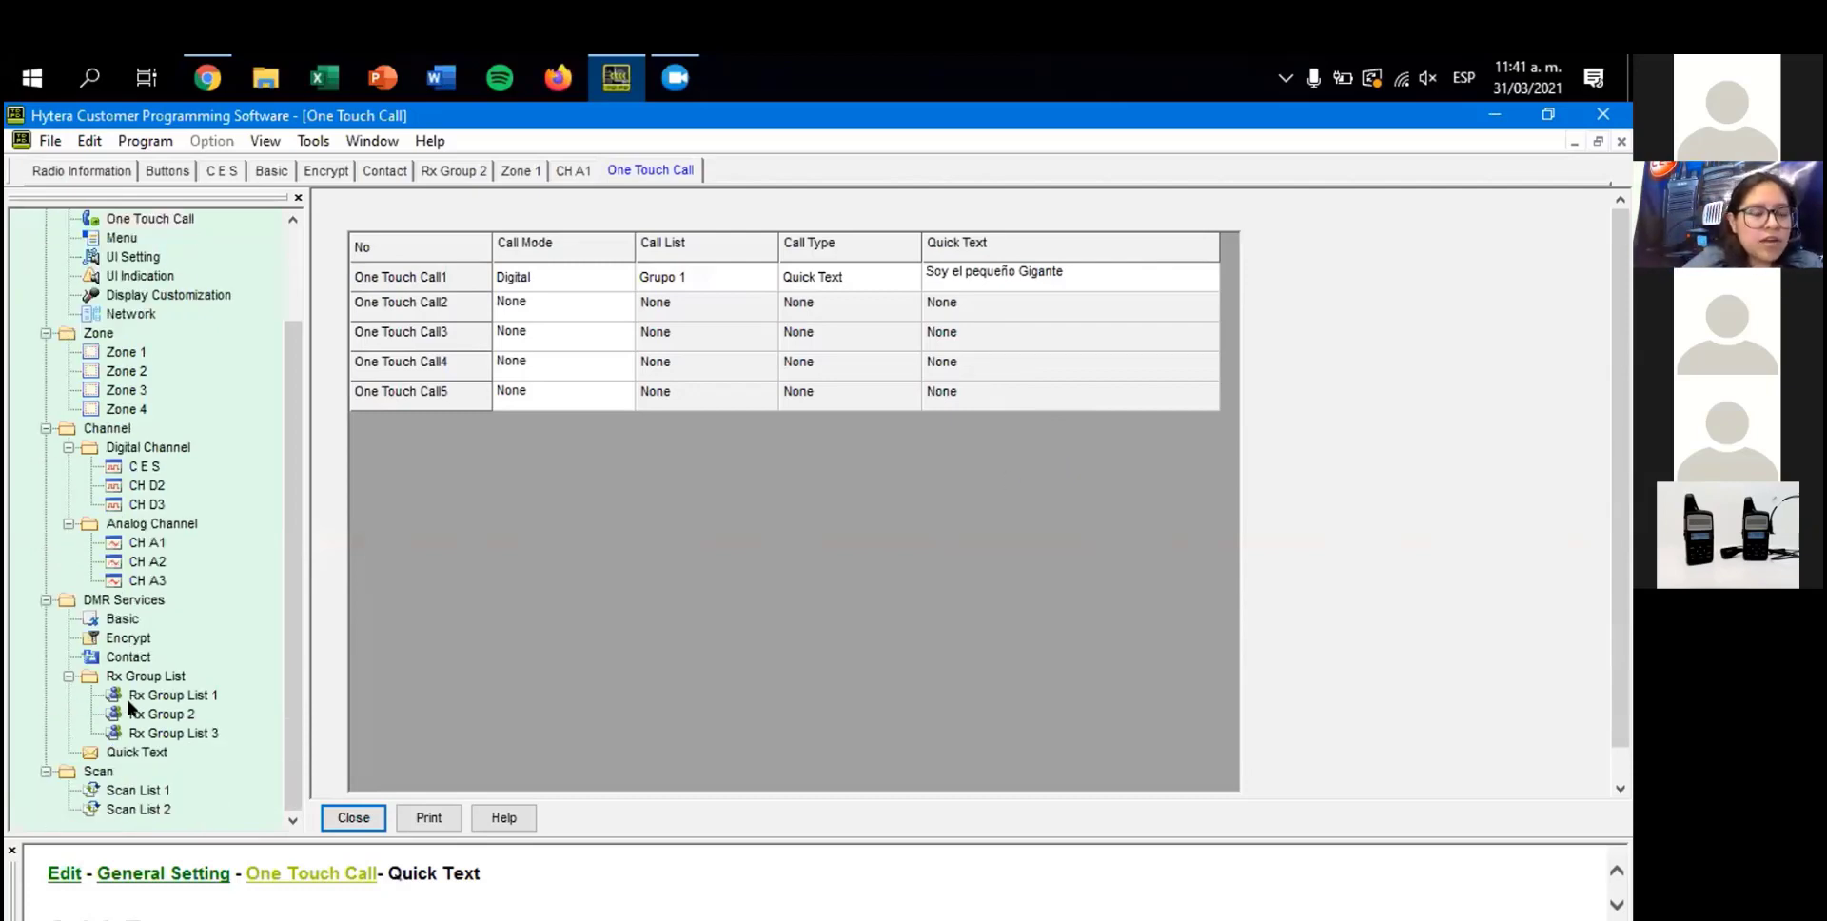
Step: Add two new entries after the sixth quick text message
{"action": "left_click", "coordinate": [133, 752]}
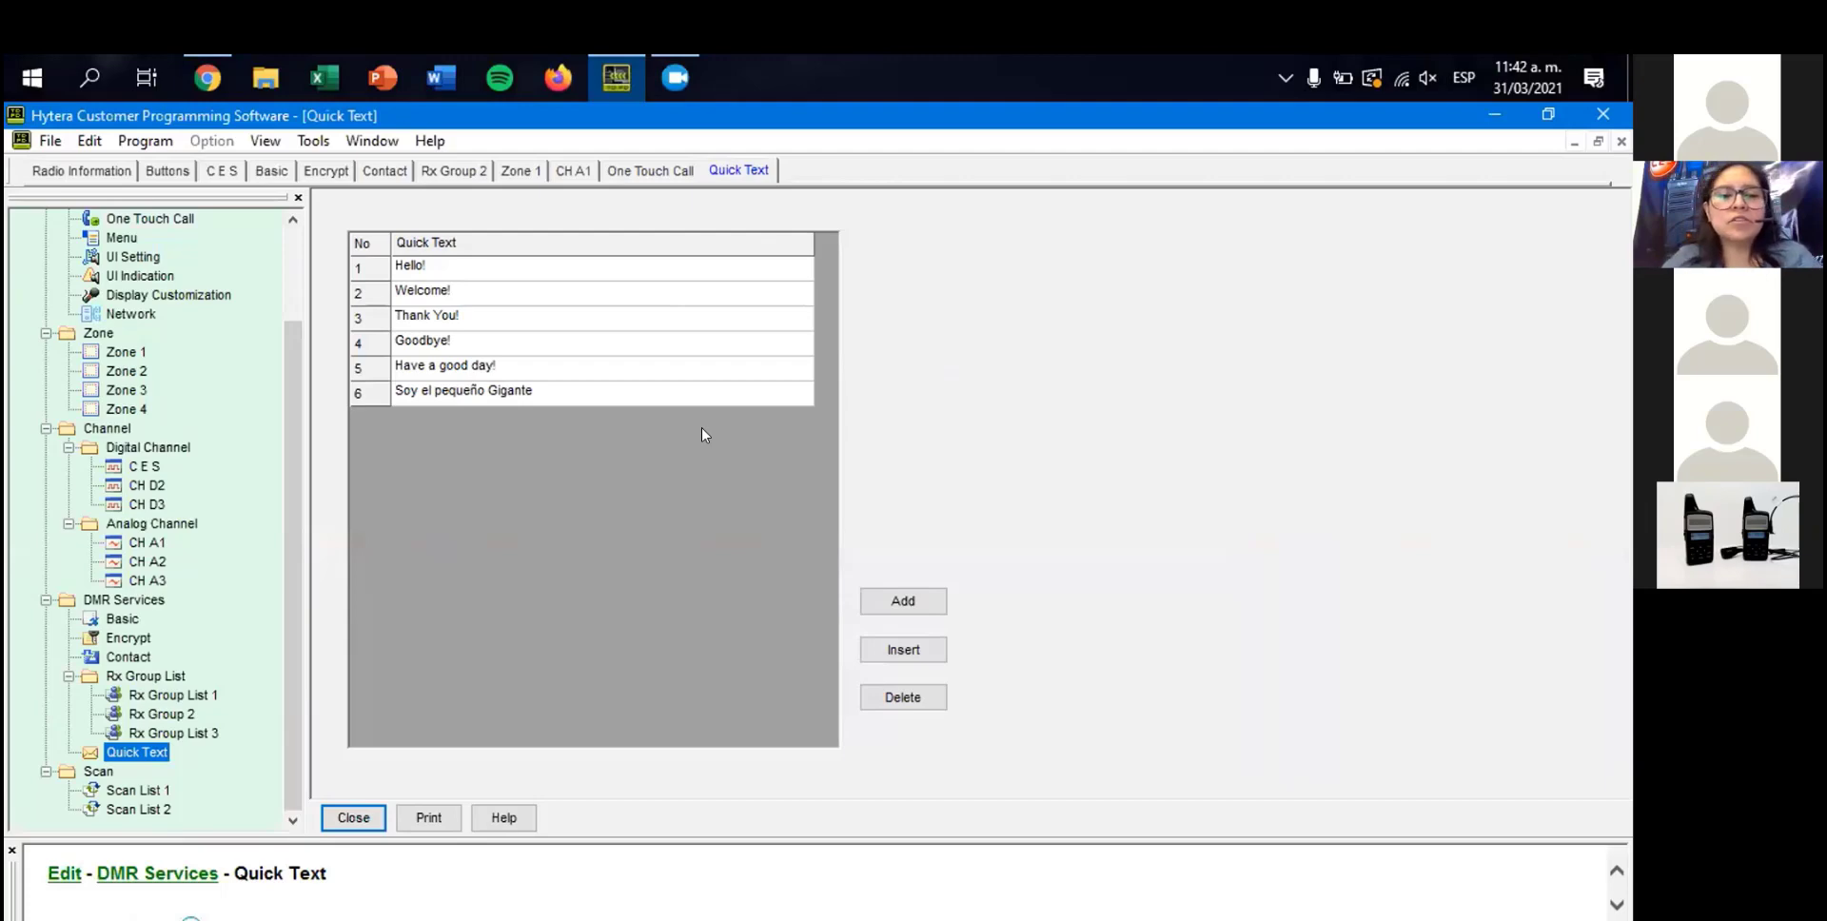
{"action": "left_click", "coordinate": [604, 386]}
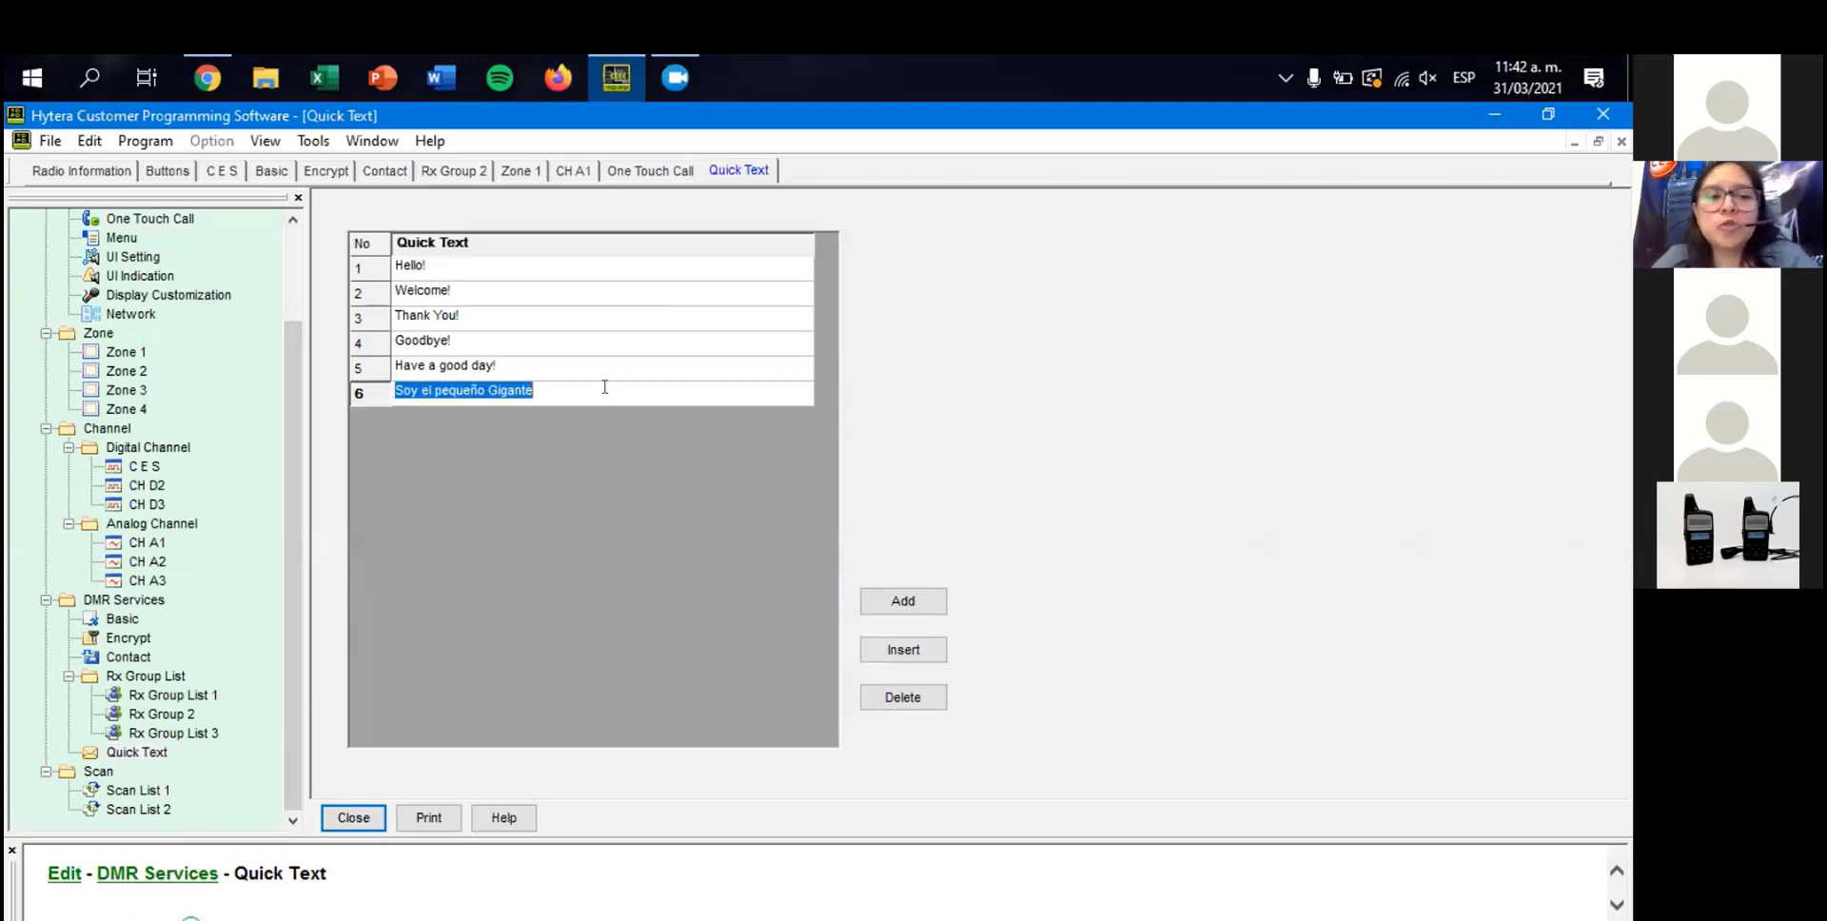
{"action": "left_click", "coordinate": [906, 601]}
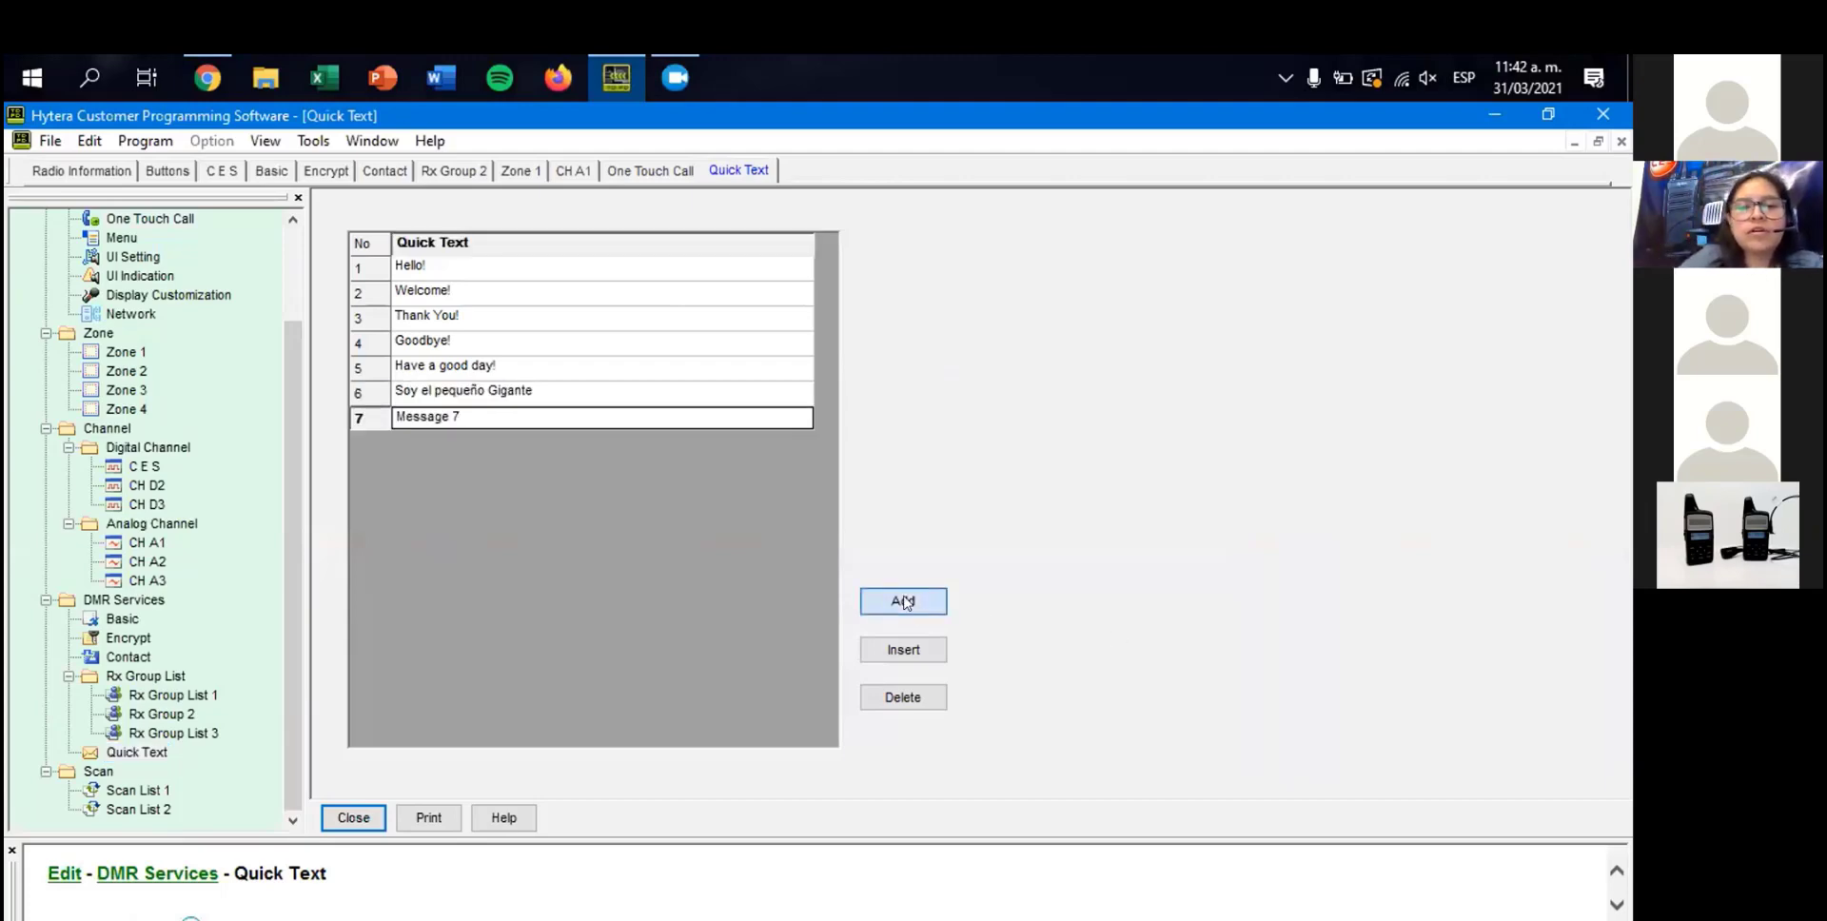
{"action": "left_click", "coordinate": [906, 601]}
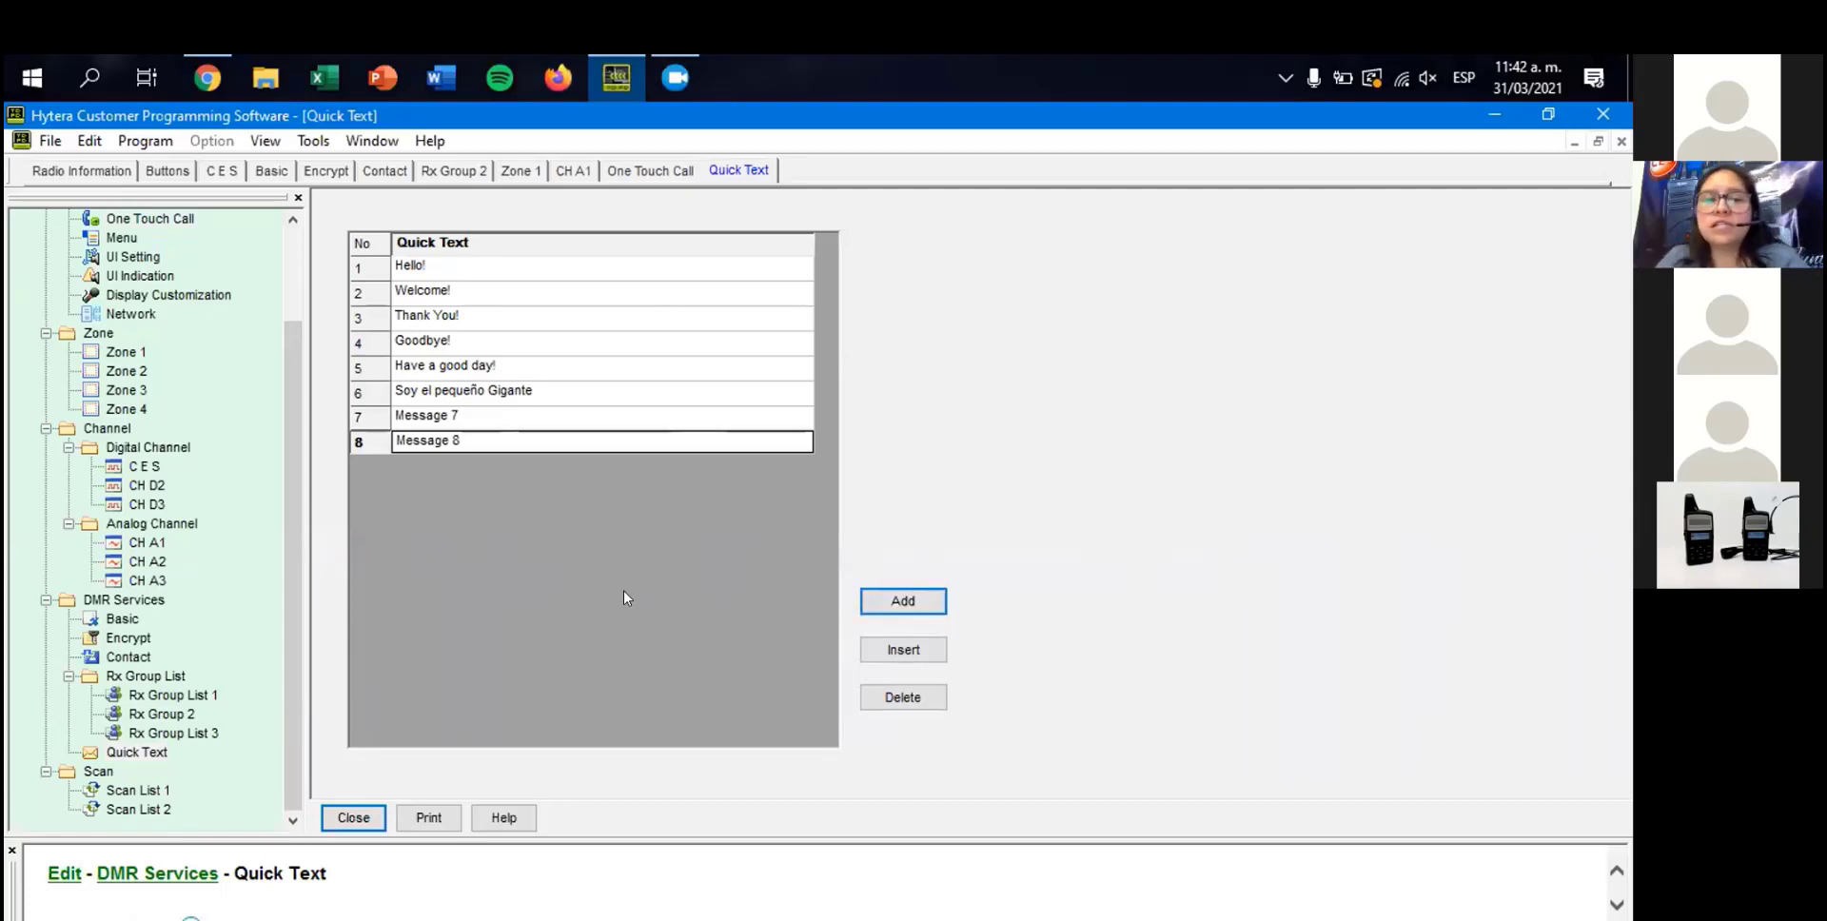
Step: Change quick text message 7 to 'Emergencia'
{"action": "left_click", "coordinate": [476, 415]}
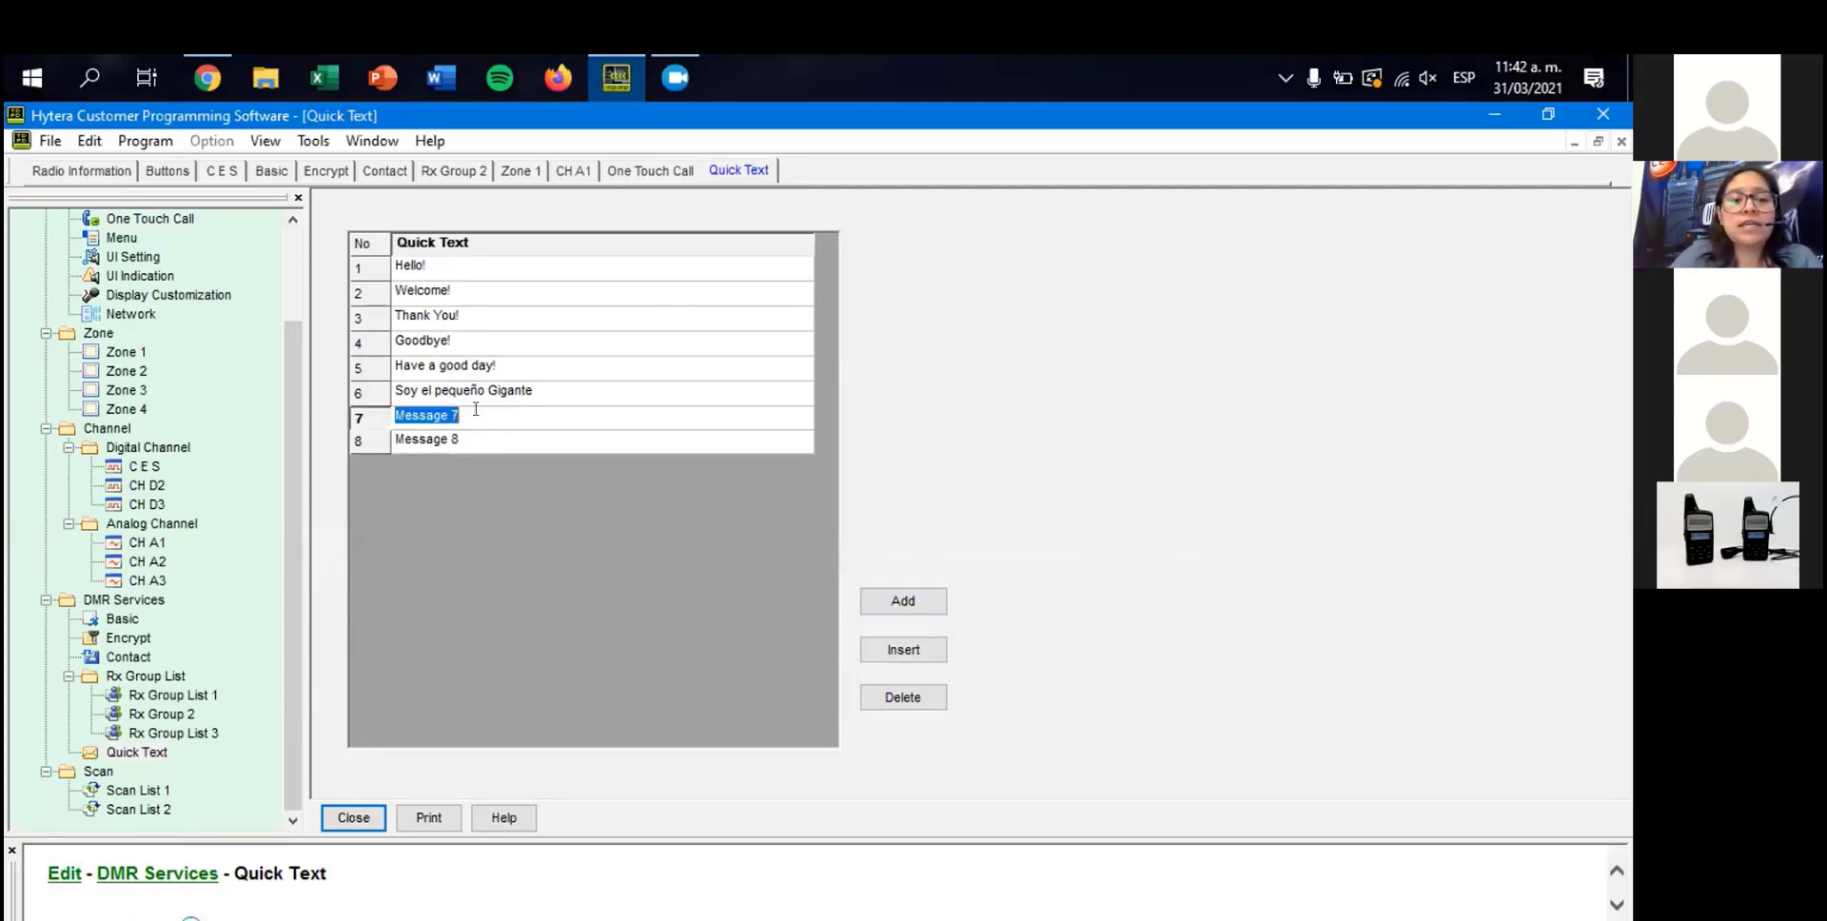
{"action": "type", "text": "Emergencia"}
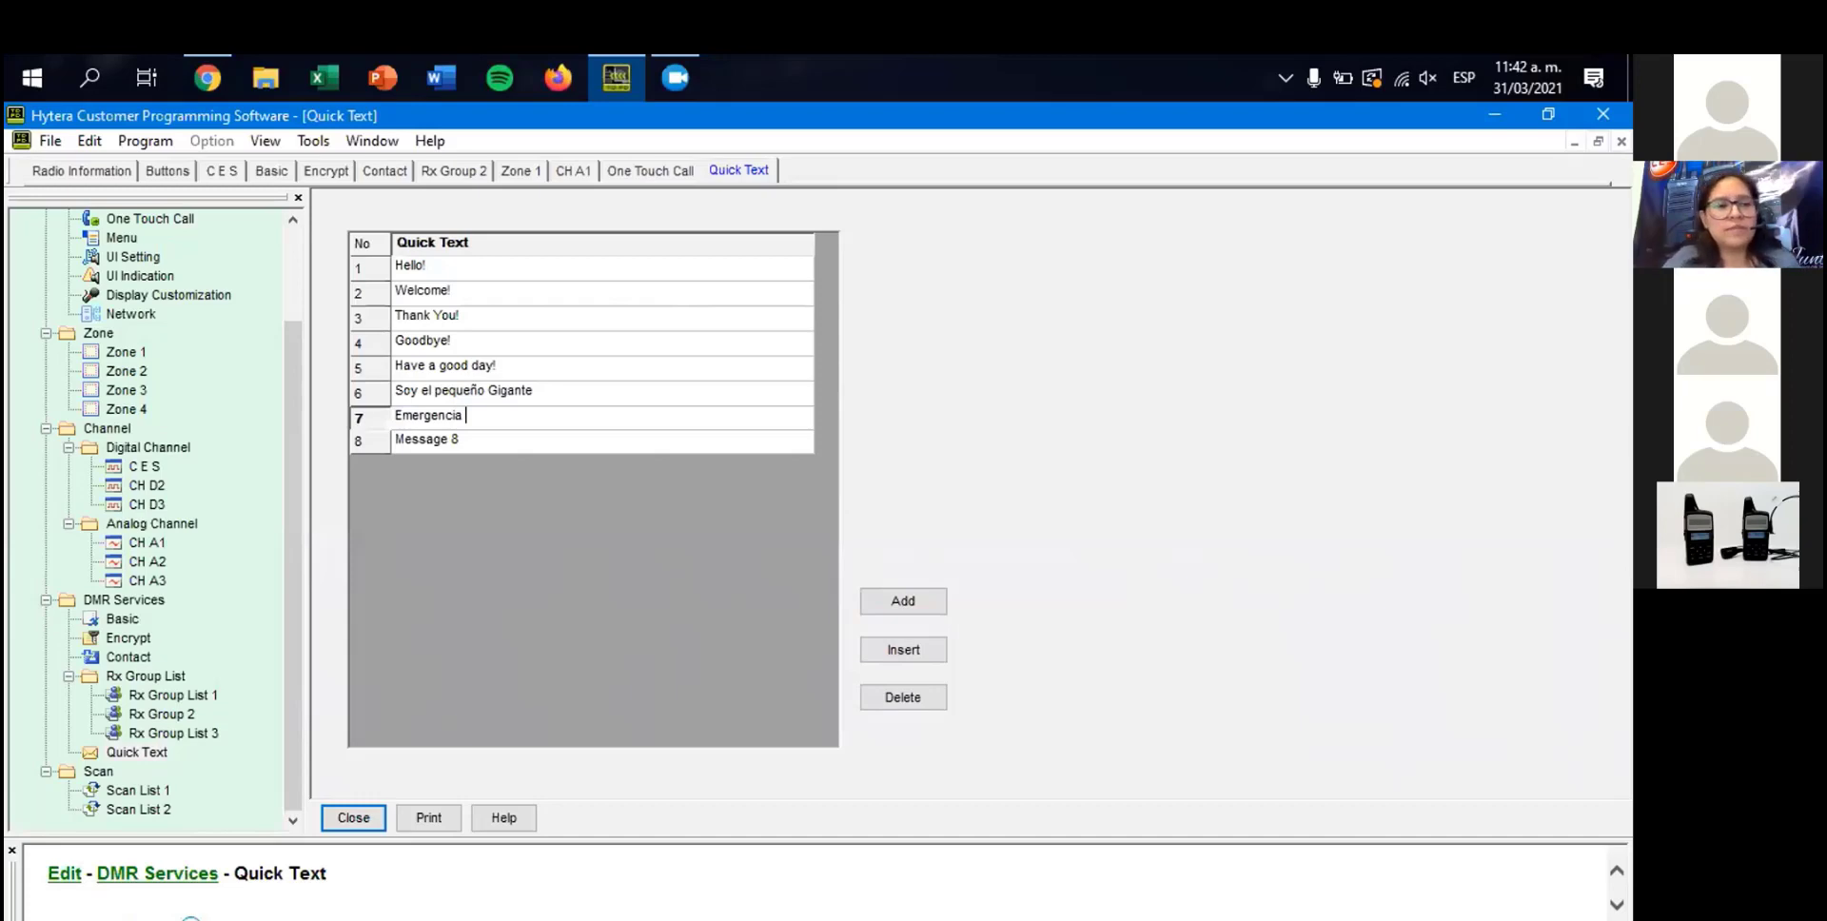
{"action": "scroll", "coordinate": [209, 299], "scroll_direction": "up", "scroll_amount": 2}
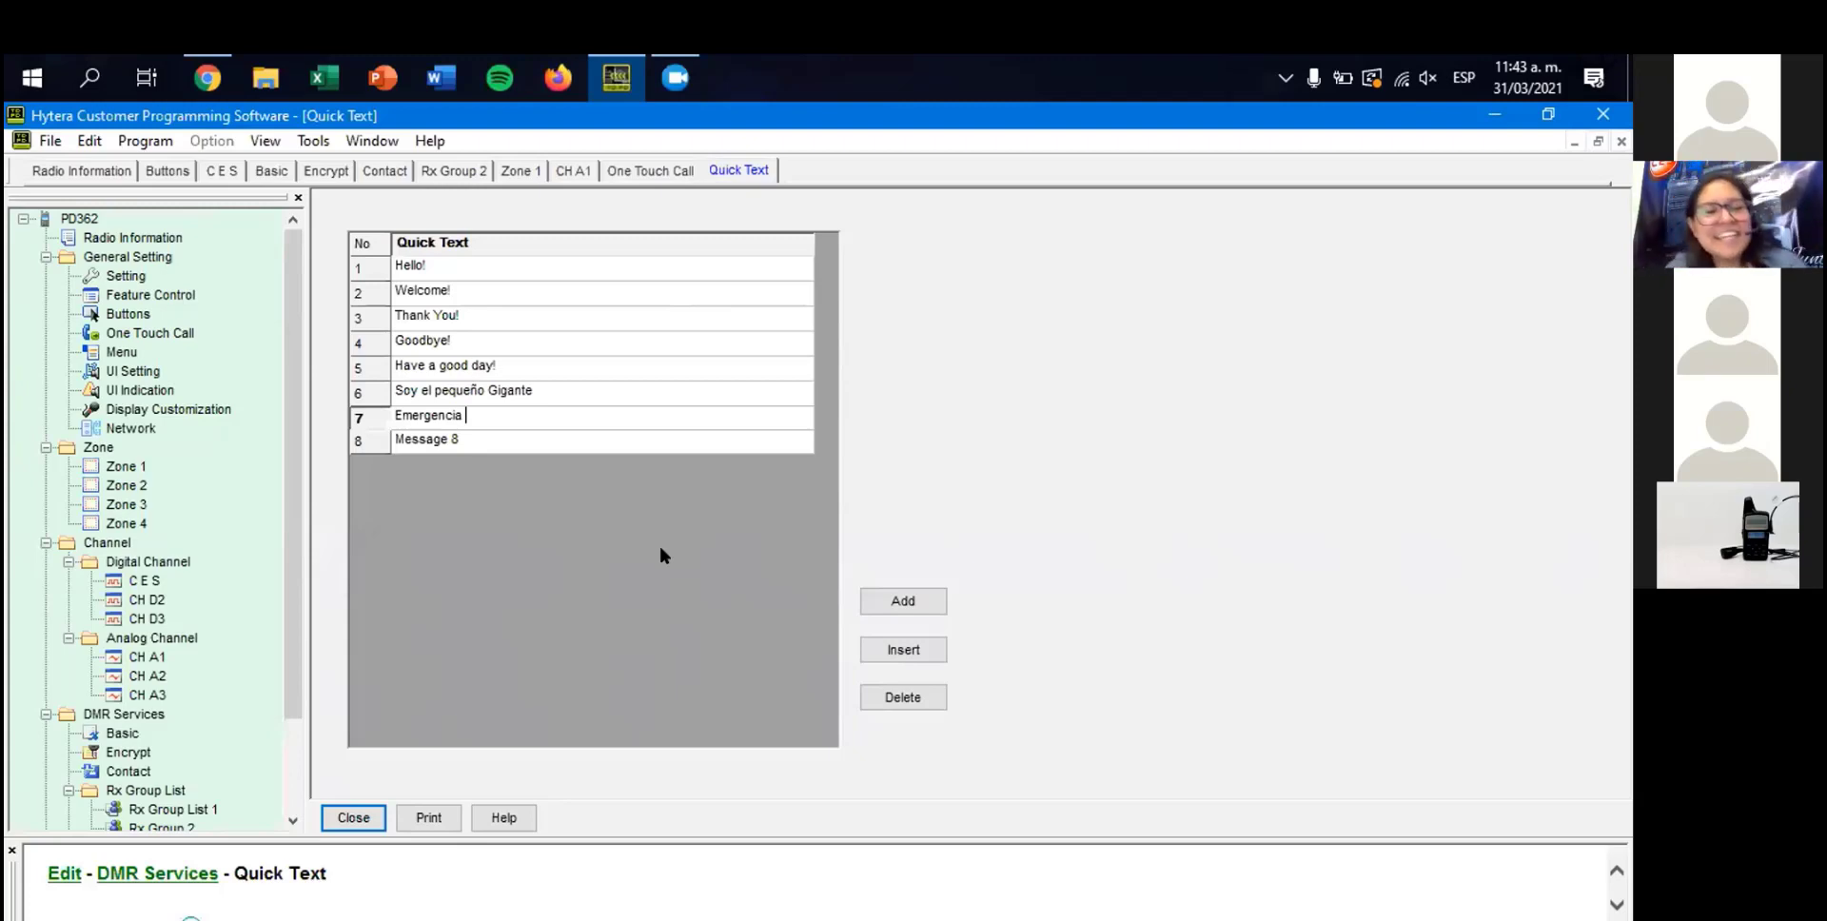
Step: Review the C E S digital channel under CH A1: encryption on with Llave 1, using Grupo 1
{"action": "left_click", "coordinate": [156, 658]}
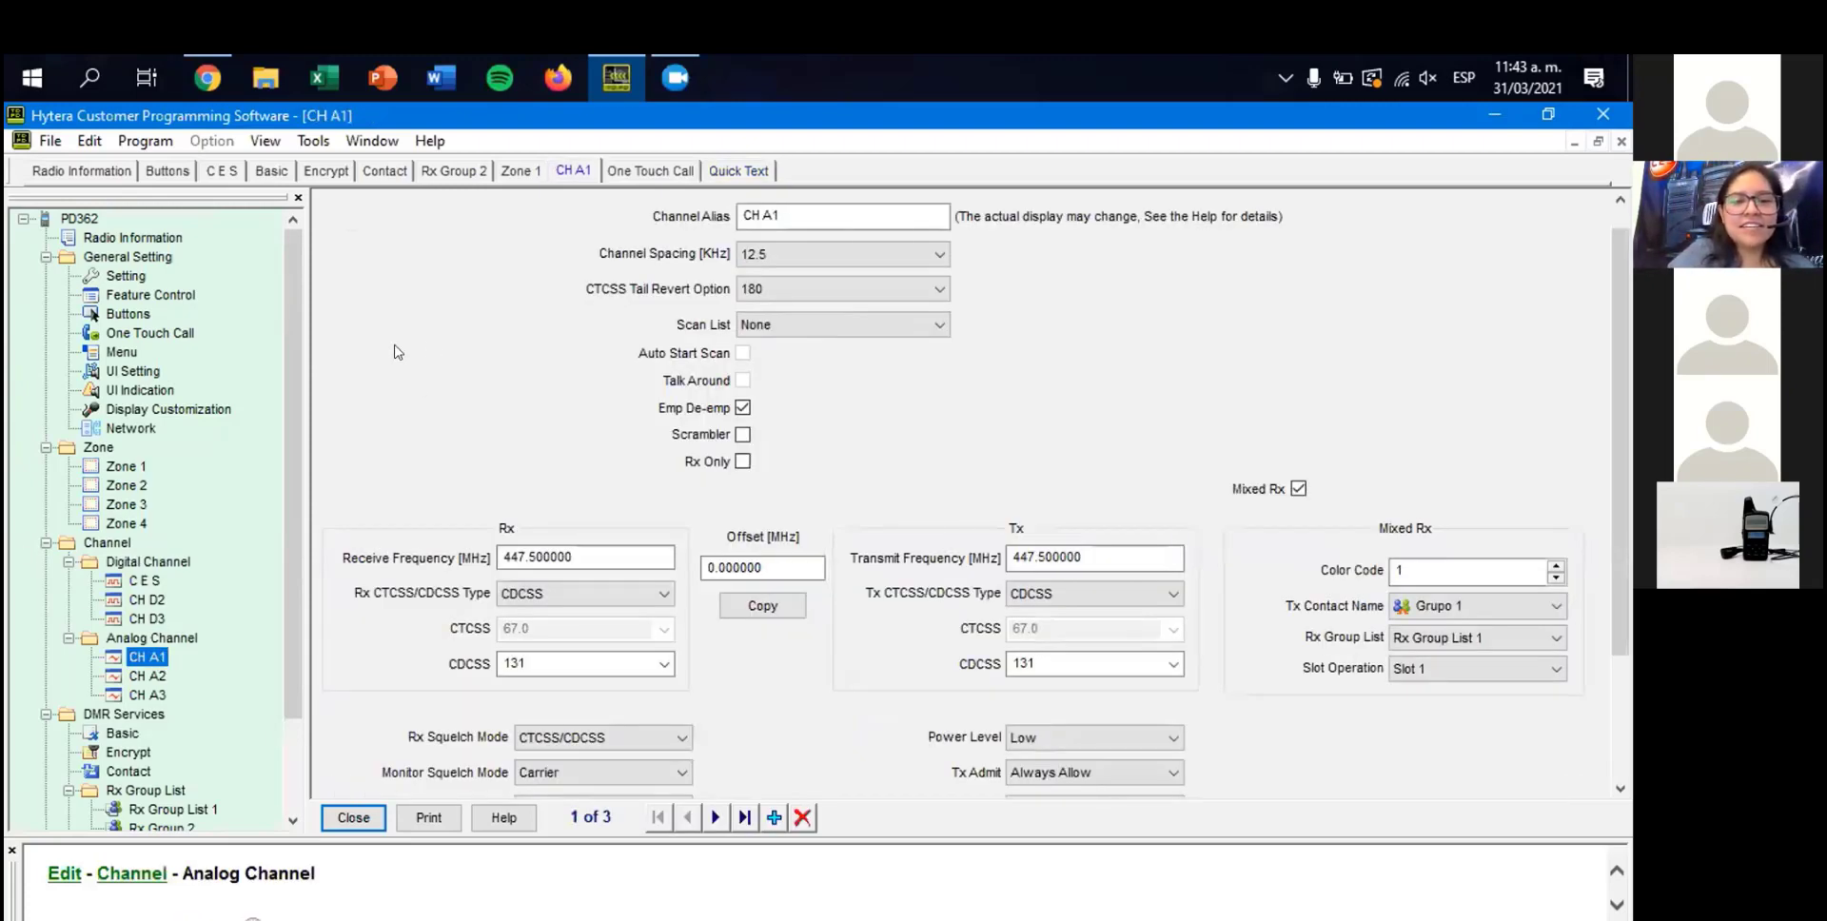
{"action": "left_click", "coordinate": [144, 581]}
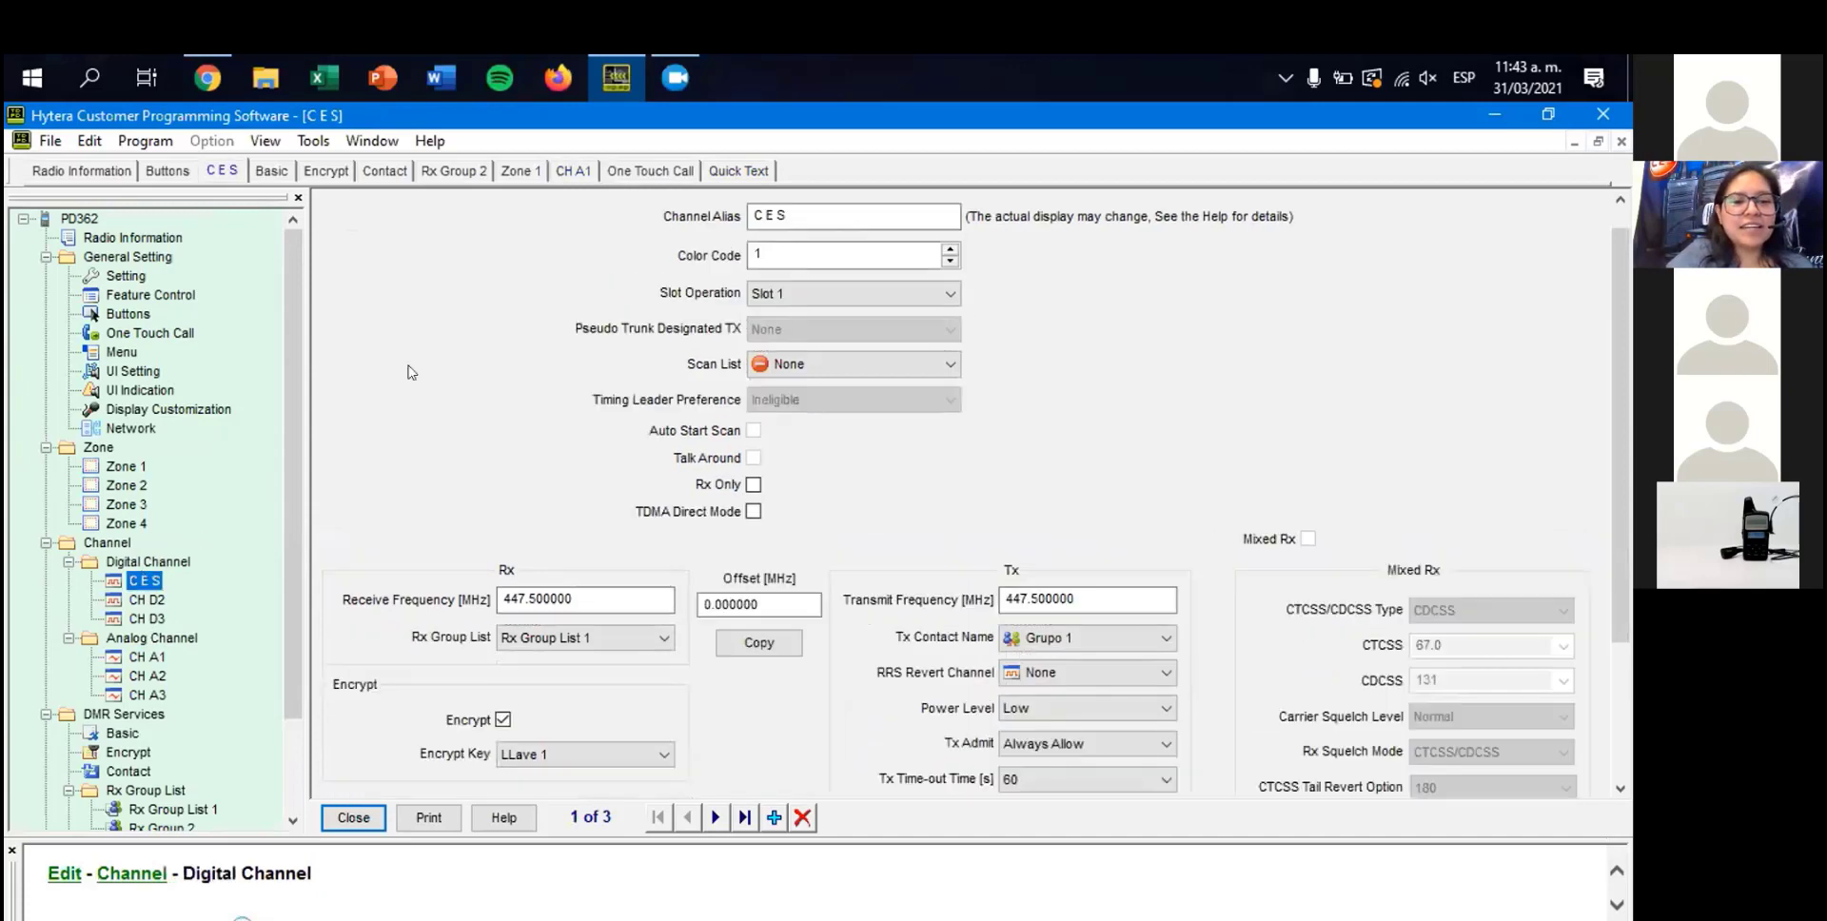
{"action": "scroll", "coordinate": [547, 292], "scroll_direction": "up", "scroll_amount": 1}
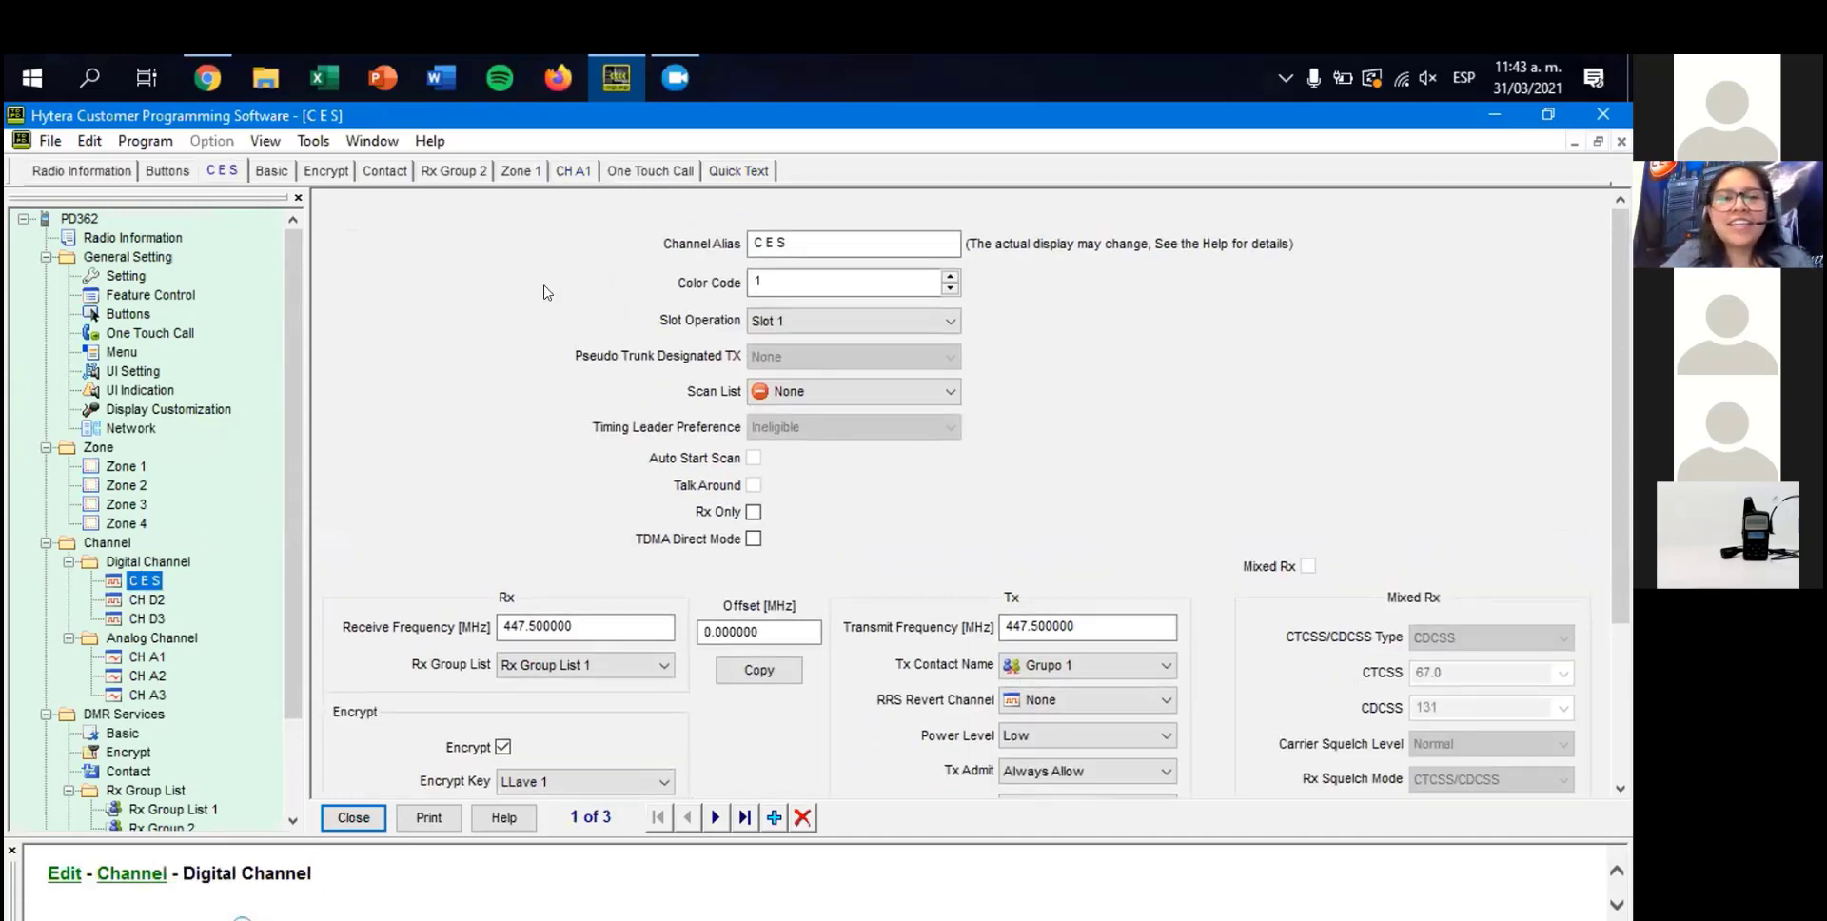
{"action": "scroll", "coordinate": [548, 292], "scroll_direction": "down", "scroll_amount": 1}
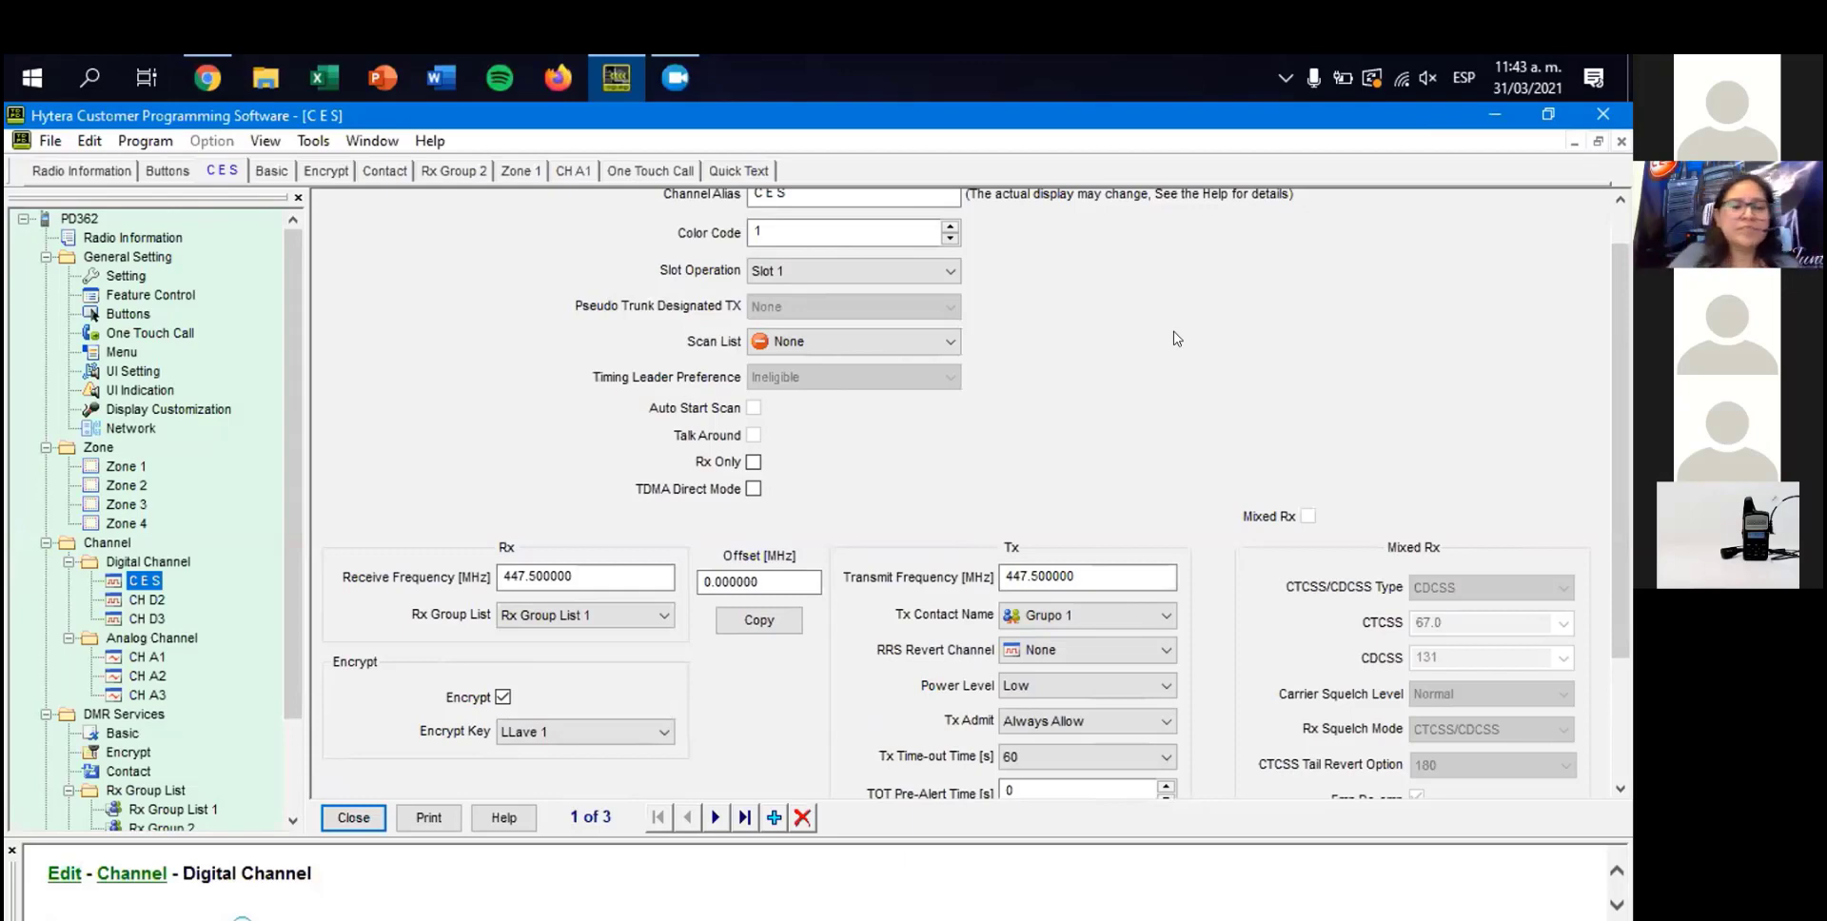
{"action": "scroll", "coordinate": [1163, 335], "scroll_direction": "up", "scroll_amount": 1}
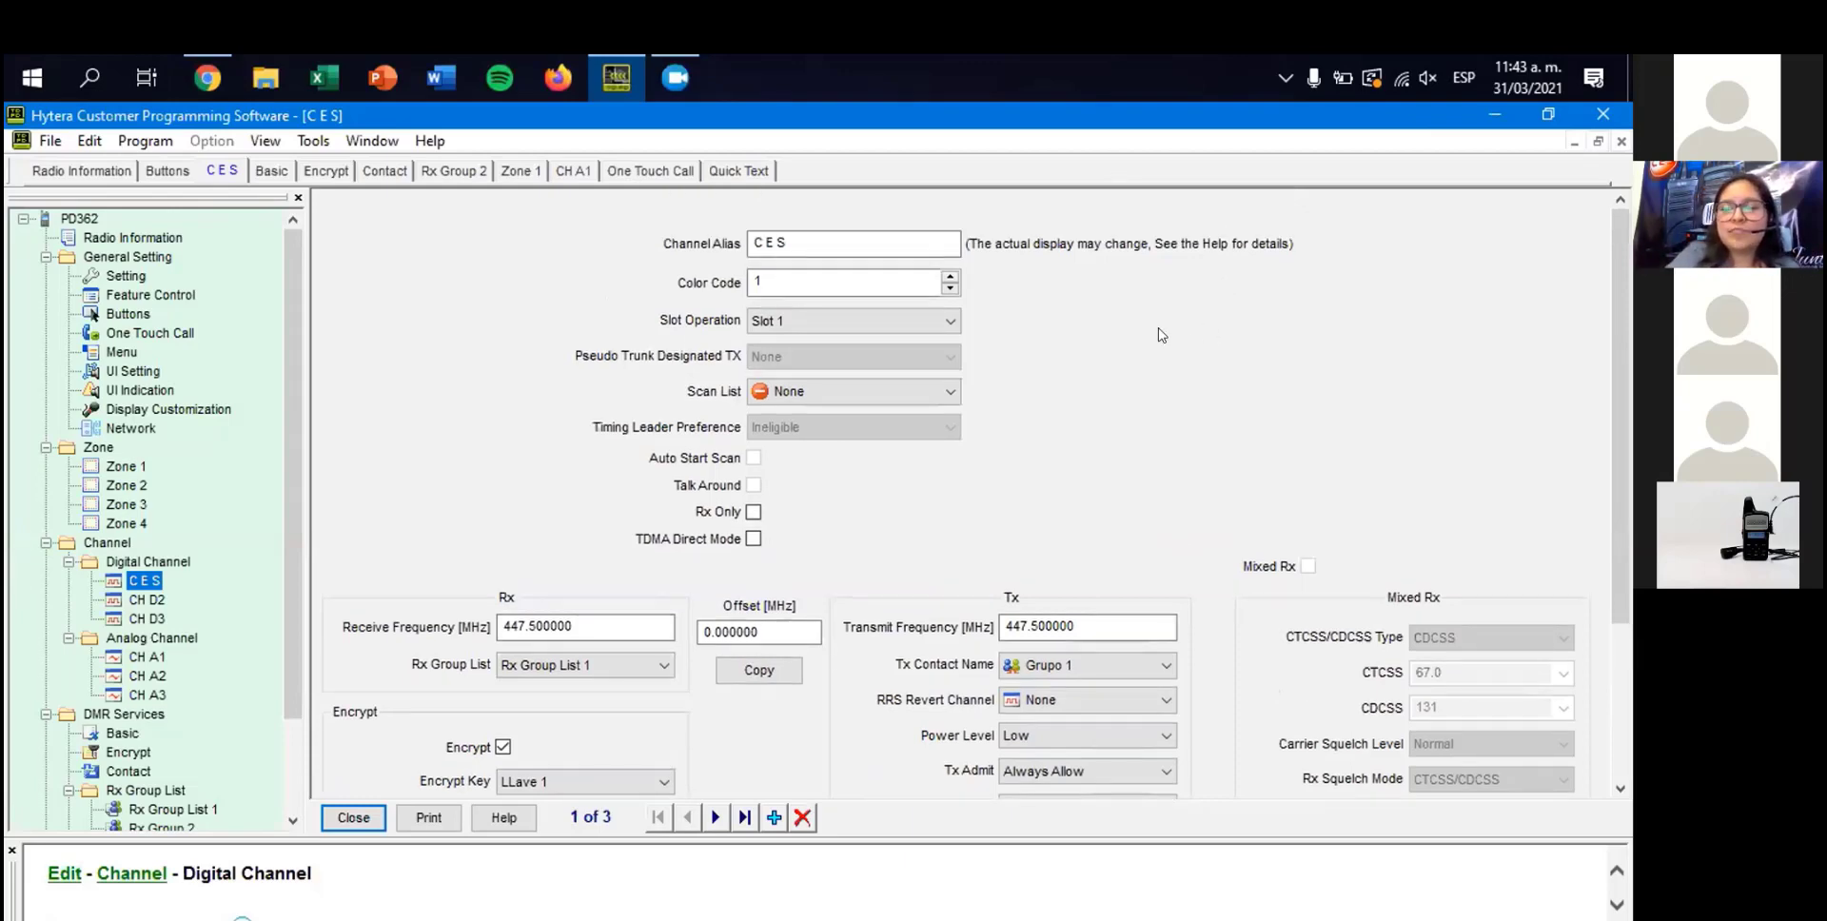
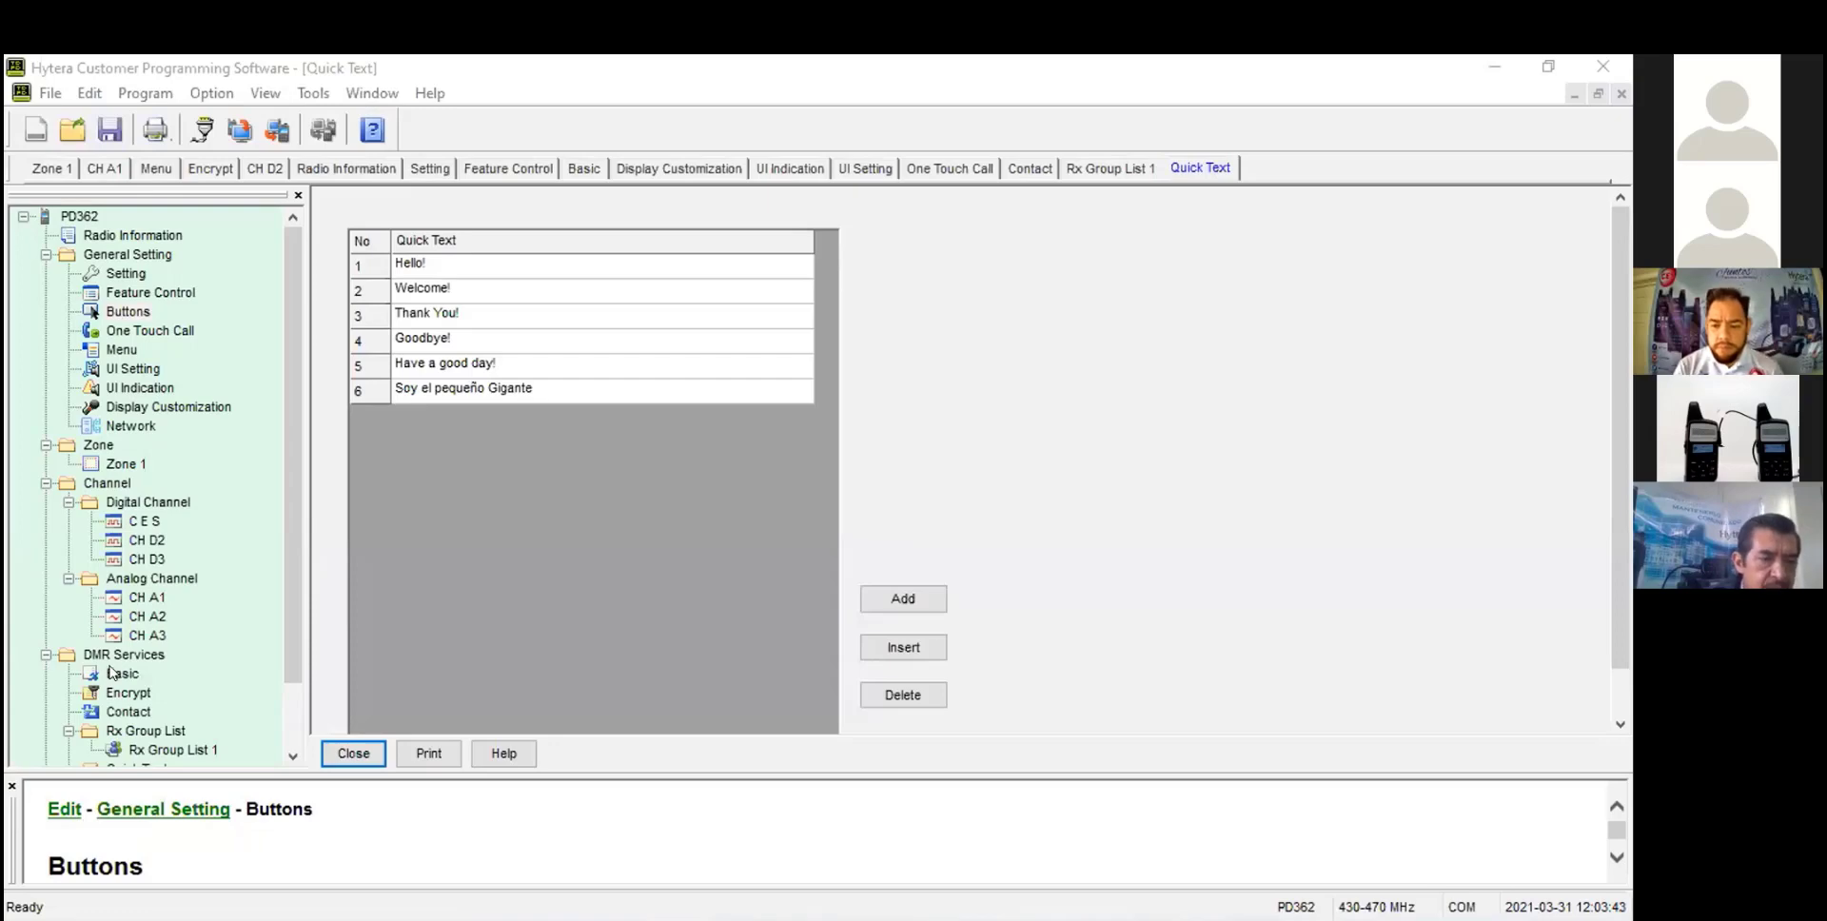
Step: Review the DMR Basic settings, then show the Contact List with group contact Call 1 (ID 1)
{"action": "left_click", "coordinate": [119, 672]}
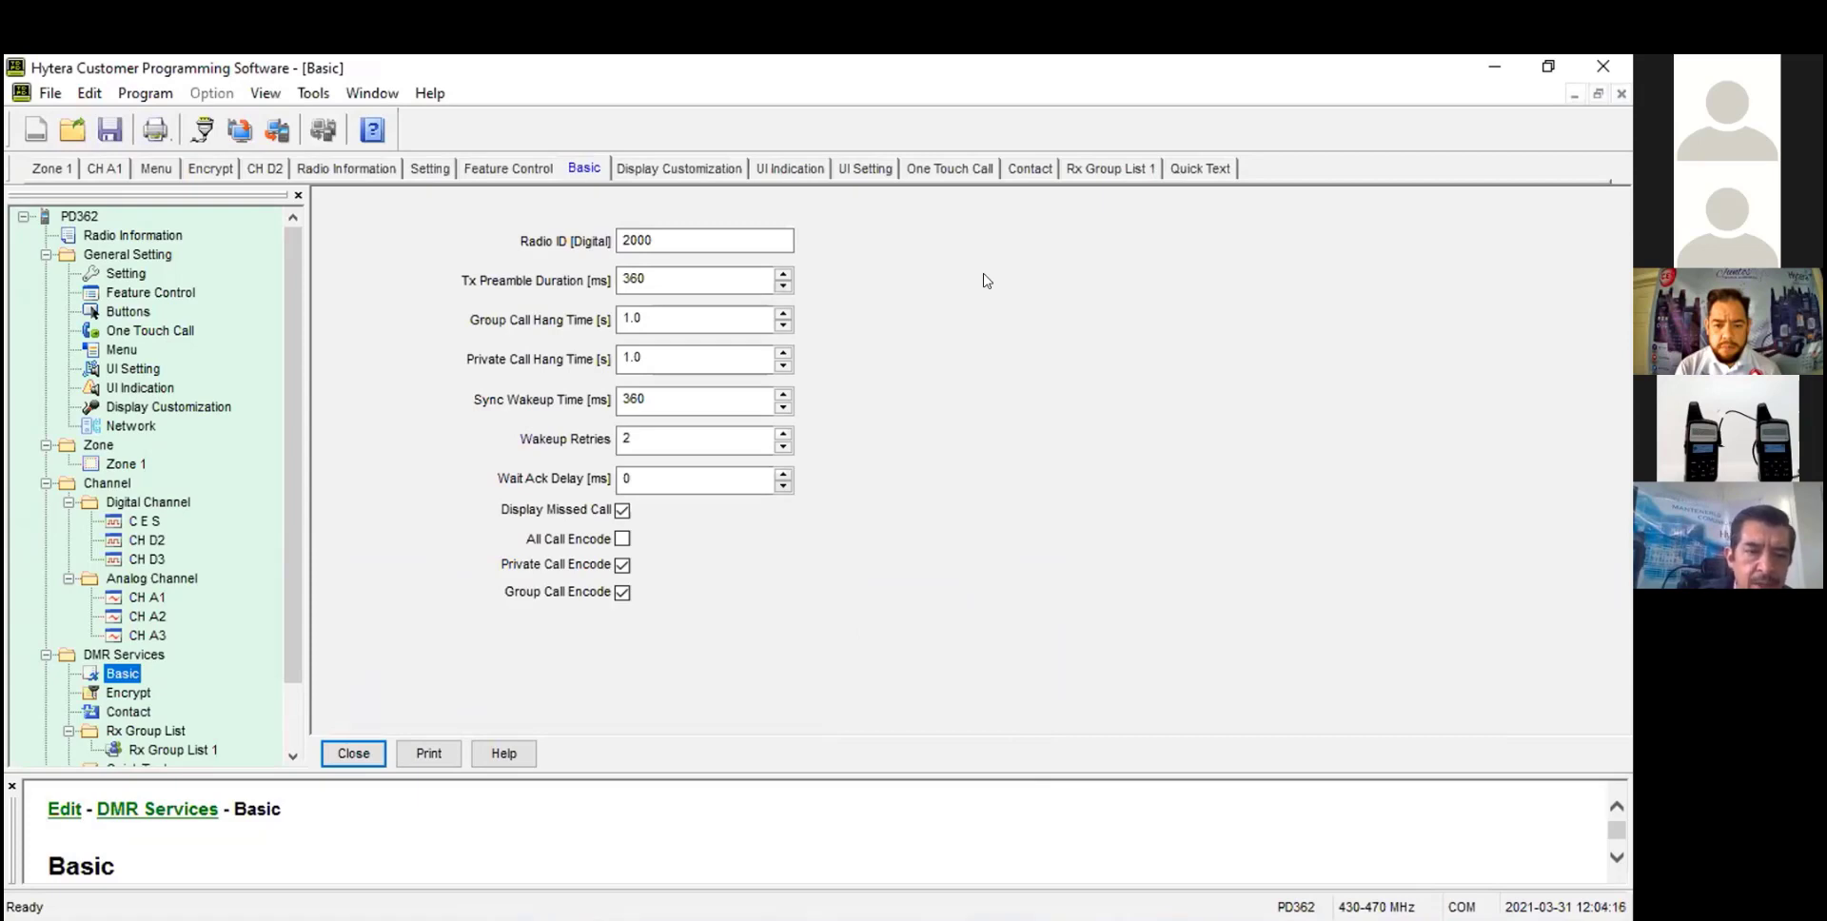
{"action": "left_click", "coordinate": [127, 713]}
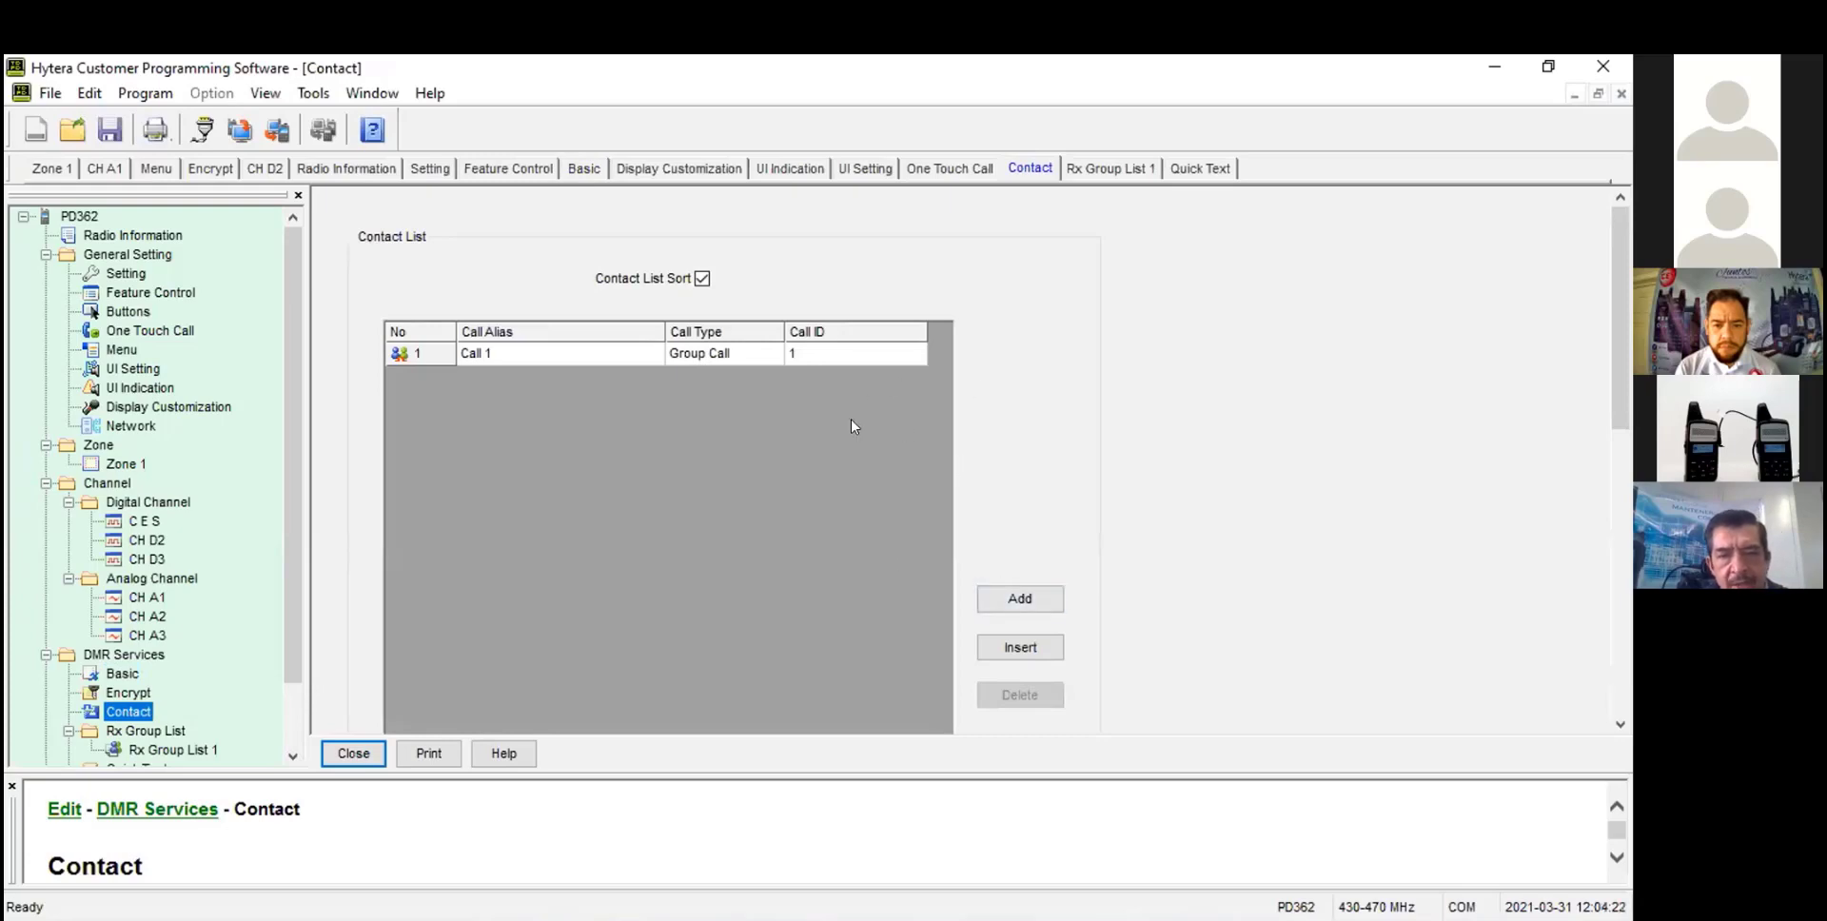
Step: Add group contacts Call 2, Call 3 and Call 4 (IDs 2–4), then view Zone 1's channels
{"action": "left_click", "coordinate": [1017, 596]}
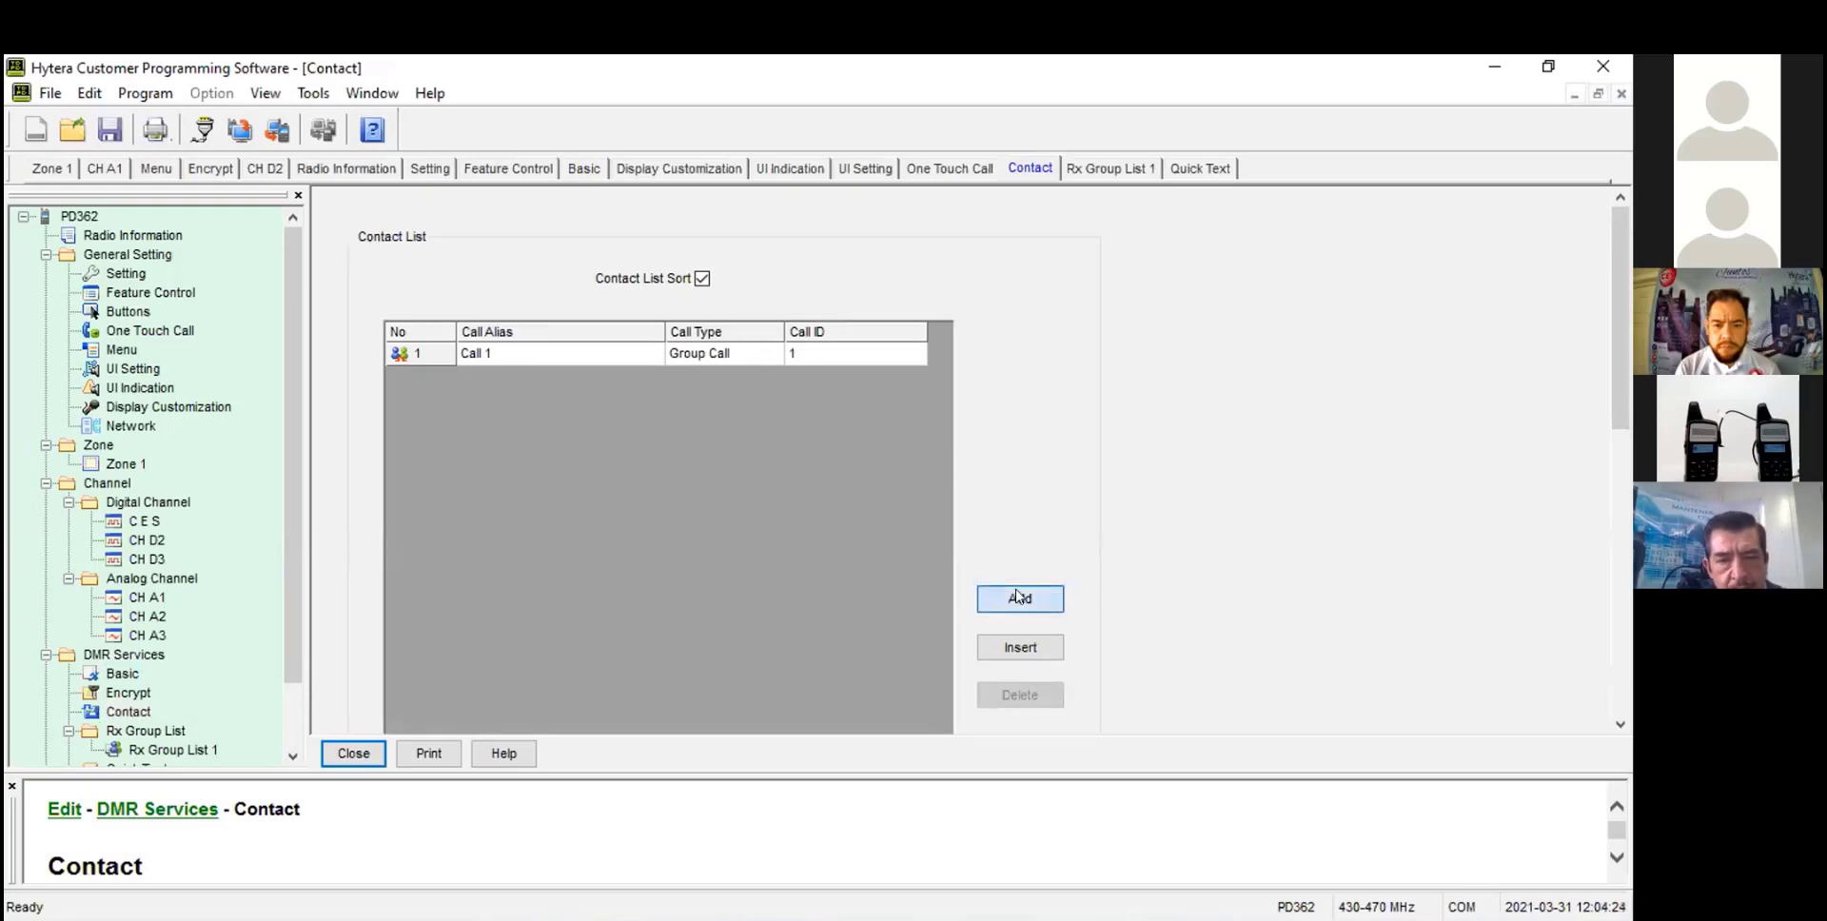
{"action": "left_click", "coordinate": [1017, 597]}
{"action": "left_click", "coordinate": [1017, 598]}
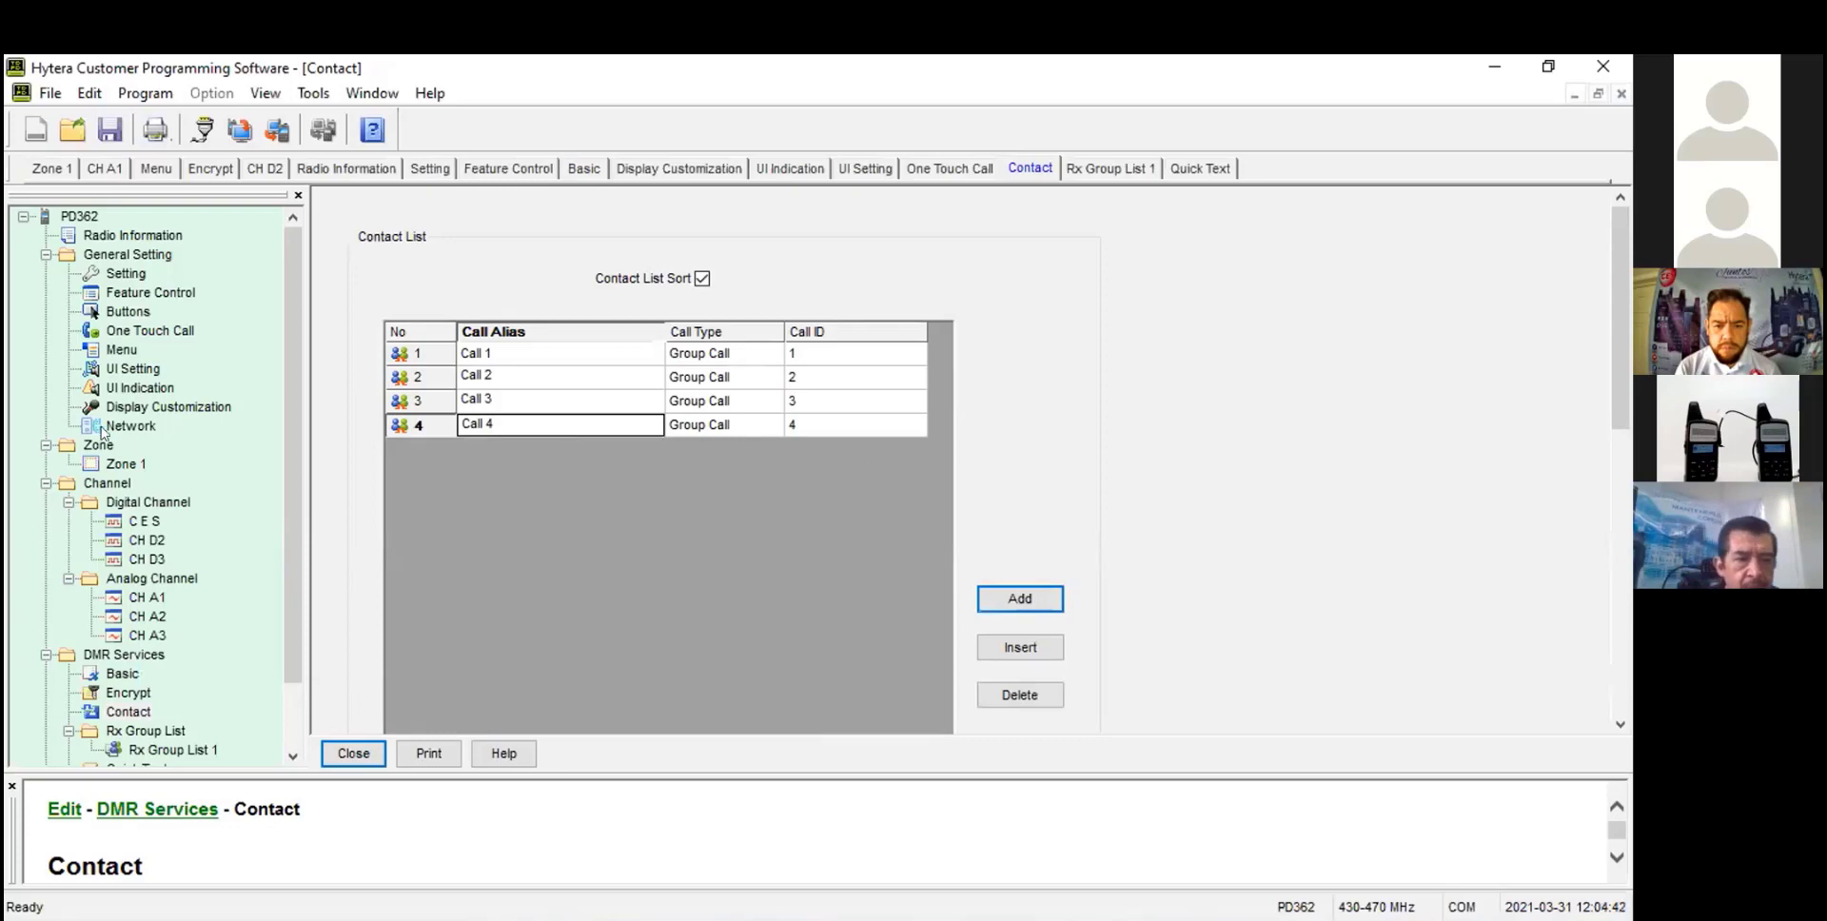
{"action": "left_click", "coordinate": [121, 464]}
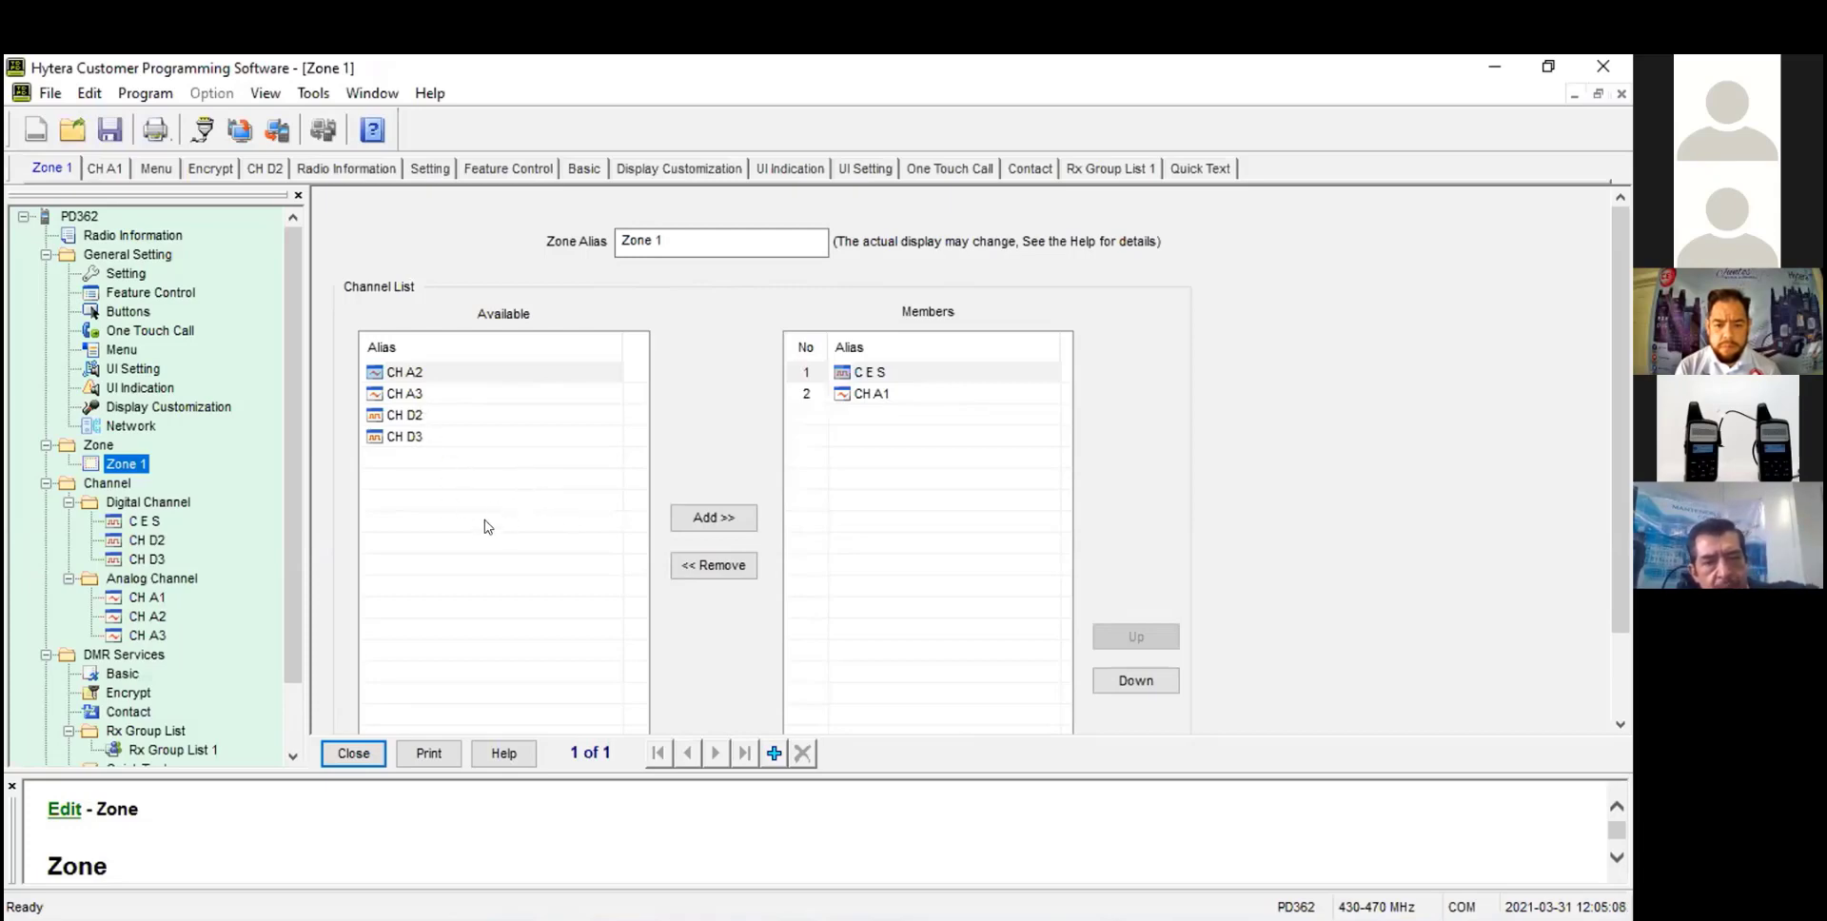
Step: Create Zone 2 with members CH A1, C E S, CH A2, CH A3, CH D2 and CH D3
{"action": "right_click", "coordinate": [120, 463]}
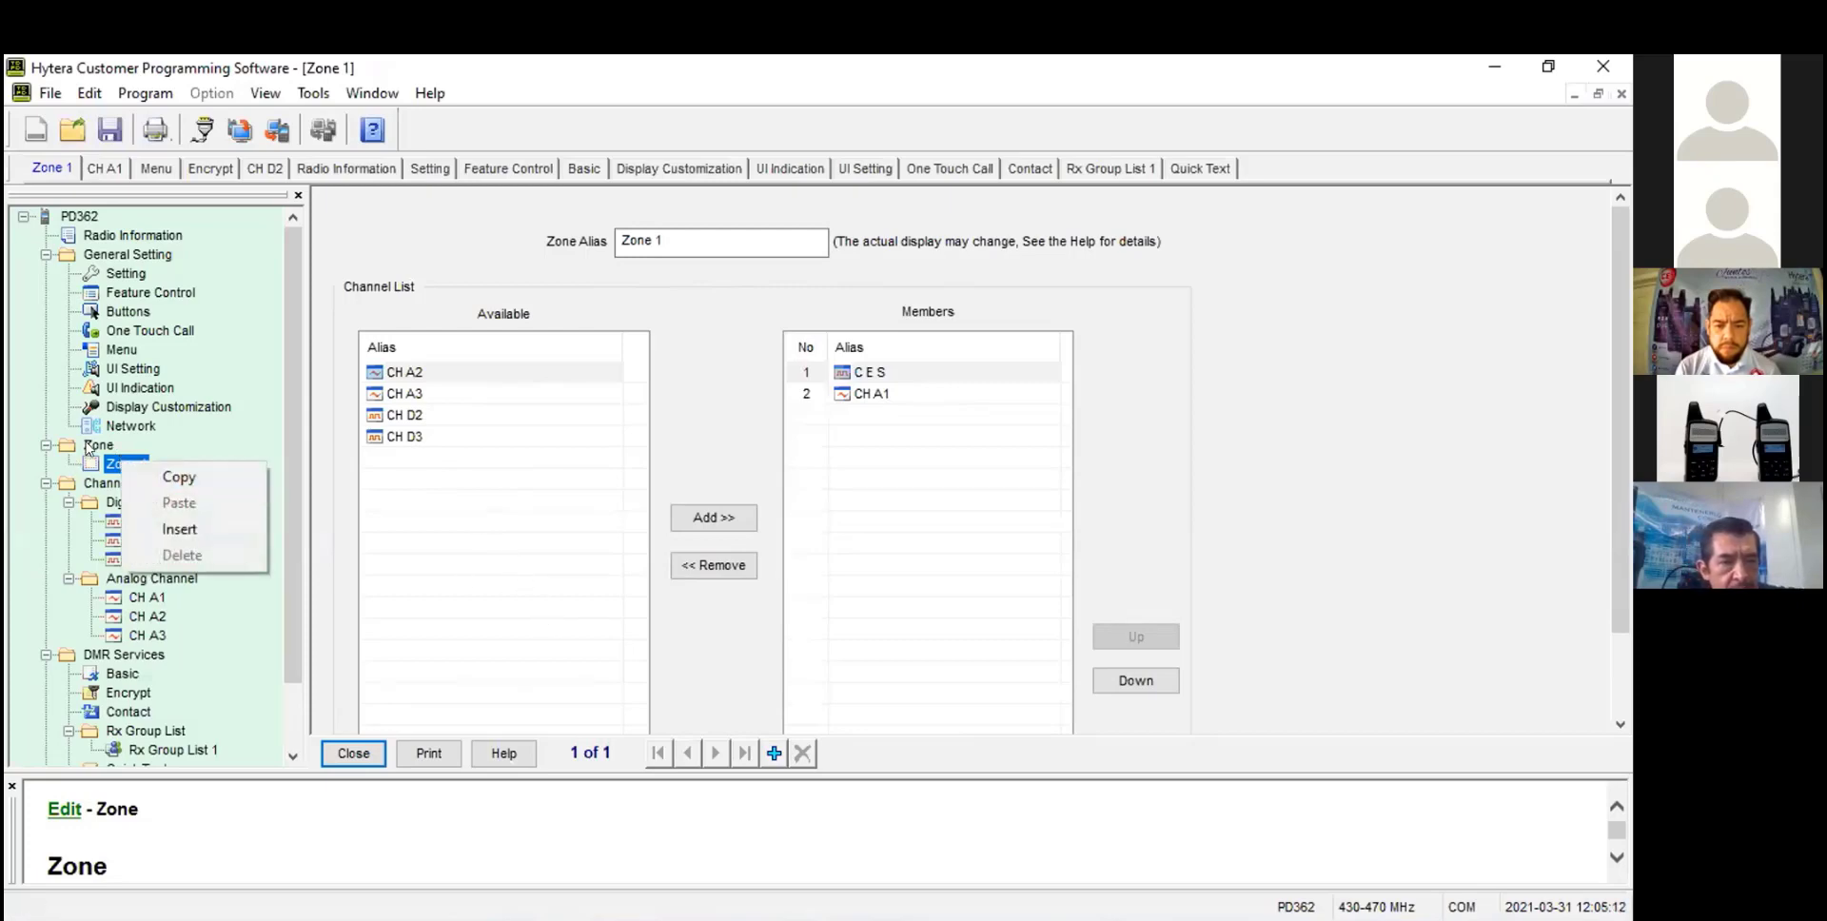
{"action": "left_click", "coordinate": [88, 446]}
{"action": "right_click", "coordinate": [88, 445]}
{"action": "left_click", "coordinate": [171, 457]}
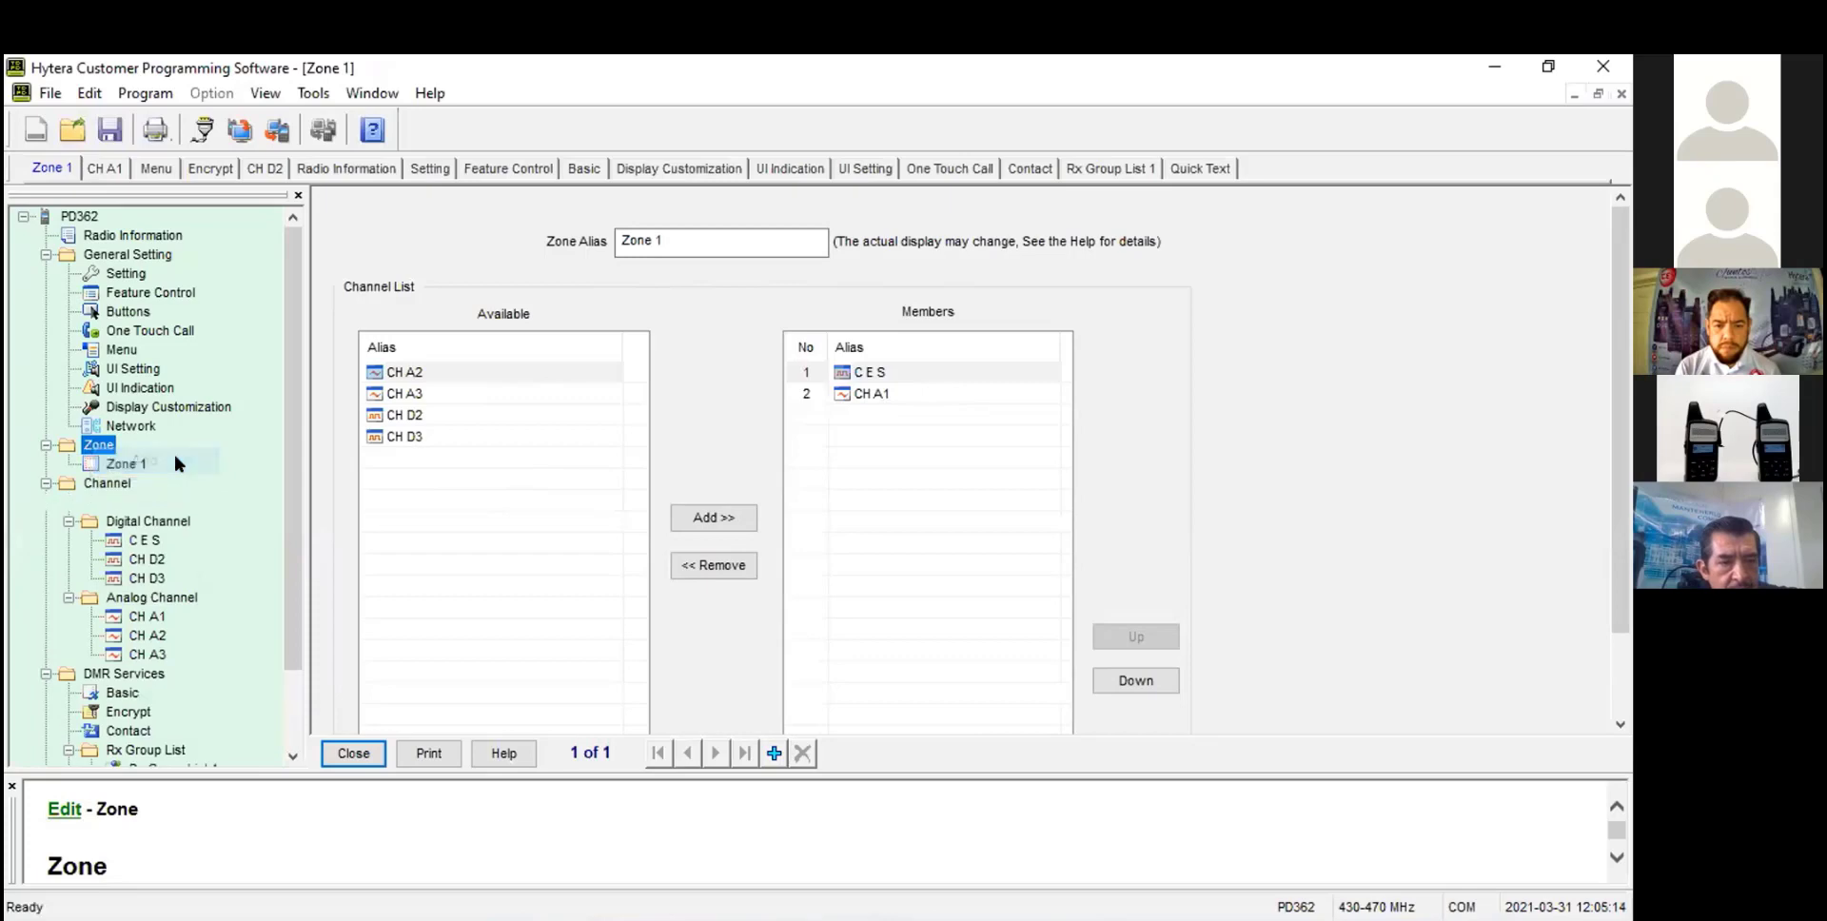
{"action": "left_click", "coordinate": [122, 482]}
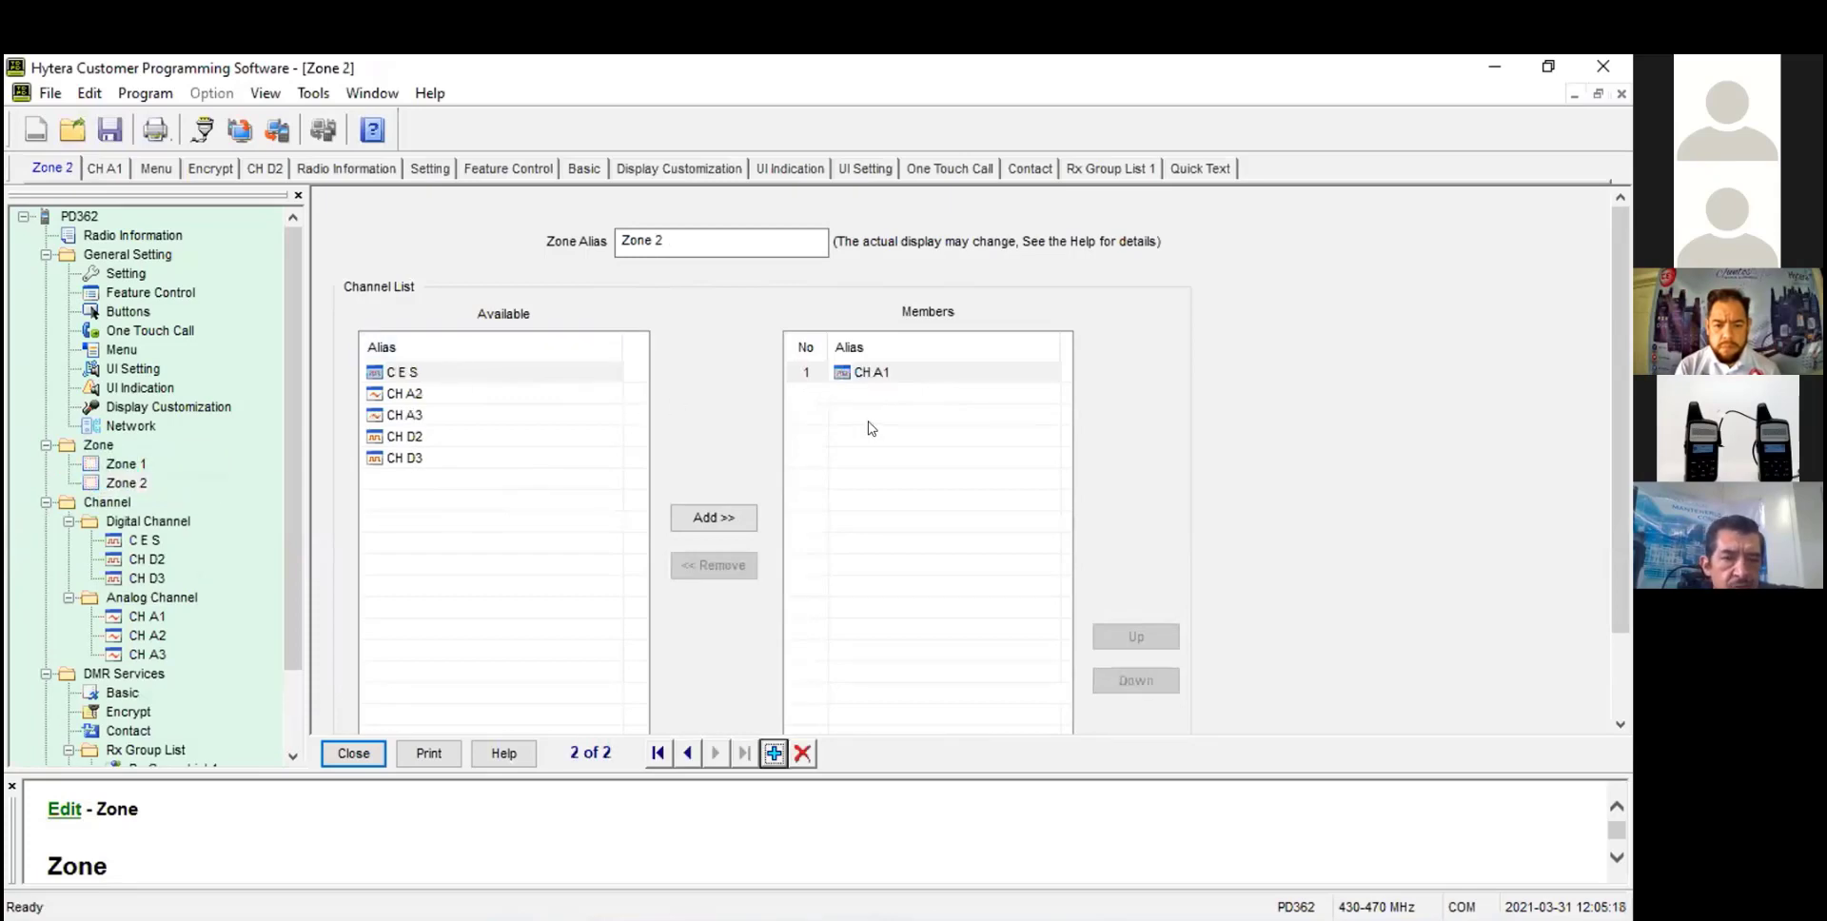
{"action": "left_click", "coordinate": [520, 377]}
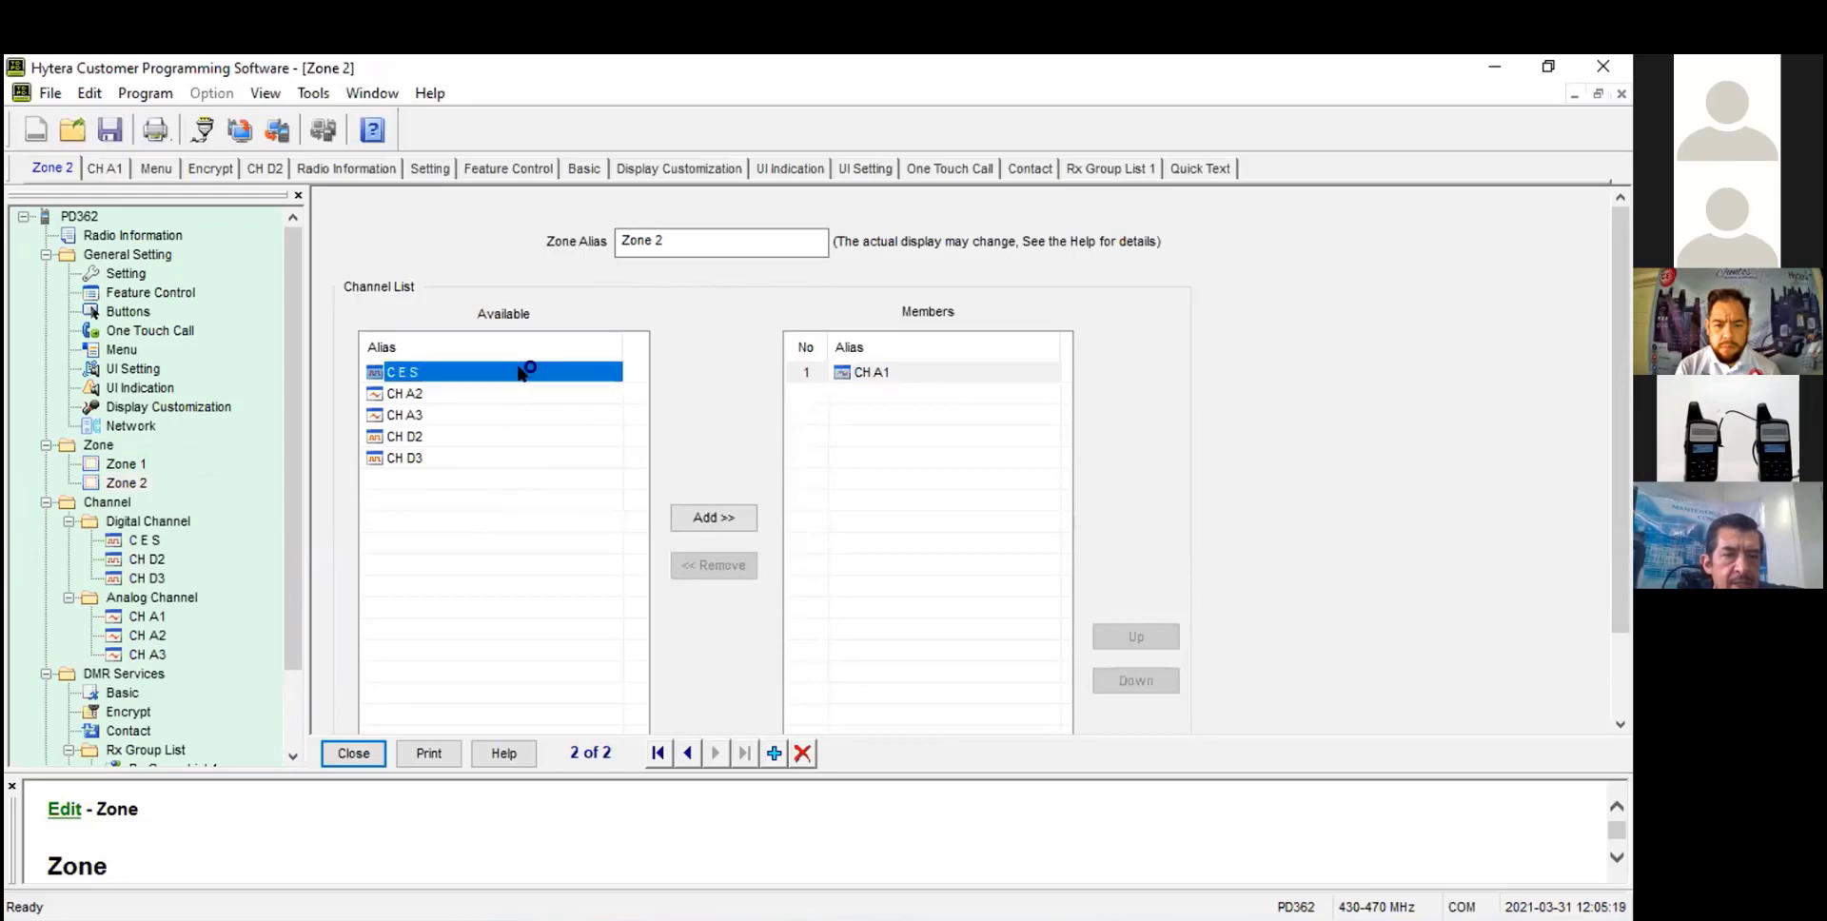
{"action": "left_click", "coordinate": [701, 515]}
{"action": "left_click", "coordinate": [701, 515]}
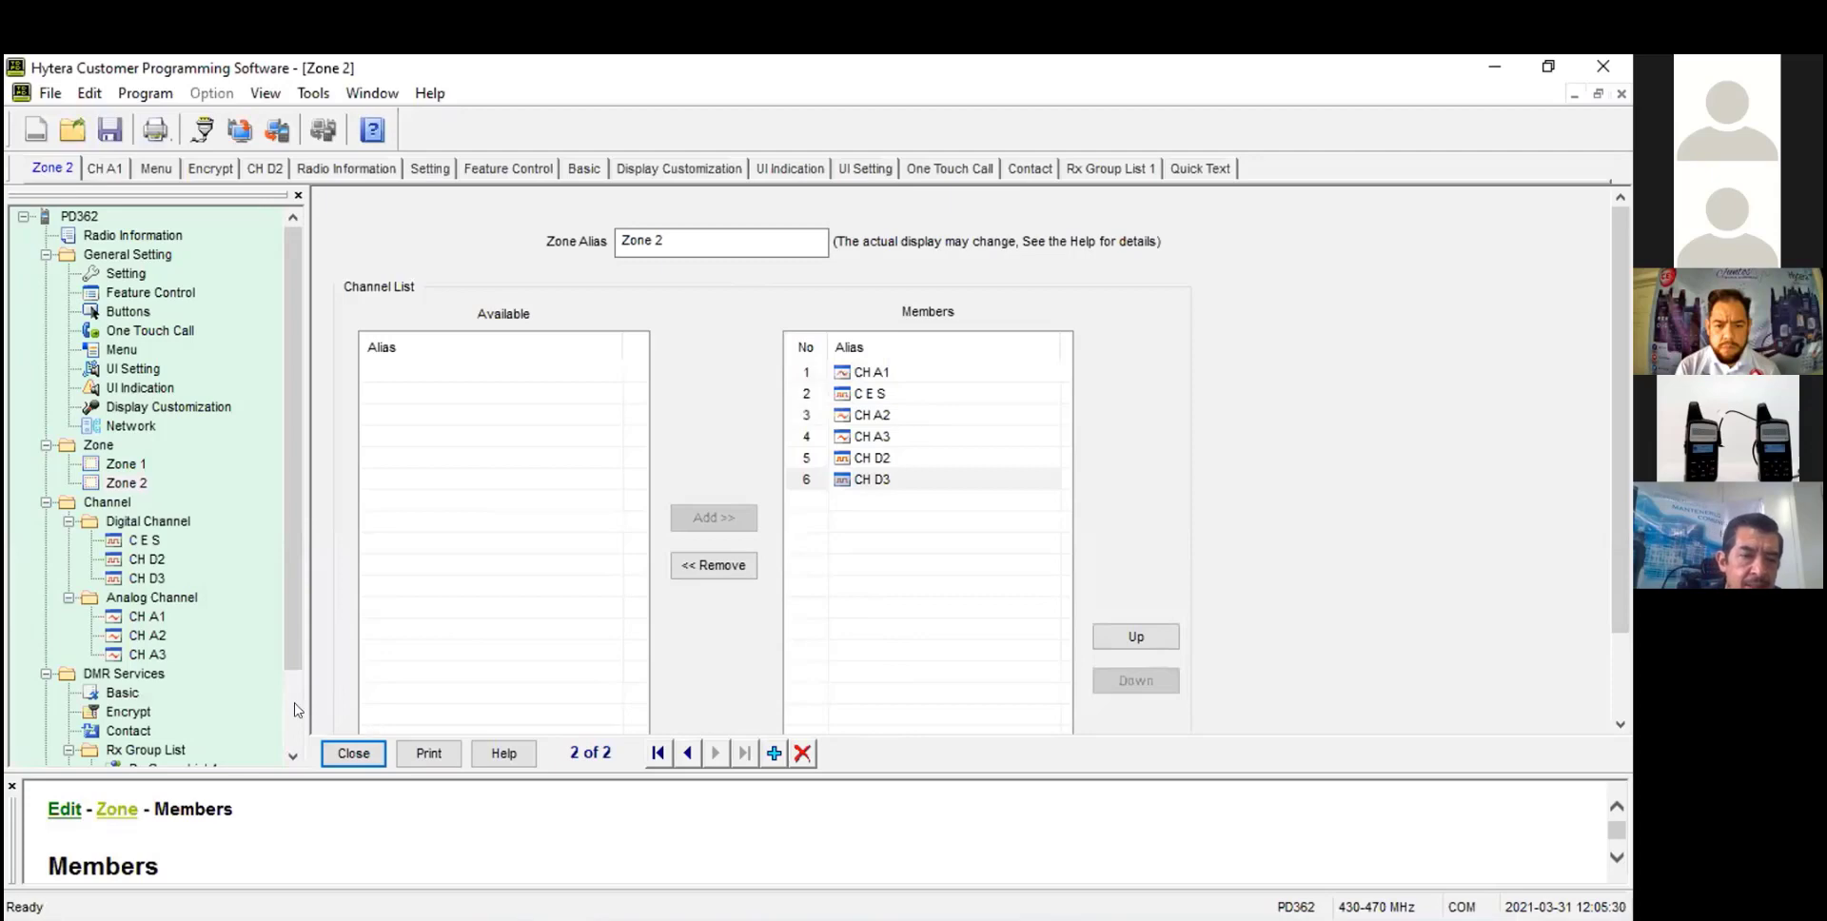
{"action": "left_click_drag", "start_coordinate": [289, 632], "coordinate": [298, 733]}
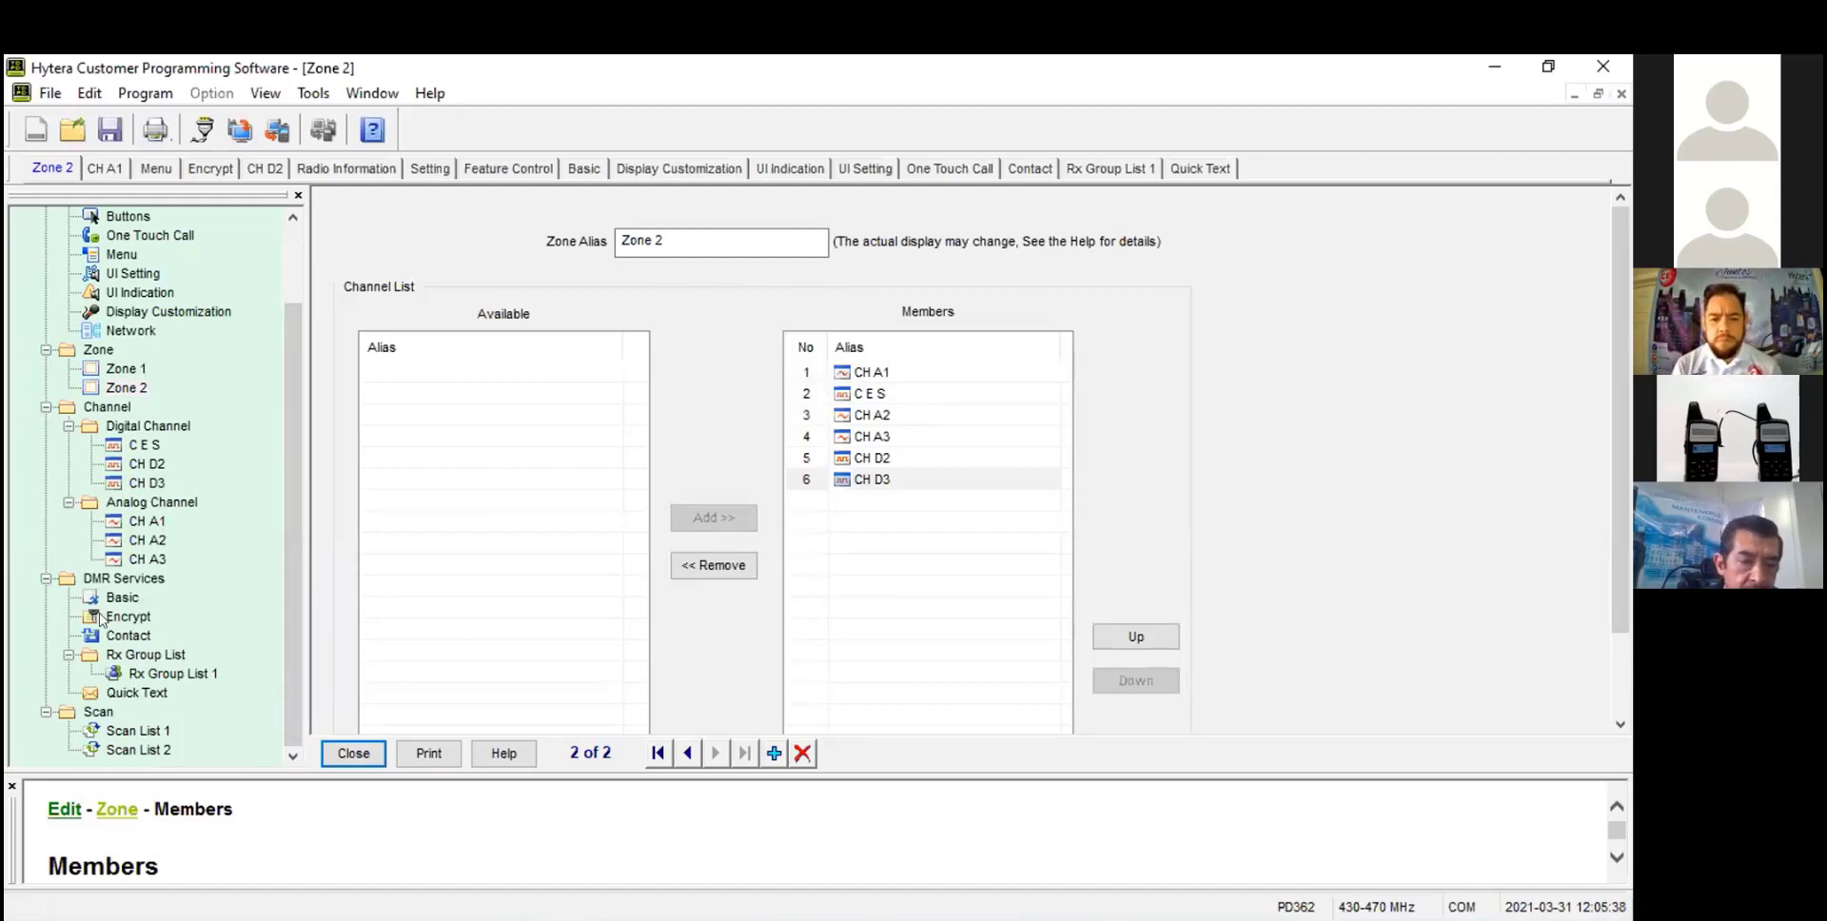
Step: Add four more contacts, Call 5 through Call 8, to the contact list
{"action": "left_click", "coordinate": [124, 634]}
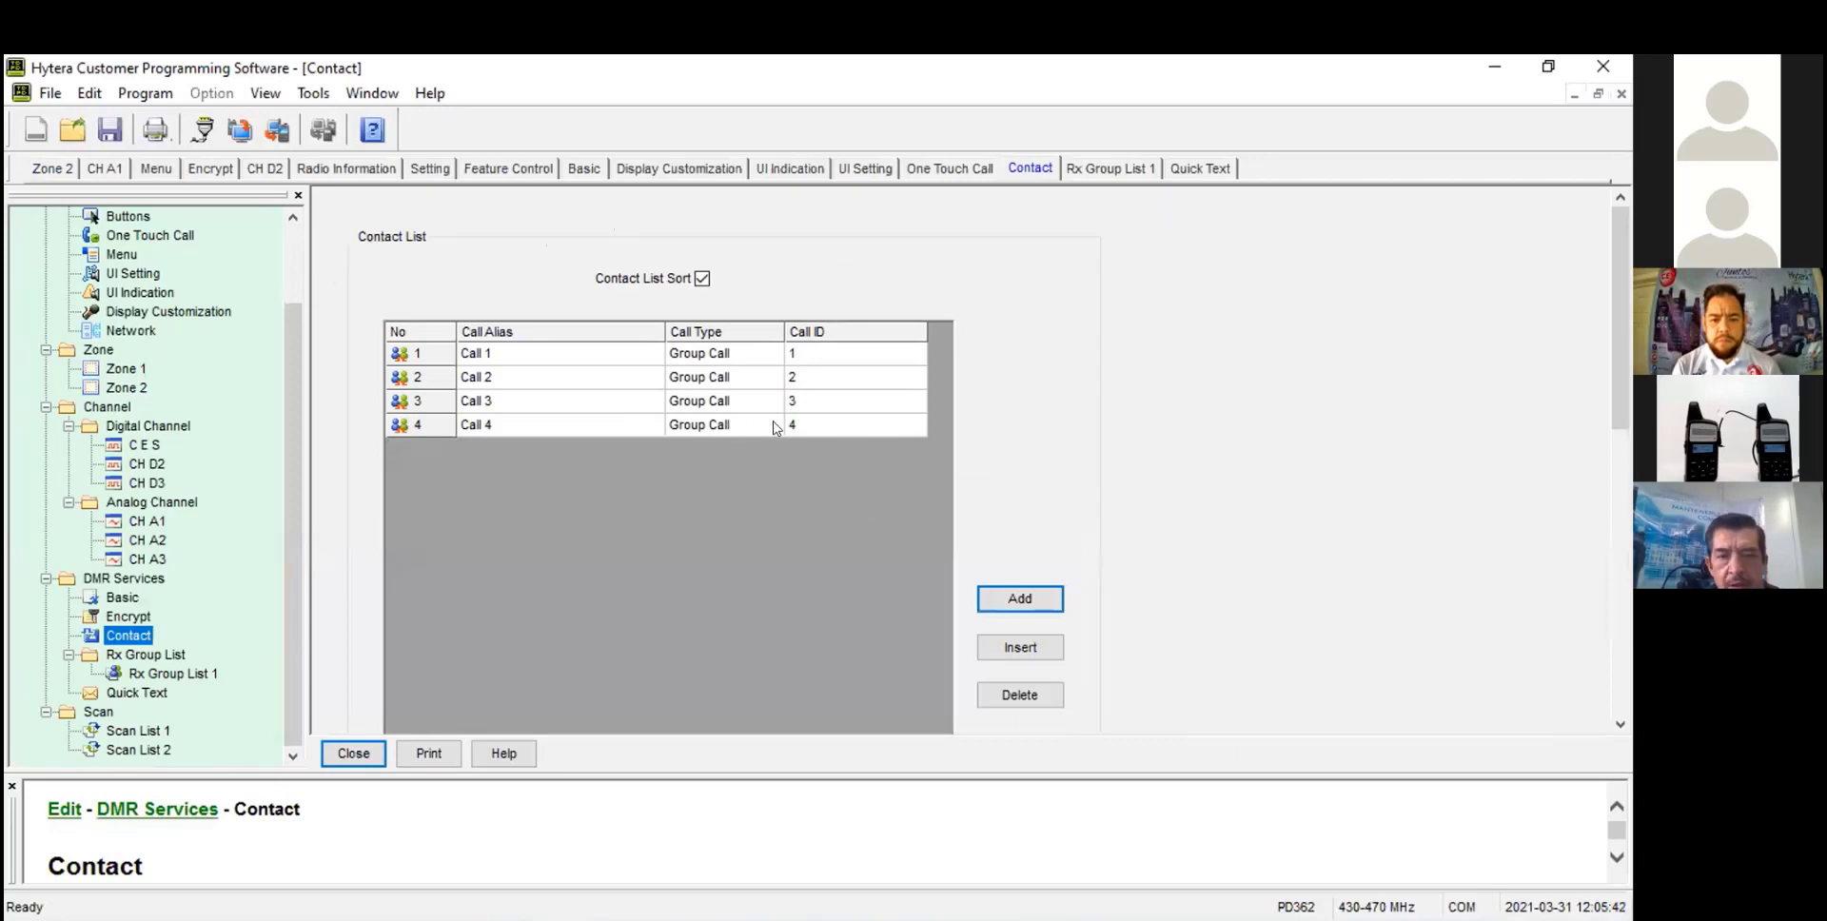
{"action": "left_click", "coordinate": [998, 600]}
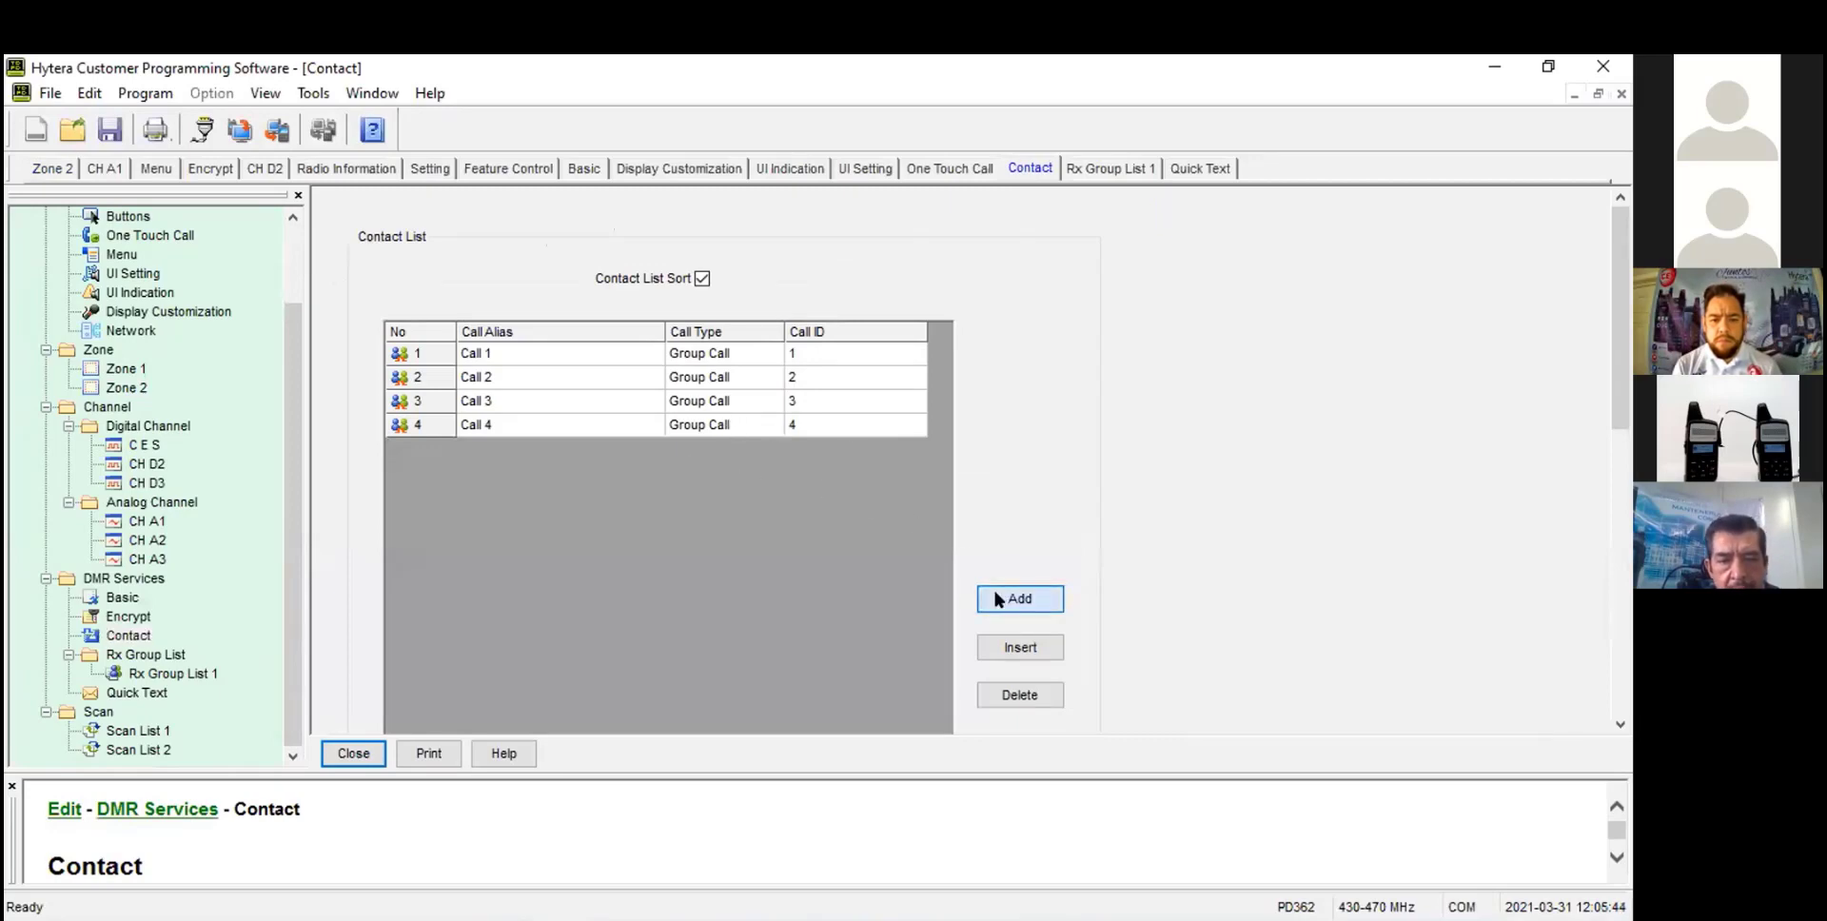
{"action": "left_click", "coordinate": [997, 599]}
{"action": "left_click", "coordinate": [997, 599]}
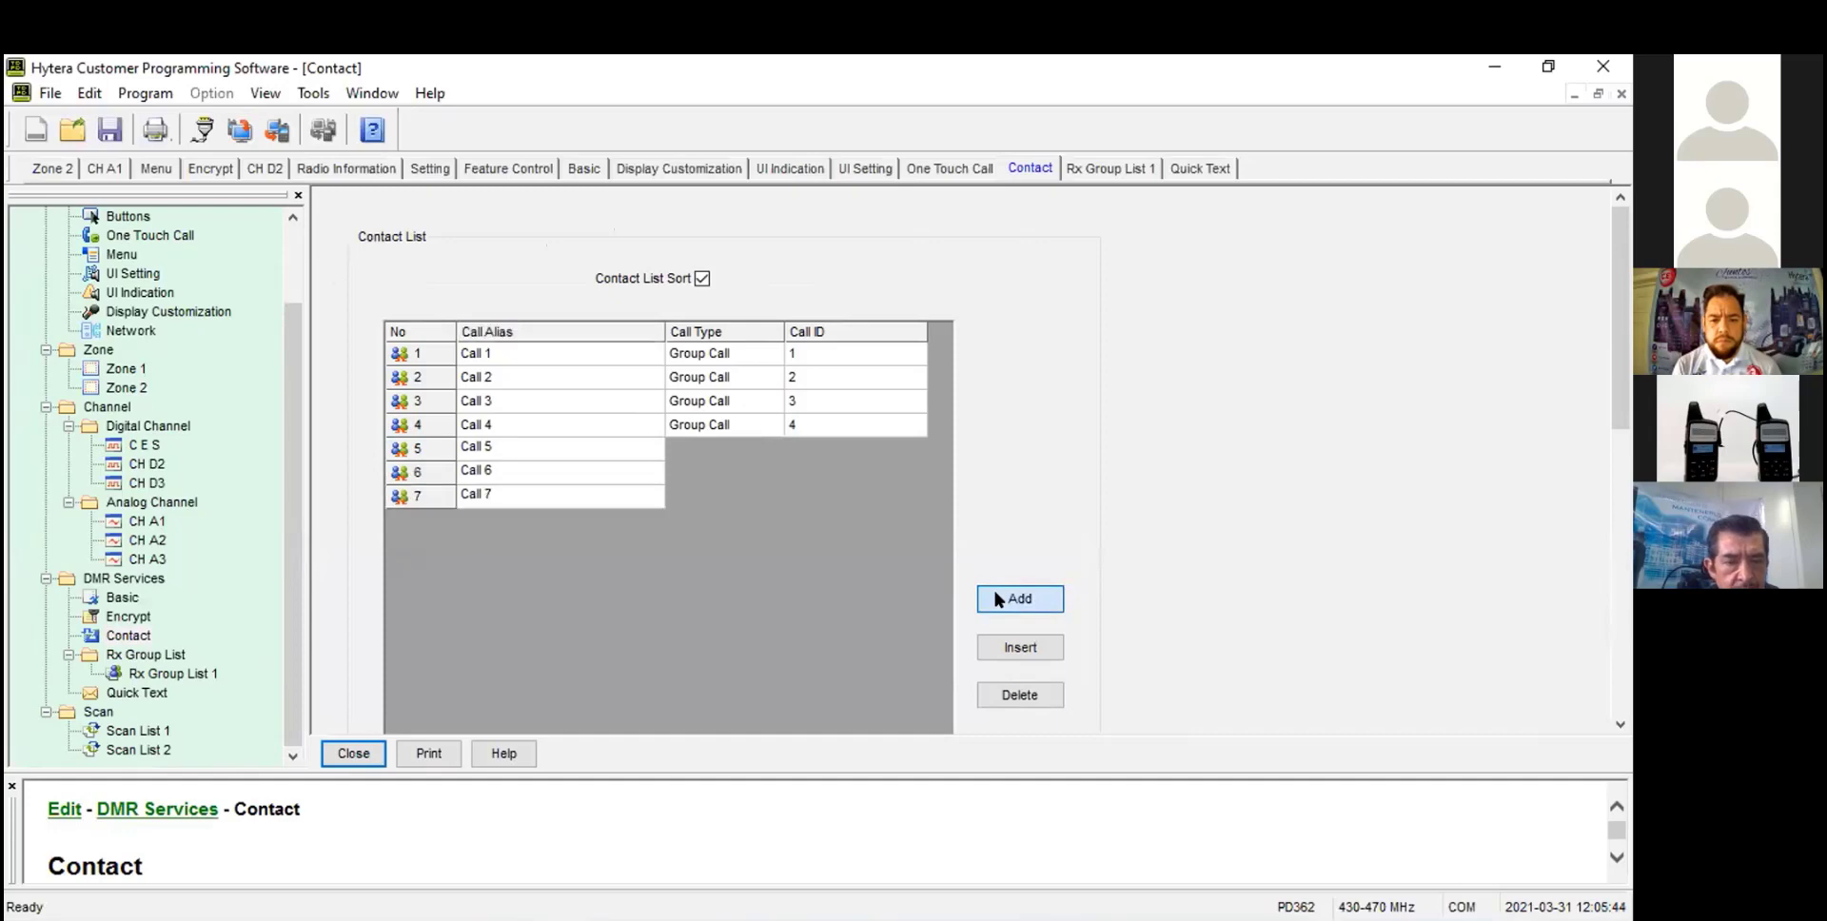
{"action": "left_click", "coordinate": [998, 599]}
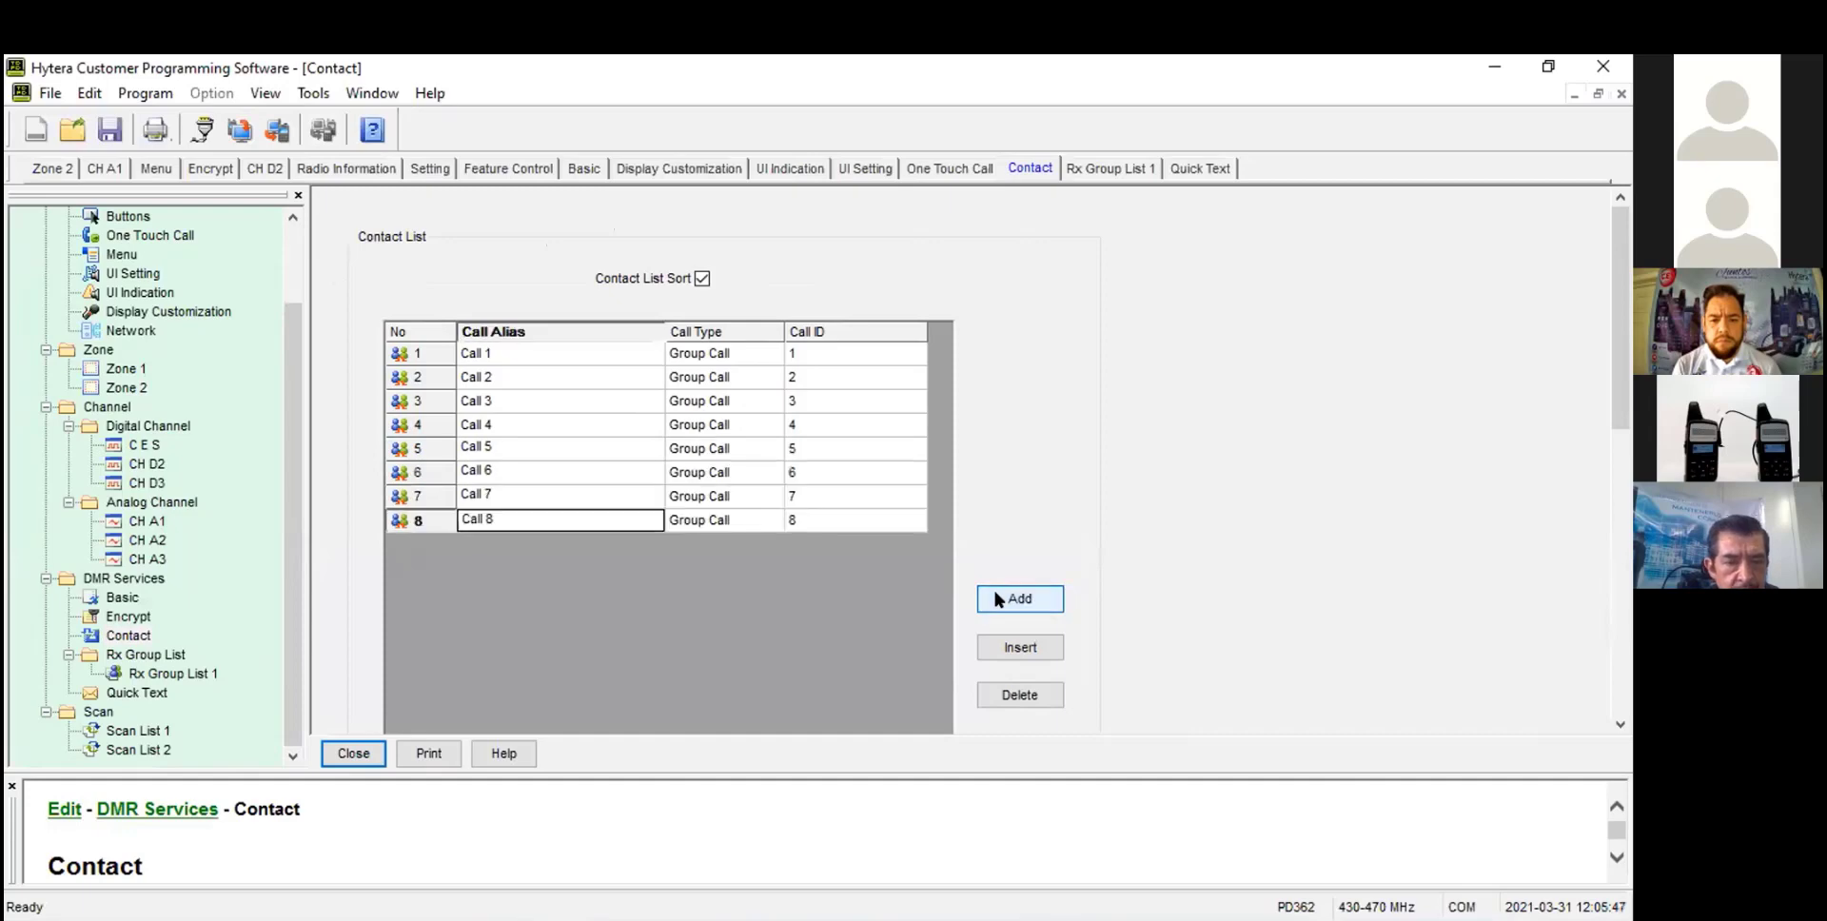
Step: Set the call type of contacts 5, 6, 7 and 8 to Private Call
{"action": "left_click", "coordinate": [762, 449]}
{"action": "left_click", "coordinate": [766, 450]}
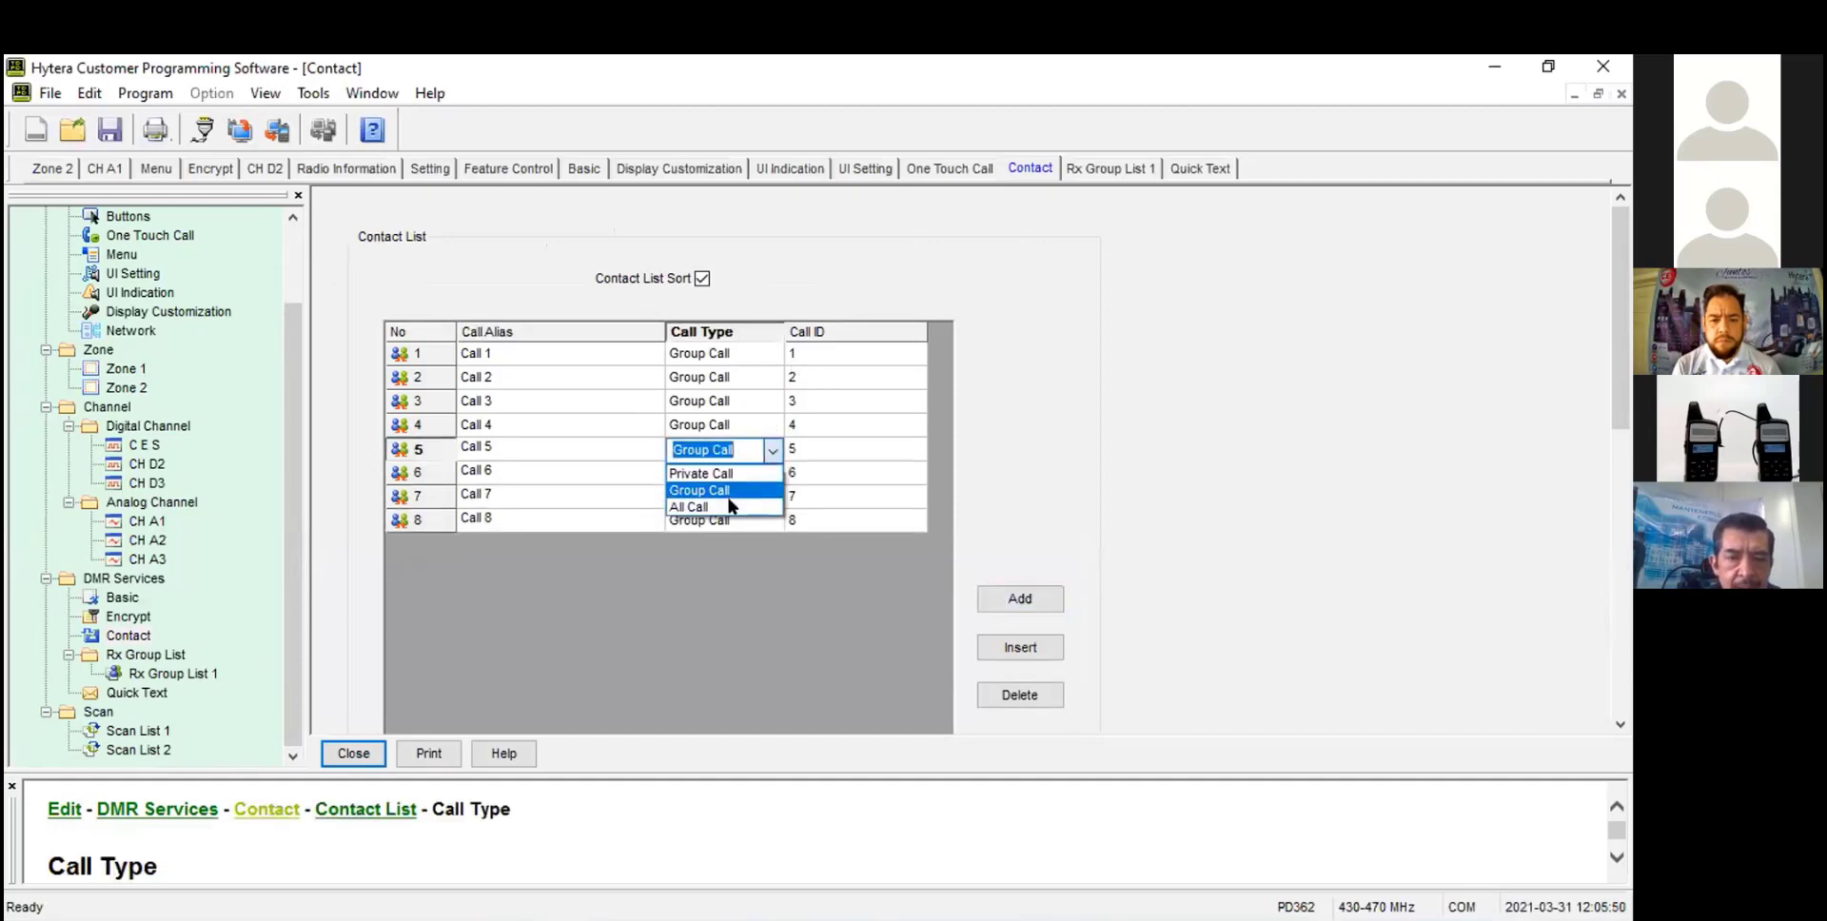
{"action": "left_click", "coordinate": [735, 472]}
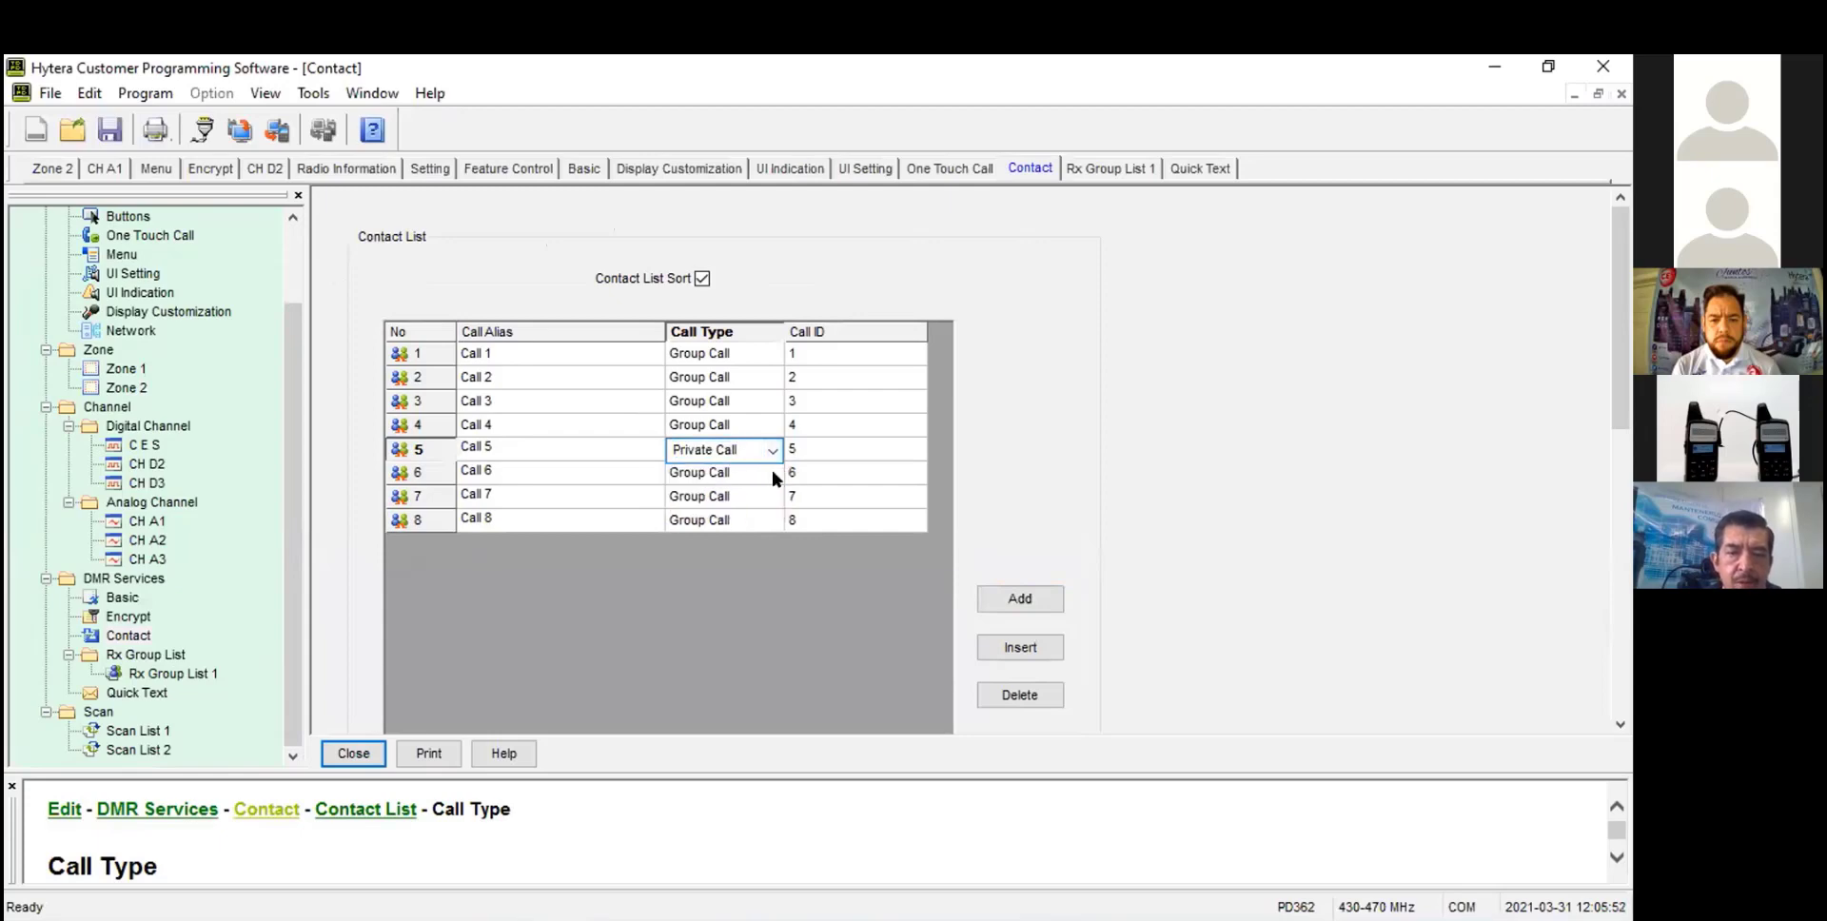
{"action": "left_click", "coordinate": [771, 470]}
{"action": "left_click", "coordinate": [771, 470]}
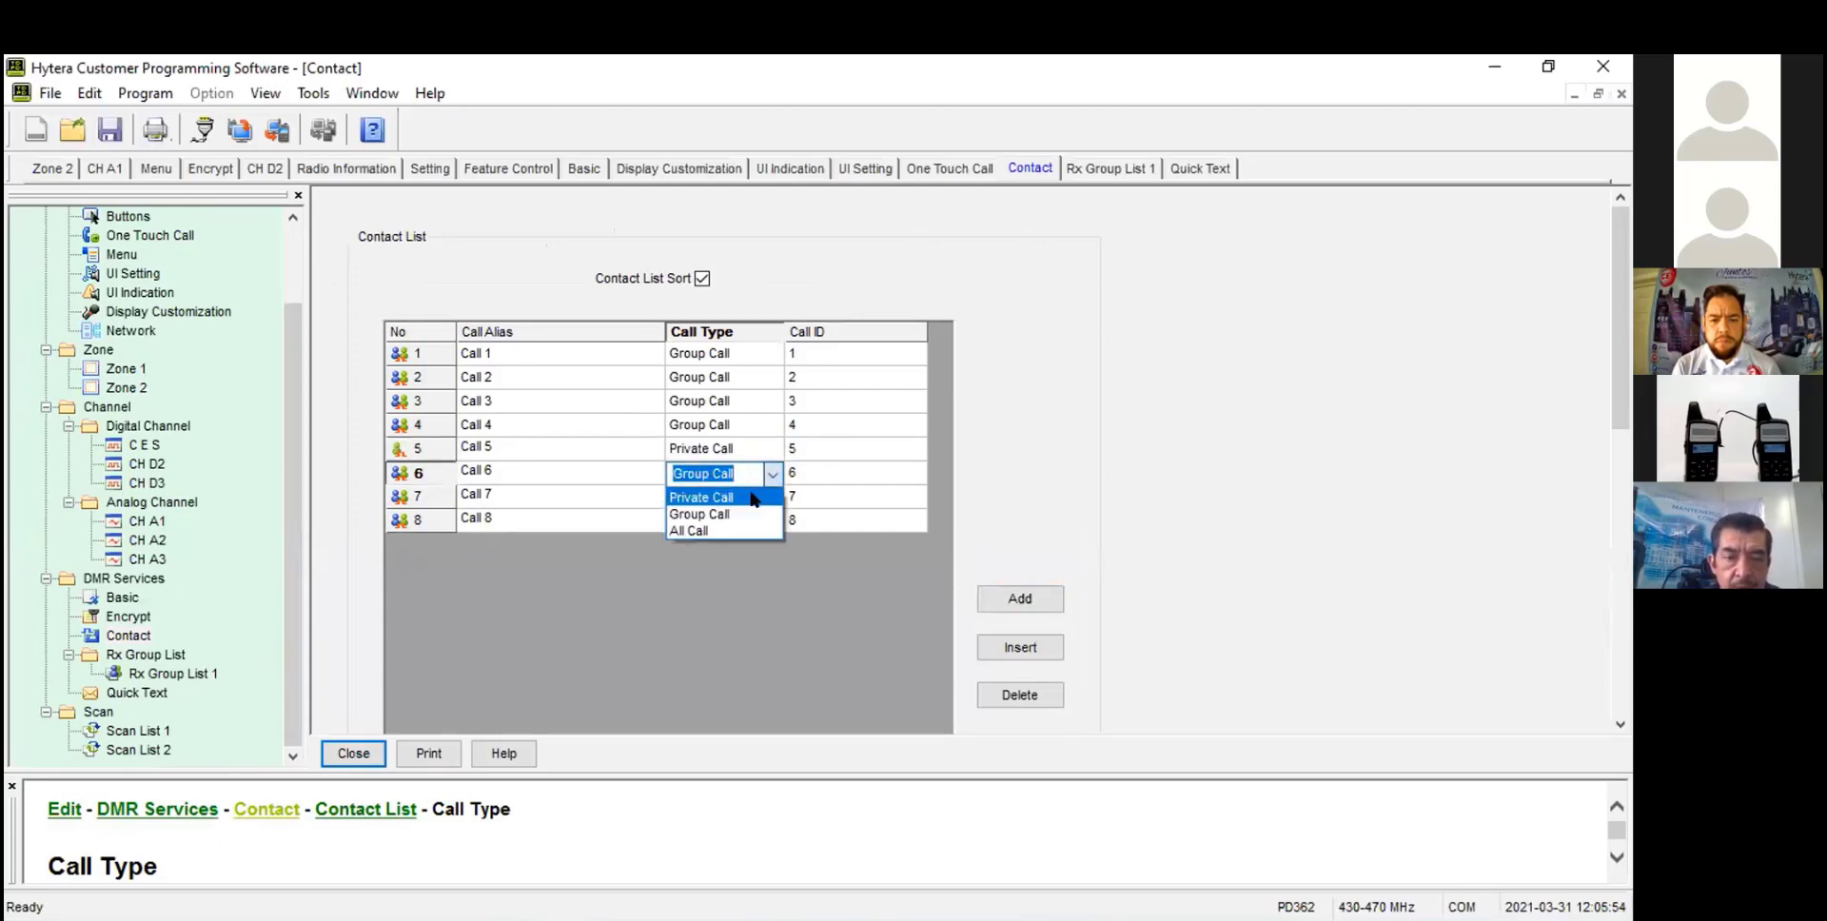
{"action": "left_click", "coordinate": [759, 491]}
{"action": "left_click", "coordinate": [771, 503]}
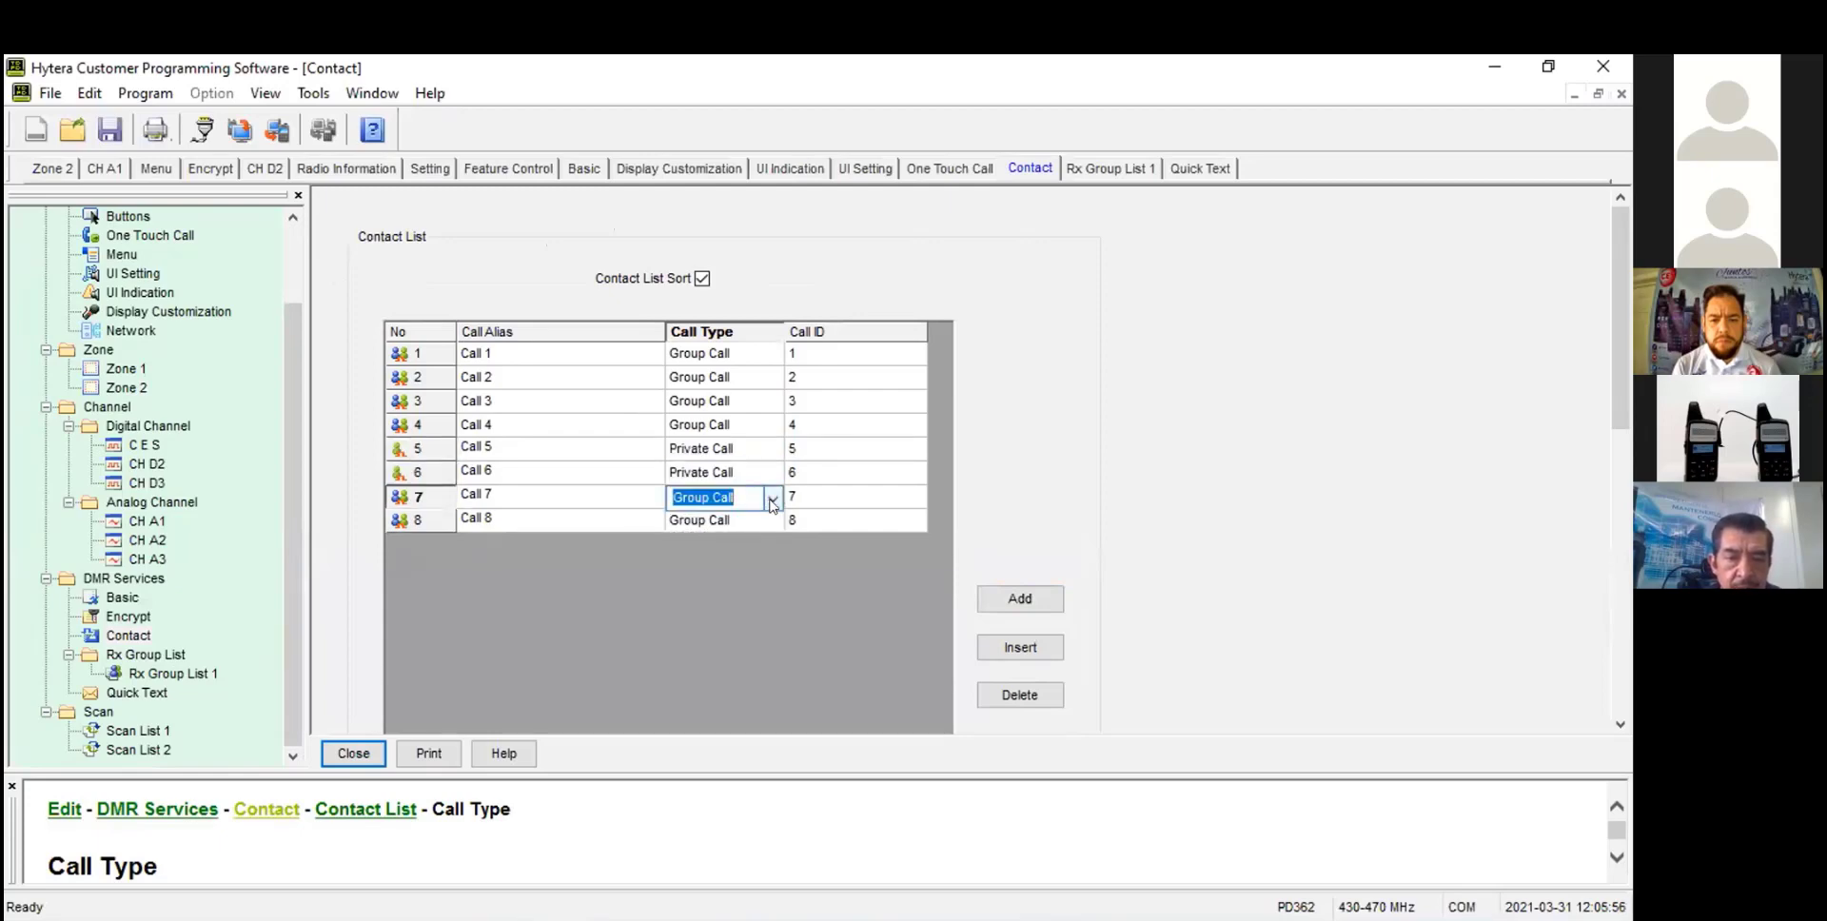
{"action": "left_click", "coordinate": [772, 497]}
{"action": "left_click", "coordinate": [741, 522]}
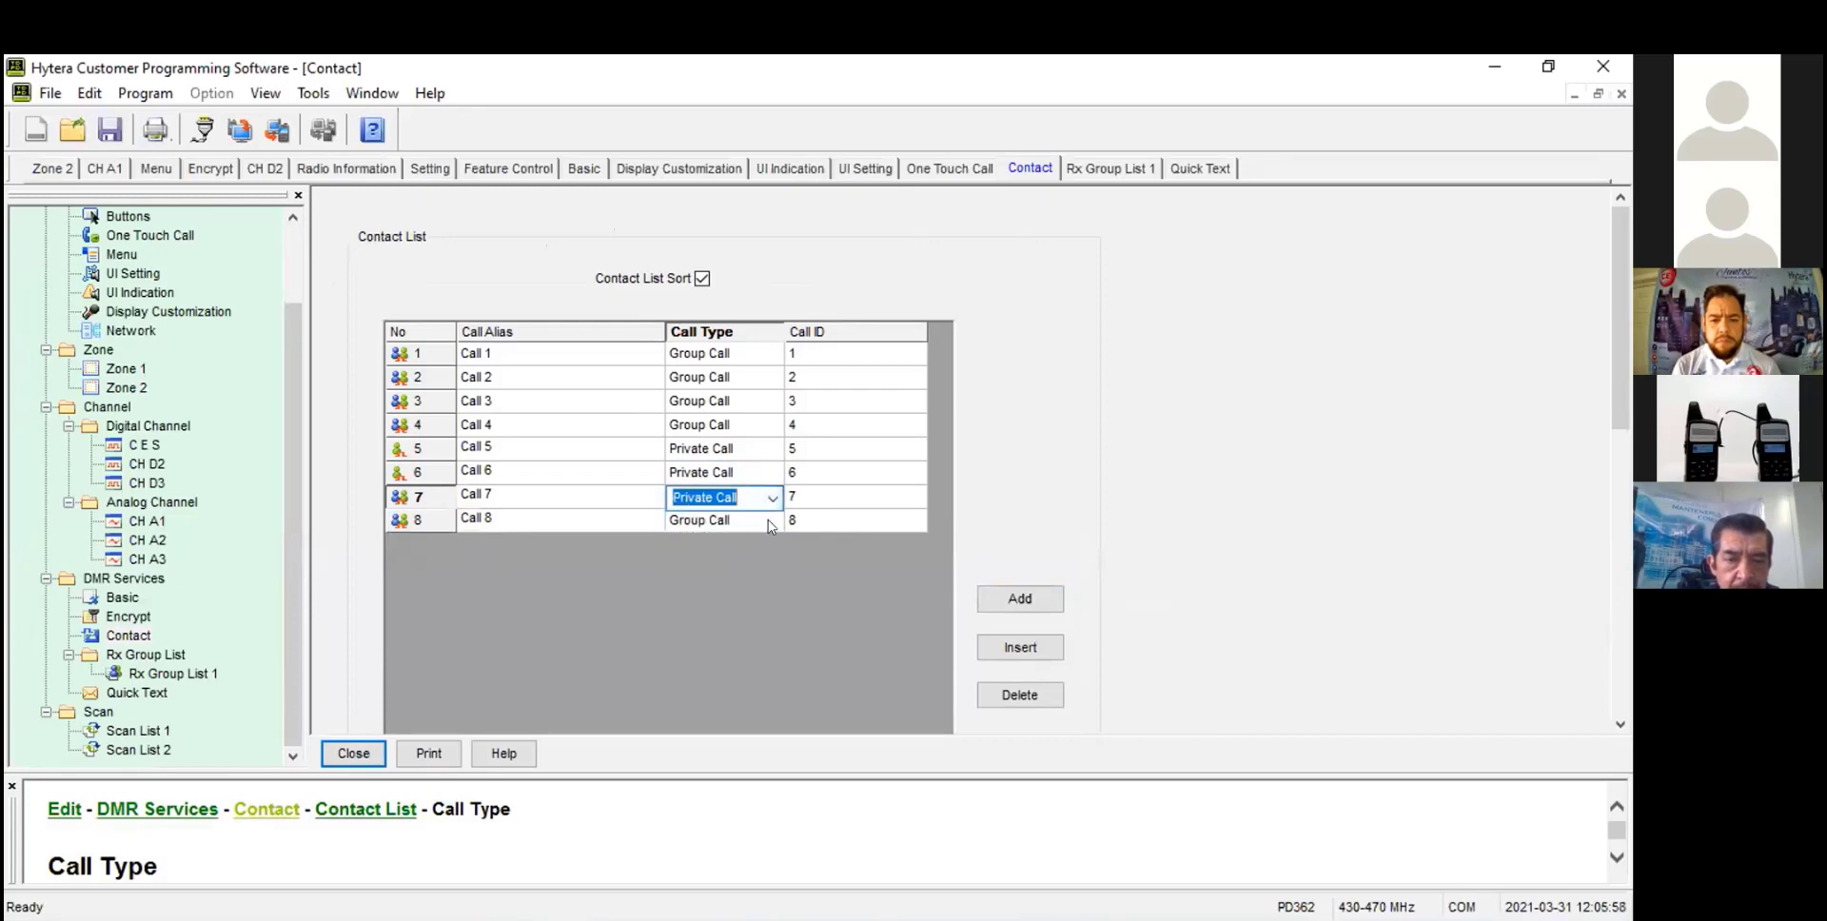
{"action": "left_click", "coordinate": [768, 520]}
{"action": "left_click", "coordinate": [772, 522]}
{"action": "left_click", "coordinate": [734, 535]}
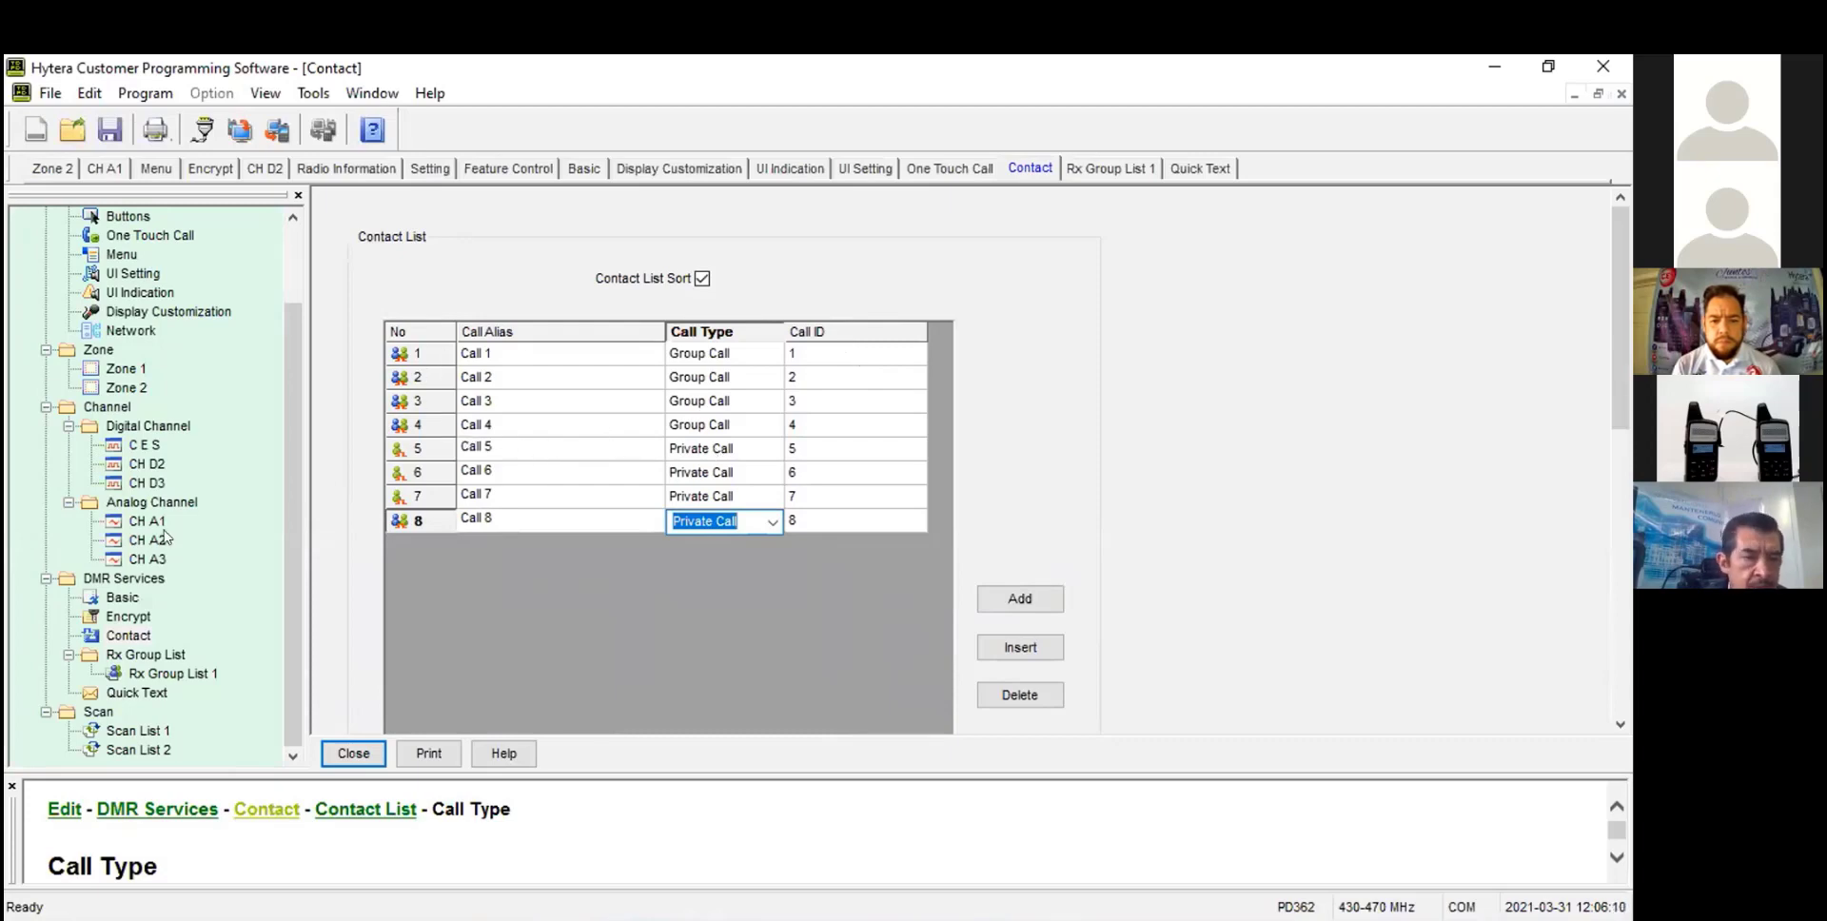
Step: Back in the contact list, replace the Call 5 and Call 6 aliases with people's first names
{"action": "double_click", "coordinate": [112, 598]}
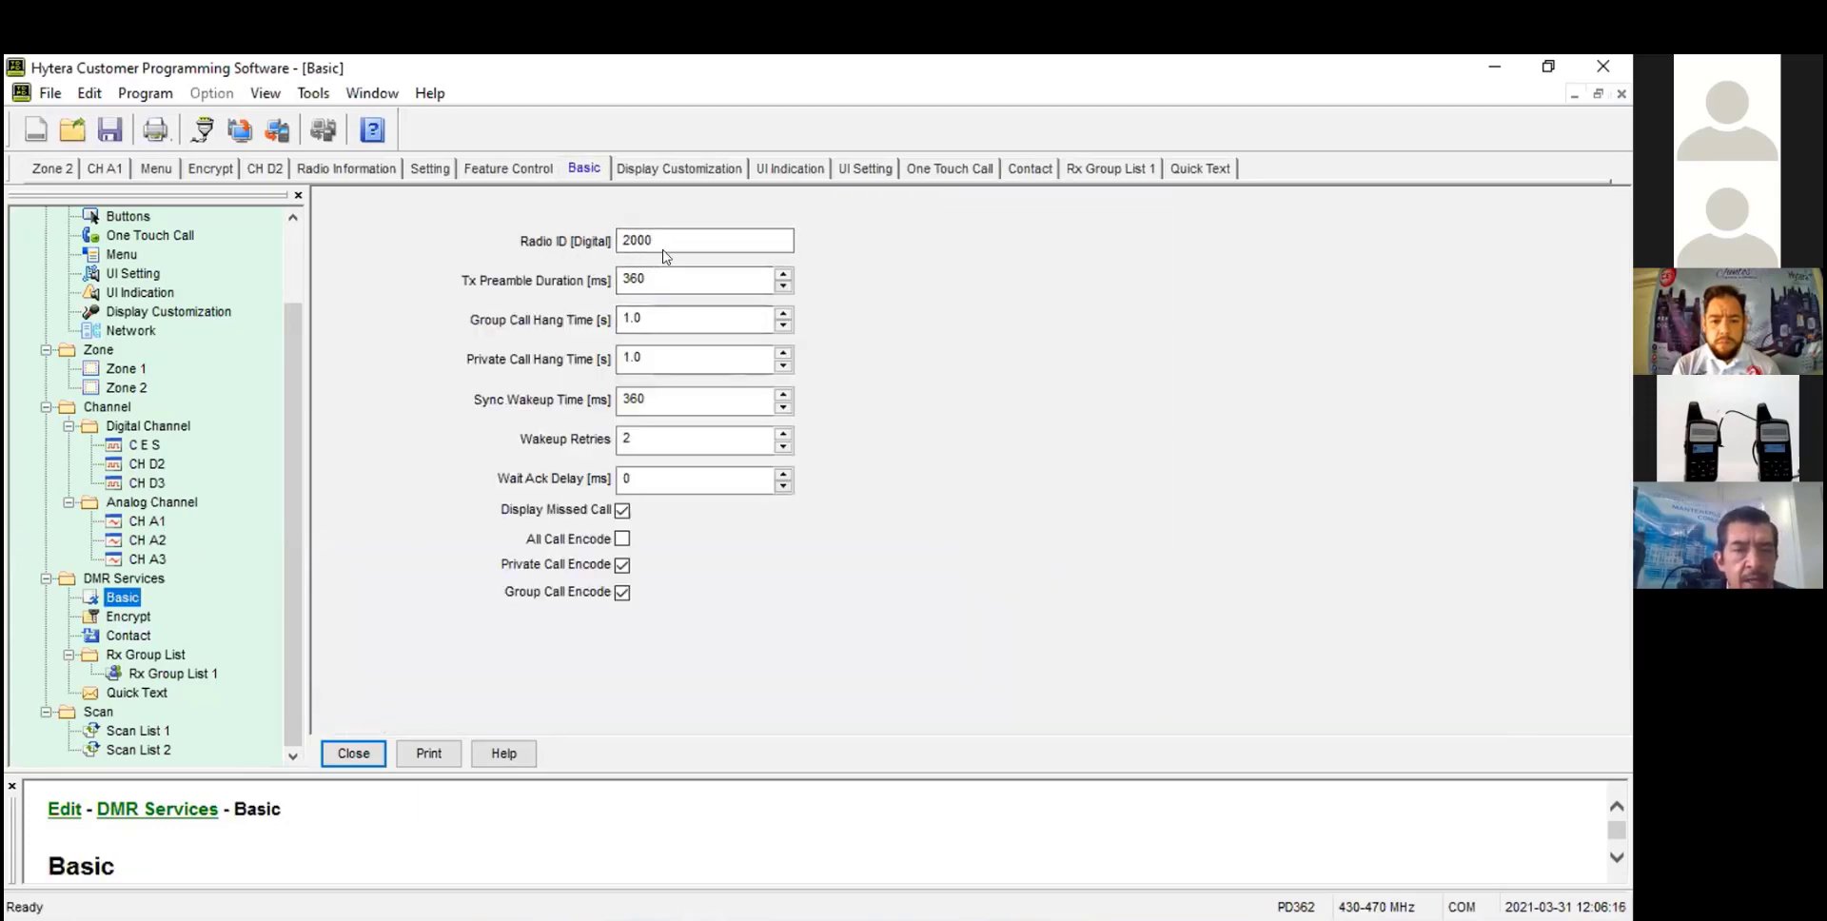
{"action": "left_click", "coordinate": [126, 635]}
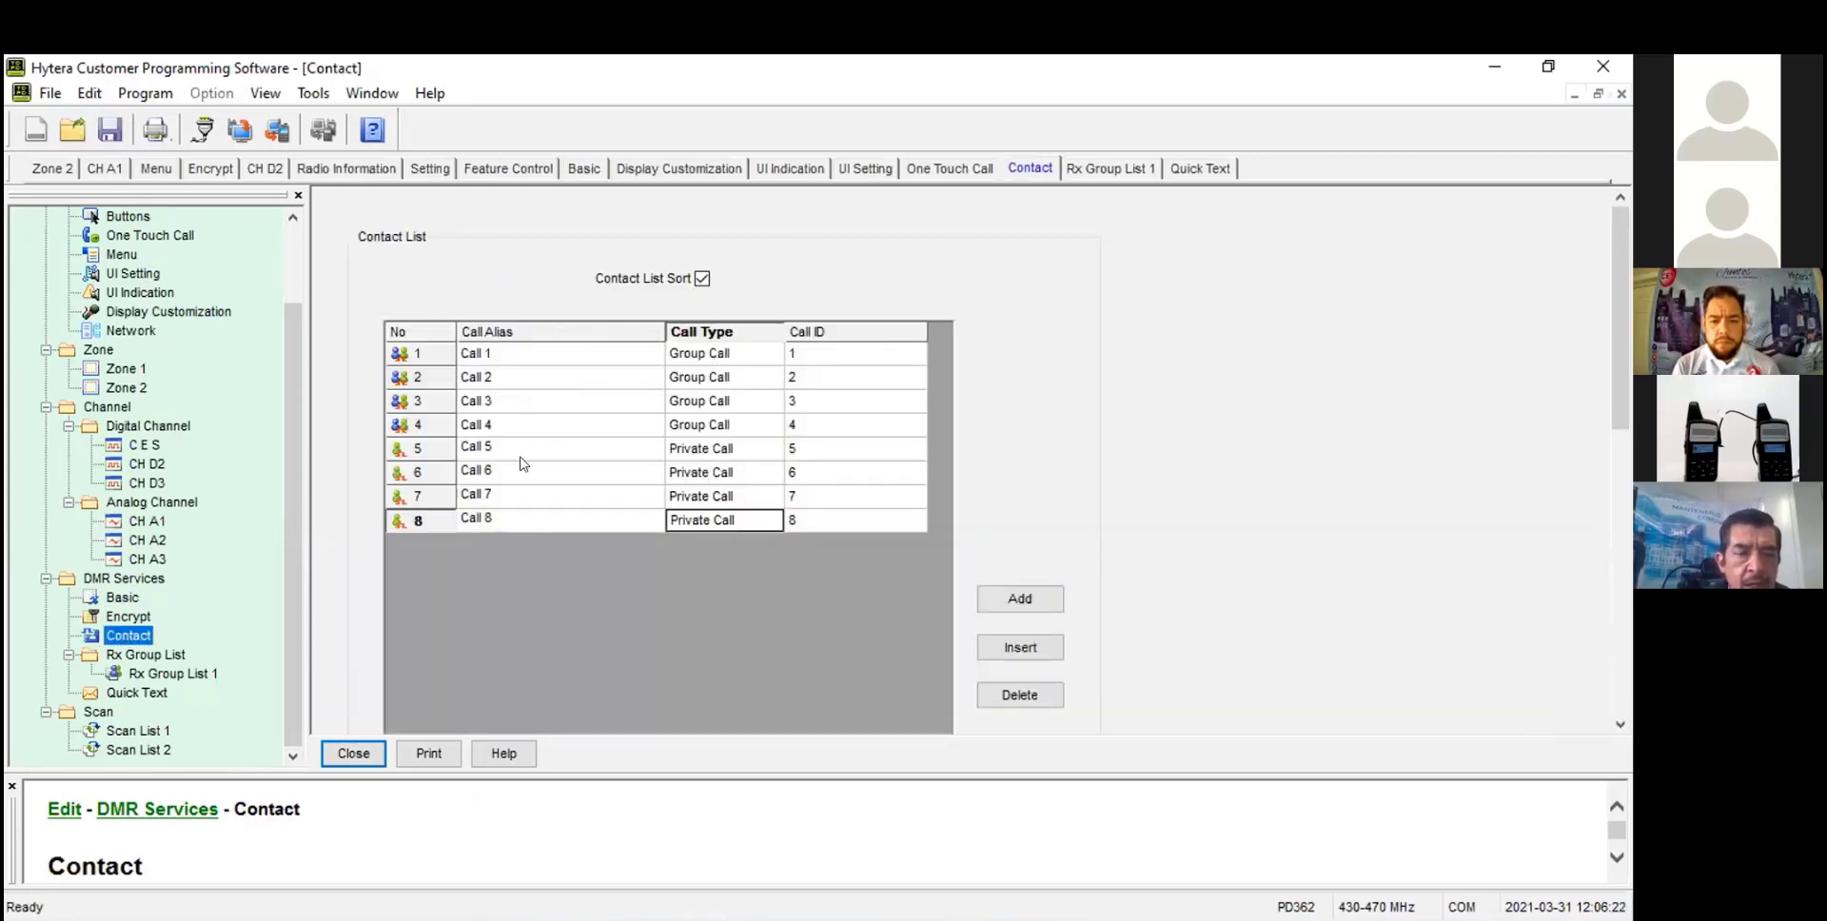
{"action": "left_click", "coordinate": [513, 446]}
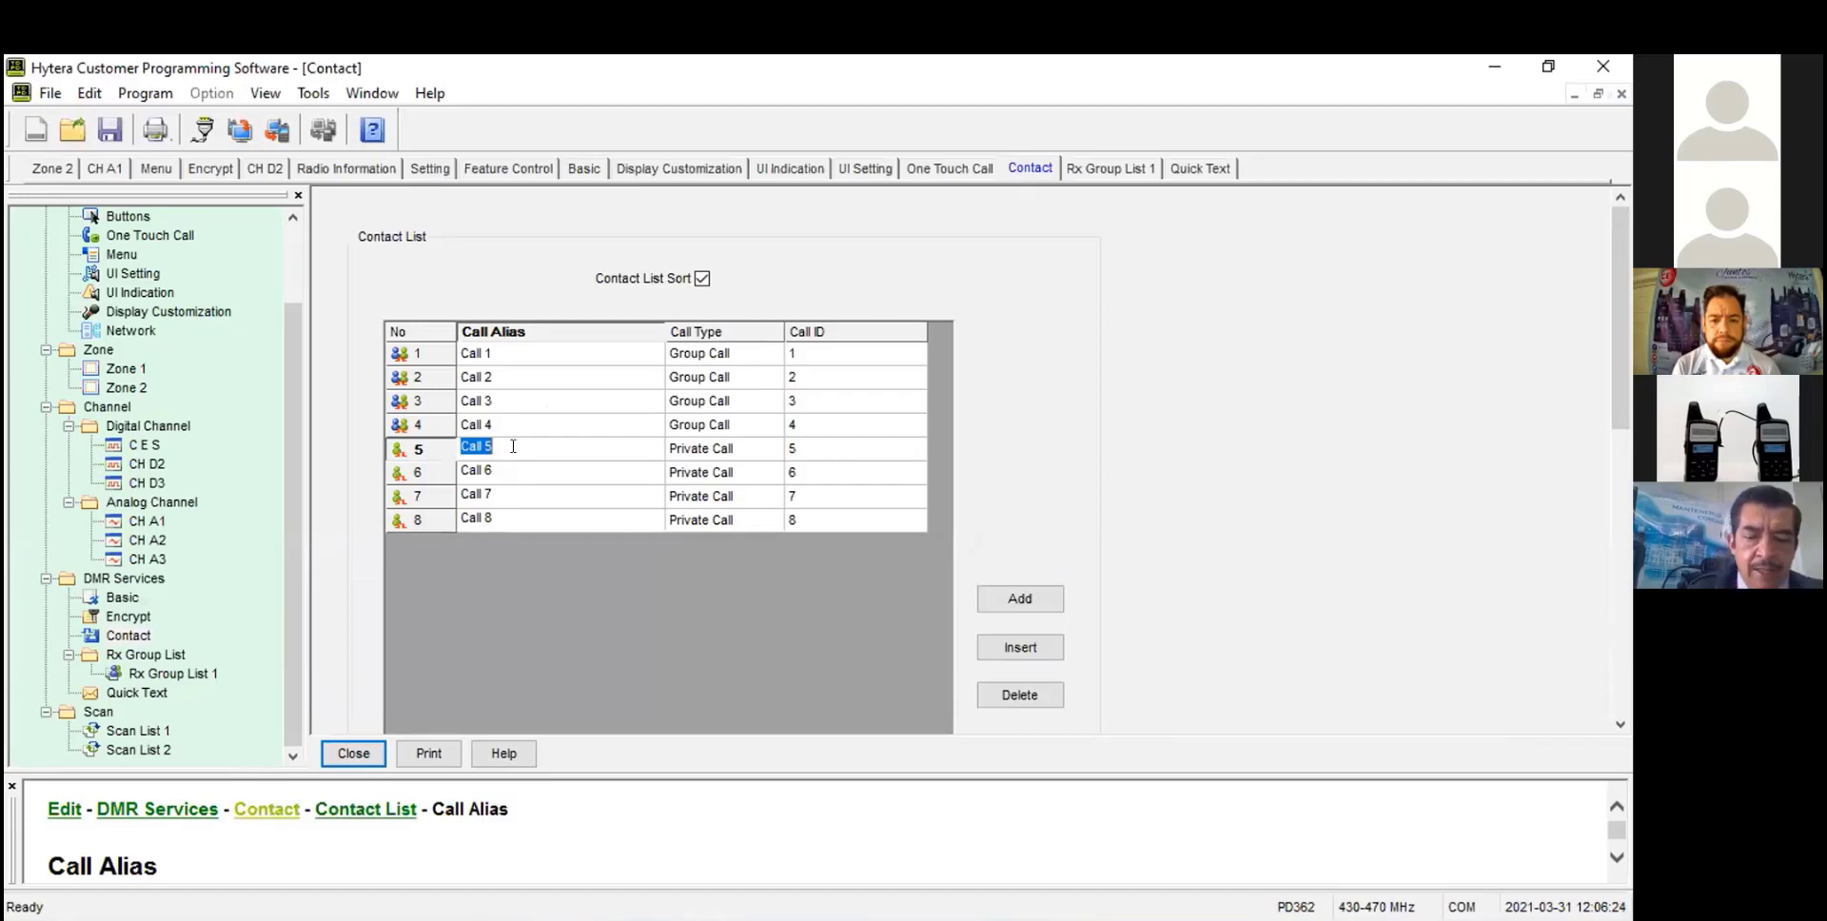
{"action": "key", "text": "BackSpace"}
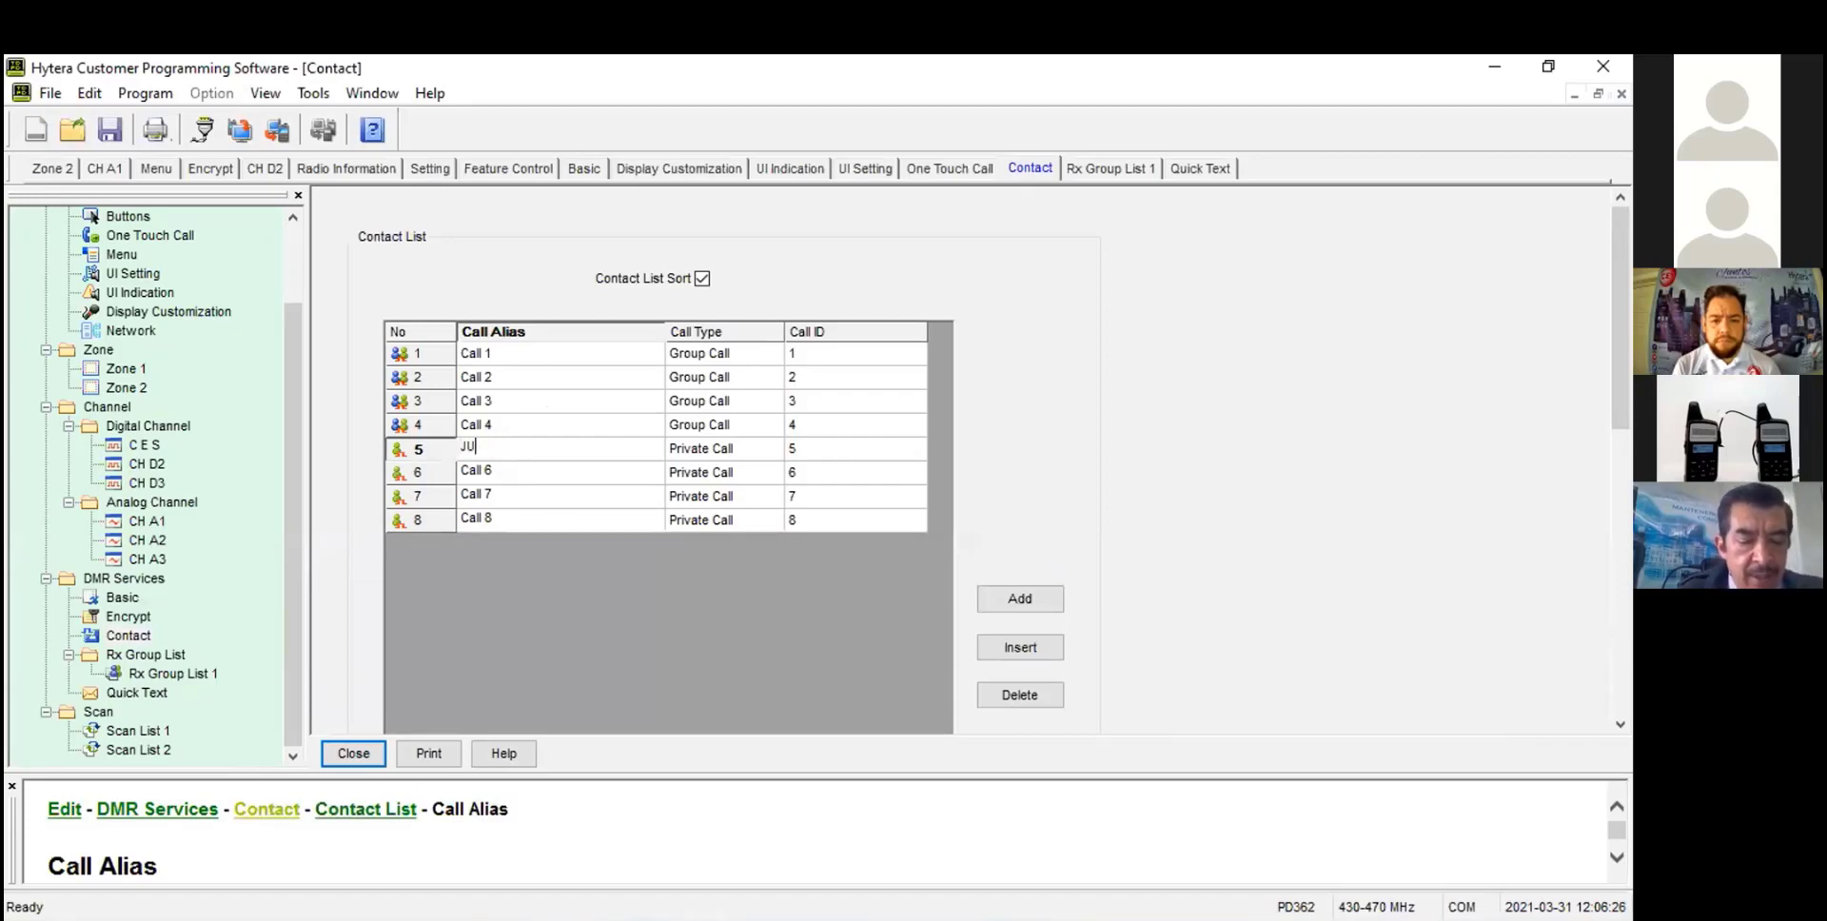
{"action": "left_click", "coordinate": [491, 466]}
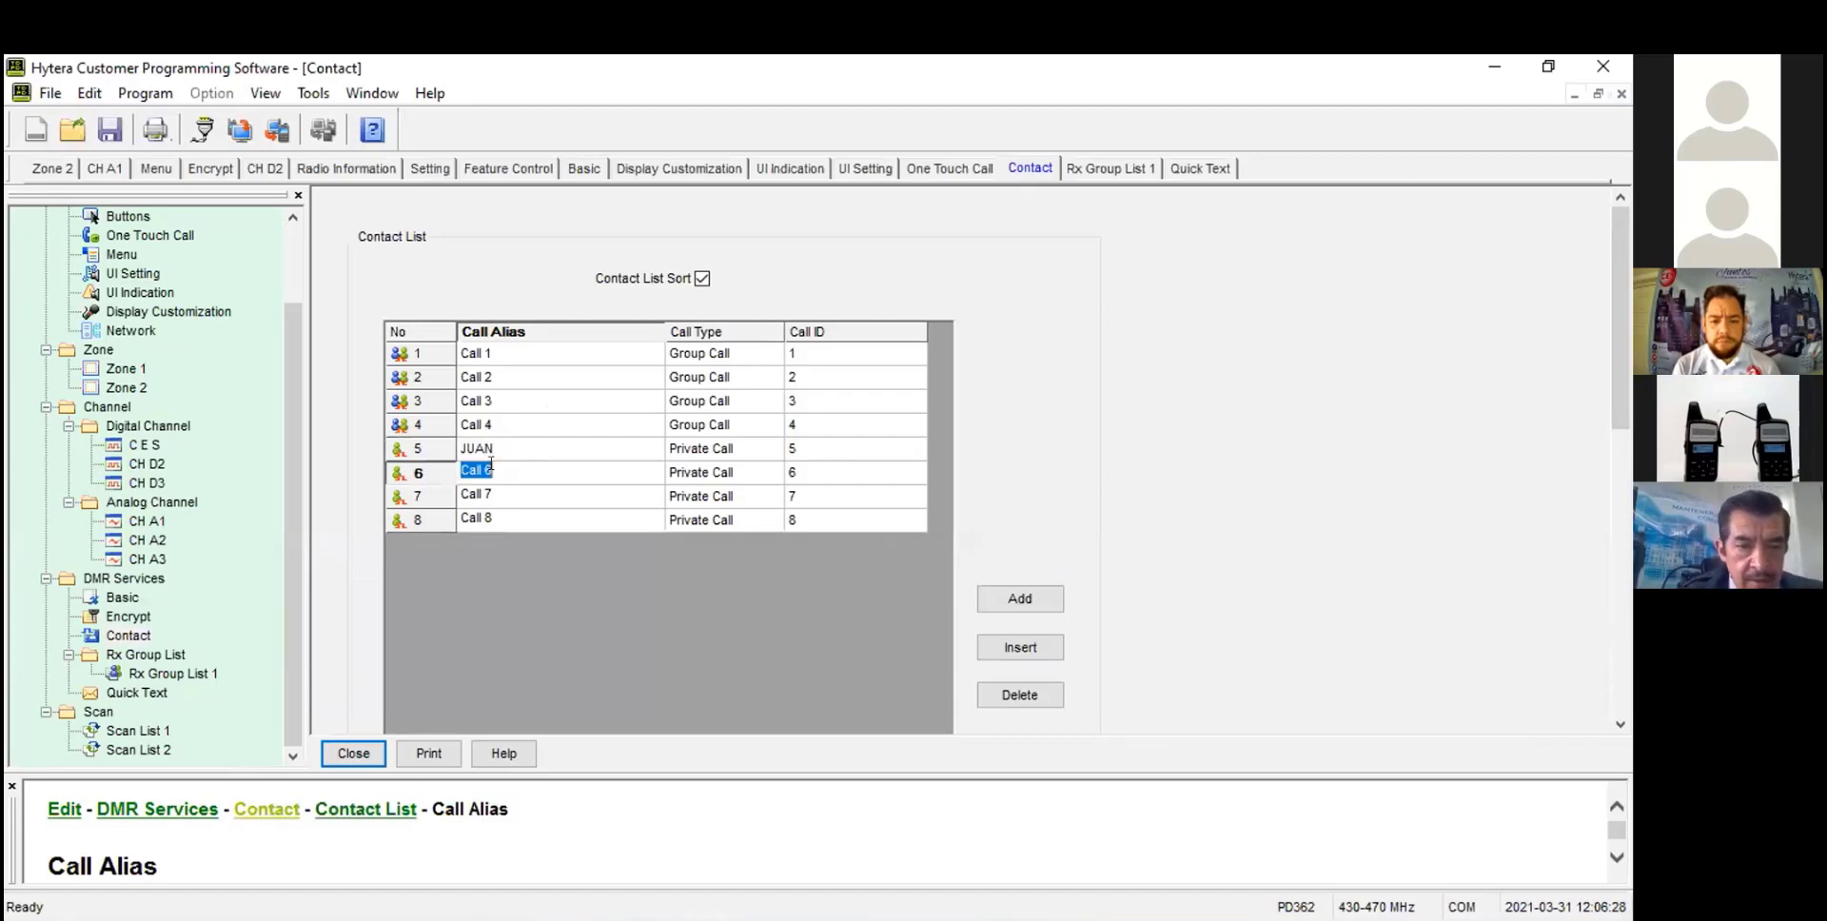
{"action": "key", "text": "BackSpace"}
{"action": "type", "text": "HE"}
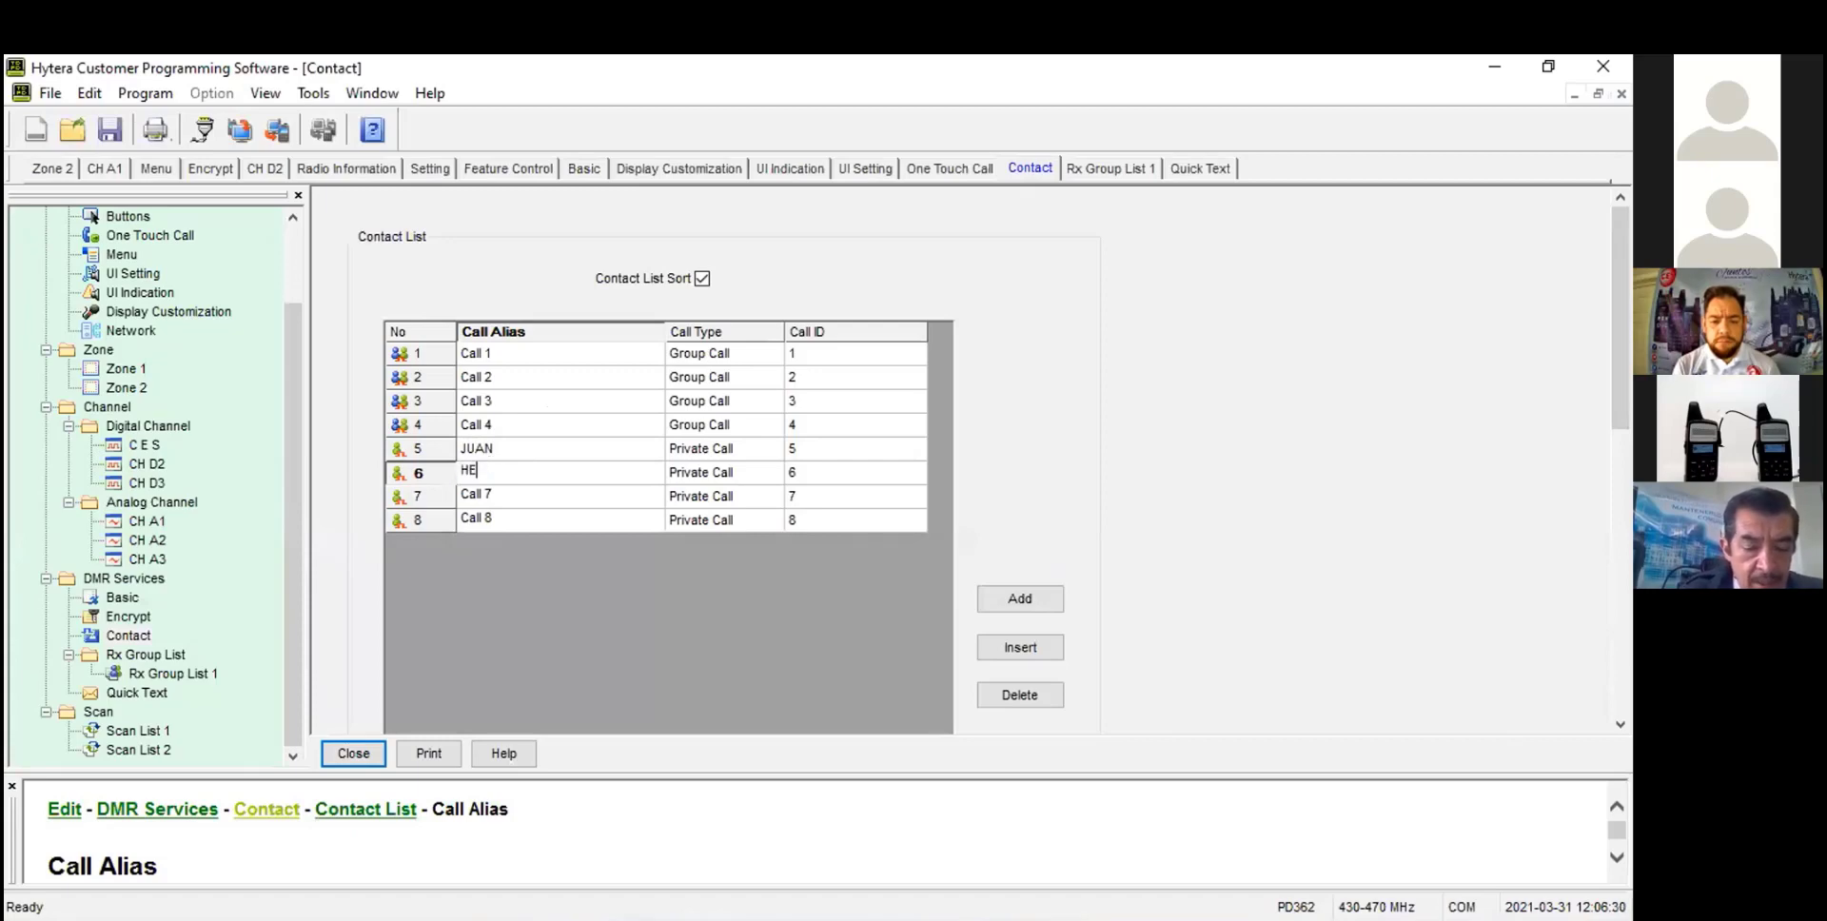
{"action": "type", "text": "CTOR"}
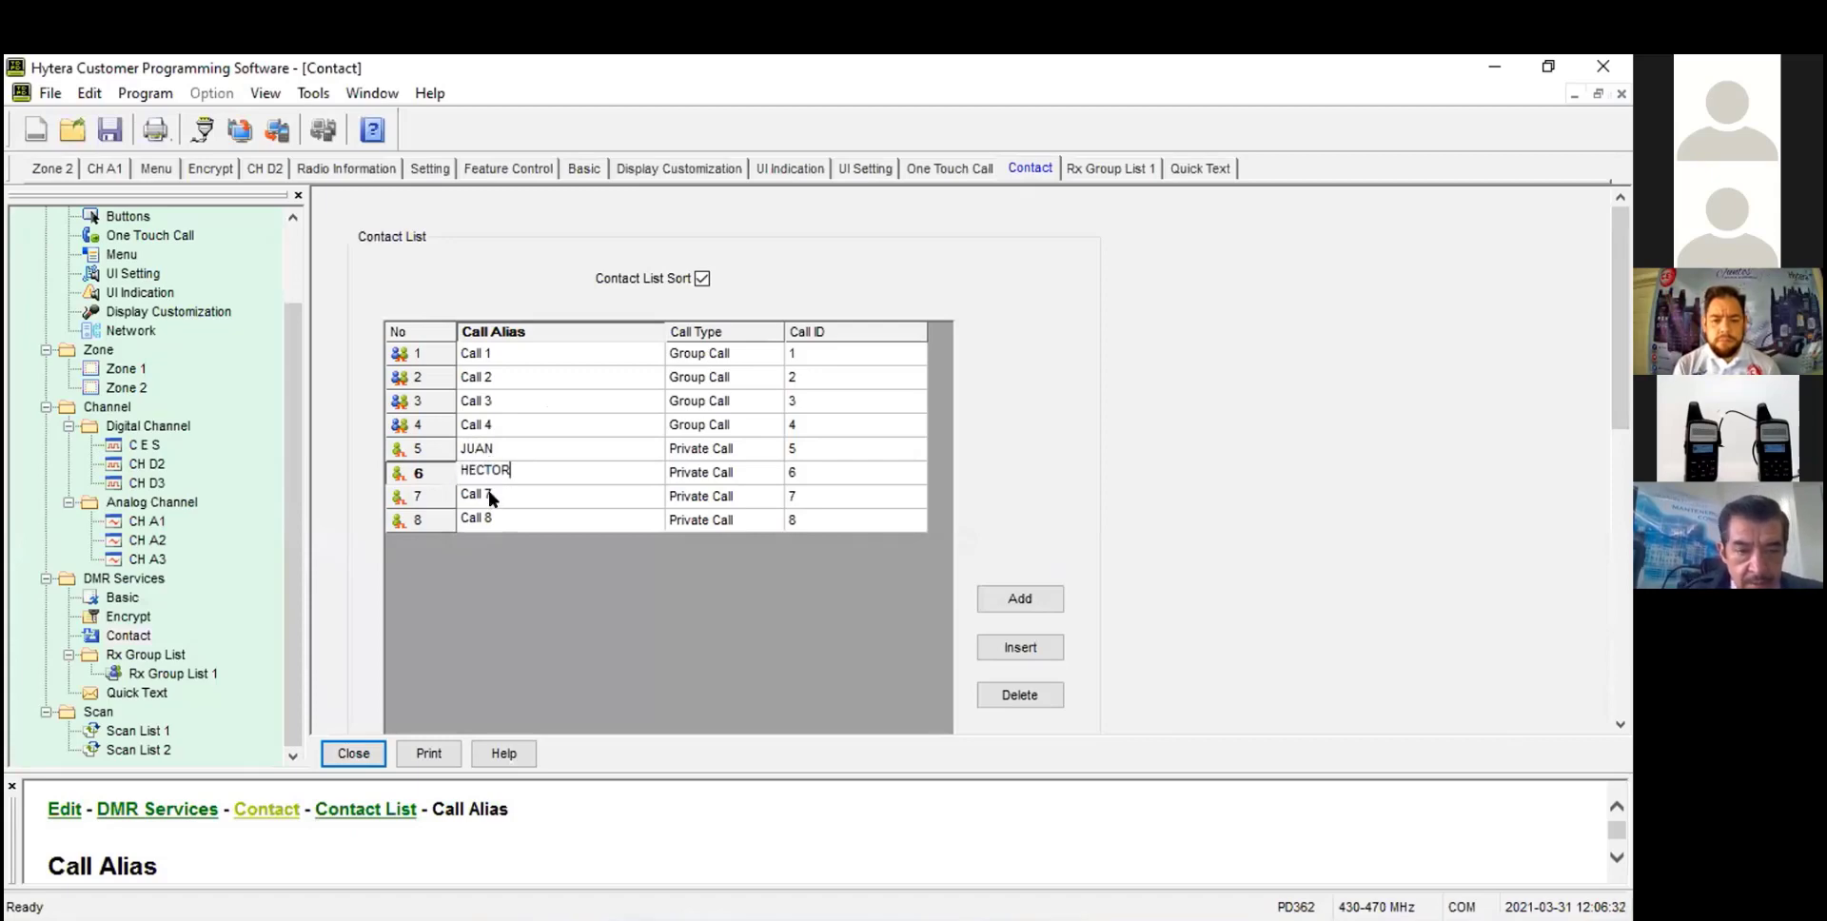
Step: Replace the Call 7 and Call 8 aliases with people's first names
{"action": "left_click", "coordinate": [492, 489]}
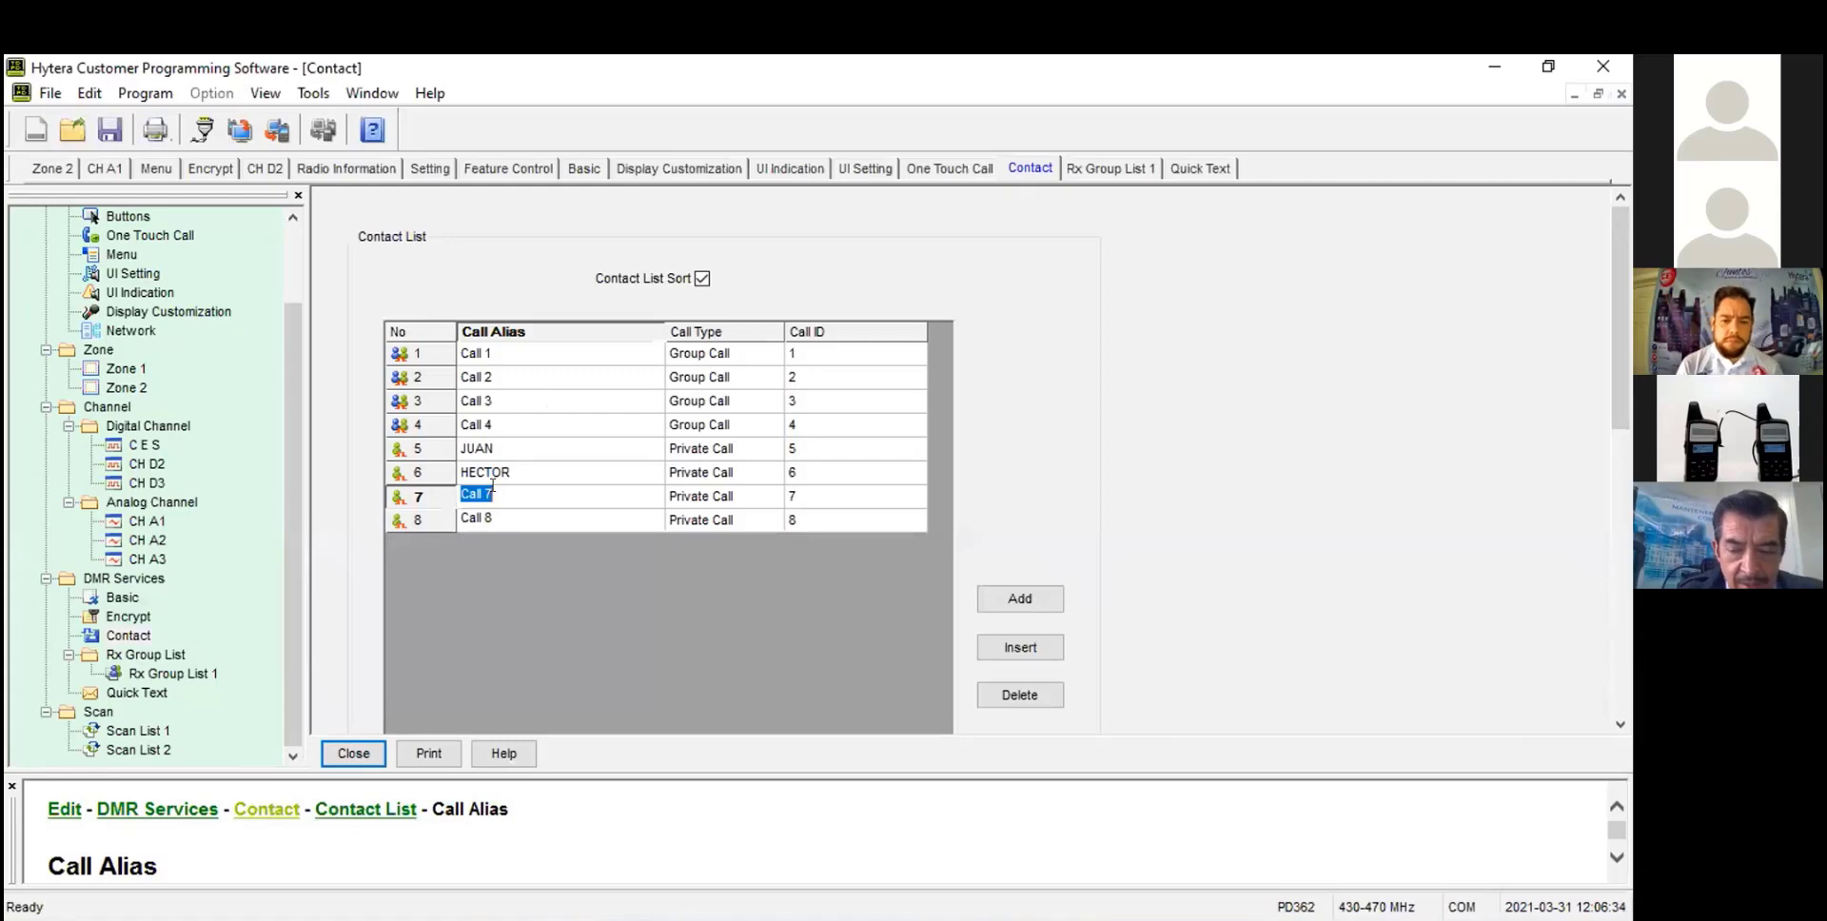
{"action": "key", "text": "BackSpace"}
{"action": "type", "text": "RICARDIN"}
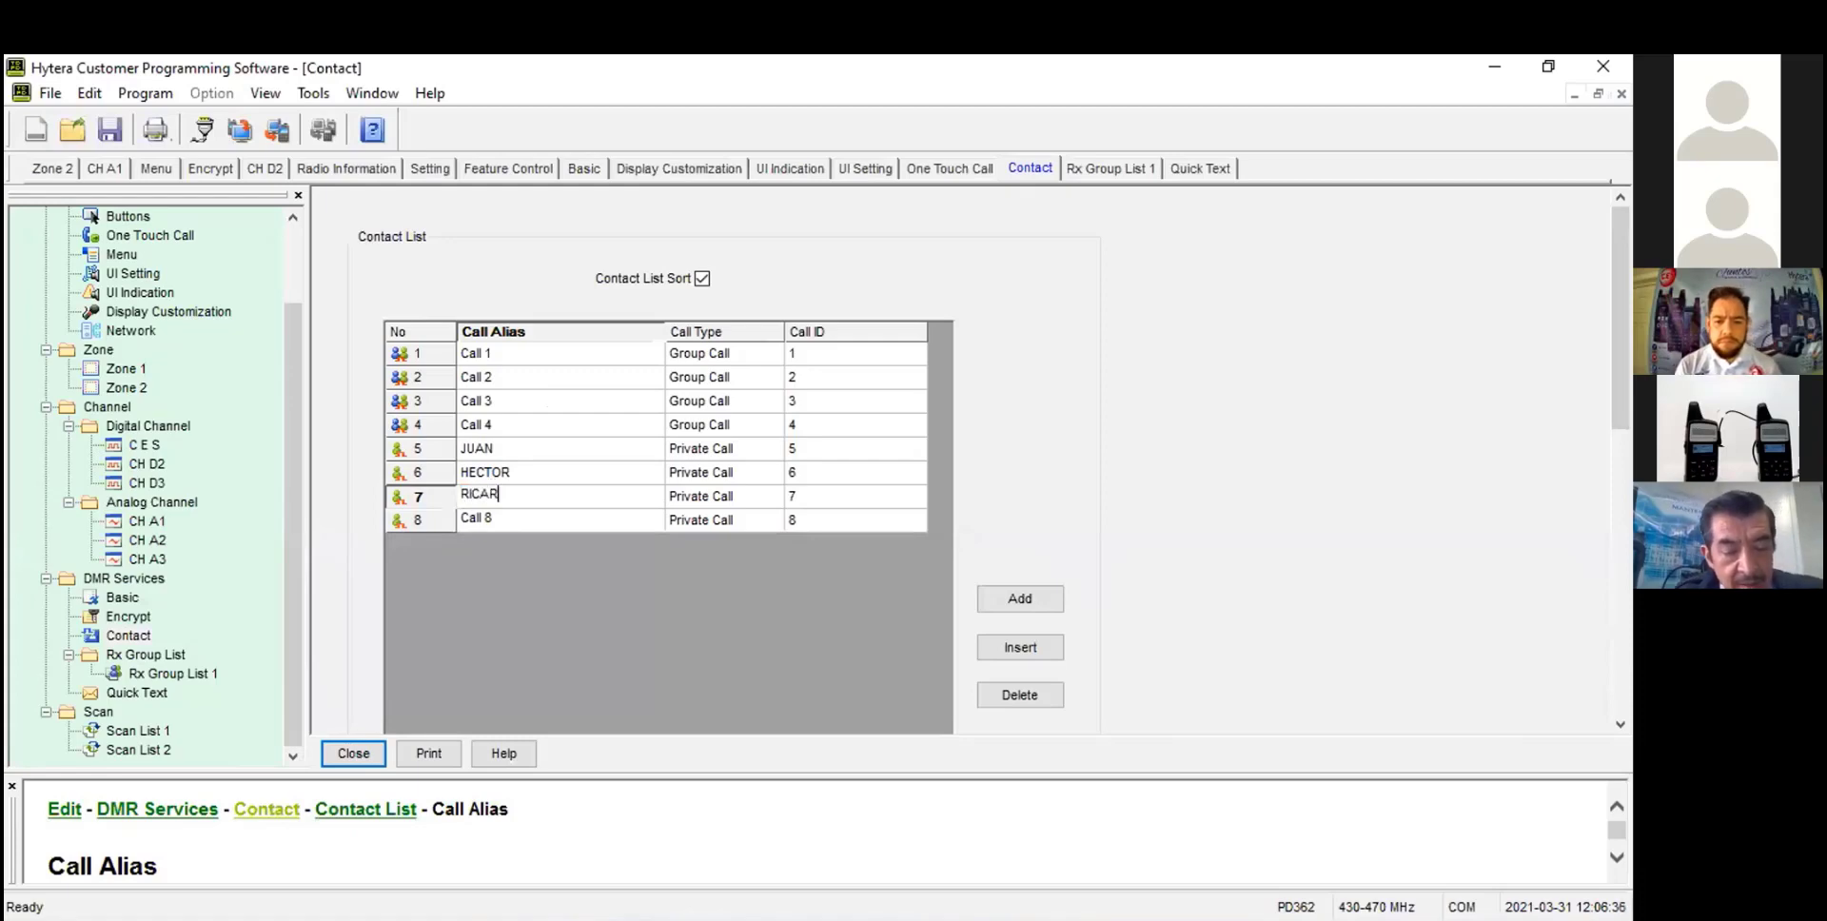
{"action": "left_click", "coordinate": [494, 512]}
{"action": "type", "text": "FE"}
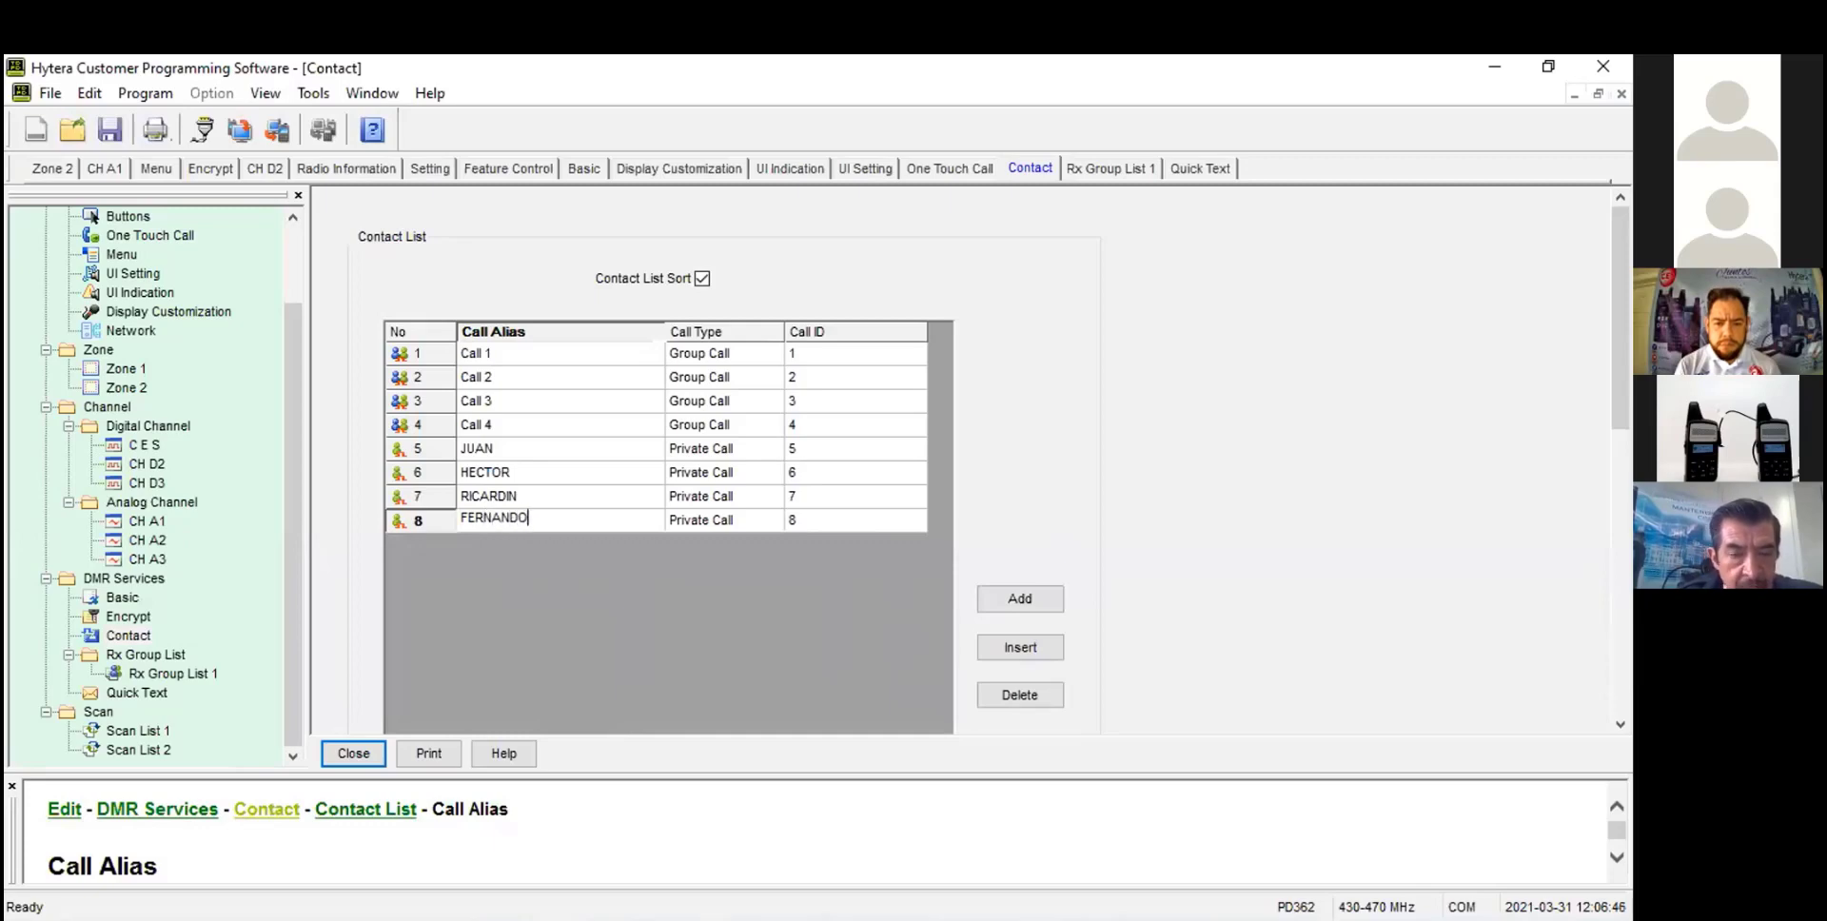
{"action": "type", "text": "RNANDO"}
{"action": "left_click", "coordinate": [904, 638]}
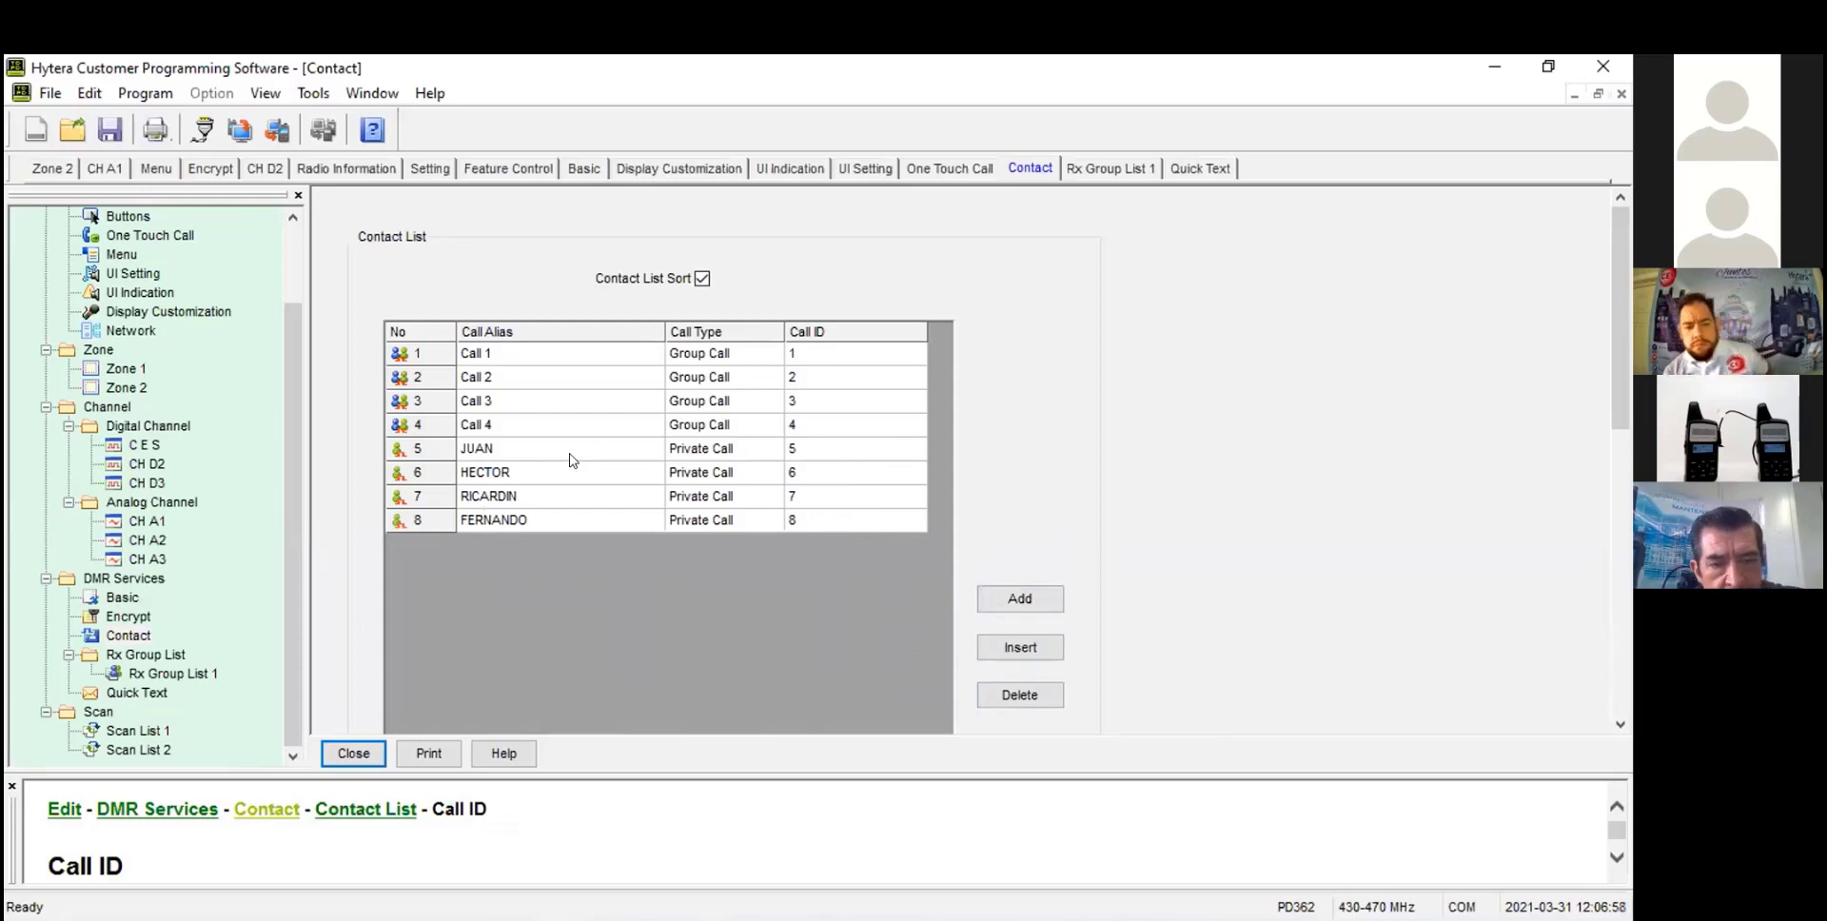
Step: Change the Call IDs of private contacts 5–8 to 2501, 2502, 2503 and 2504
{"action": "left_click", "coordinate": [804, 447]}
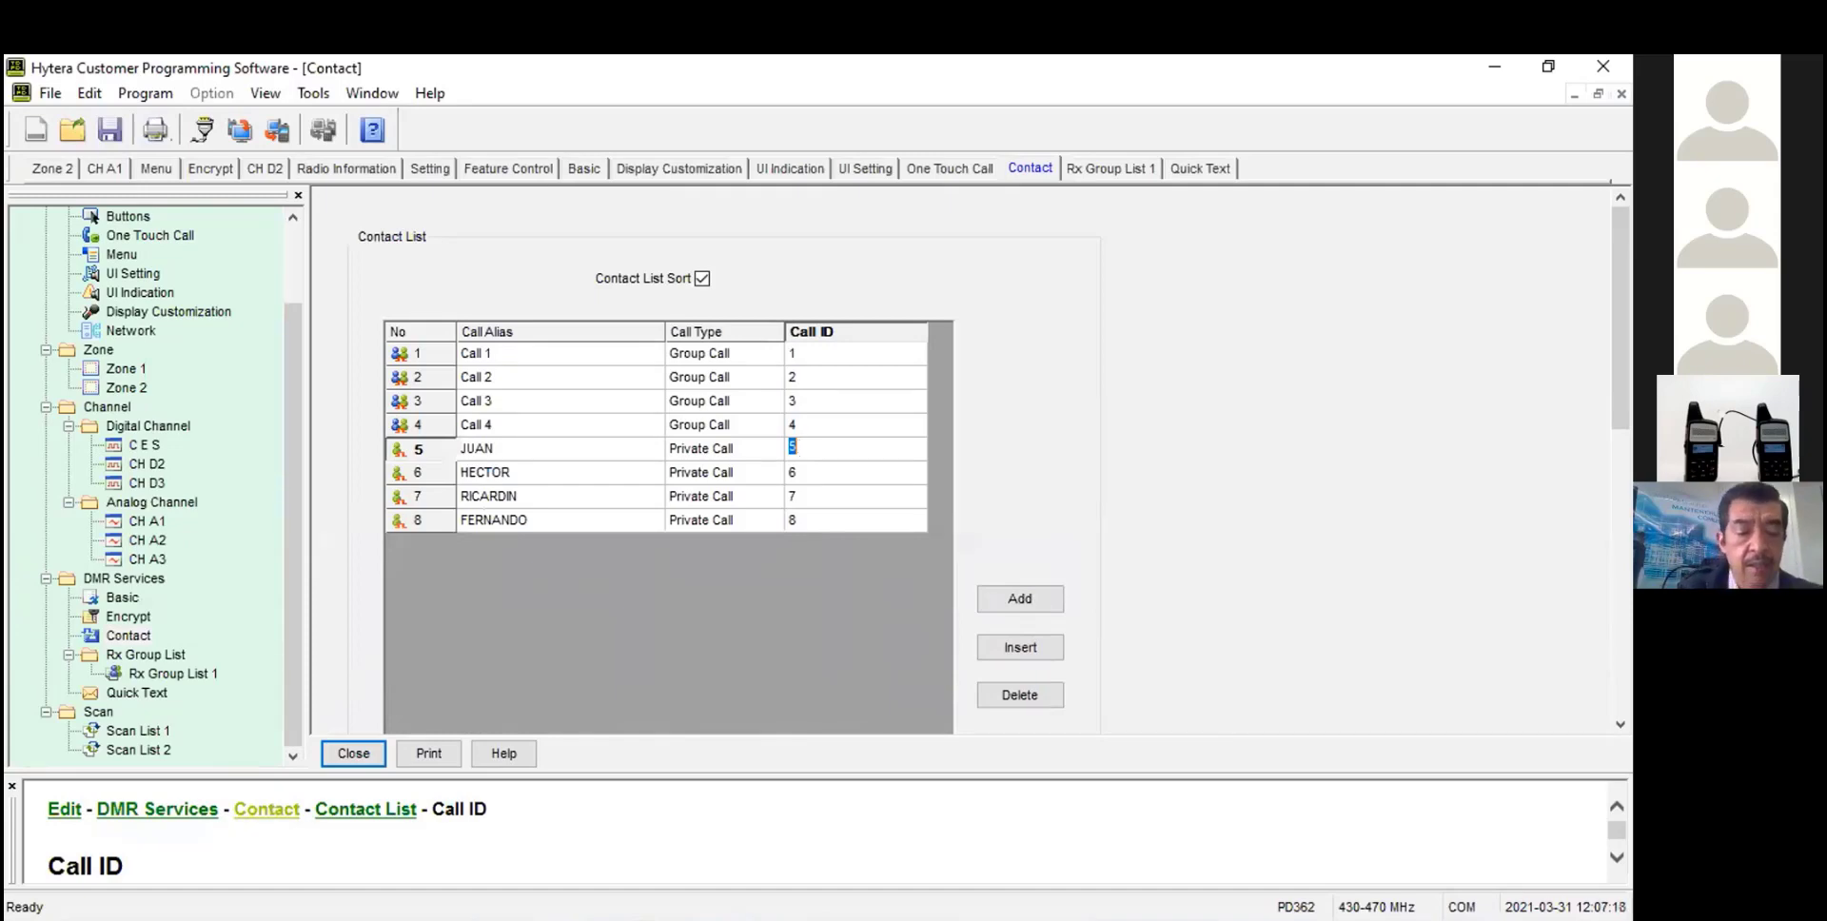
{"action": "type", "text": "250"}
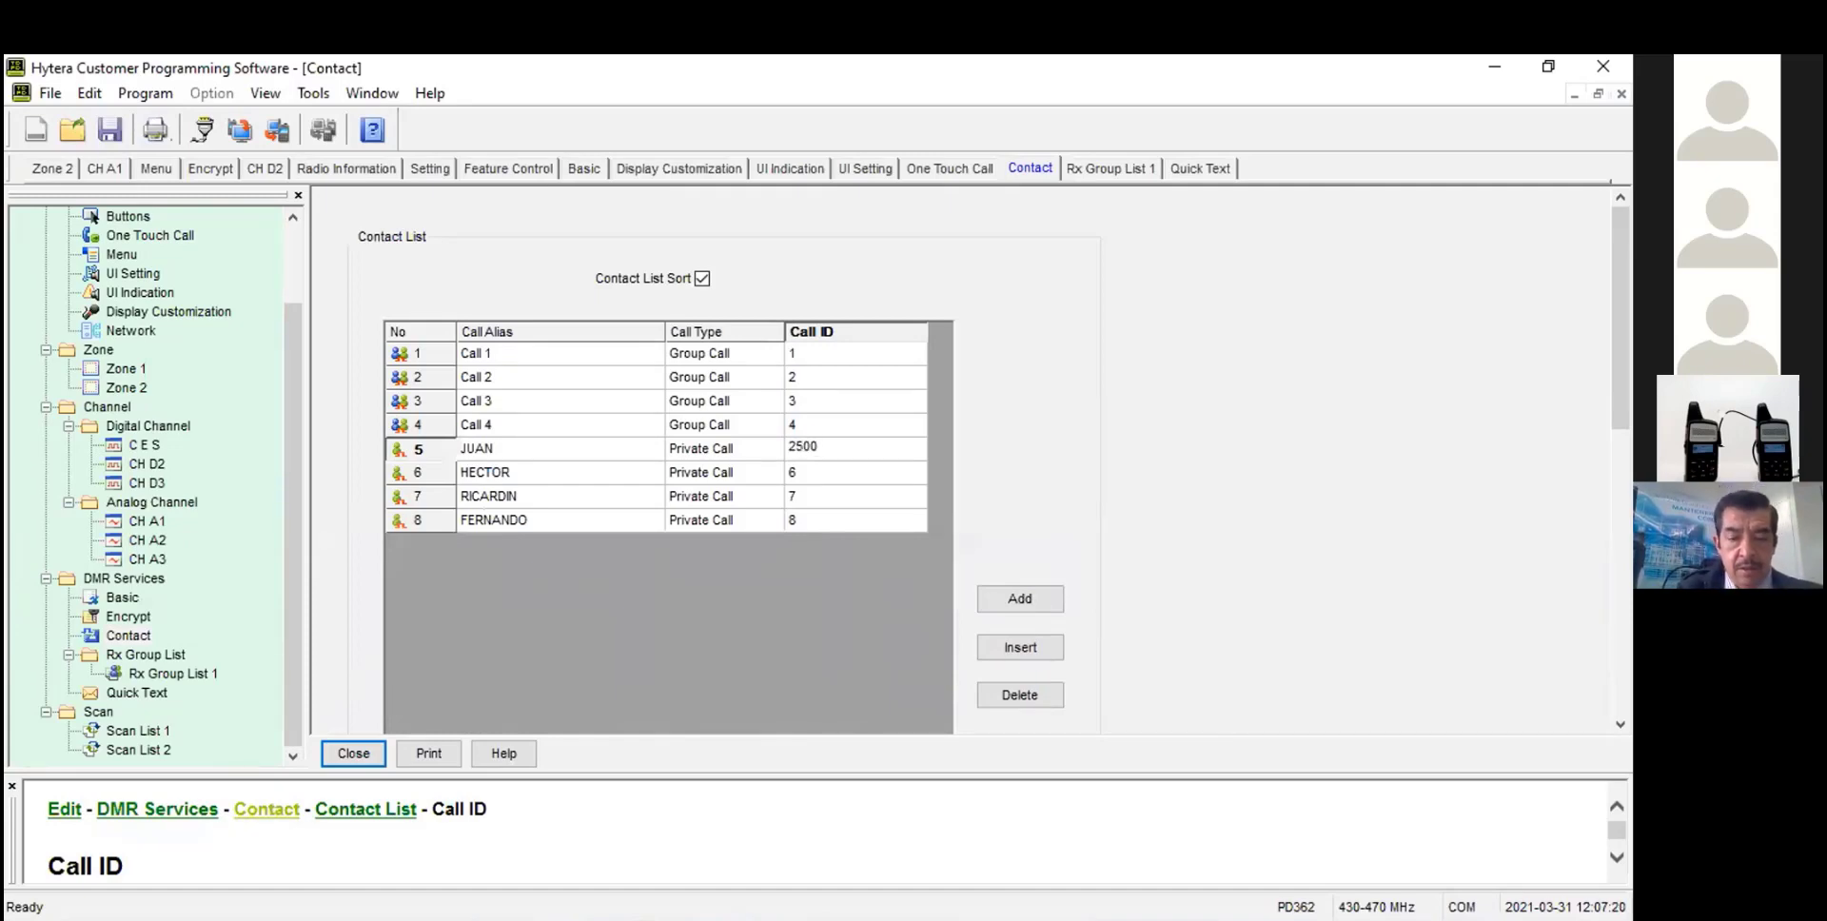
{"action": "type", "text": "1"}
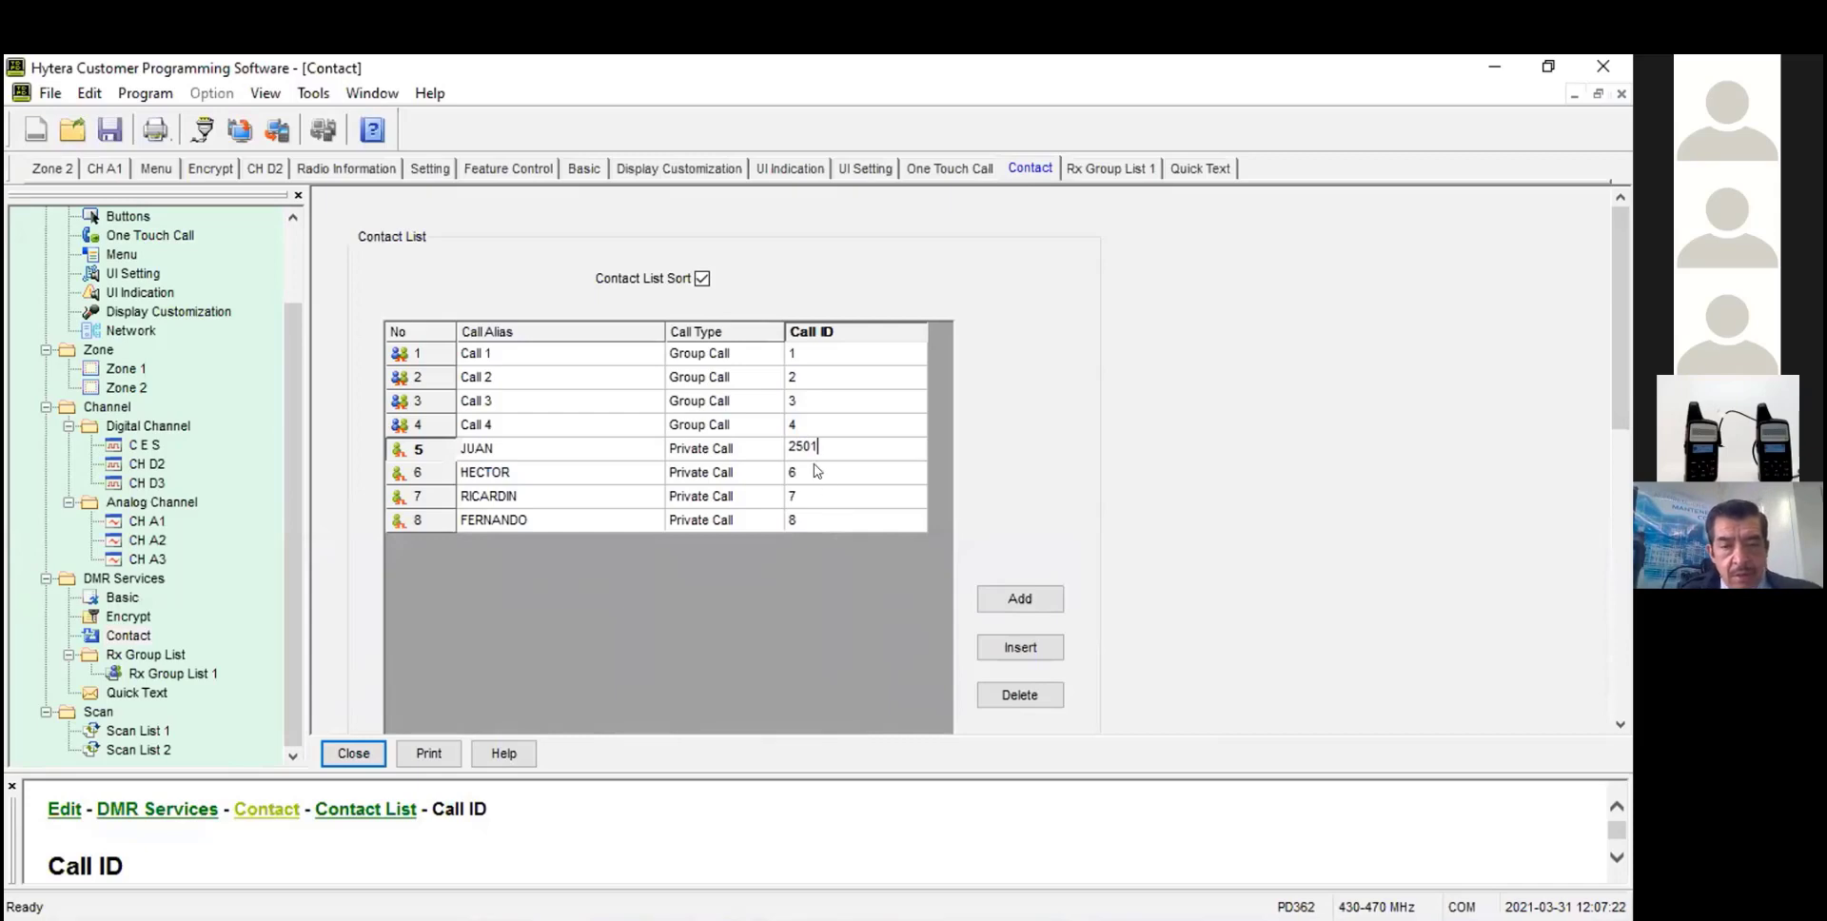
{"action": "left_click", "coordinate": [815, 469]}
{"action": "type", "text": "2502"}
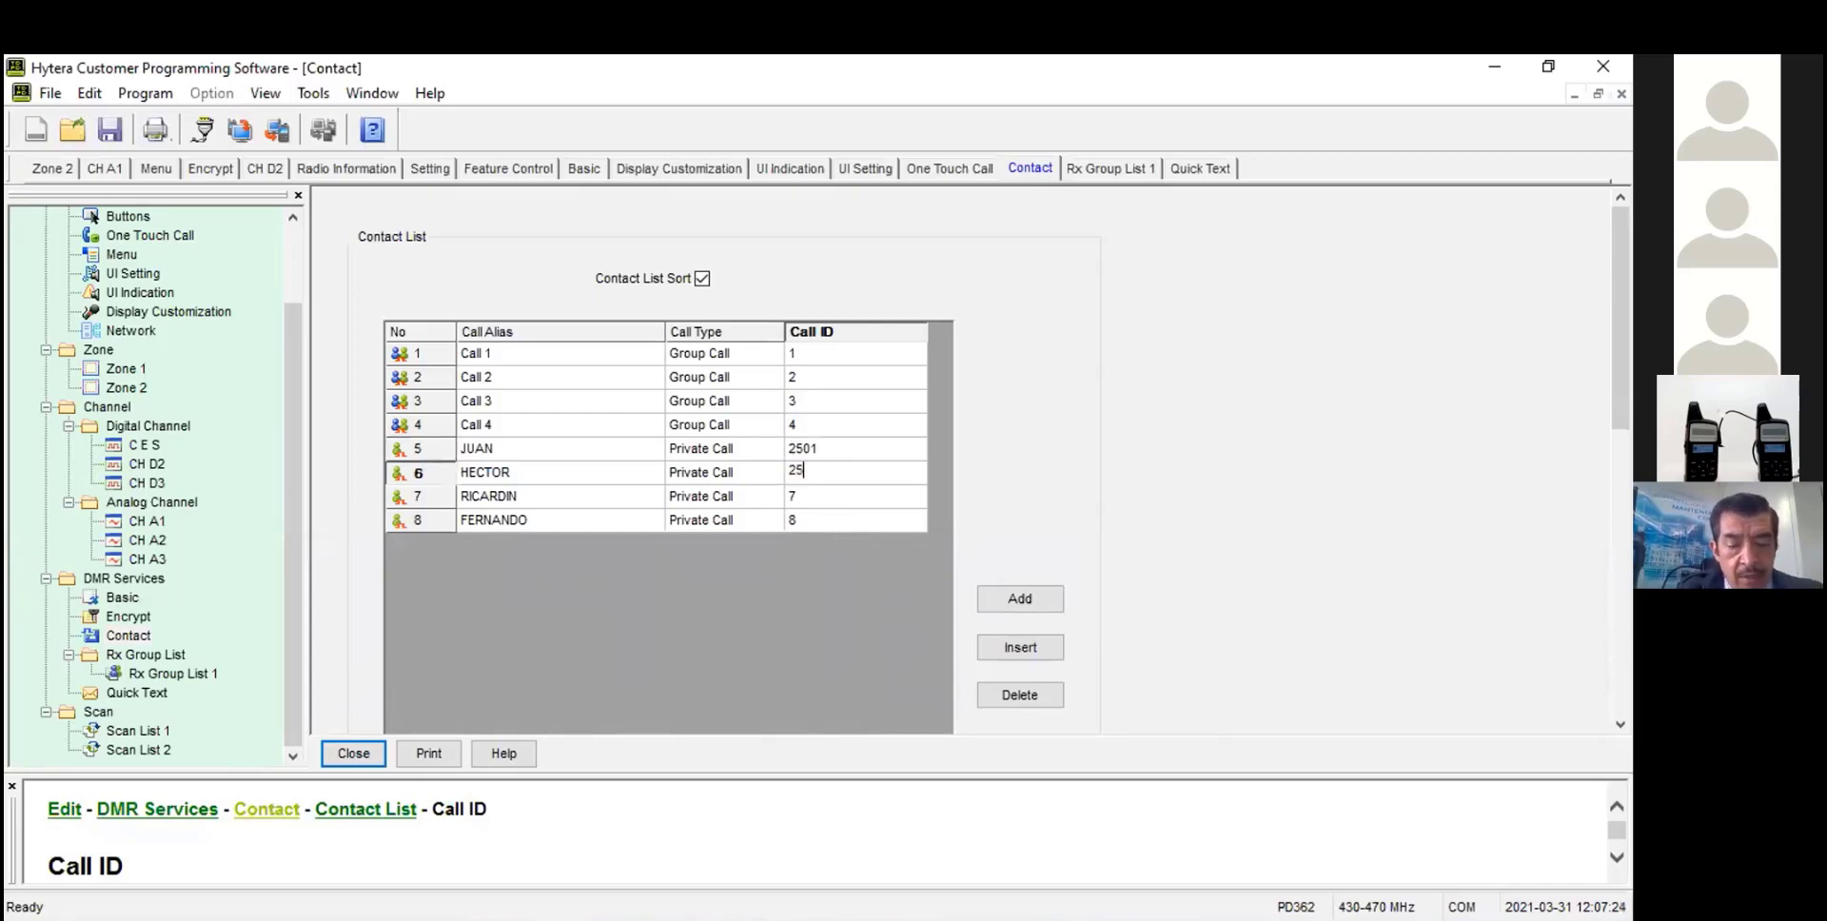
{"action": "left_click", "coordinate": [805, 487]}
{"action": "type", "text": "200"}
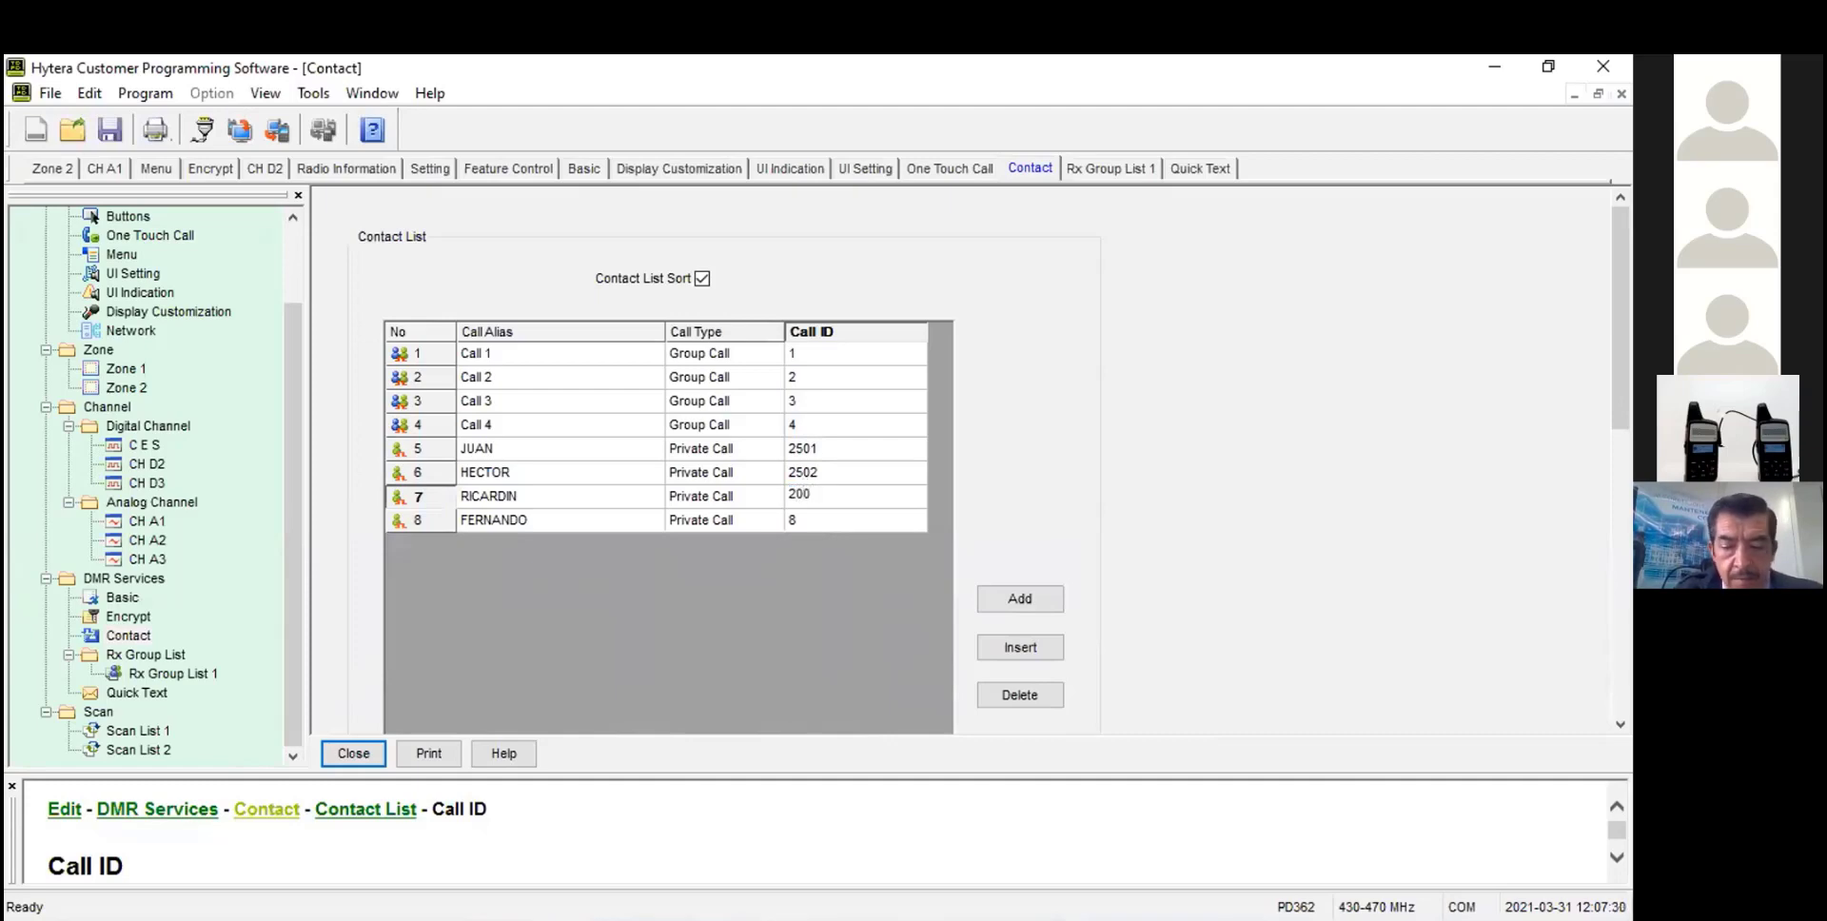
{"action": "key", "text": "BackSpace"}
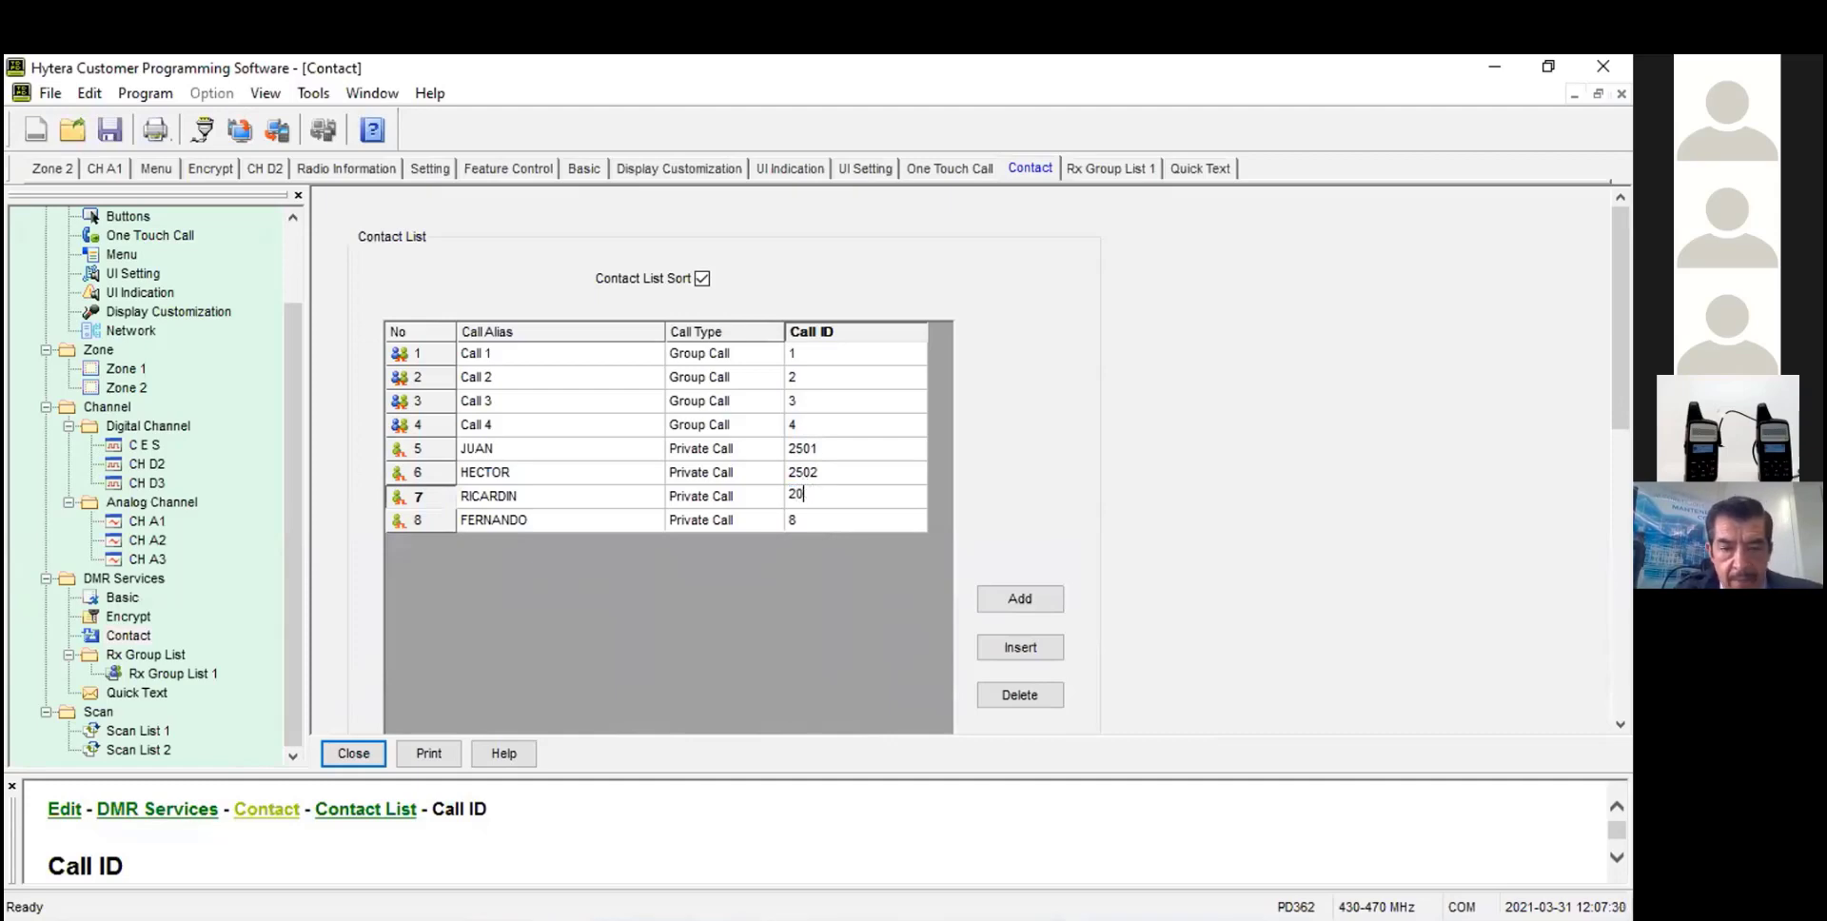
{"action": "key", "text": "BackSpace"}
{"action": "type", "text": "503"}
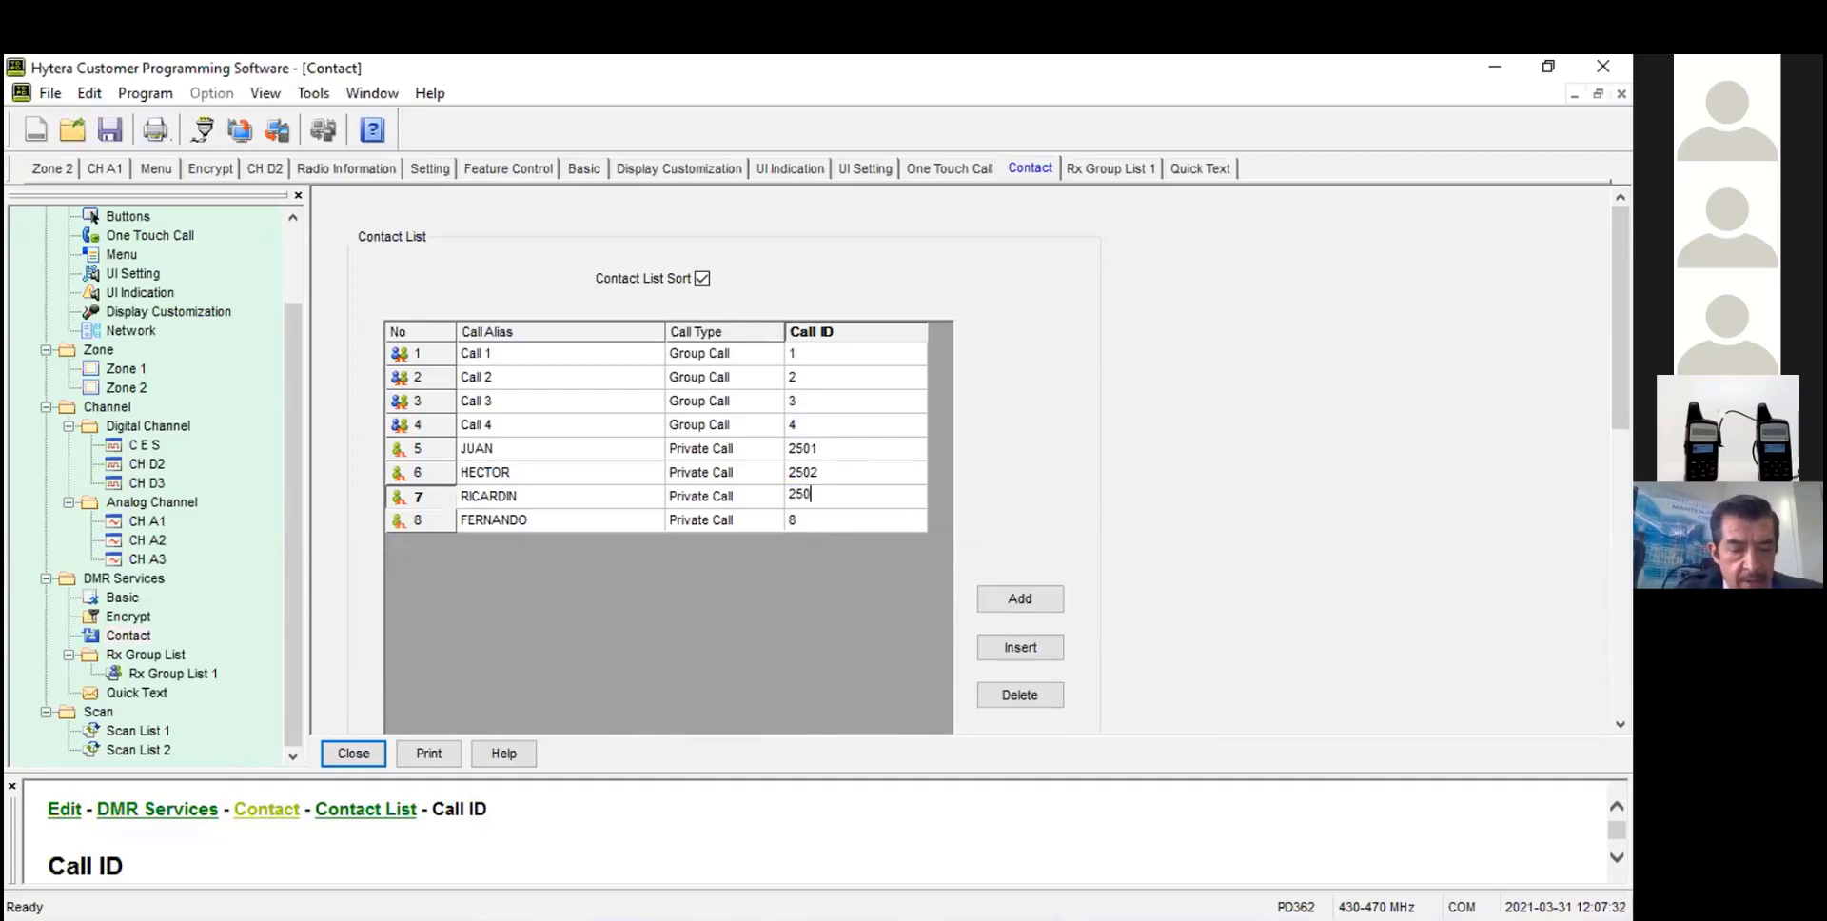
{"action": "left_click", "coordinate": [798, 516]}
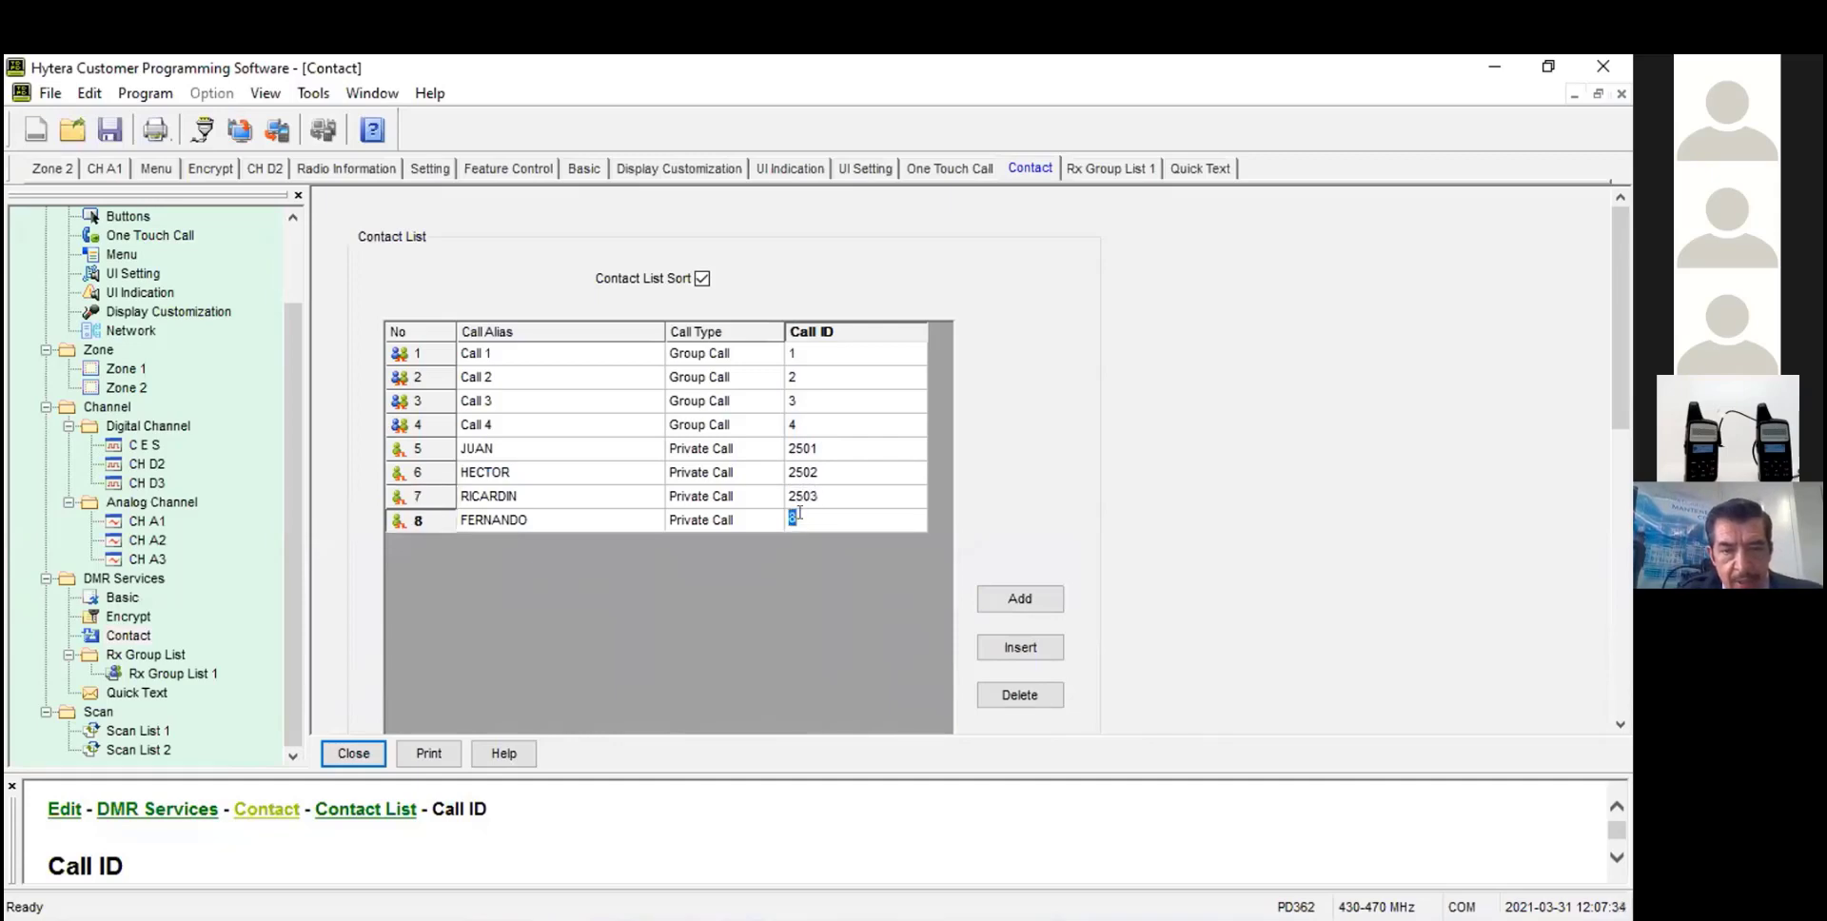
{"action": "key", "text": "BackSpace"}
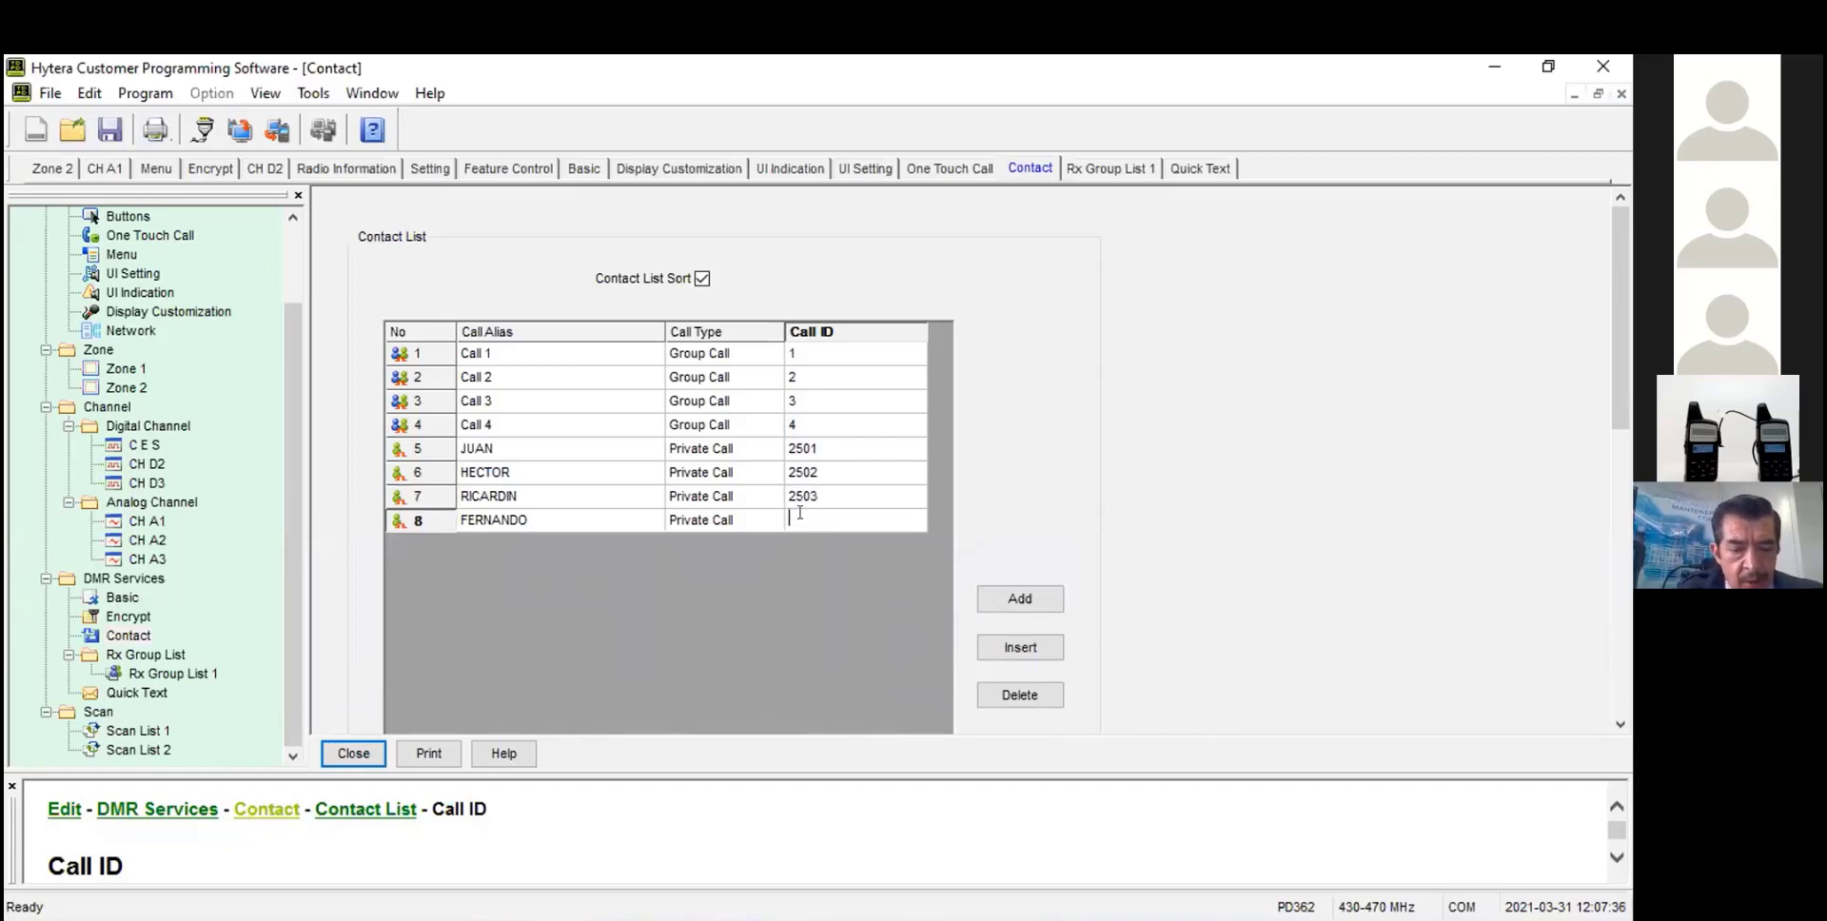
{"action": "type", "text": "2504"}
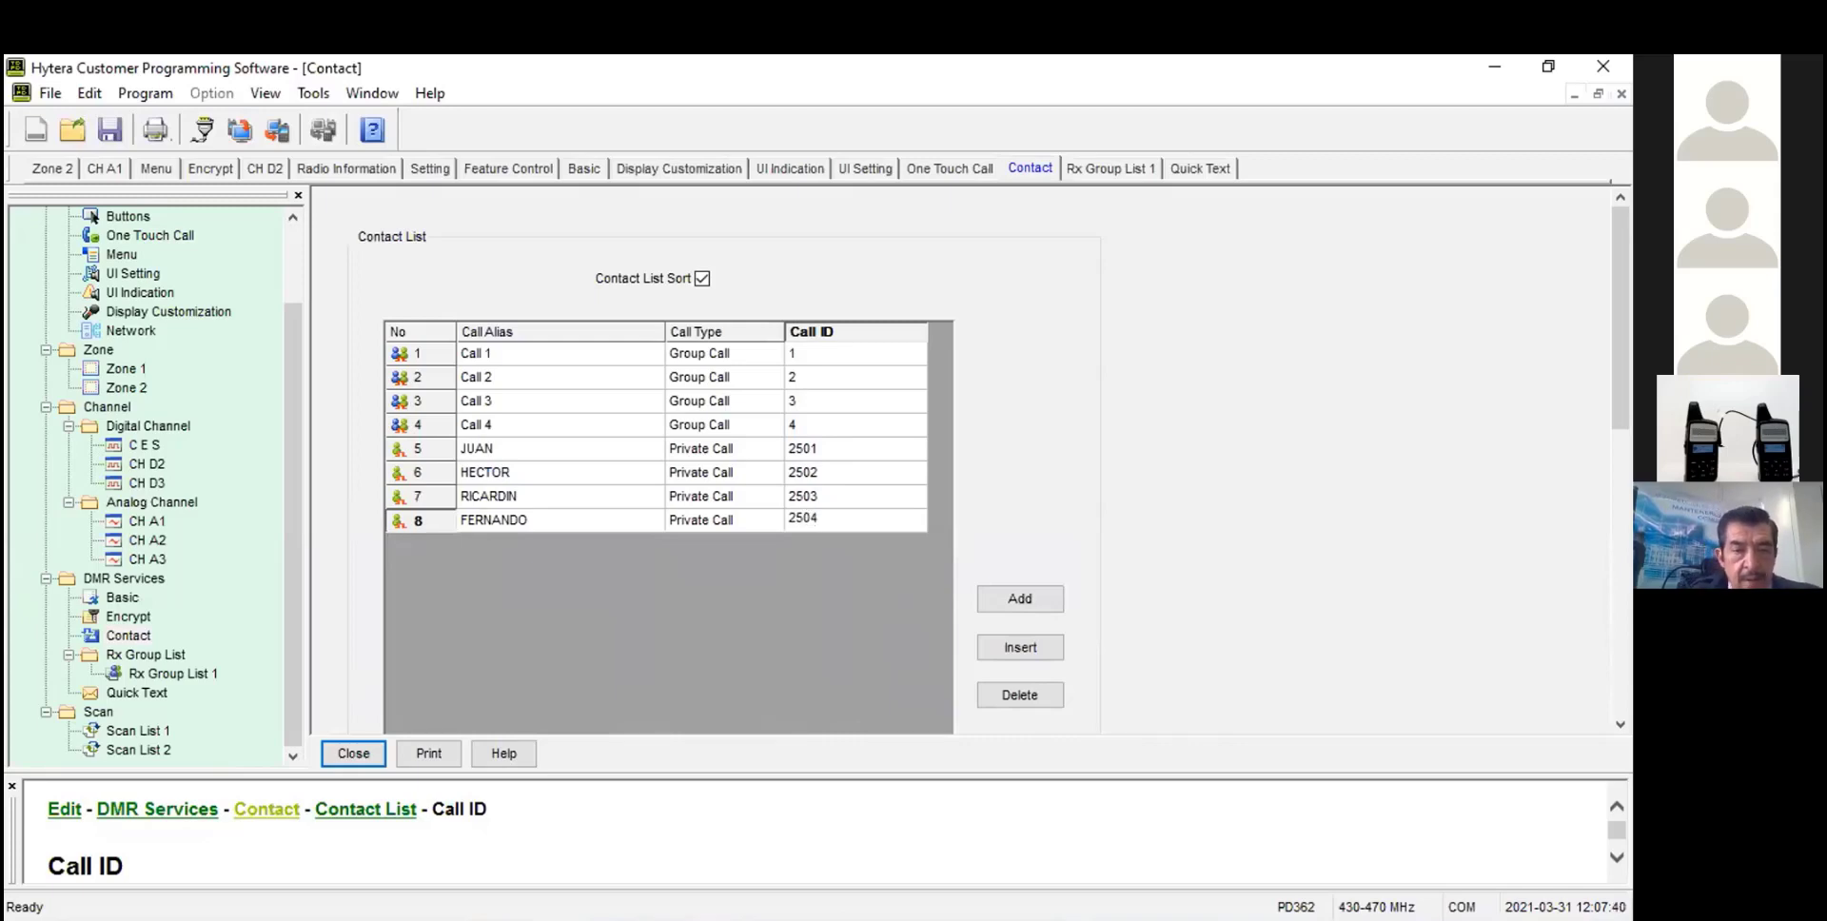
Step: Commit the fourth private contact's new Call ID of 2504
{"action": "left_click", "coordinate": [833, 597]}
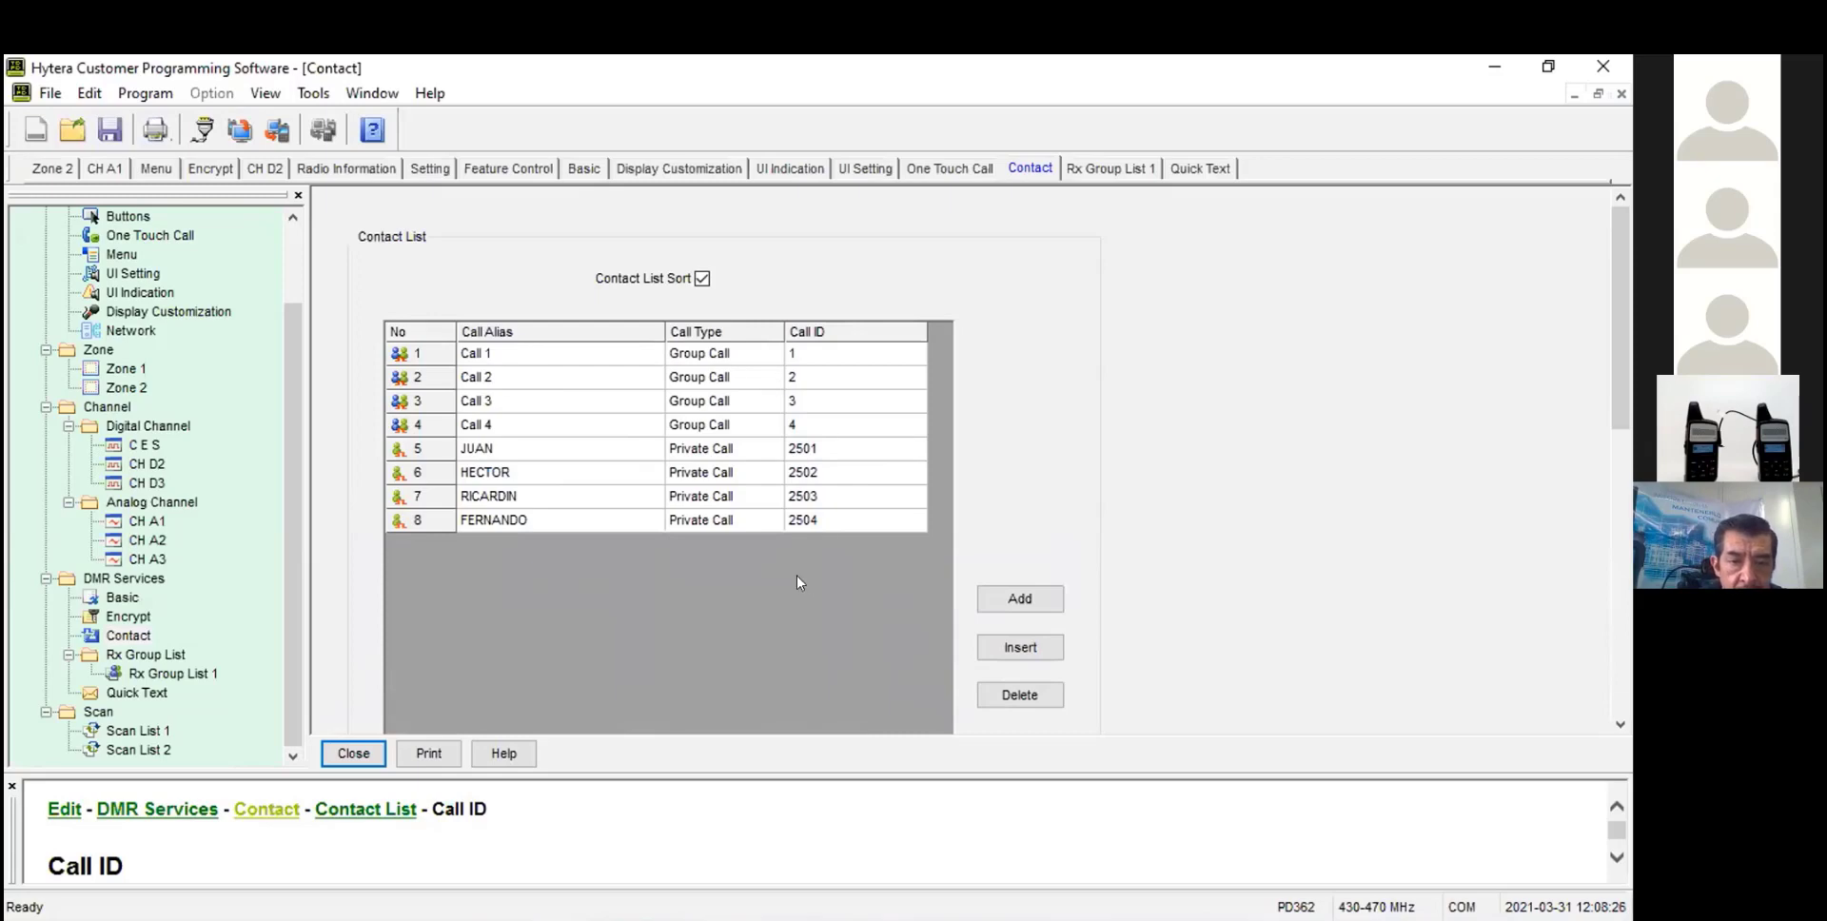
Step: Add a ninth contact, a group call named after a person, with Call ID 1000
{"action": "left_click", "coordinate": [1018, 598]}
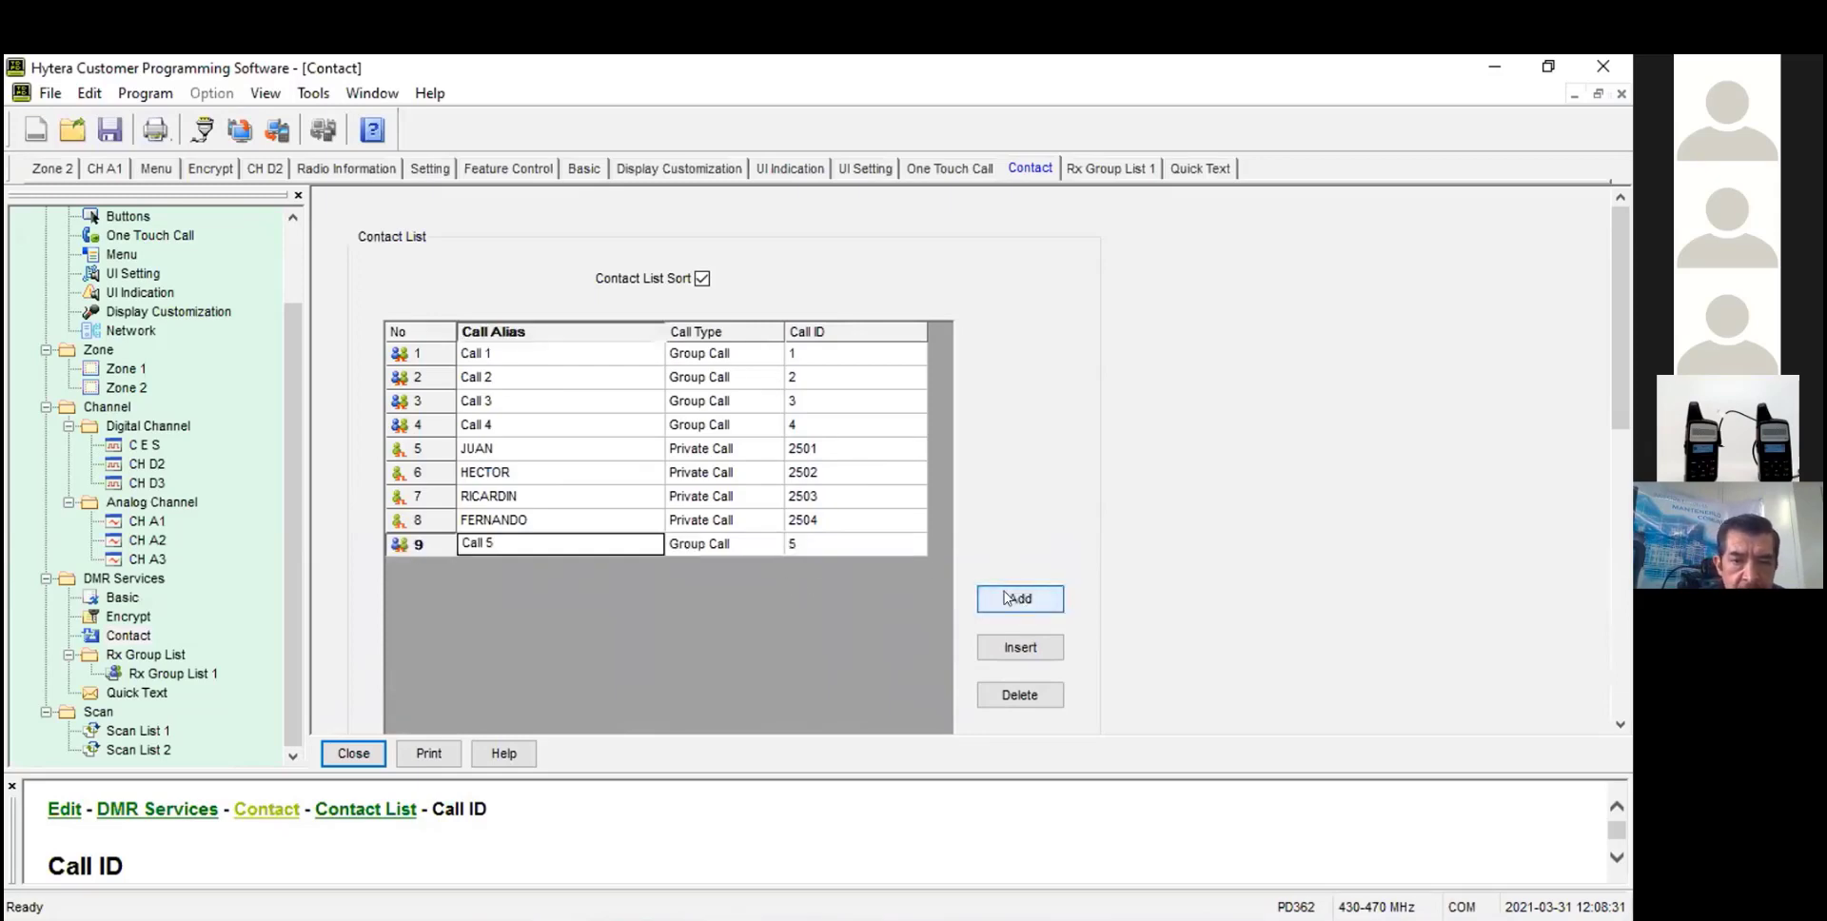
{"action": "left_click", "coordinate": [577, 541]}
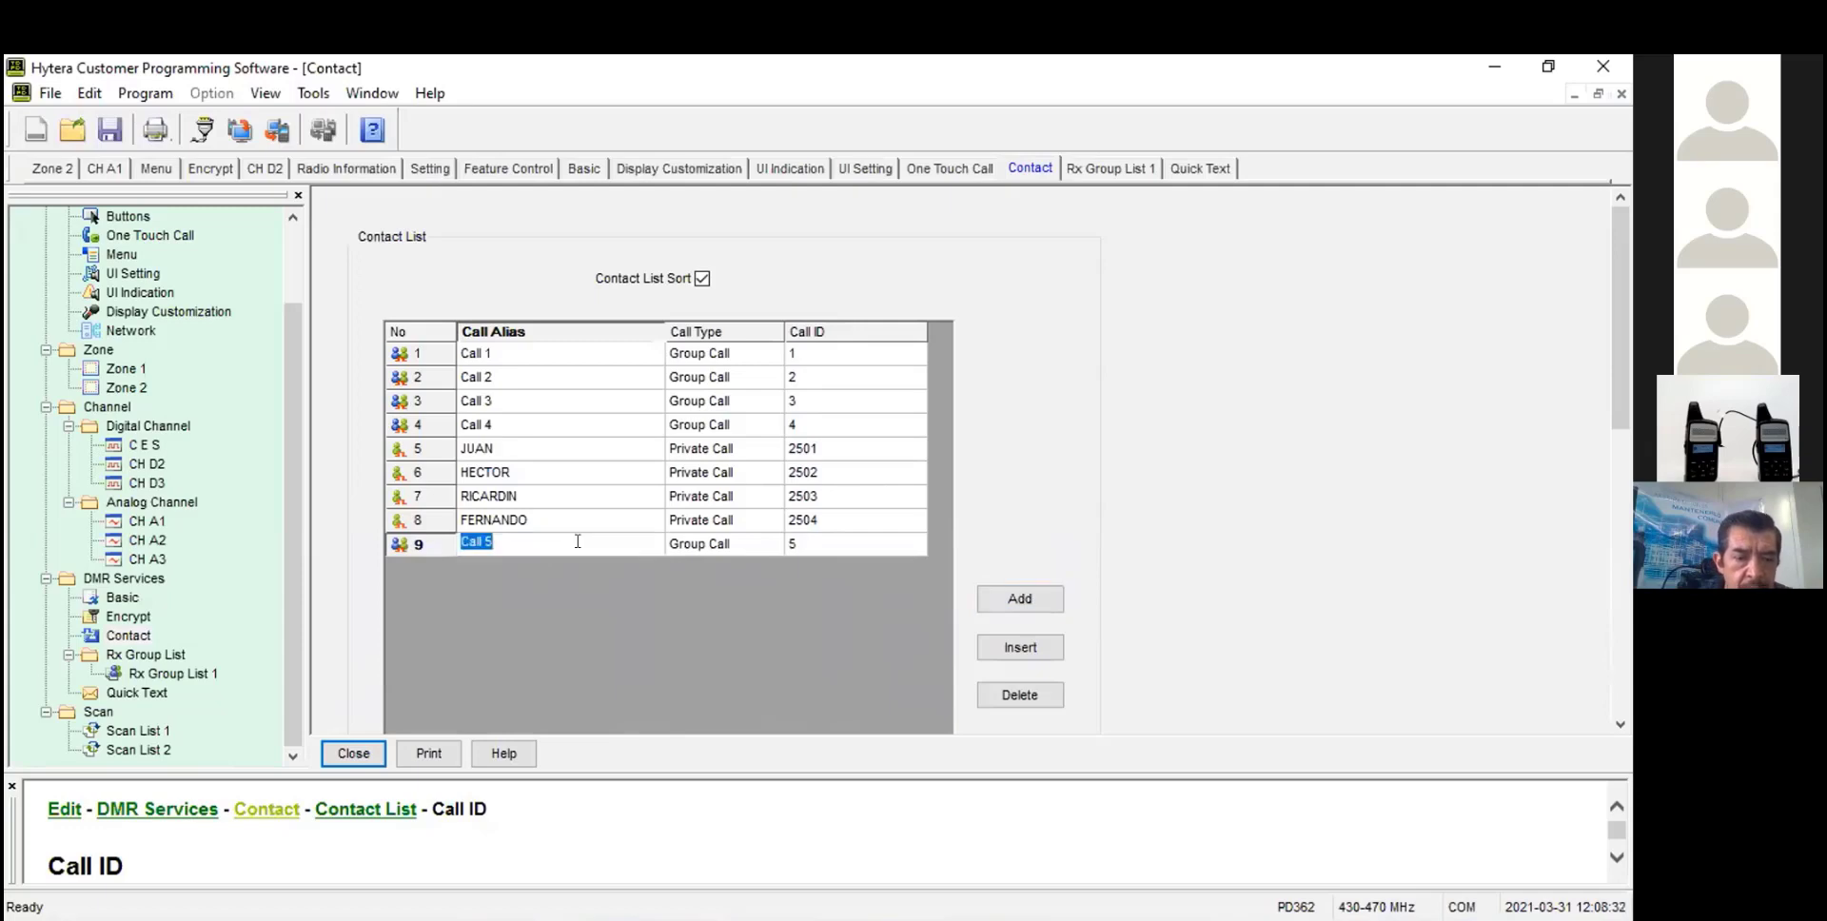
{"action": "type", "text": "PEDR"}
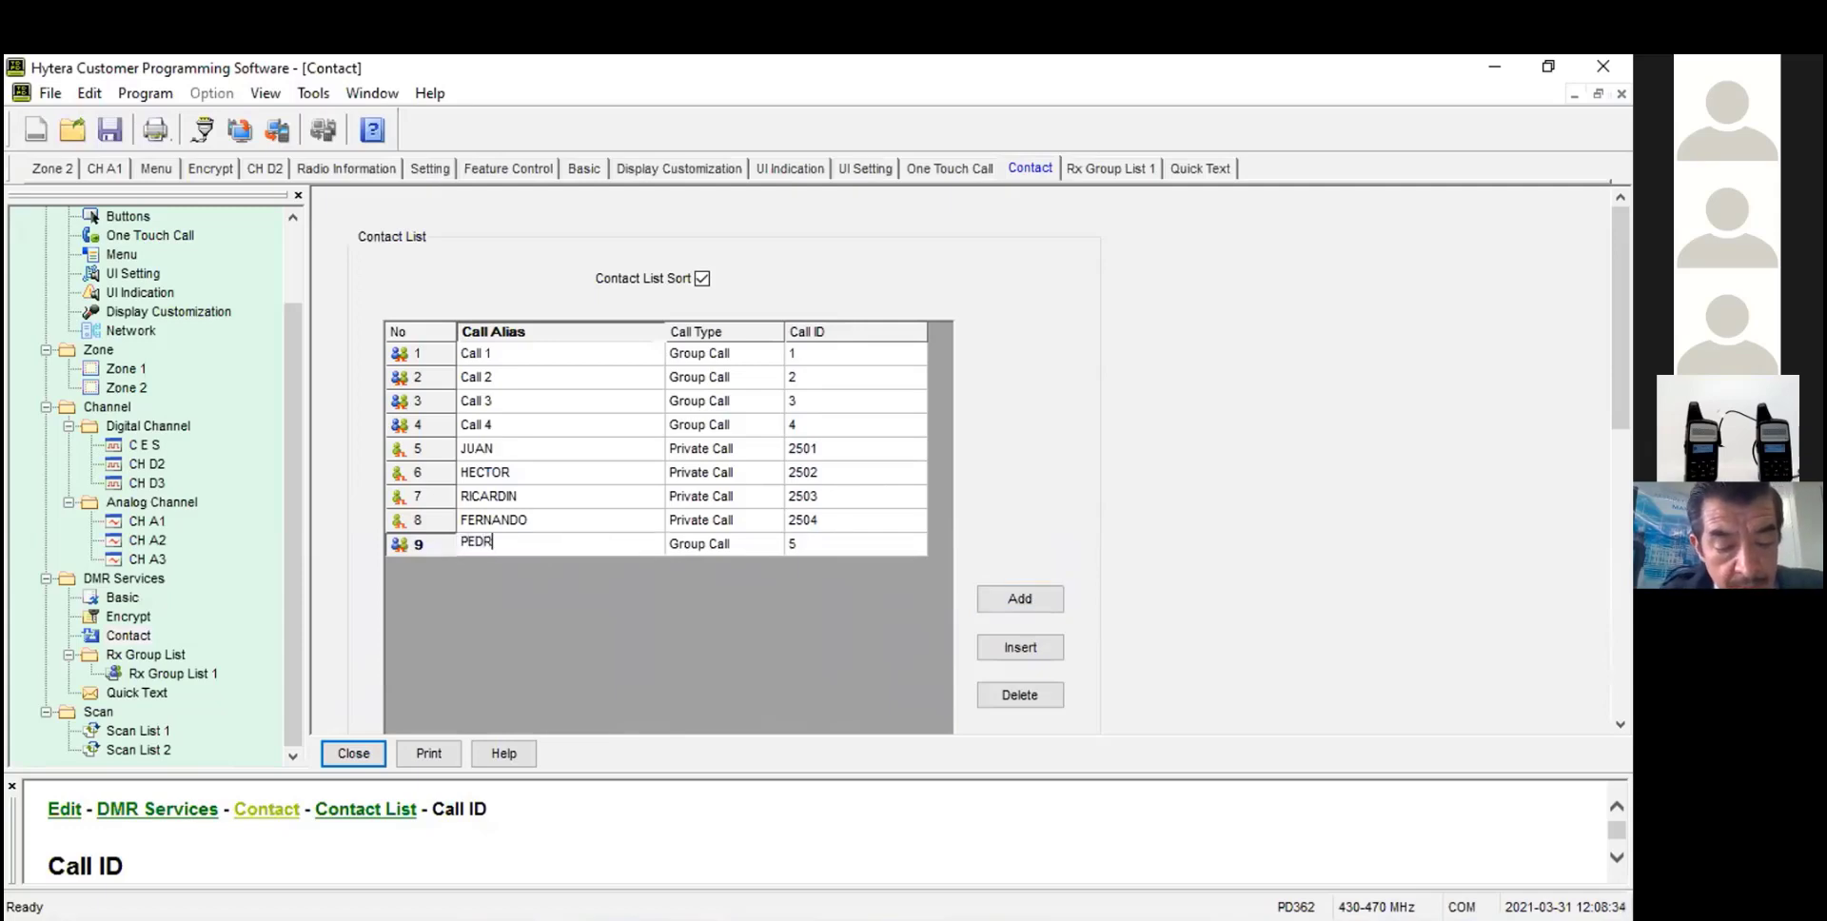
{"action": "type", "text": "O"}
{"action": "left_click", "coordinate": [844, 537]}
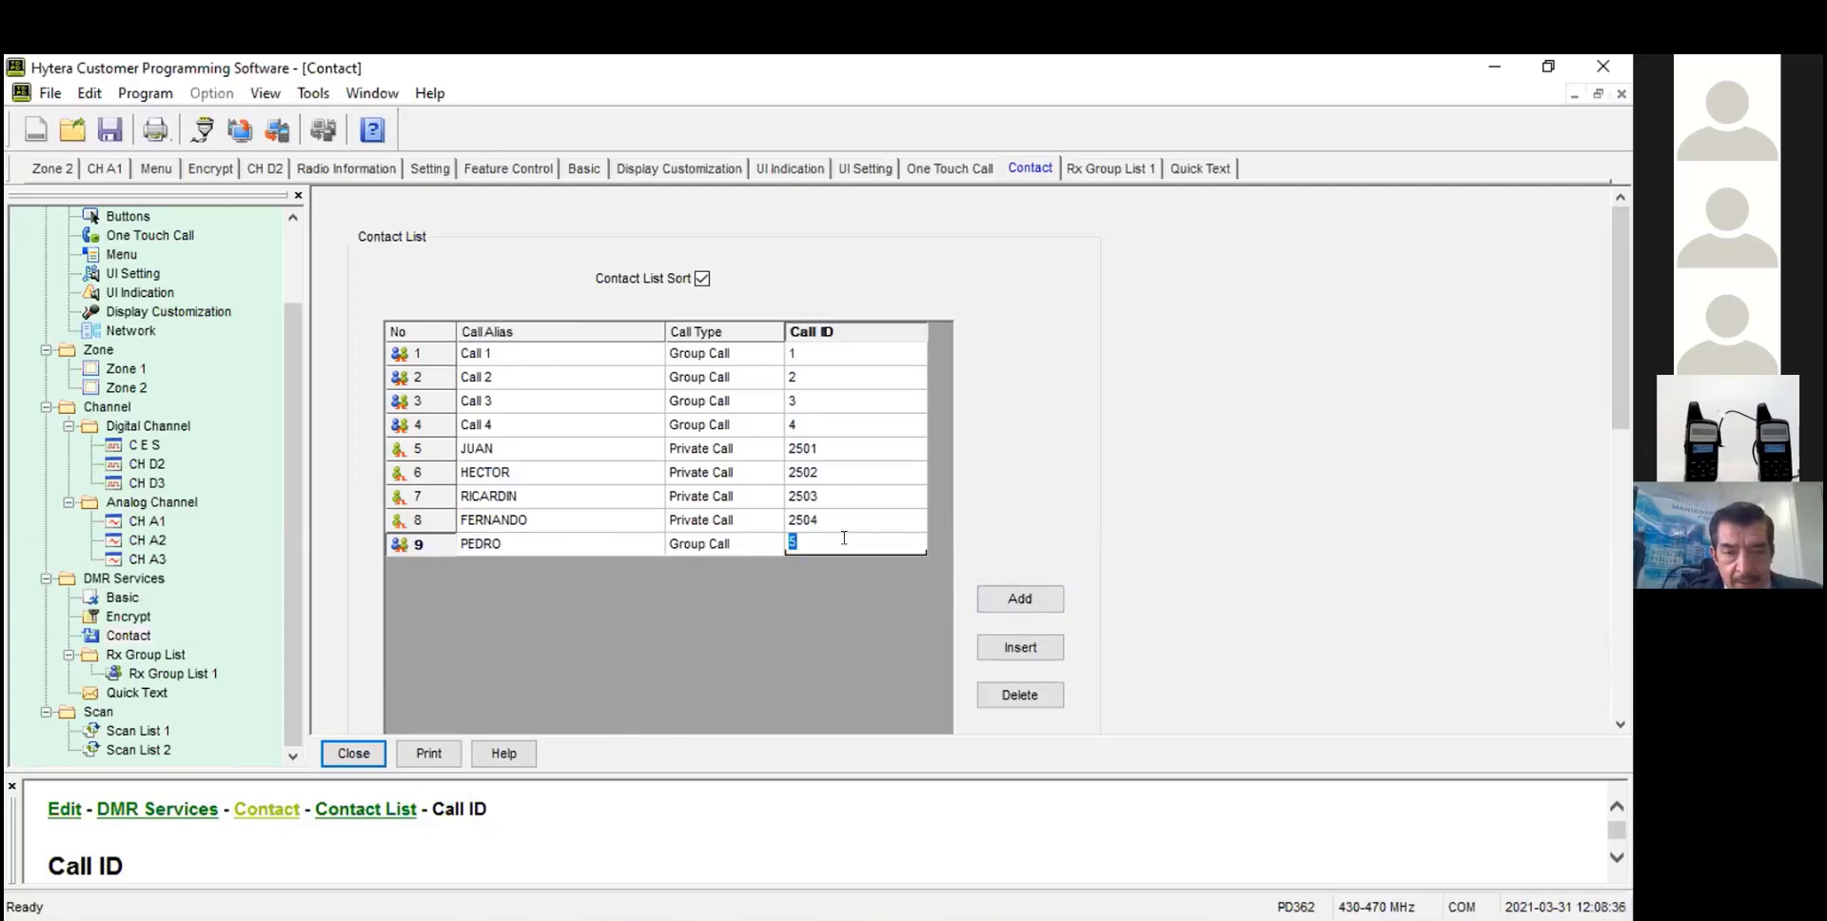
{"action": "type", "text": "1000"}
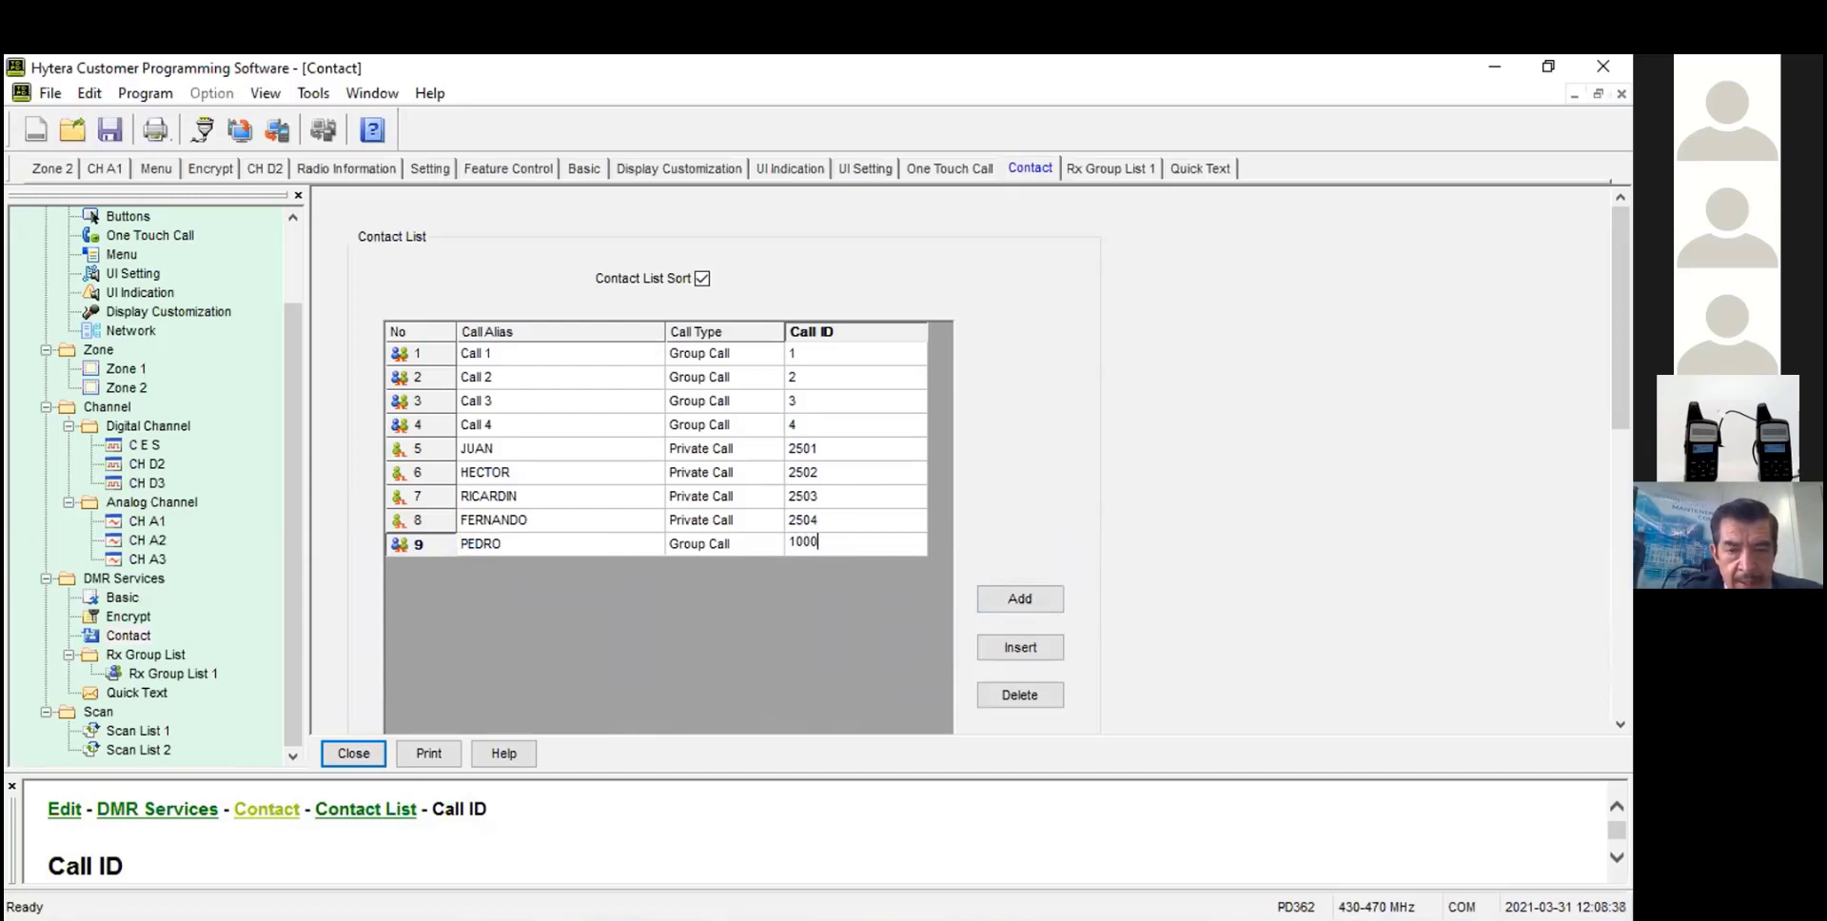
{"action": "left_click", "coordinate": [906, 595]}
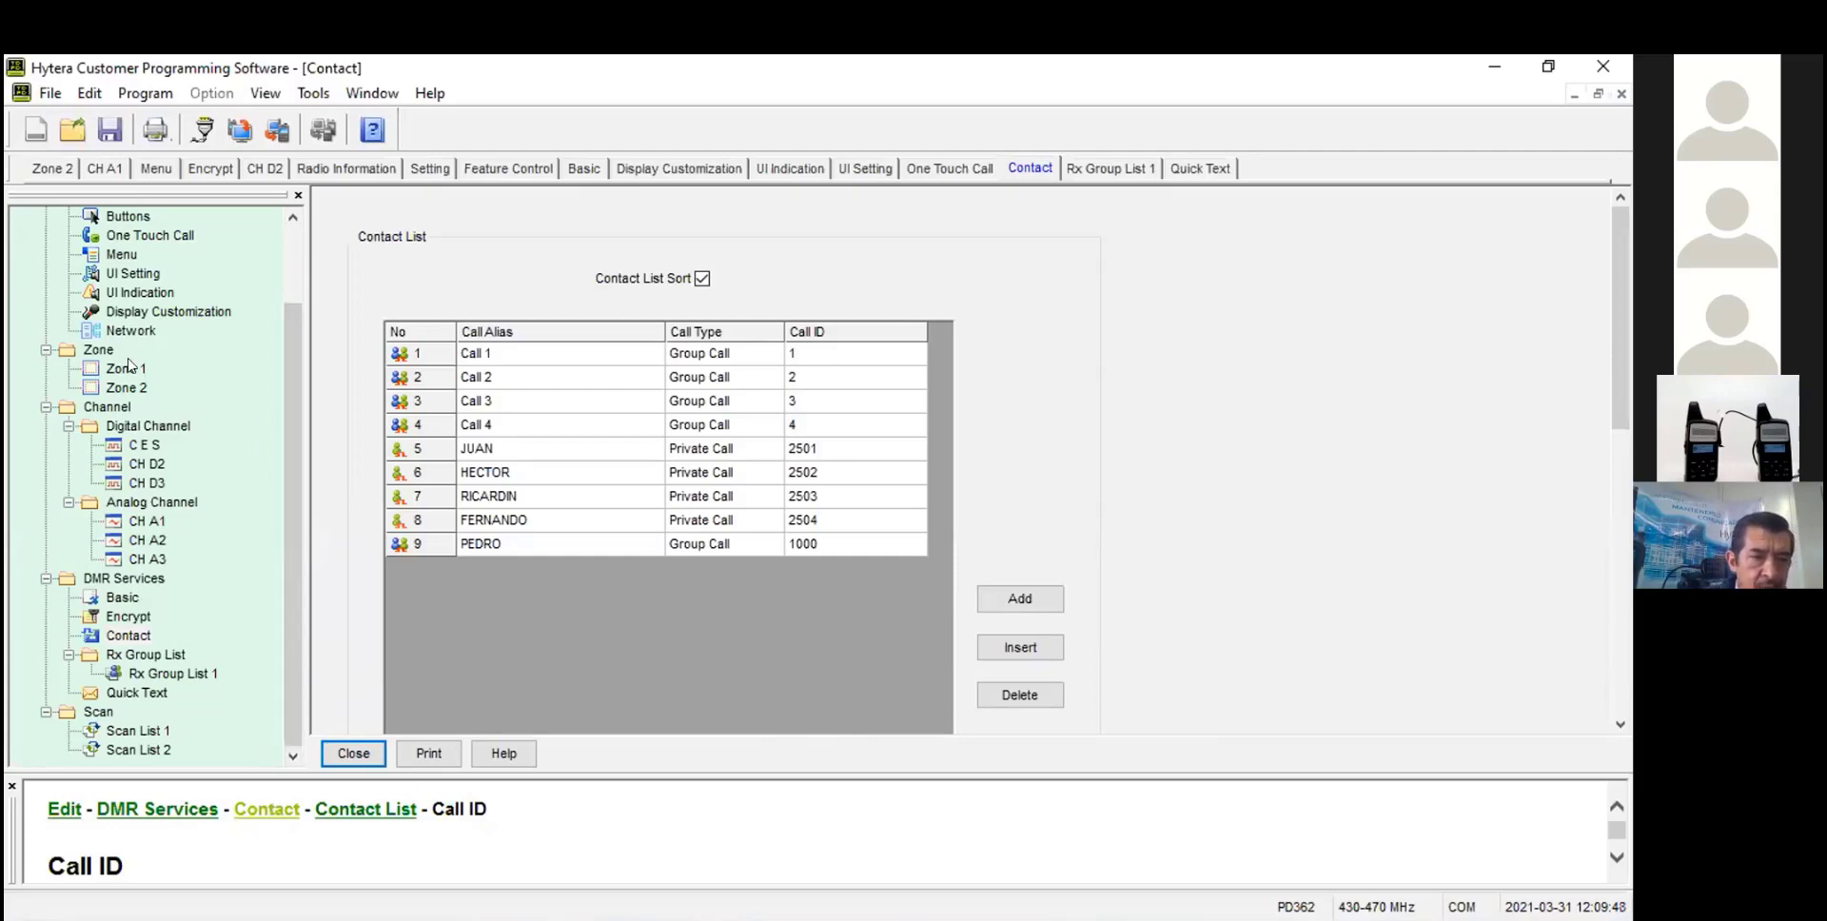
Step: Inspect the C E S digital channel, then CH A1's analog settings (447.500000 MHz, CDCSS 131)
{"action": "left_click", "coordinate": [144, 444]}
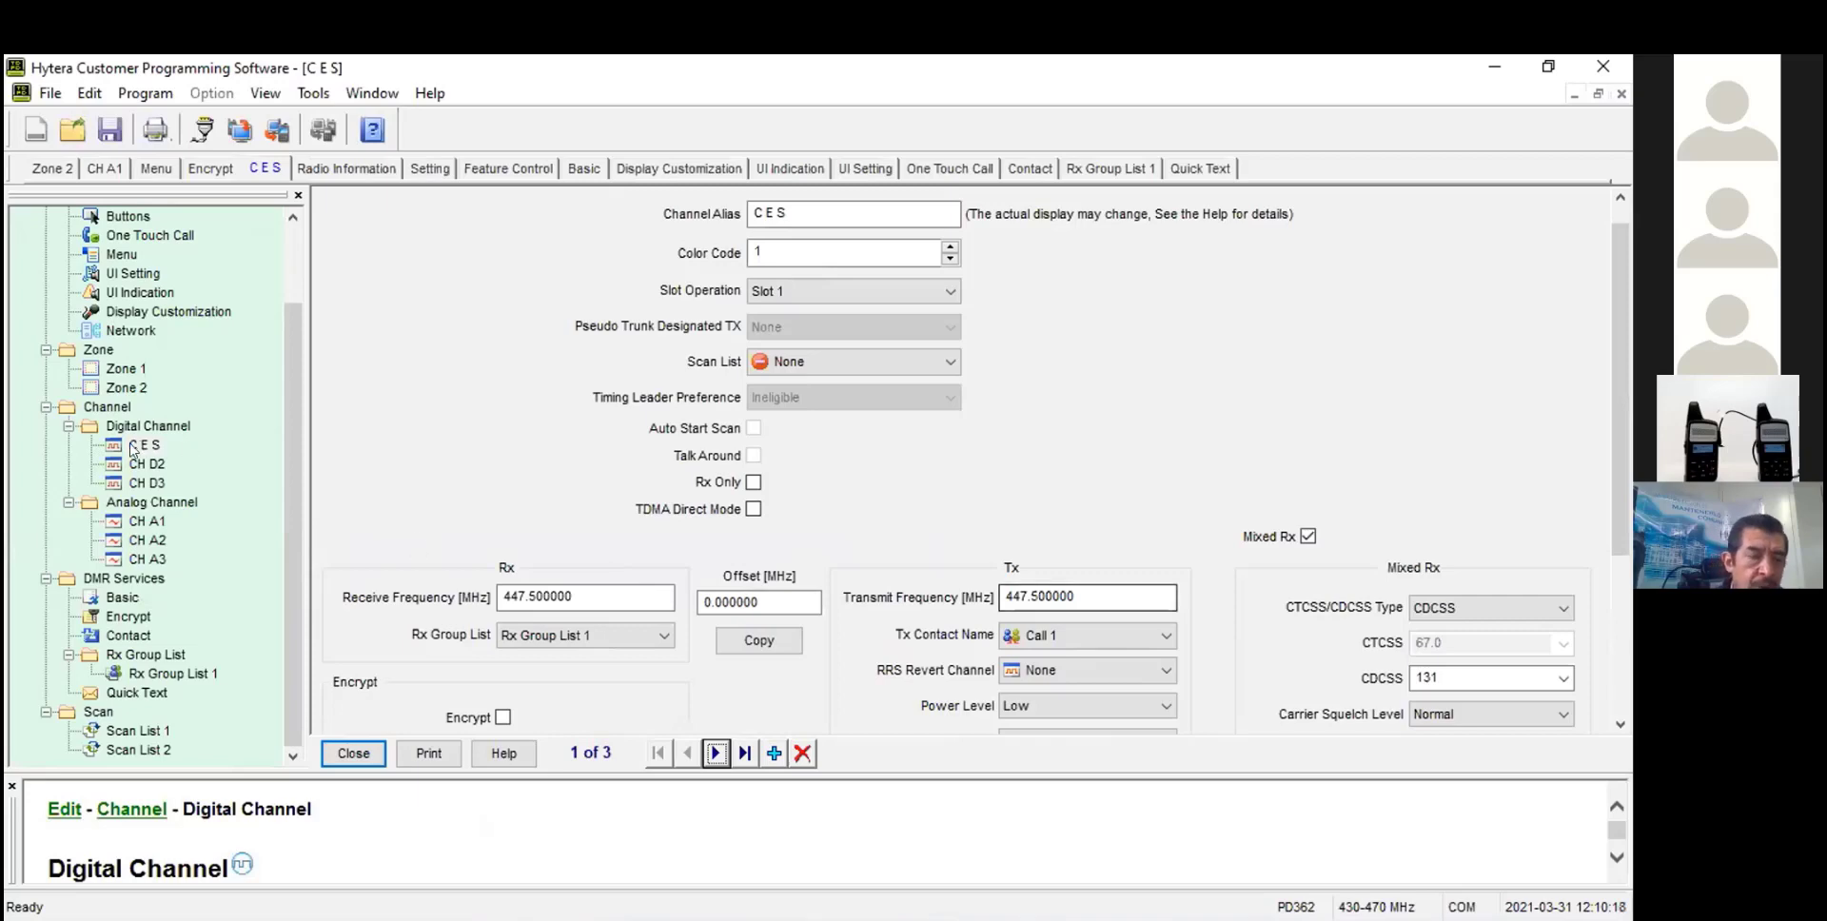
{"action": "double_click", "coordinate": [133, 521]}
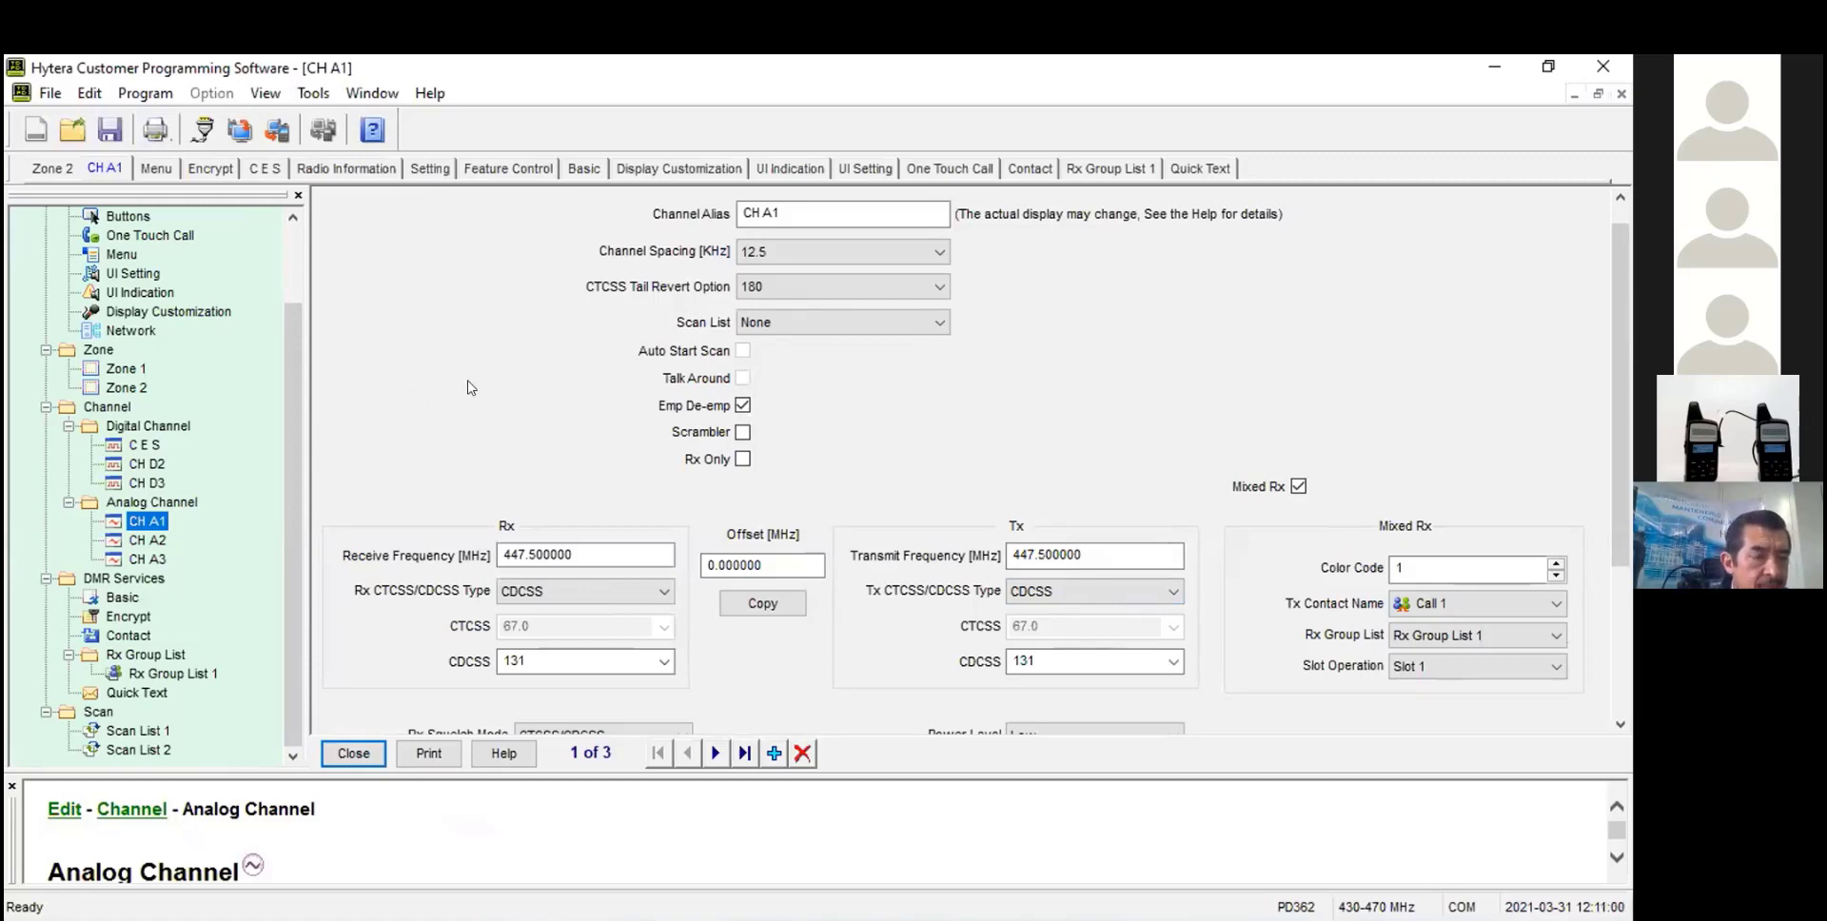
Step: Show the Network settings: Radio IP 10.0.7.208, subnet 10, RRS Radio ID 1
{"action": "left_click", "coordinate": [131, 331]}
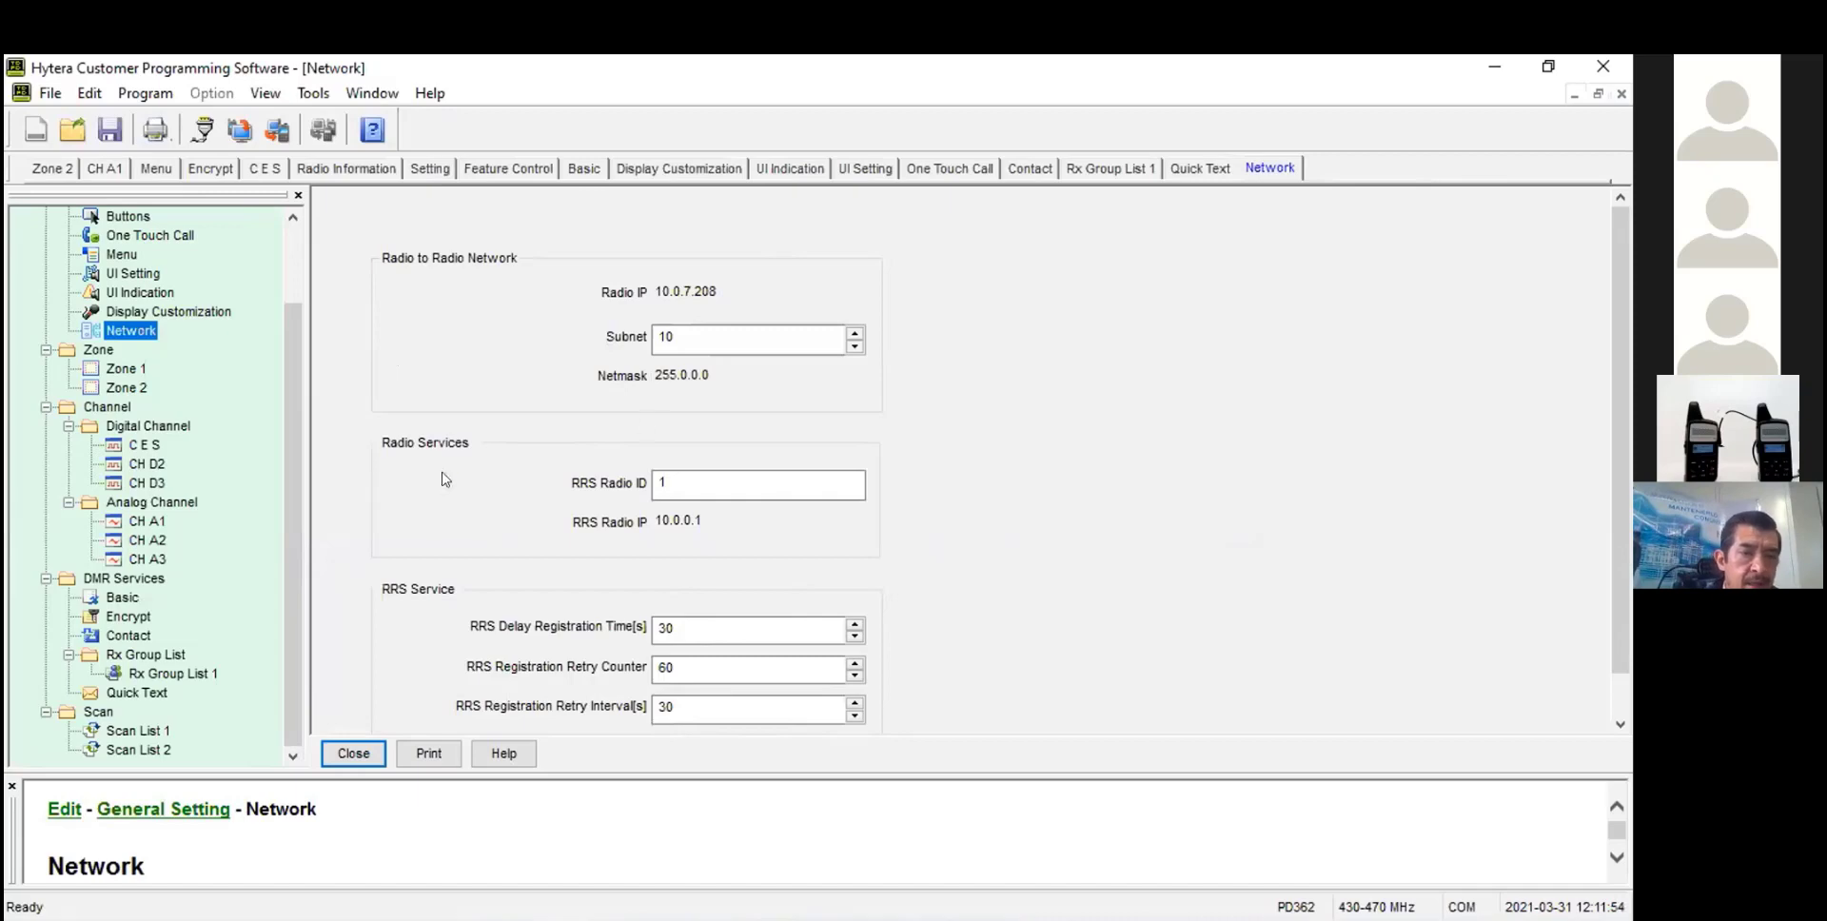
{"action": "left_click", "coordinate": [290, 233]}
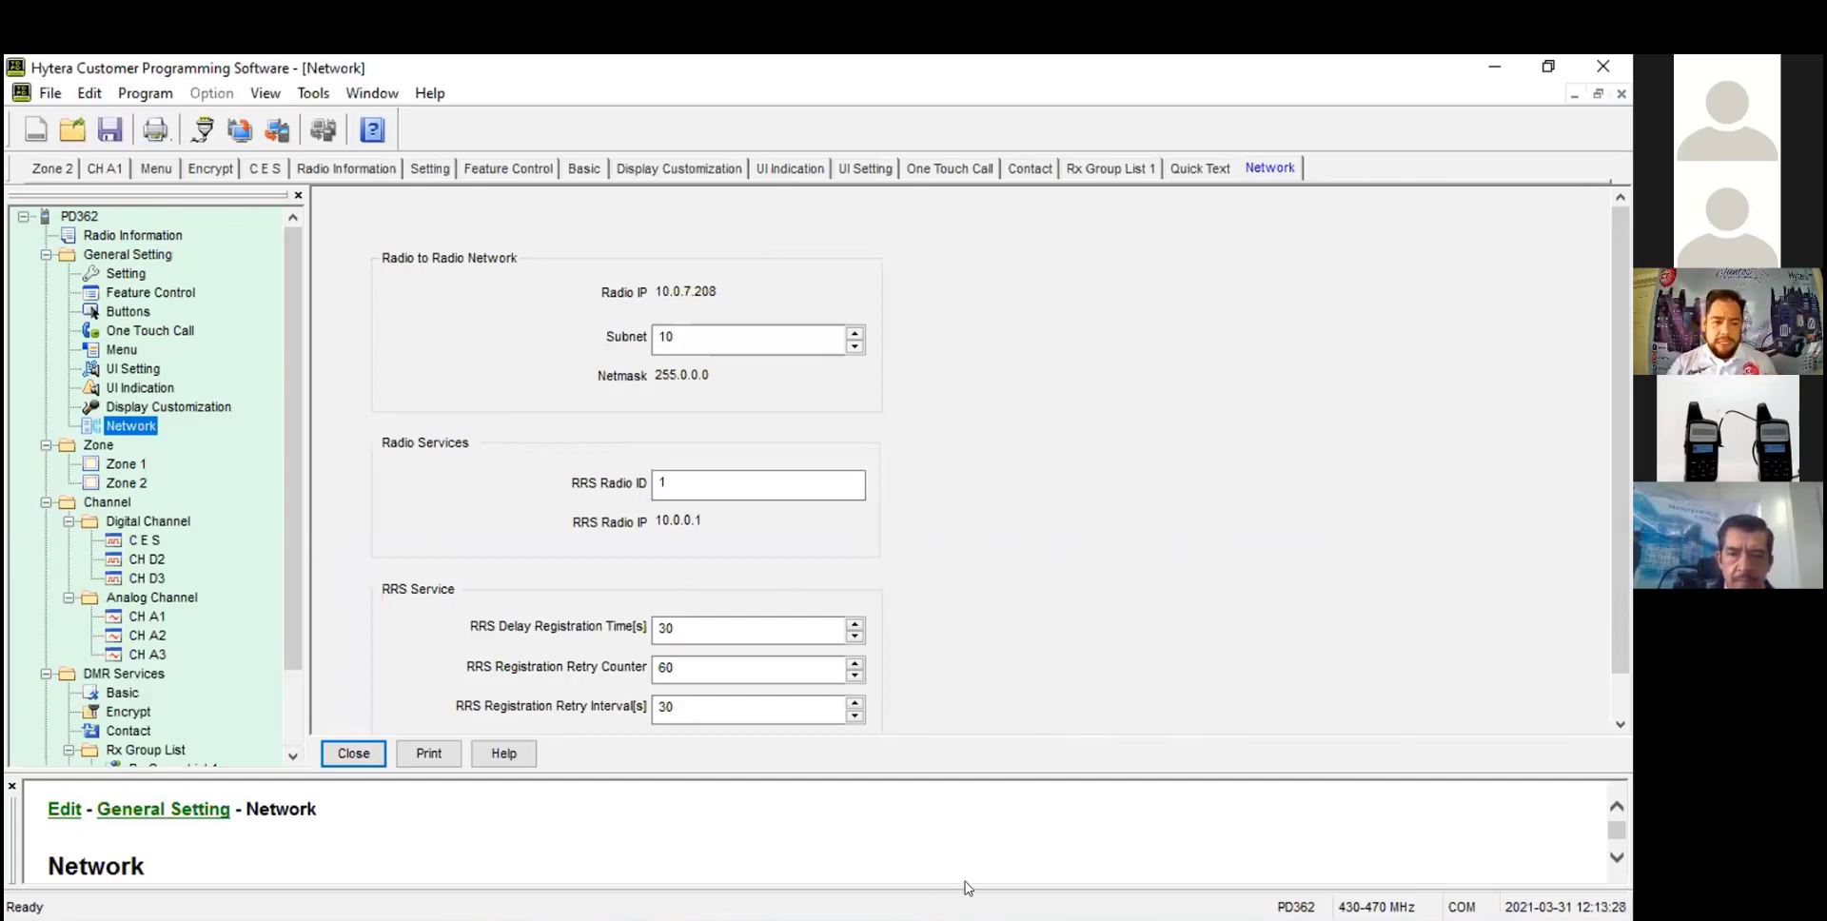
{"action": "left_click", "coordinate": [1049, 835]}
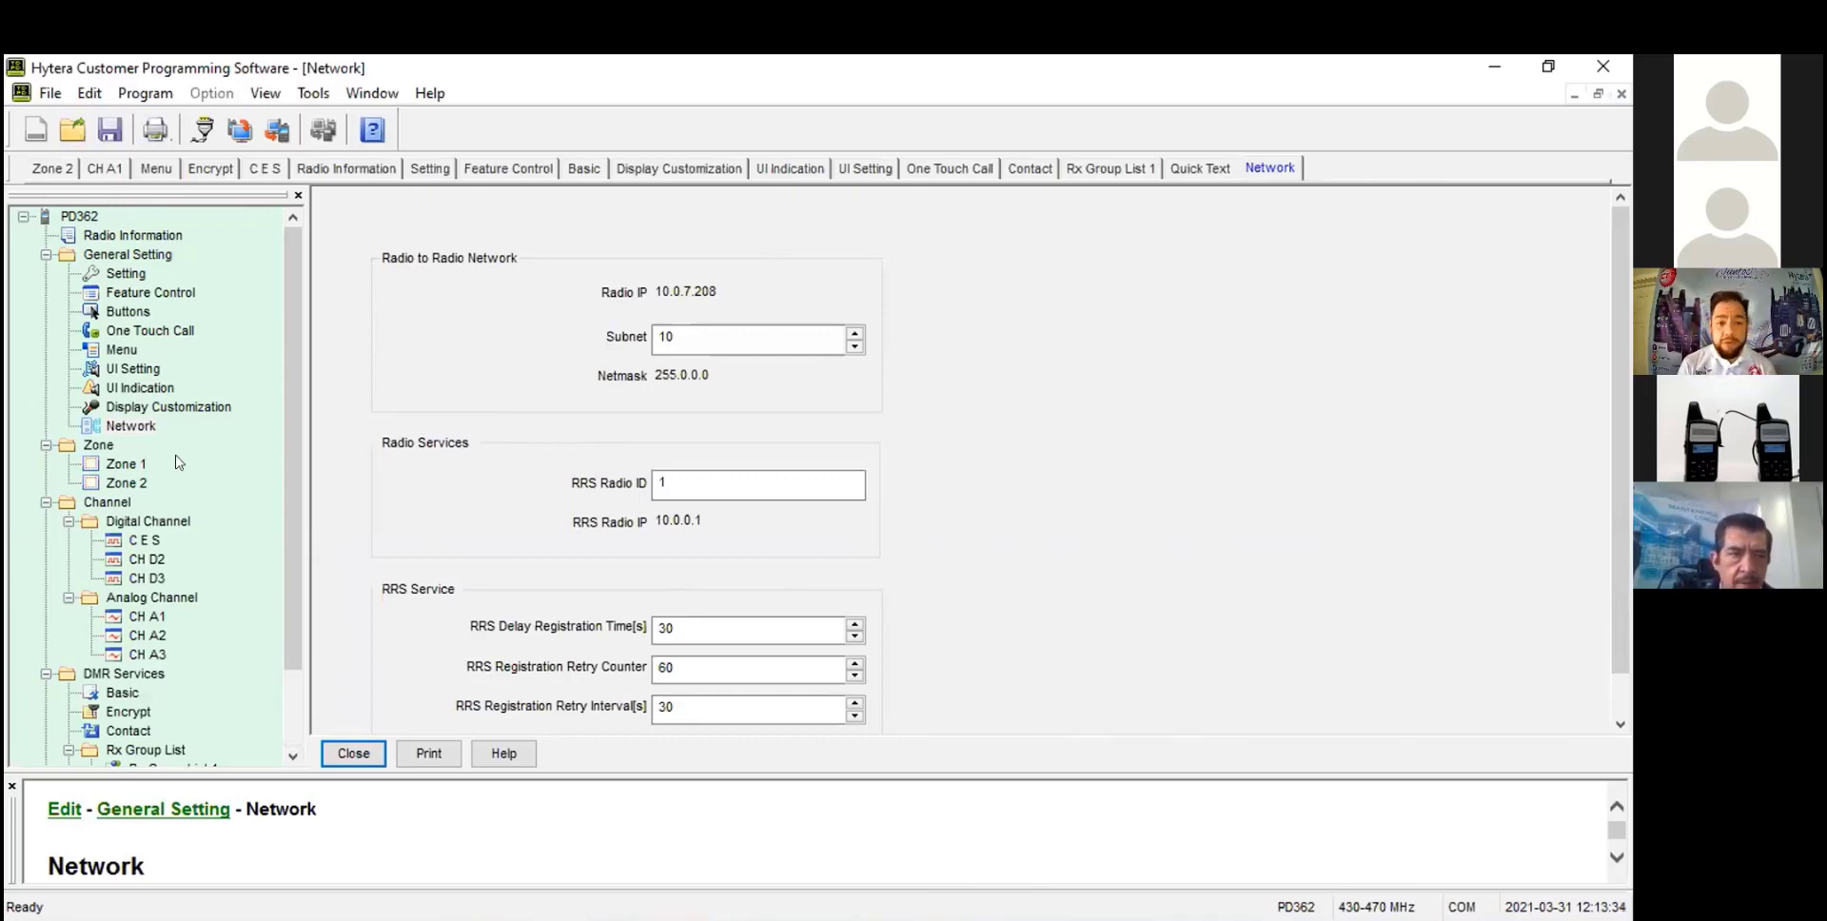
Step: Open the General Setting page and view Feature Control with Only Narrow Band enabled
{"action": "double_click", "coordinate": [127, 274]}
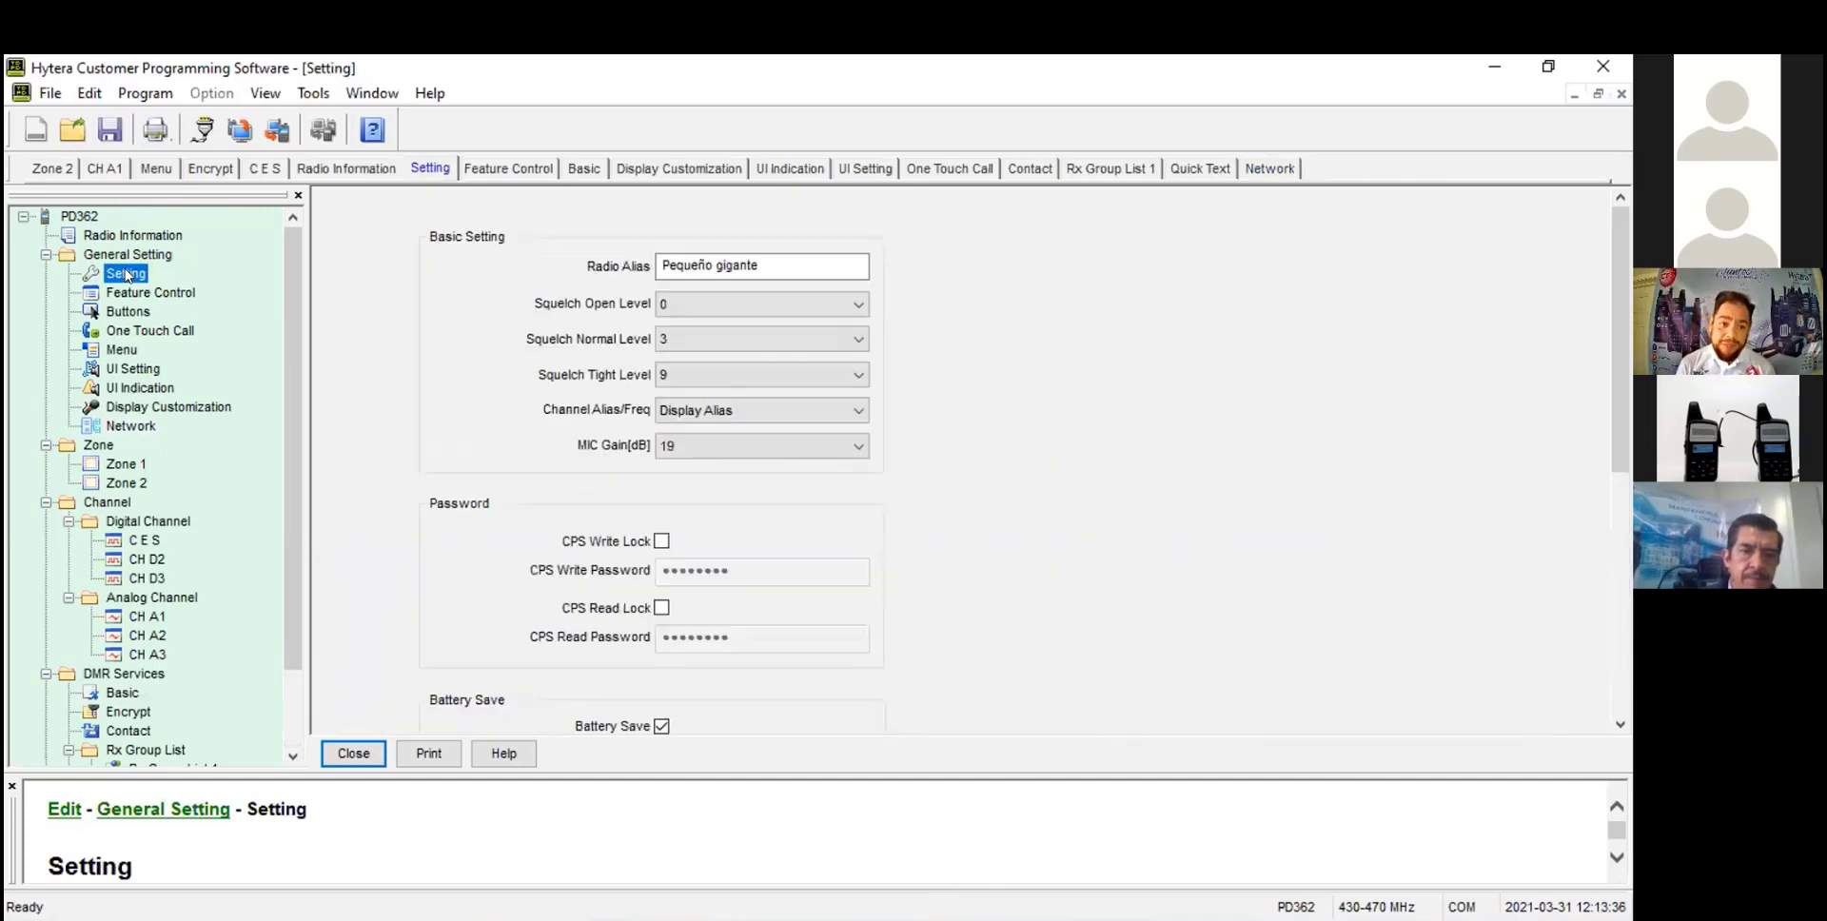
{"action": "left_click", "coordinate": [140, 292]}
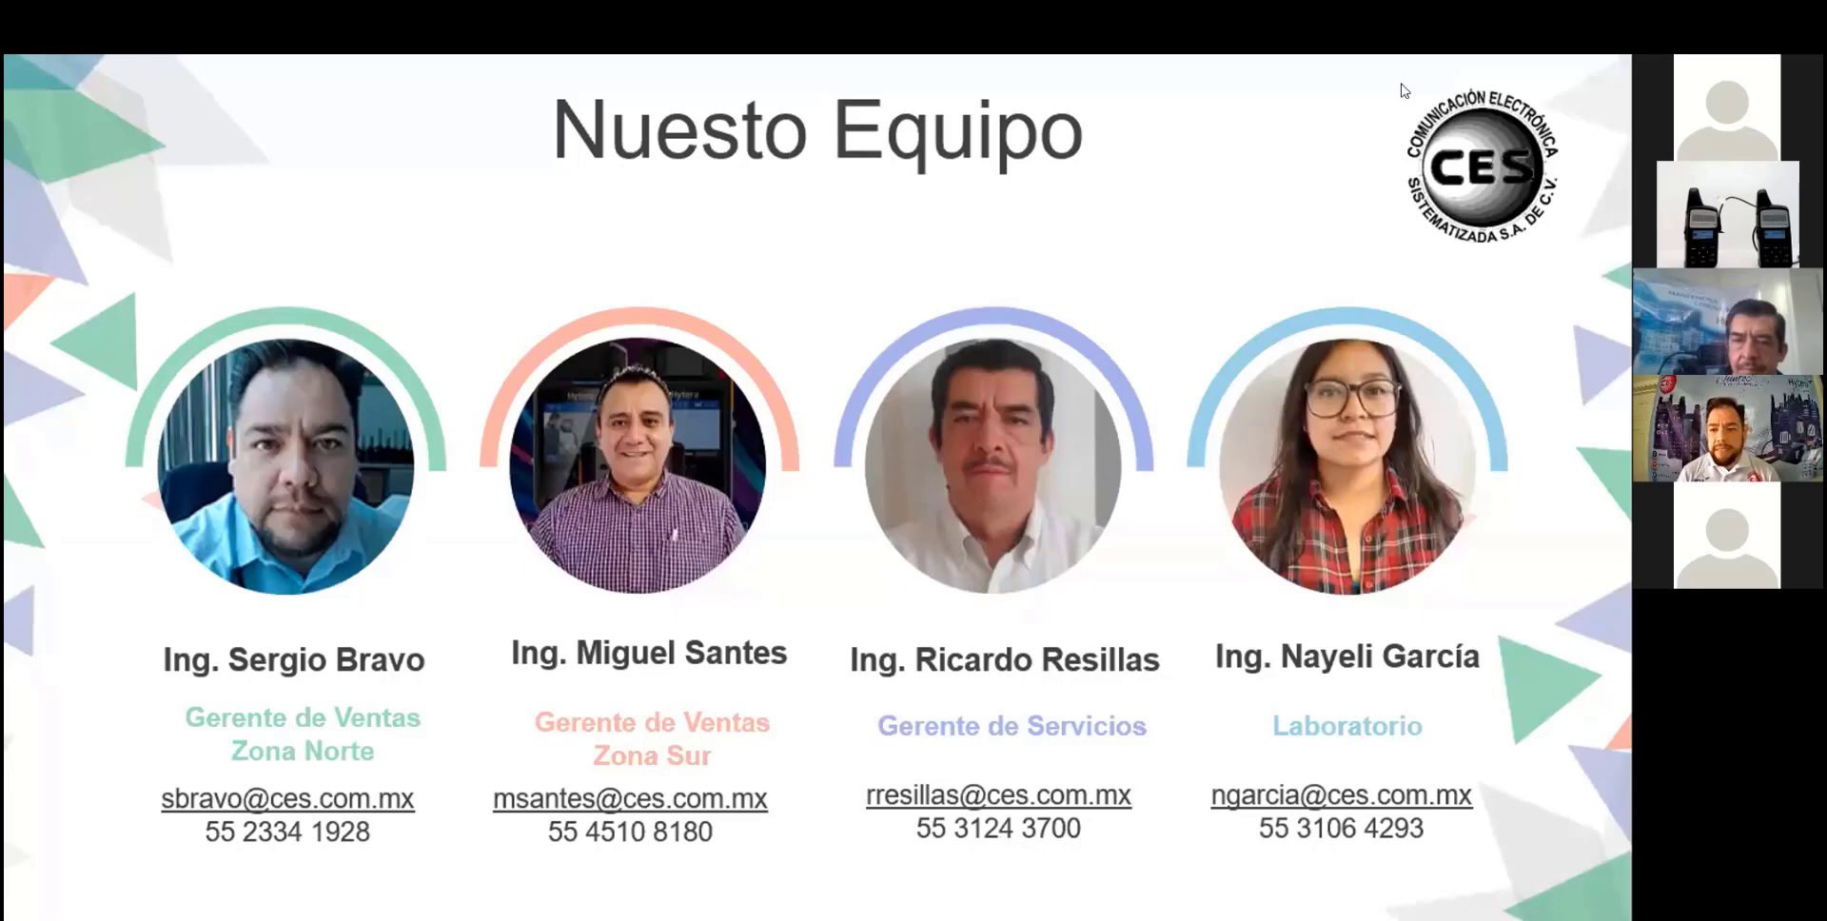
Step: Restart the PowerPoint slide show from slide 19, the Nuesto Equipo team introduction
{"action": "key", "text": "Escape"}
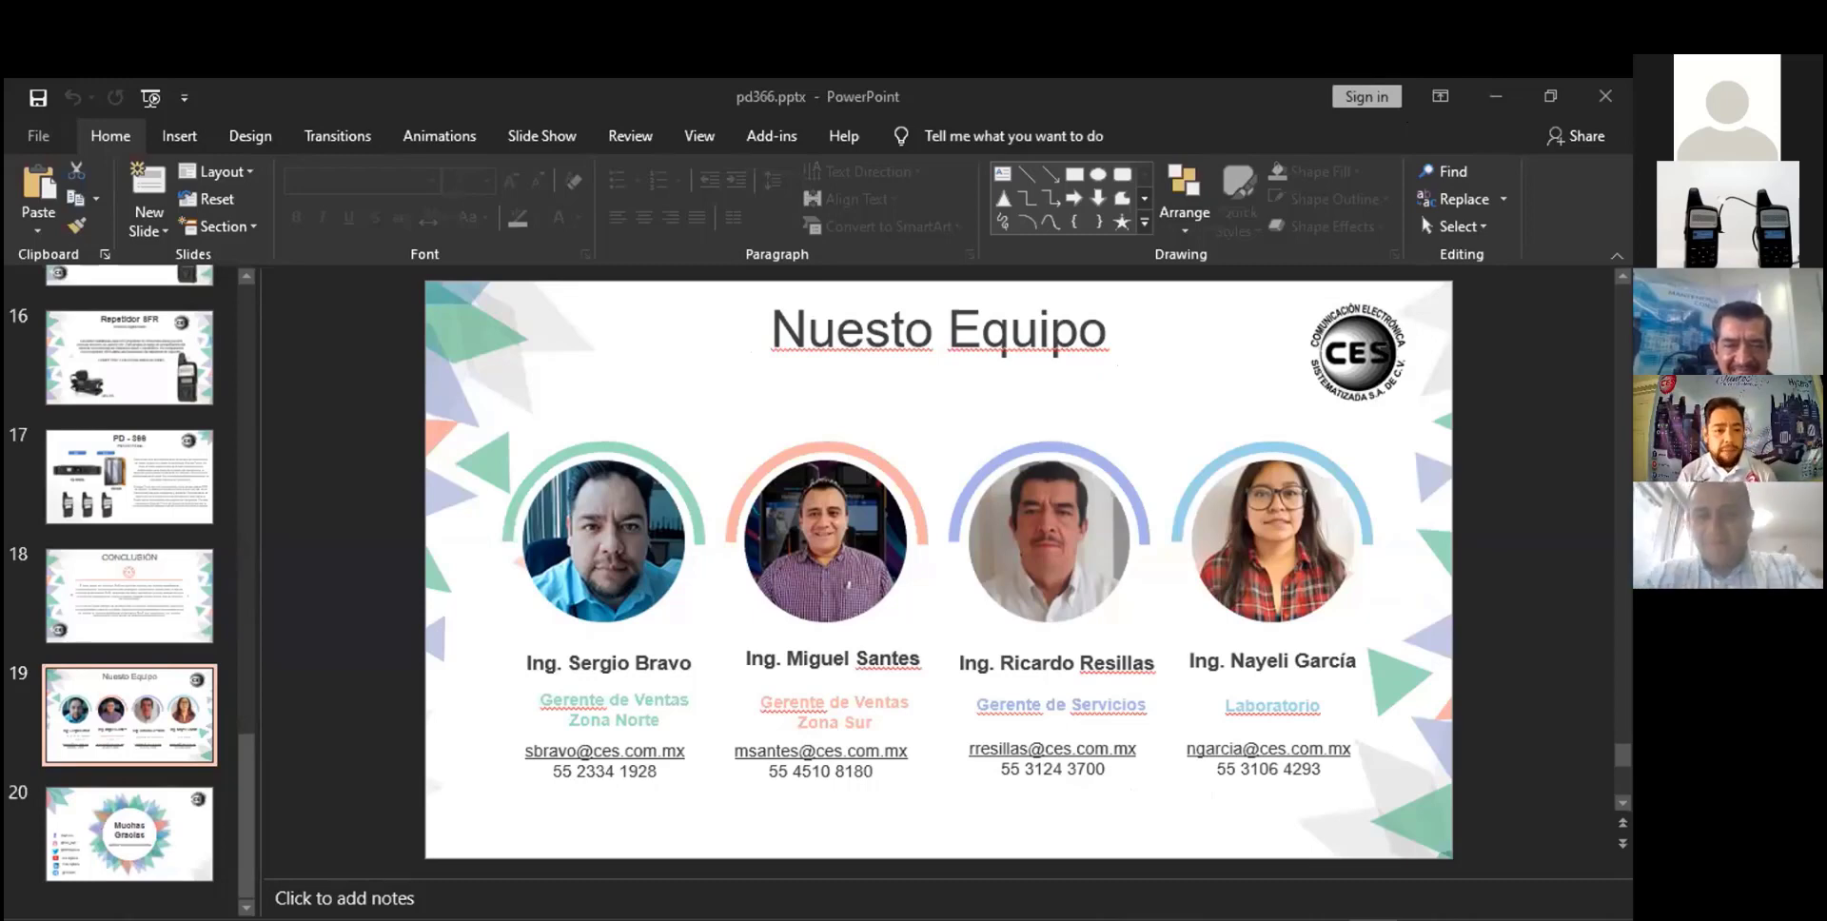
{"action": "key", "text": "alt+Tab"}
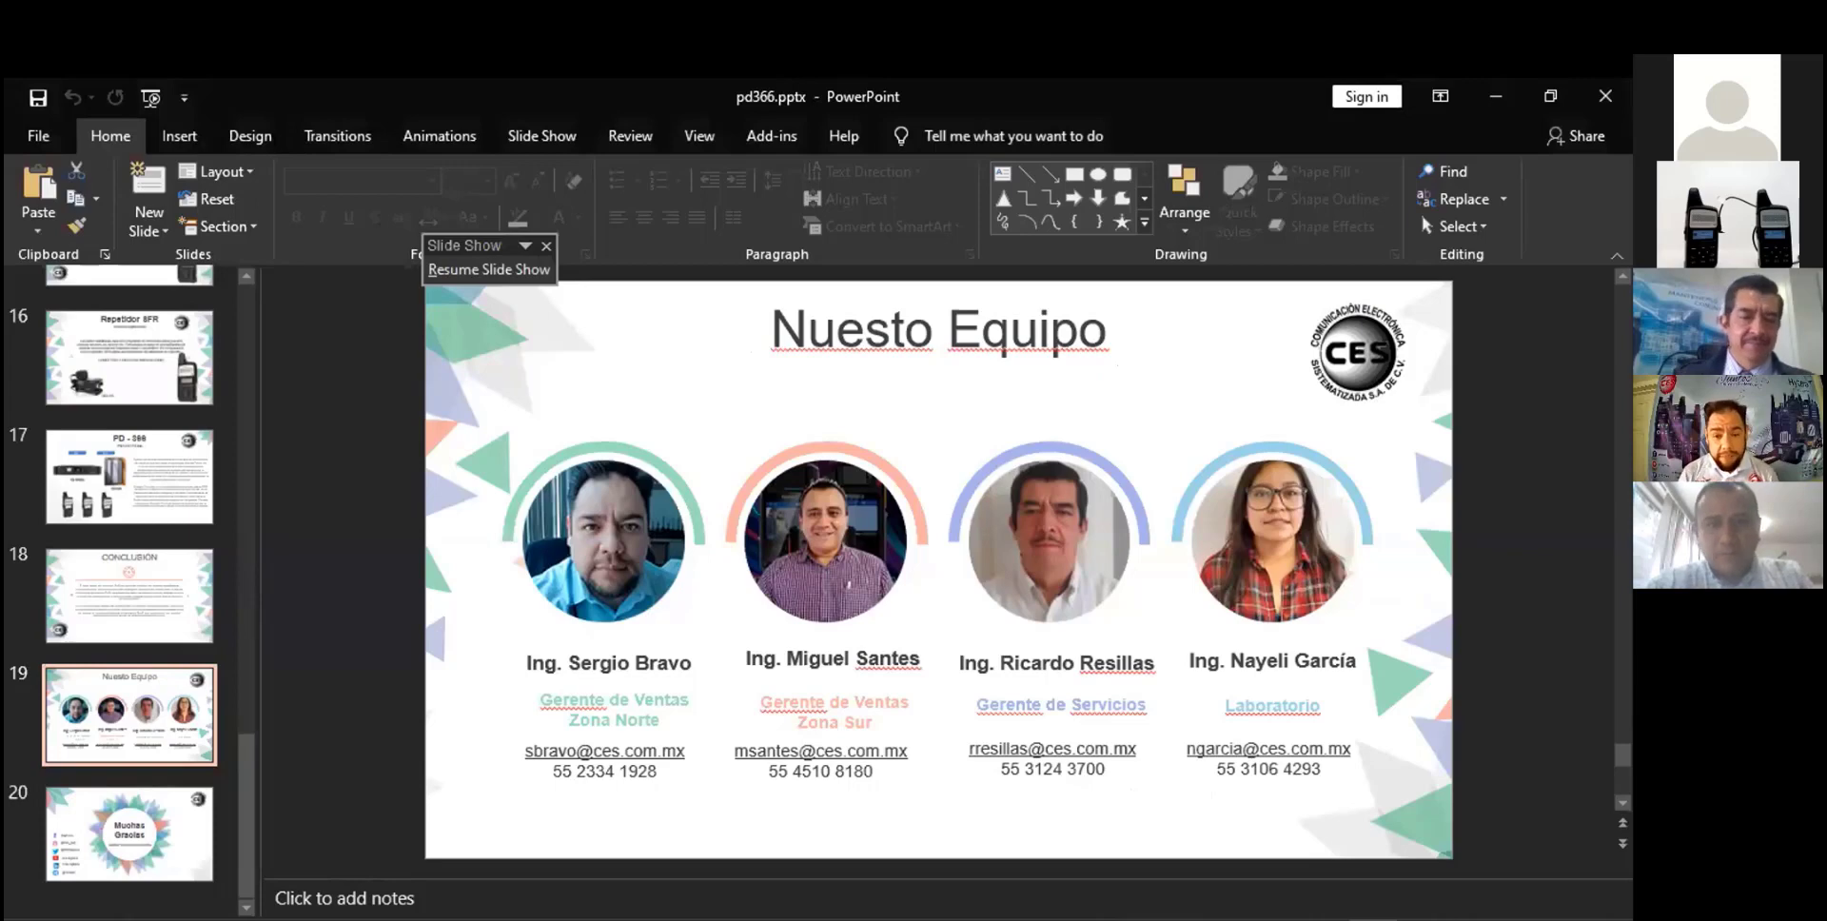
{"action": "key", "text": "shift+F5"}
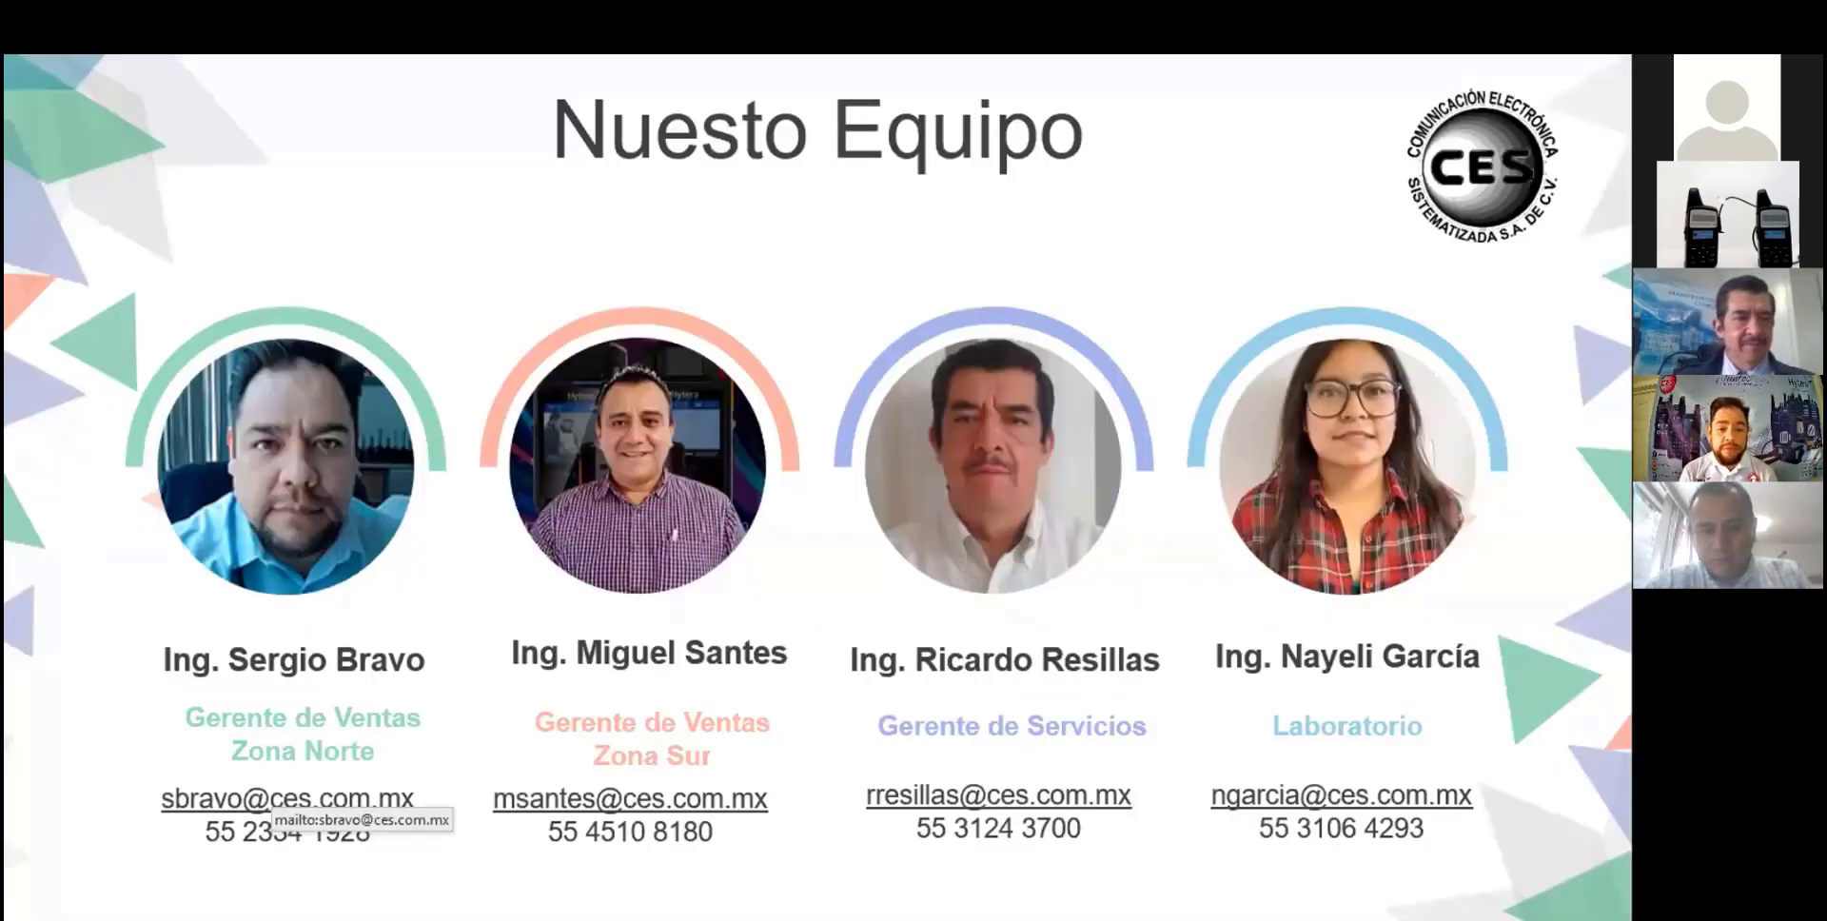